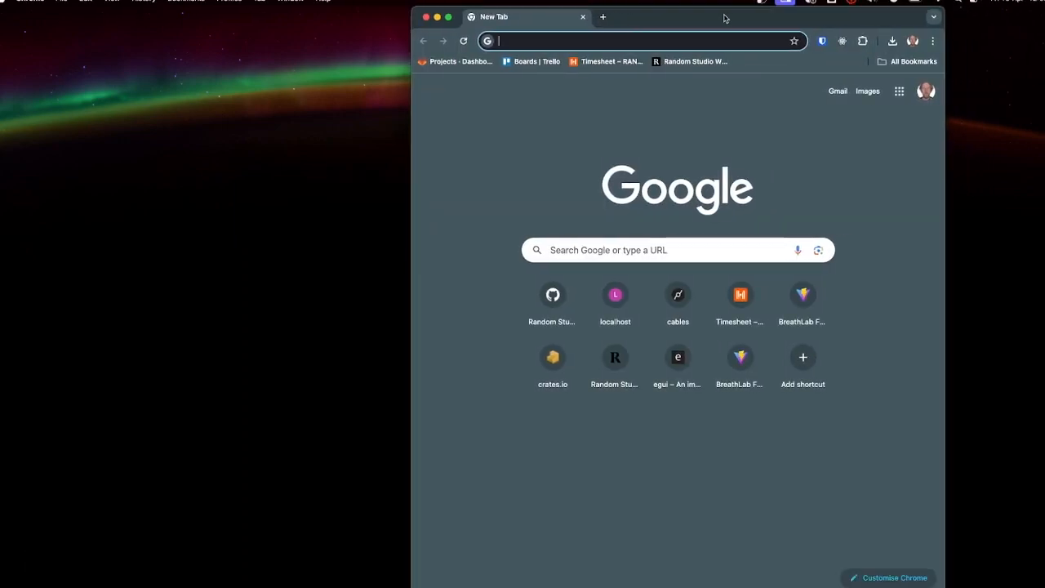
- Enlarge the browser window and open the cables.gl website
double_click(723, 17)
text(cables.gl)
key(Delete)
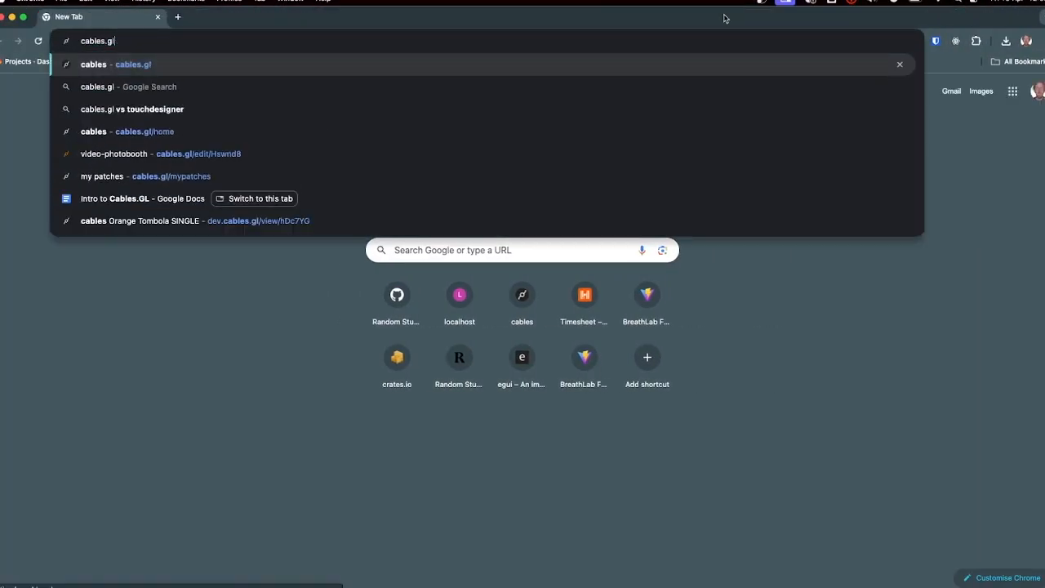
key(Return)
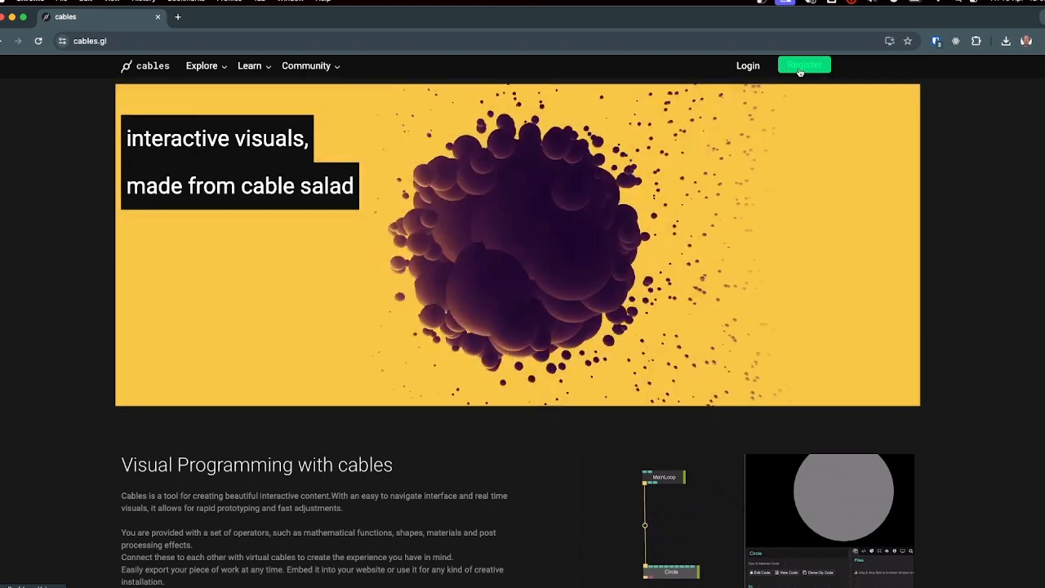
- Log in to cables.gl by filling the username and password from the first saved cables.gl login in the password vault
click(752, 69)
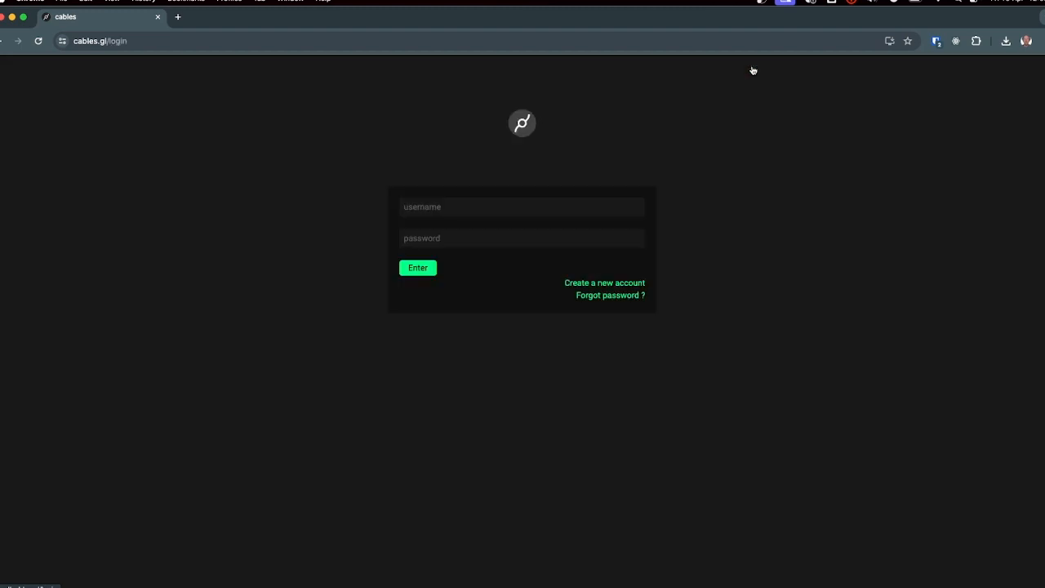
click(552, 210)
click(531, 237)
click(937, 41)
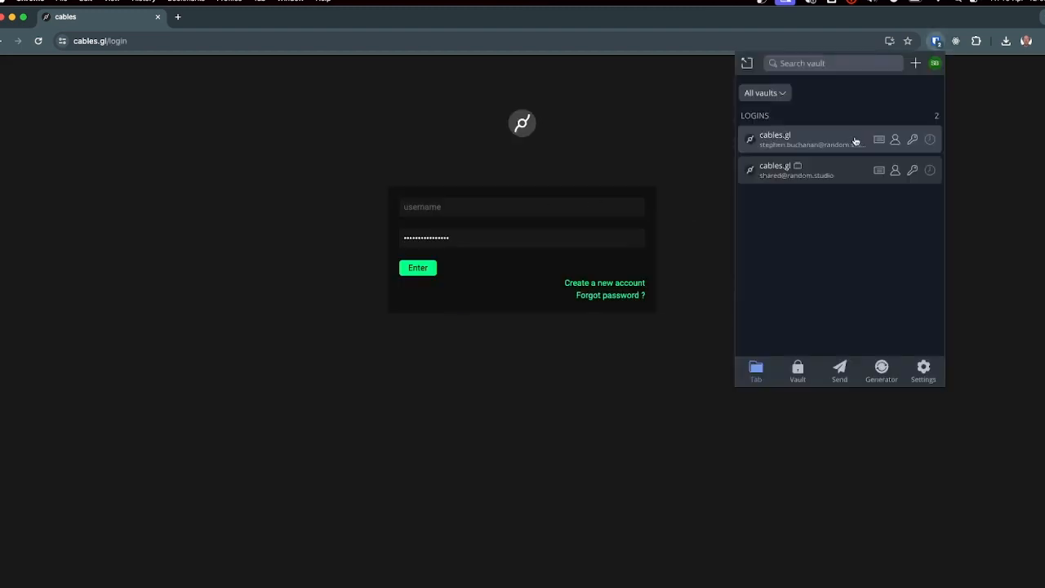
click(855, 141)
click(422, 273)
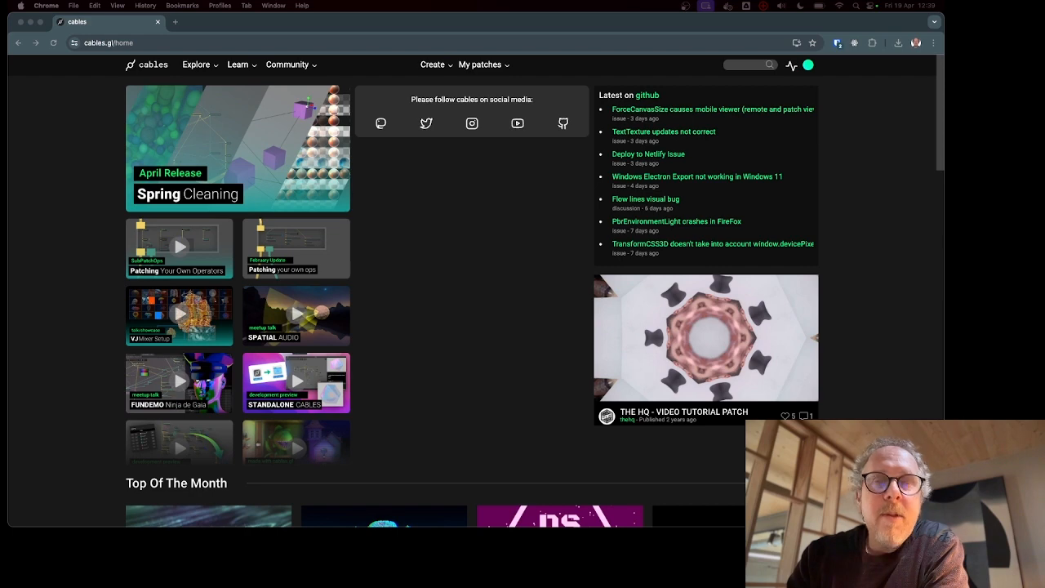
- Browse the home page's patch listings and open the Slime Mold Simulation patch from Top Patches (Six Months)
scroll(569, 298, down, 3)
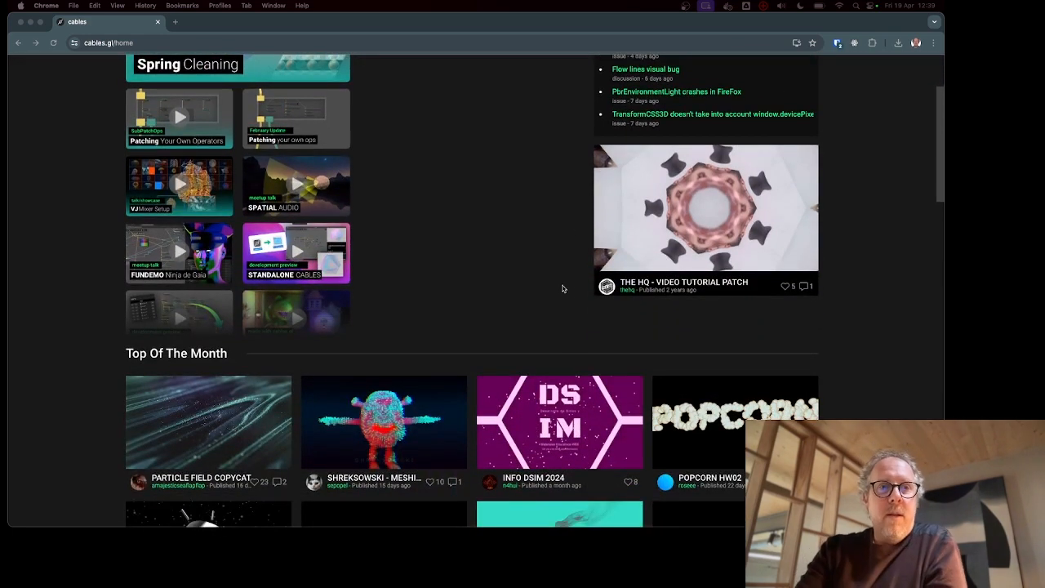
scroll(501, 285, down, 3)
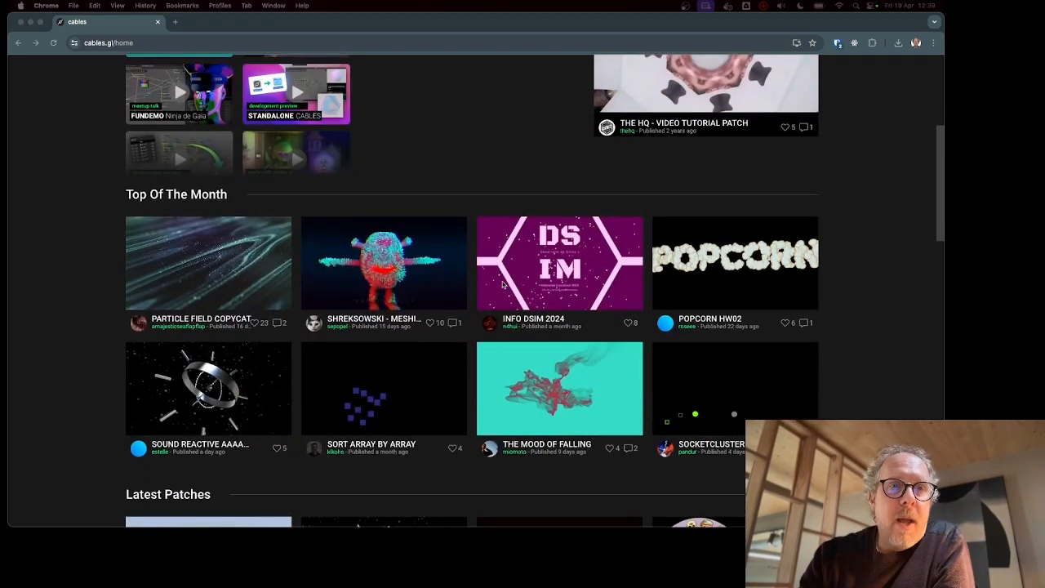
scroll(503, 284, down, 2)
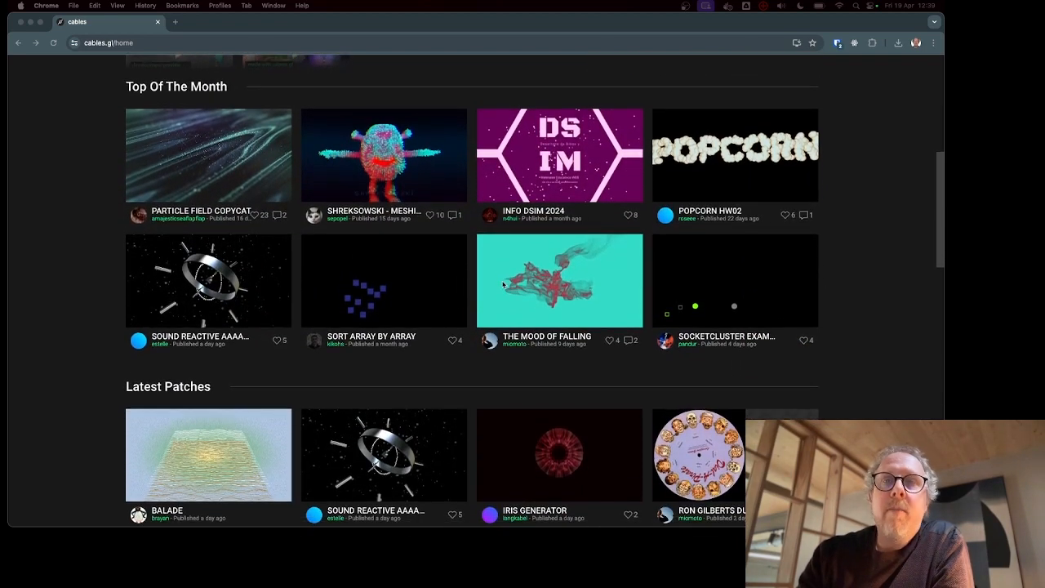
scroll(480, 238, down, 1)
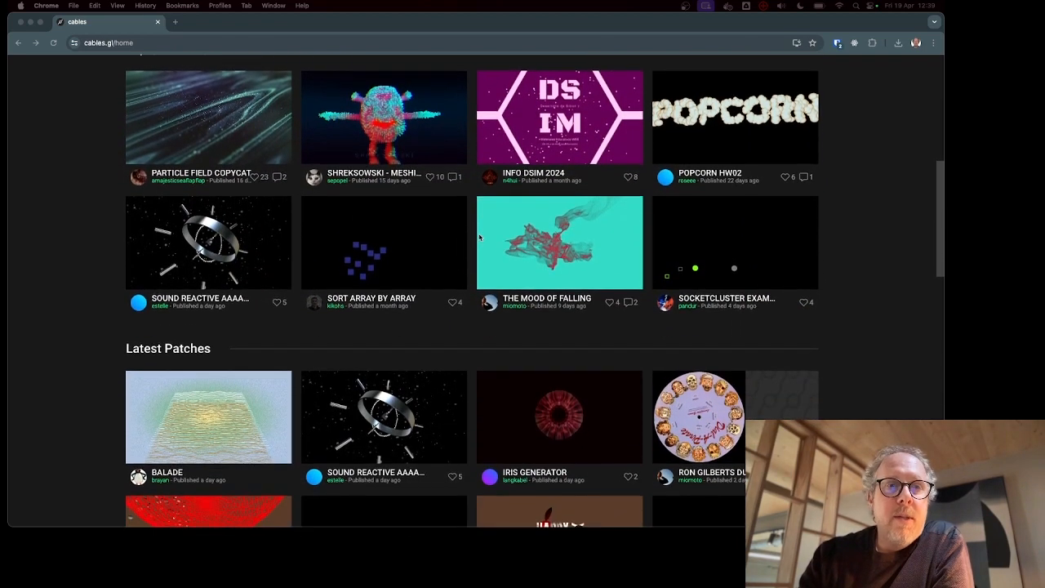
scroll(479, 238, down, 3)
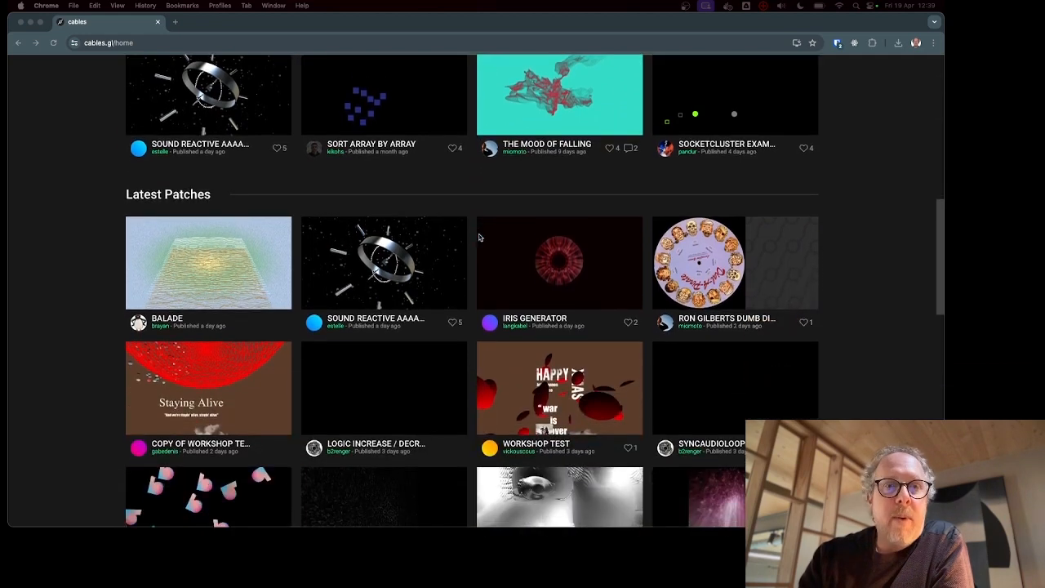
scroll(480, 237, down, 1)
scroll(479, 238, down, 1)
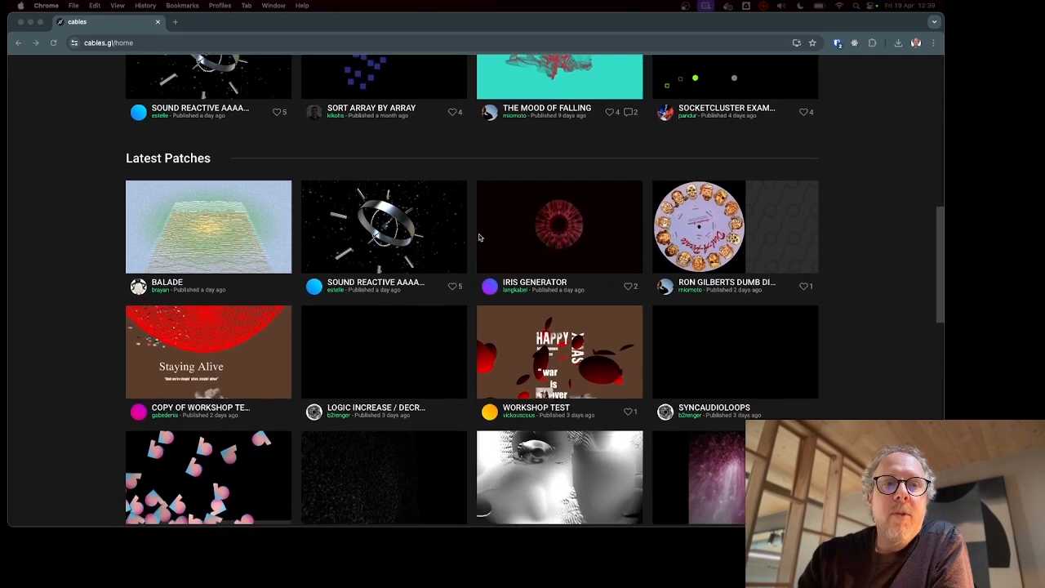
scroll(479, 238, down, 1)
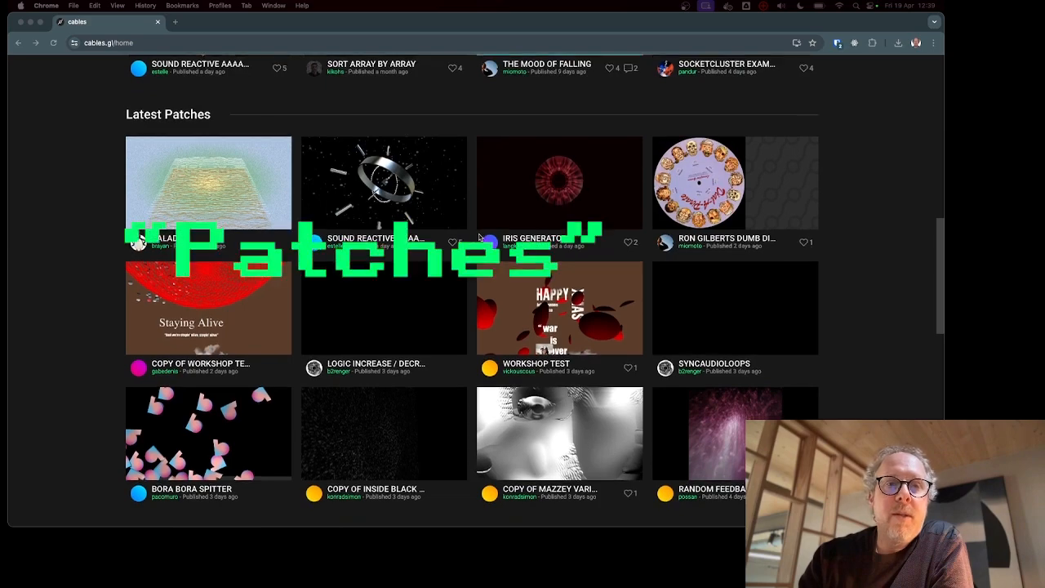
scroll(479, 237, down, 1)
scroll(480, 237, down, 1)
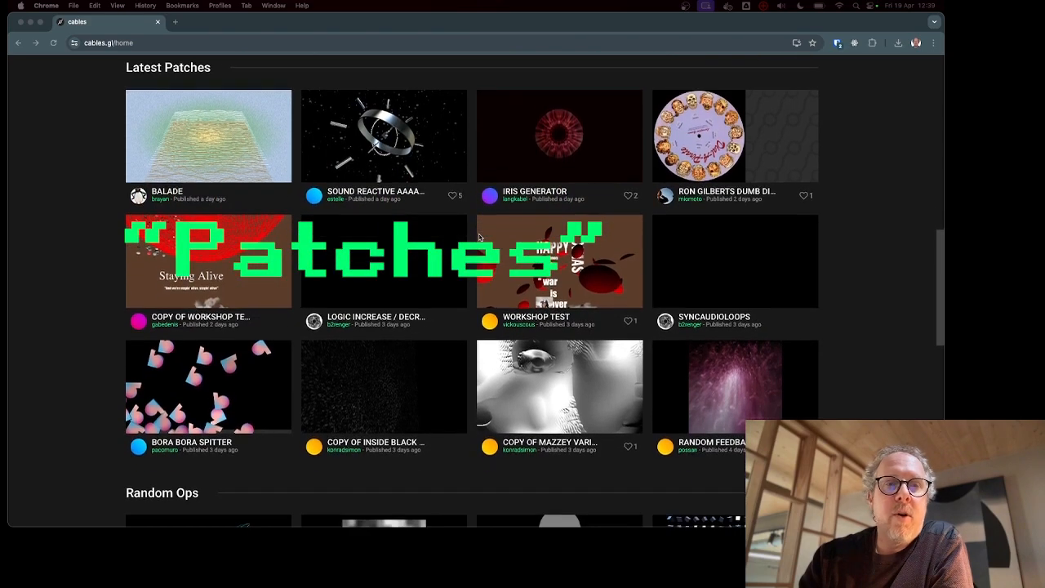
scroll(479, 237, down, 5)
scroll(480, 237, up, 2)
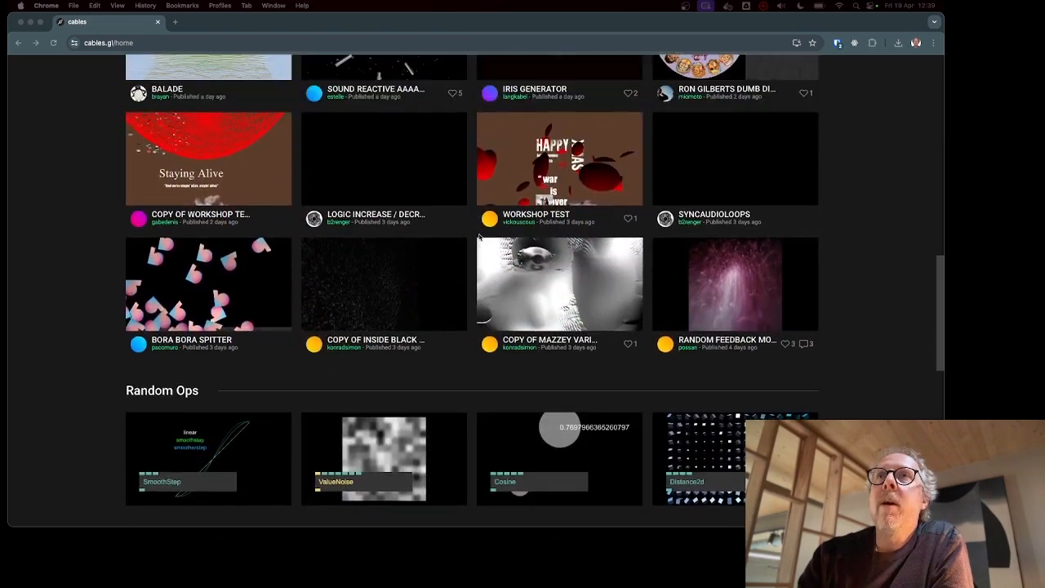
scroll(480, 238, down, 9)
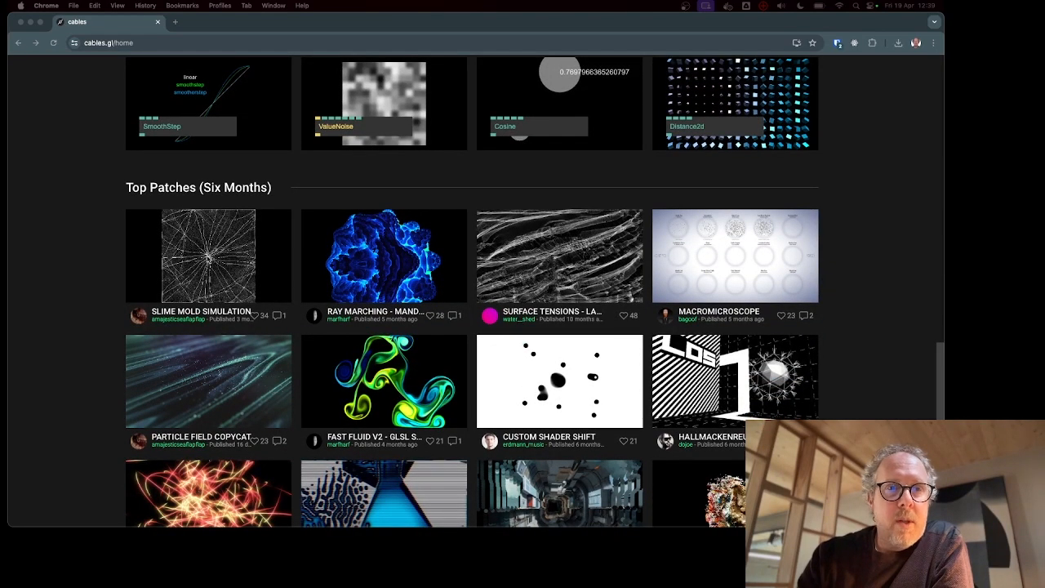
click(203, 267)
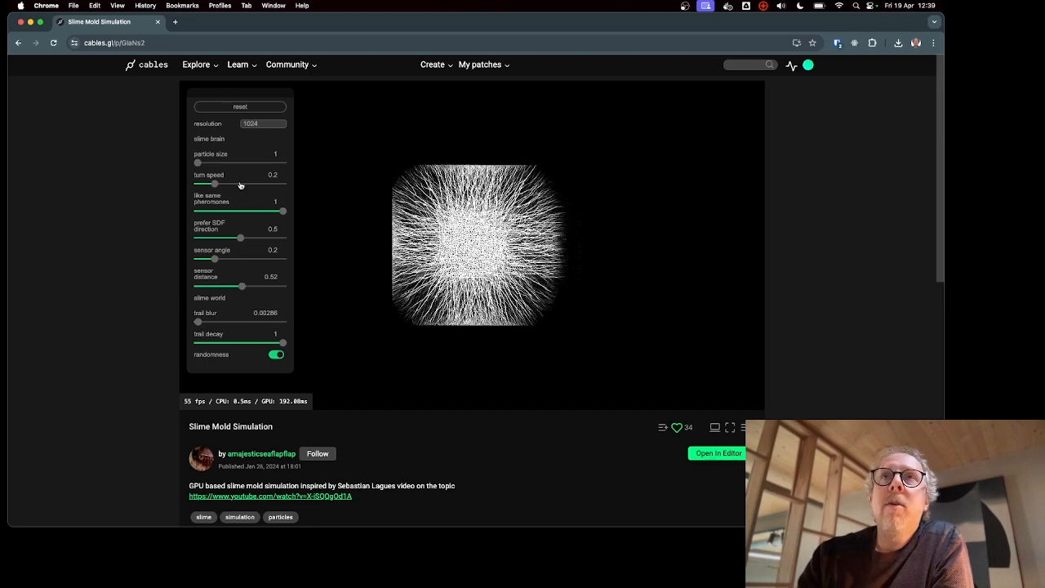
- Set the simulation's turn speed to about 0.37 and like same pheromones to about 0.44, and reset the simulation
drag(217, 185, 230, 185)
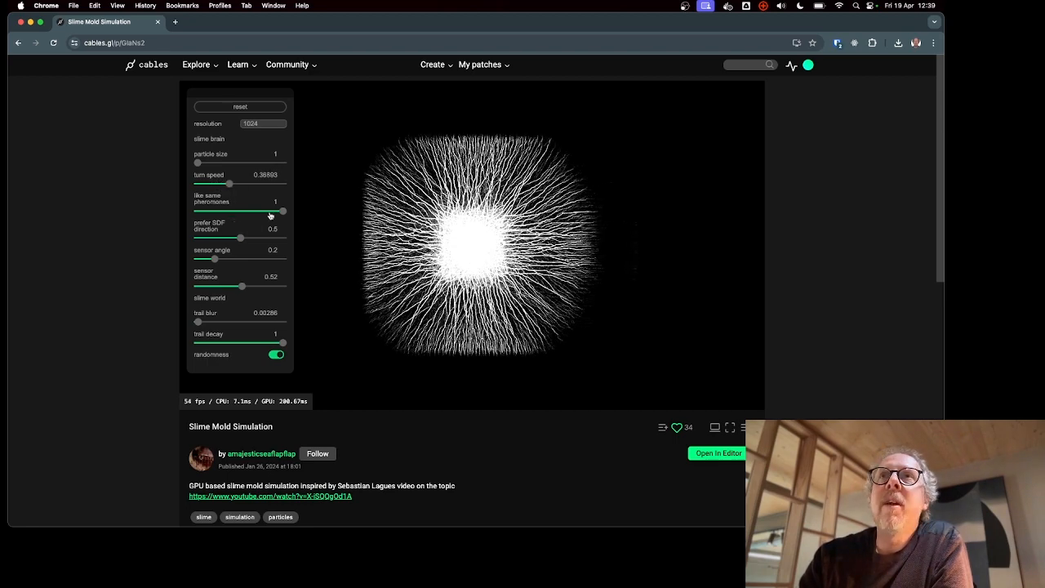
click(235, 211)
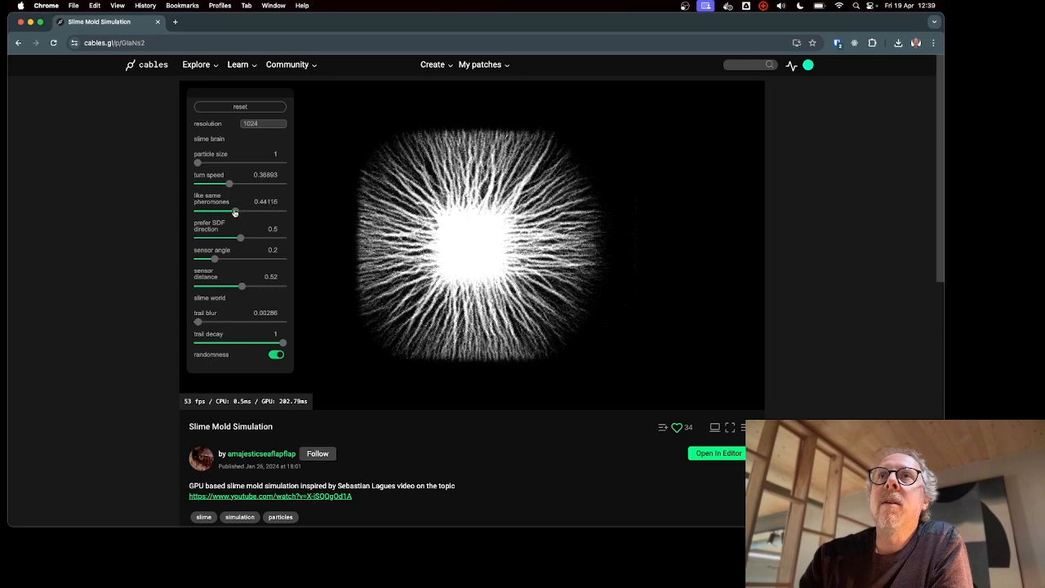
click(240, 106)
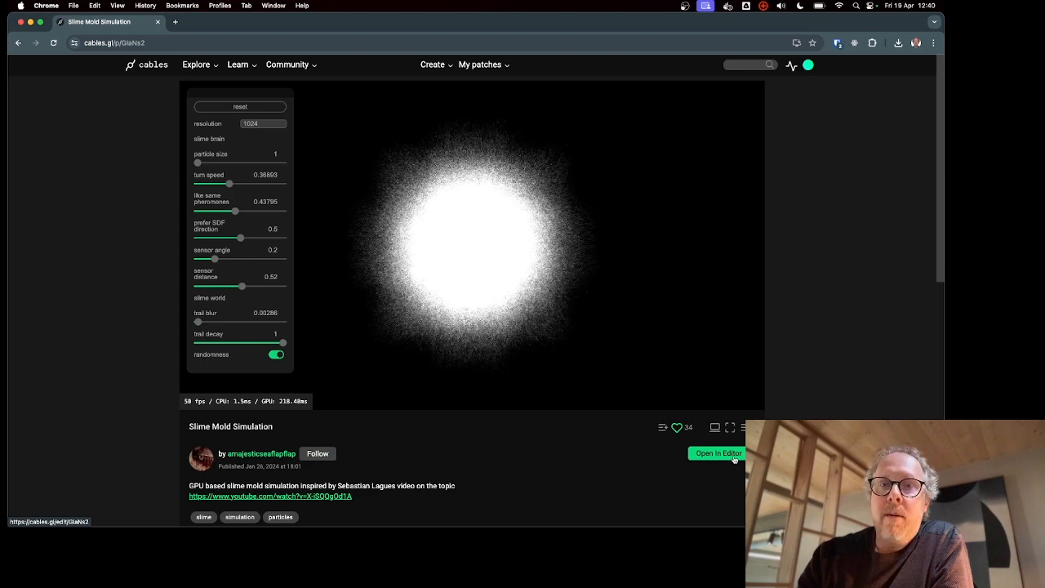
- Open the Slime Mold Simulation patch in the editor and look over its whole op network
click(709, 460)
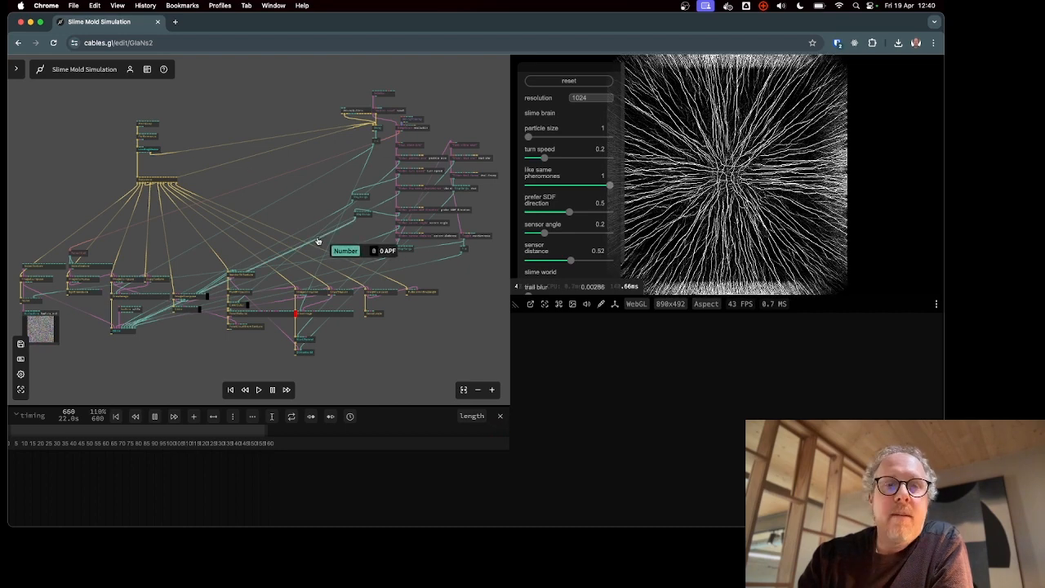
scroll(319, 245, up, 5)
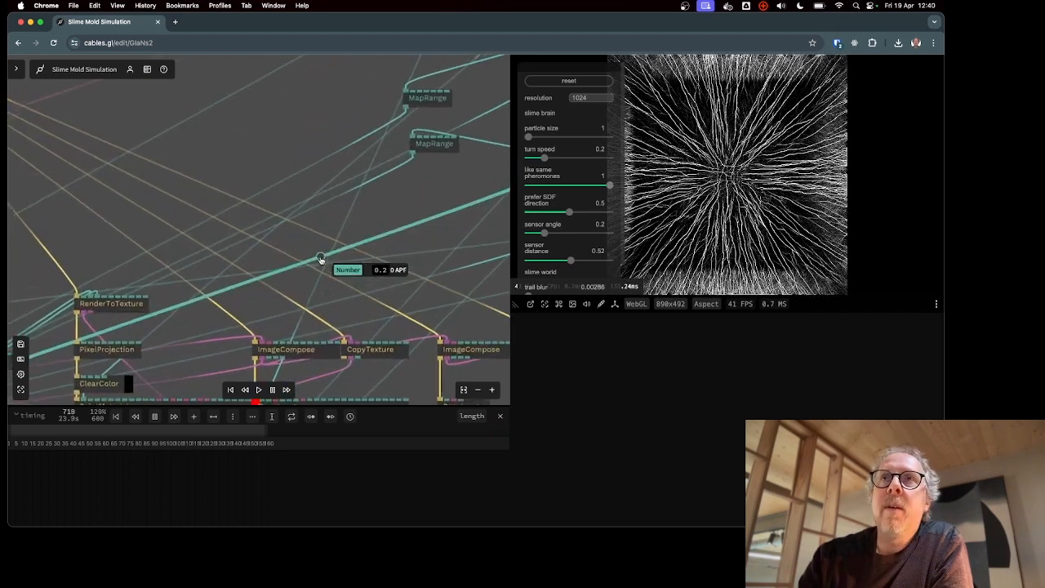
click(478, 390)
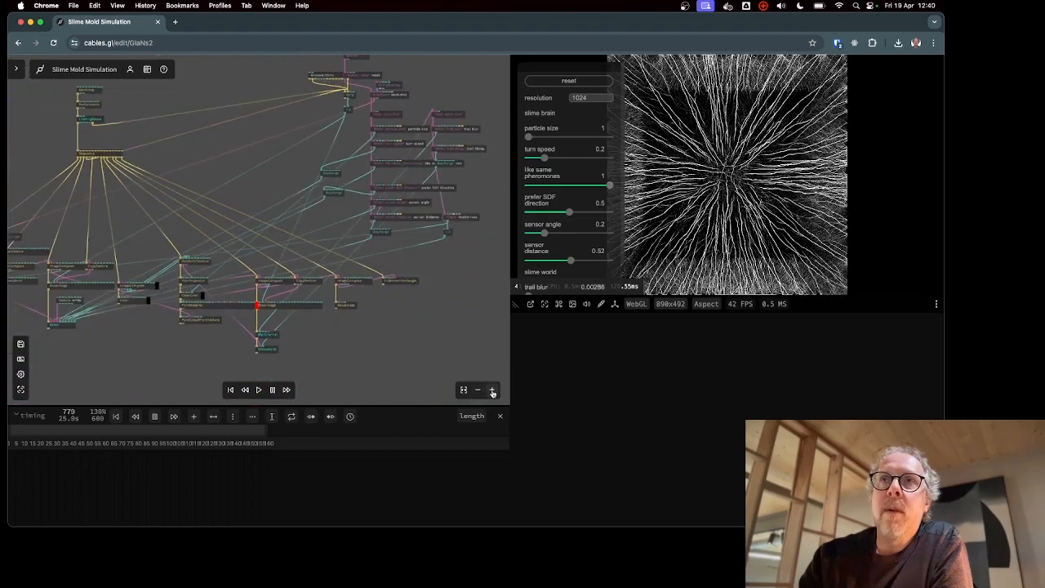
click(491, 391)
scroll(301, 220, down, 5)
scroll(277, 196, up, 10)
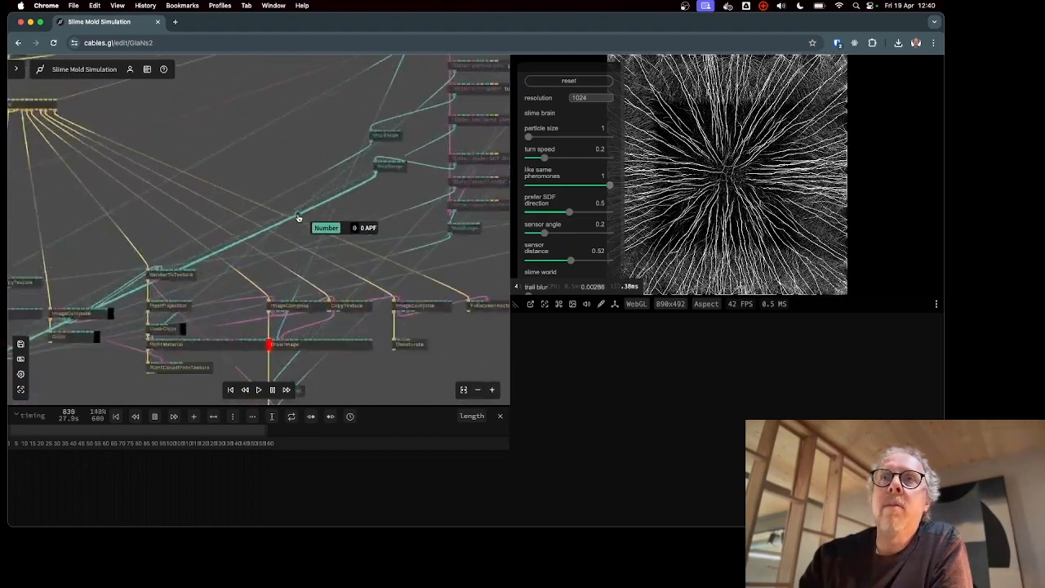
scroll(256, 176, down, 6)
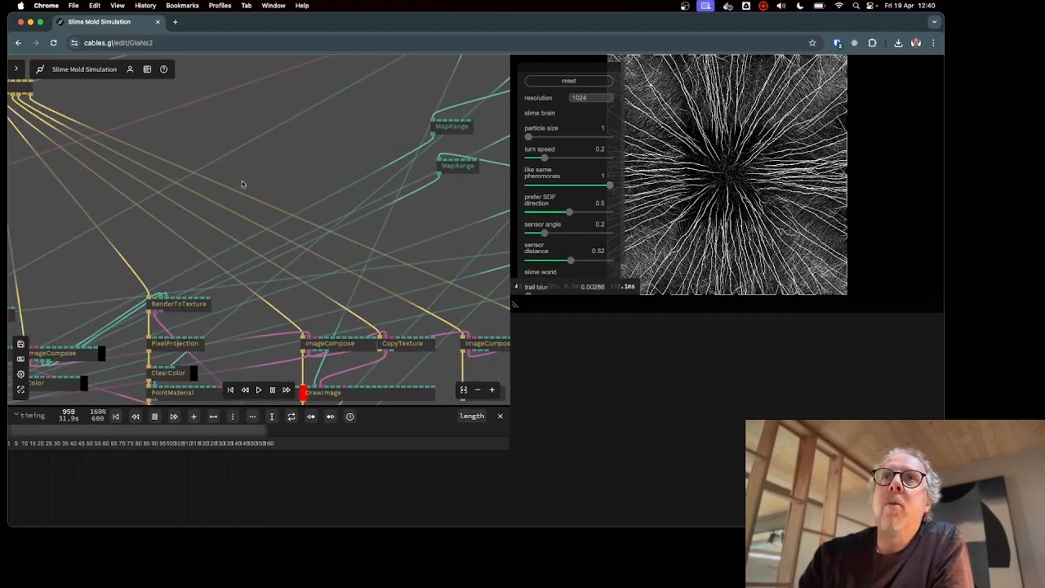
- Examine how the Sequence op's trigger cables feed the NoiseTexture, ImageCompose, CopyTexture and Slime ops
drag(275, 173, 444, 115)
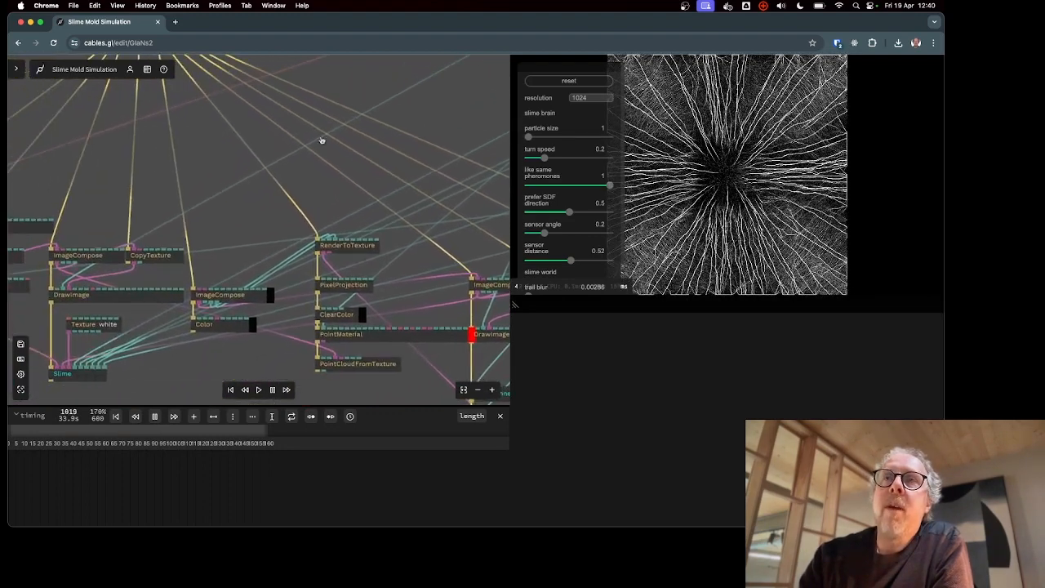
drag(216, 149, 372, 126)
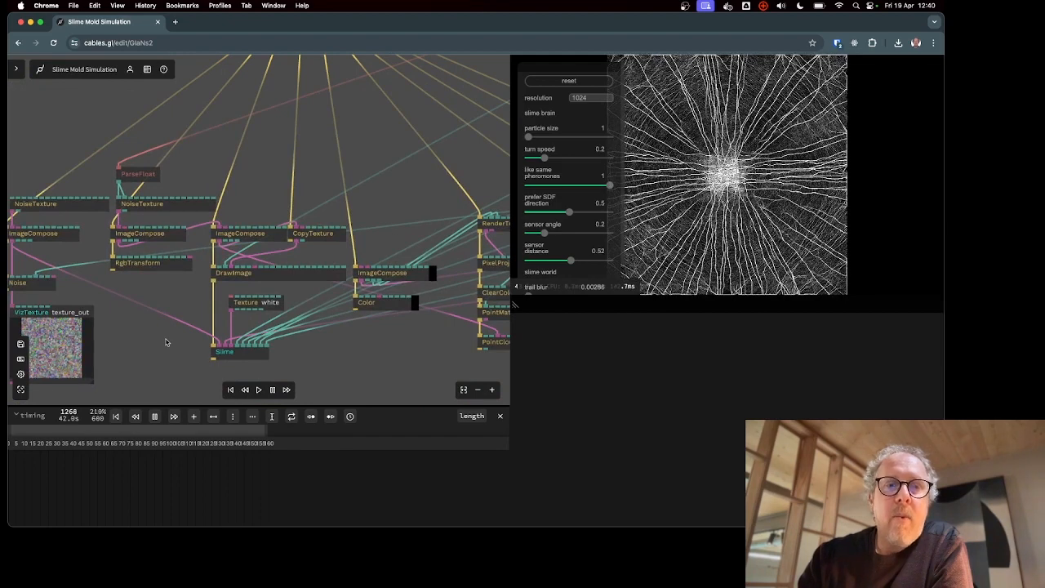
scroll(169, 373, down, 10)
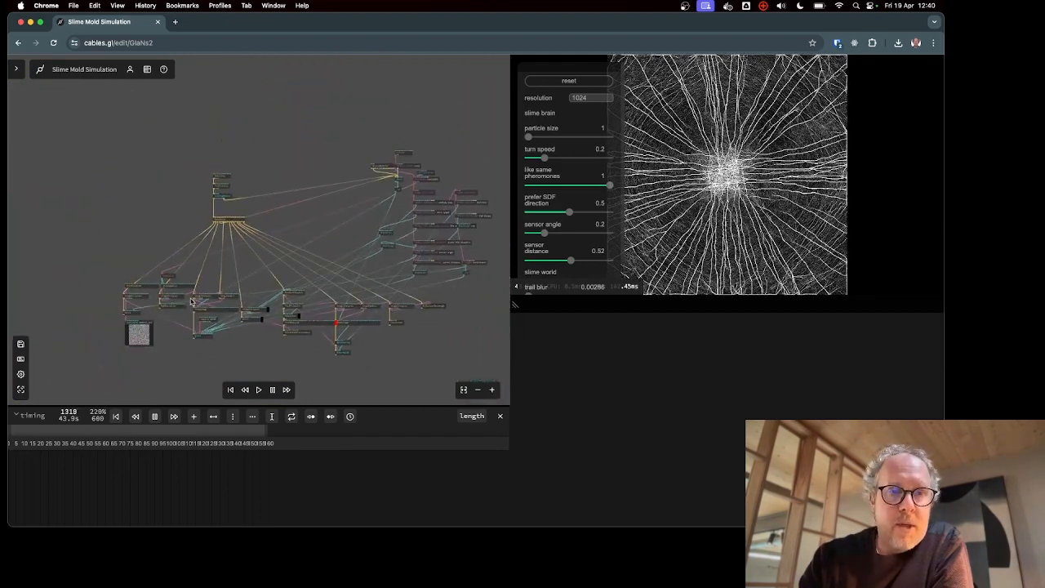
scroll(180, 222, up, 6)
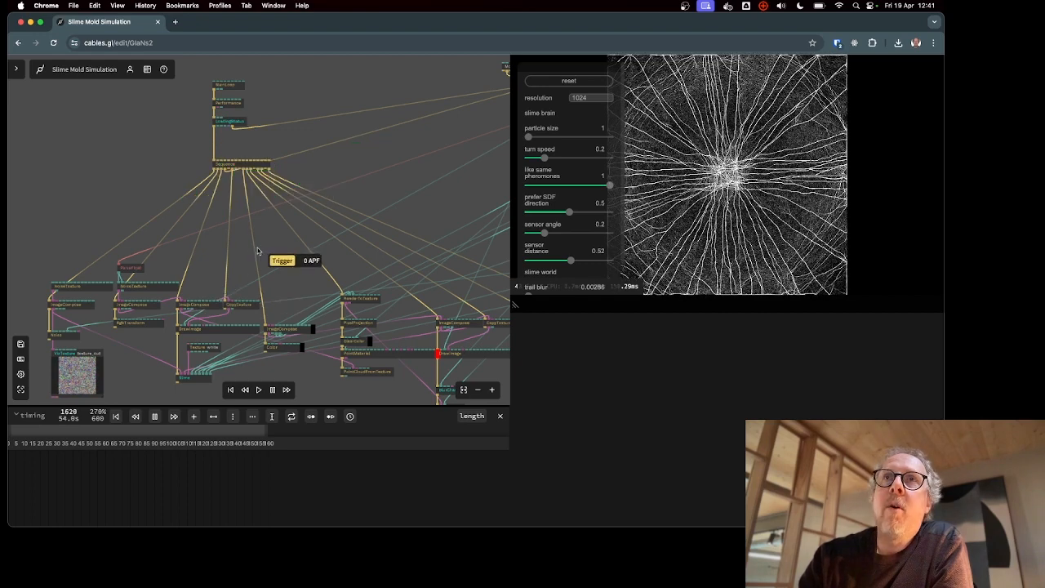
scroll(256, 249, up, 5)
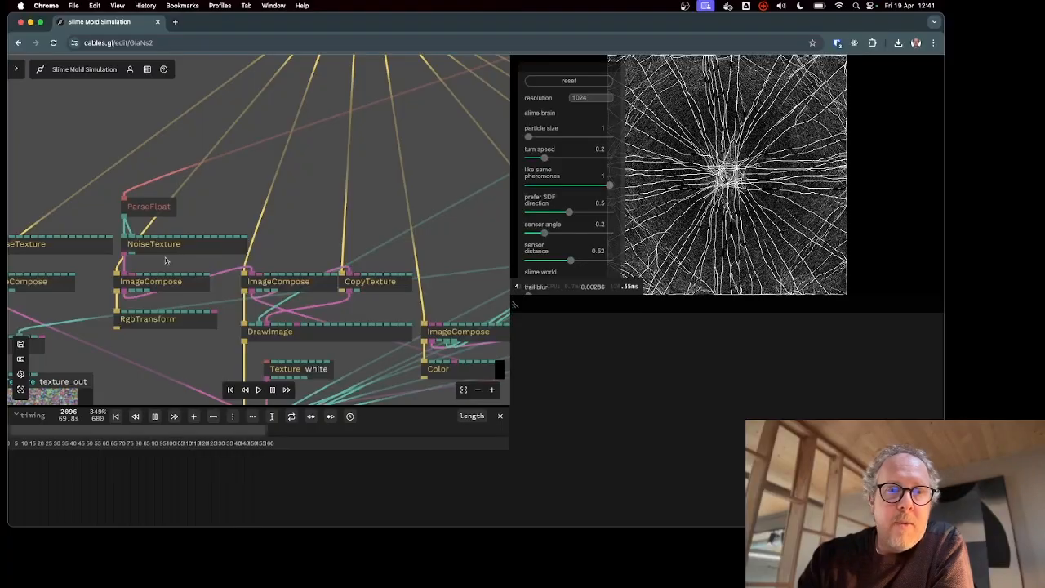
scroll(276, 212, down, 5)
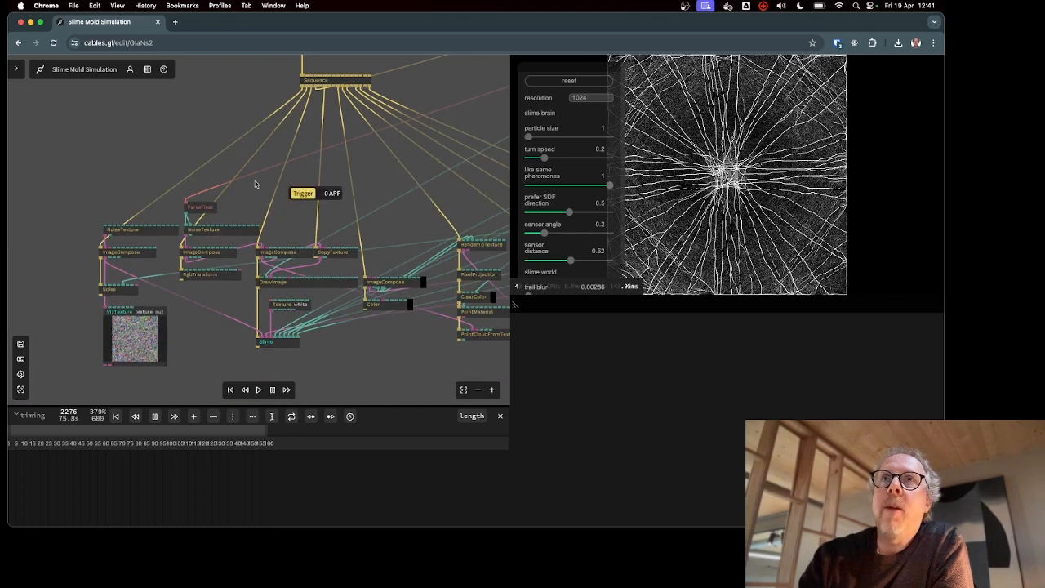
scroll(256, 167, down, 2)
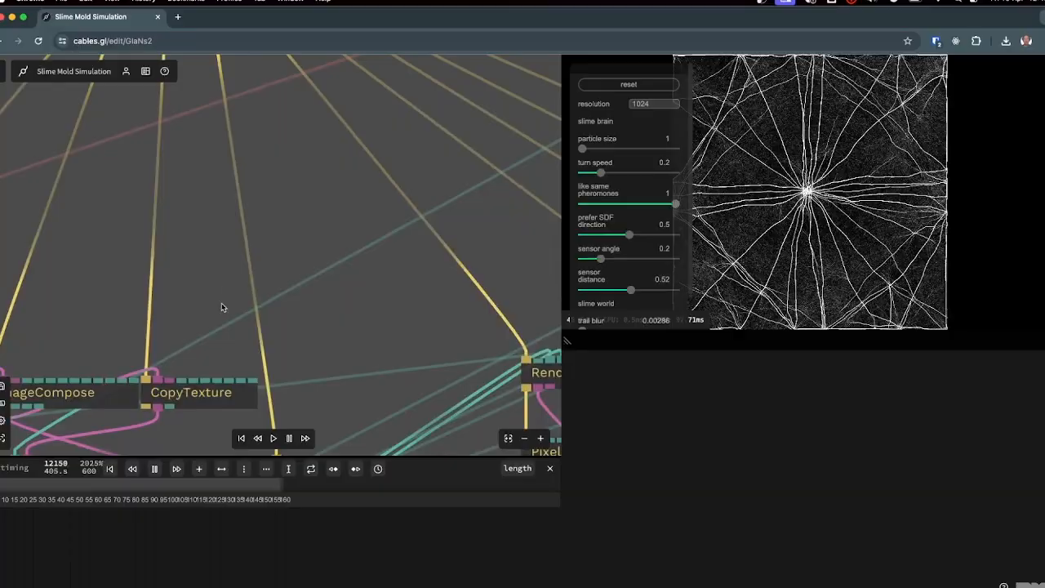
- Inspect the texture output of the ImageCompose op above DrawImage and the connections of the ImageCompose op above Color
drag(213, 272, 318, 140)
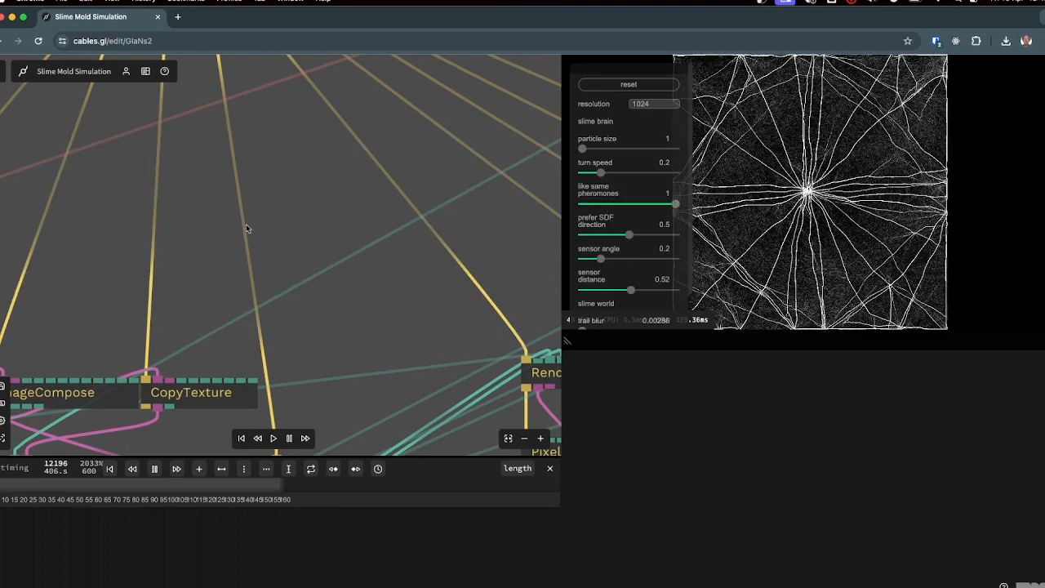
scroll(246, 224, down, 5)
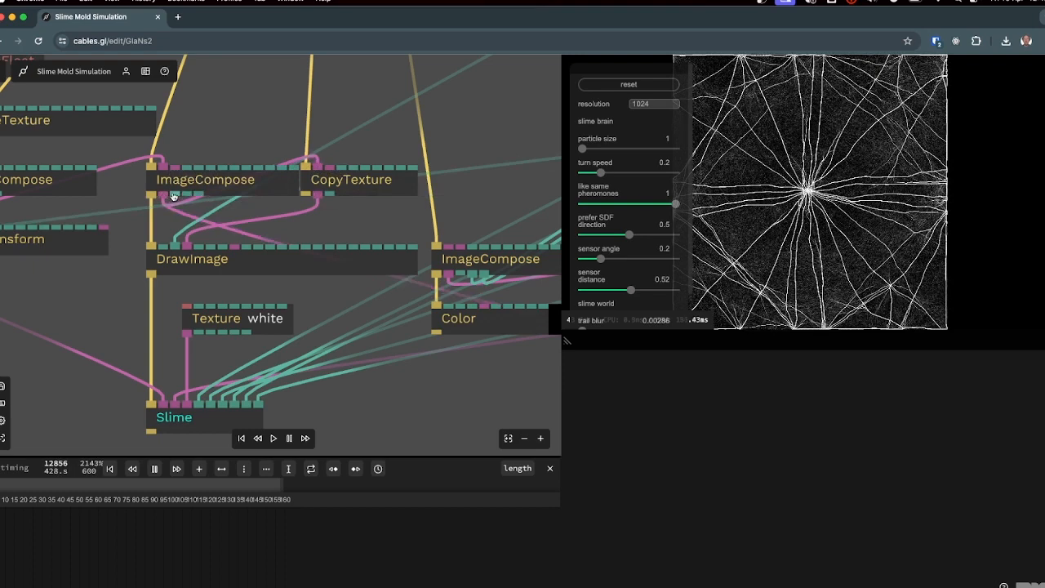
mouse_move(164, 196)
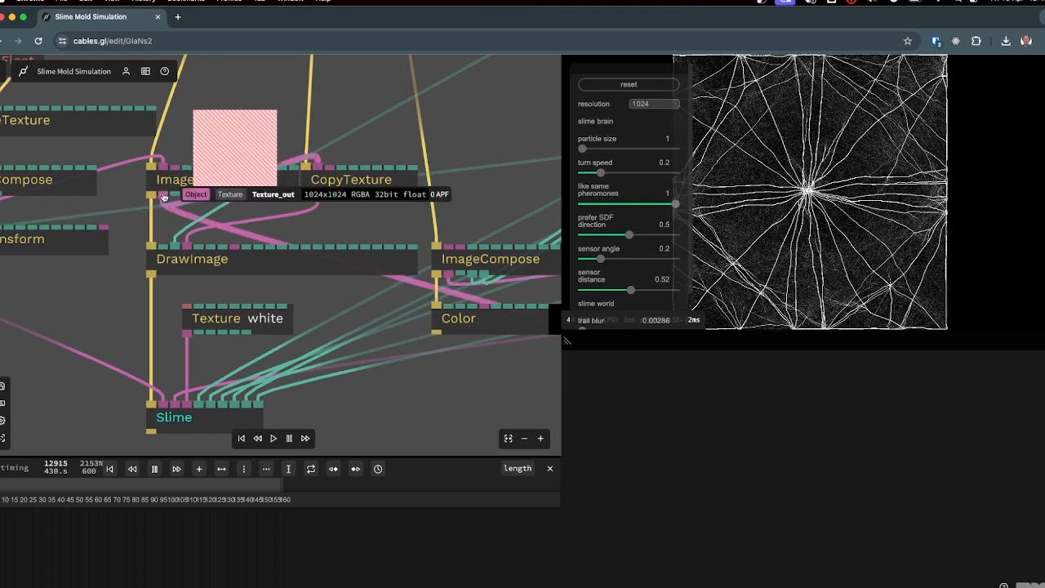
scroll(164, 197, down, 5)
scroll(307, 232, up, 5)
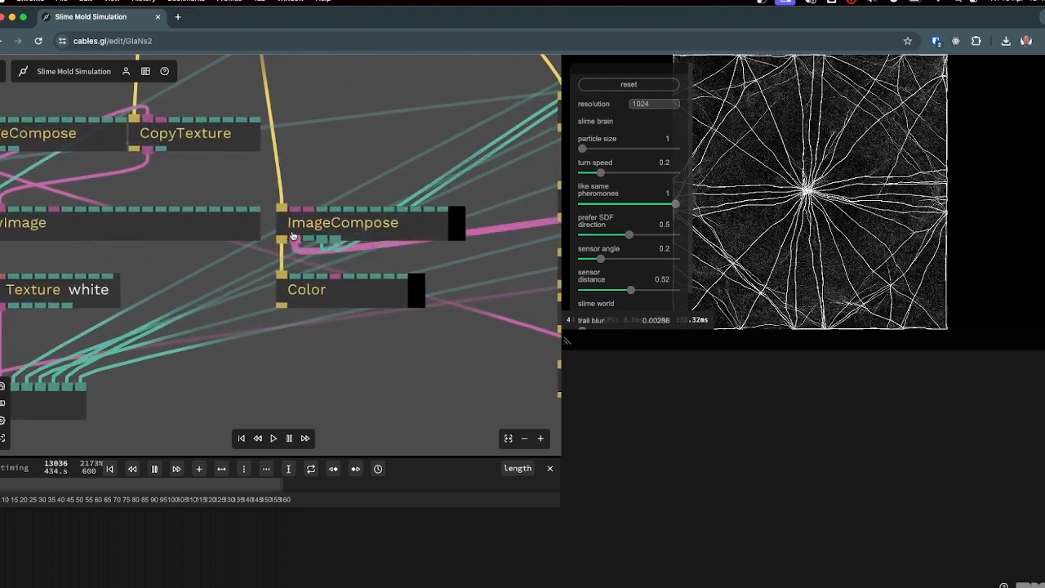
- Look over the op branches fed by the Sequence op, including the NoiseTexture, Slime and render branches
scroll(224, 254, down, 5)
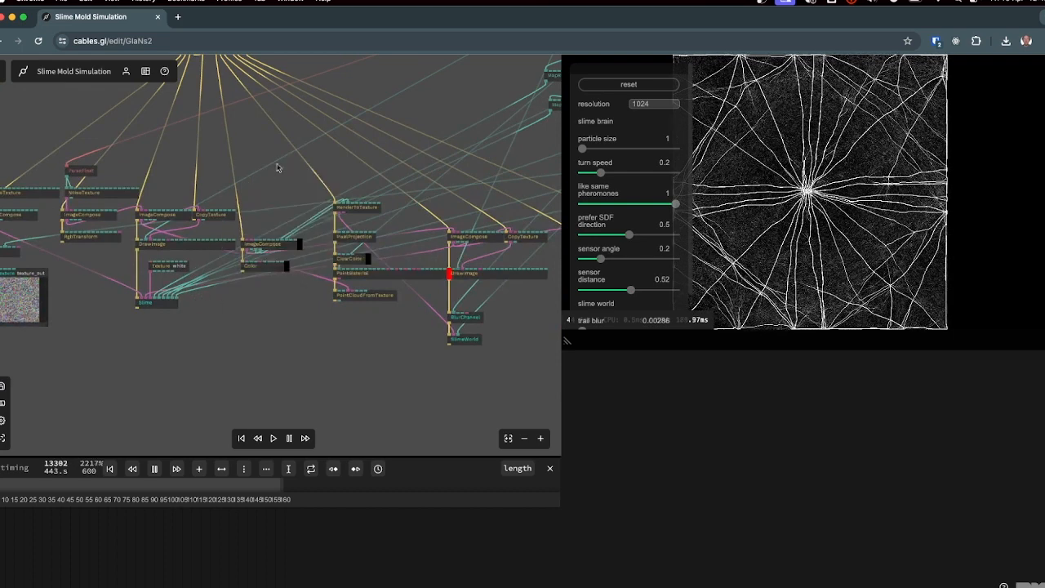
scroll(354, 151, up, 1)
scroll(155, 222, up, 5)
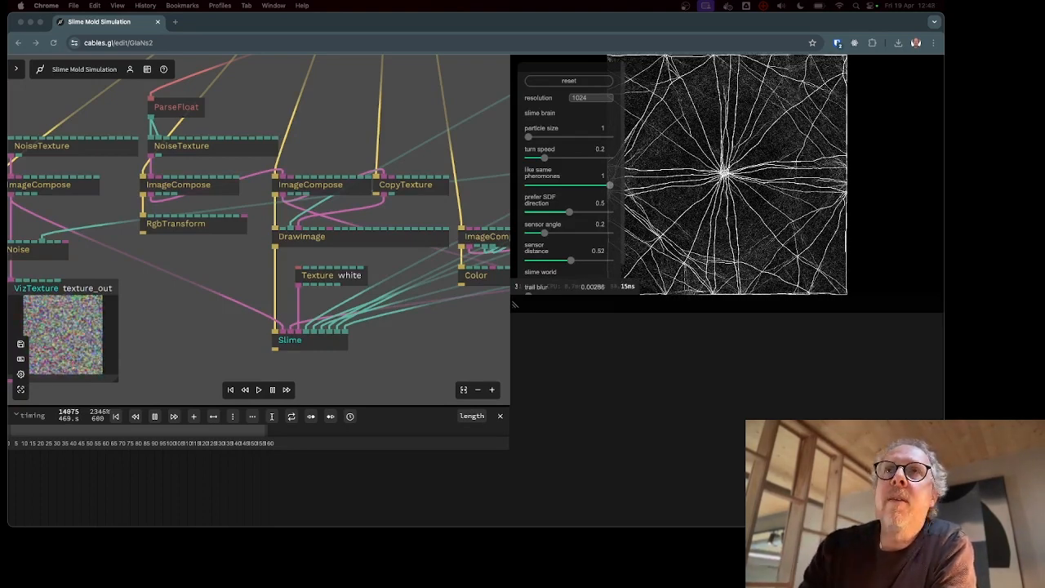
scroll(478, 274, down, 5)
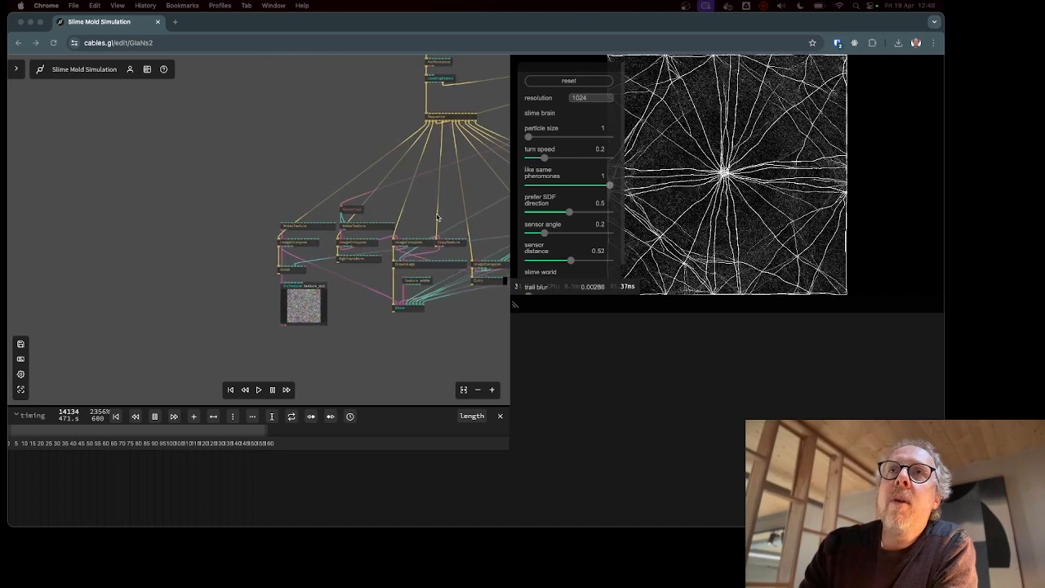
drag(437, 218, 309, 252)
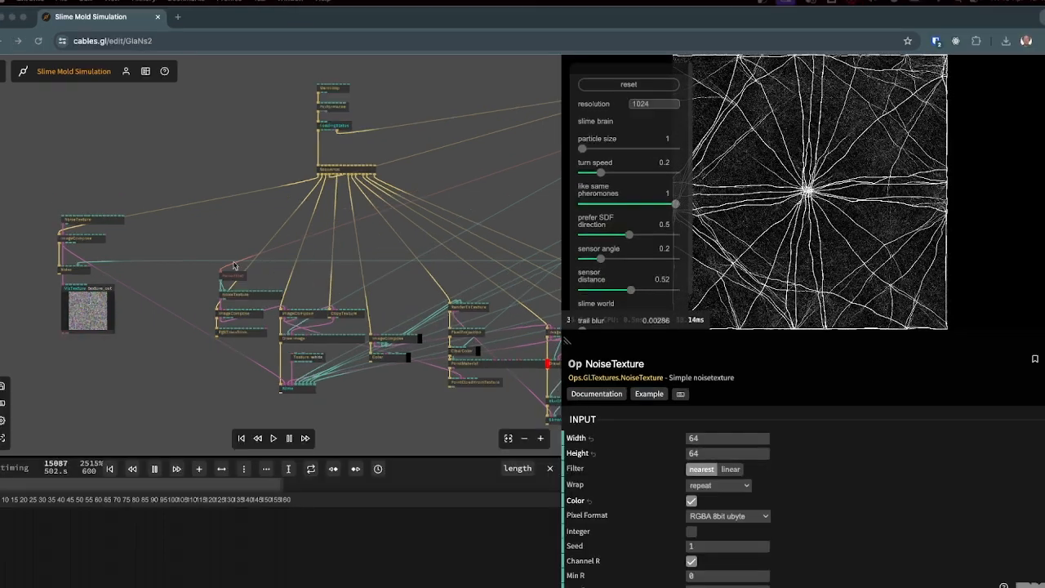
- Inspect the Noise op above the texture_out preview and show its parameters
scroll(87, 271, up, 8)
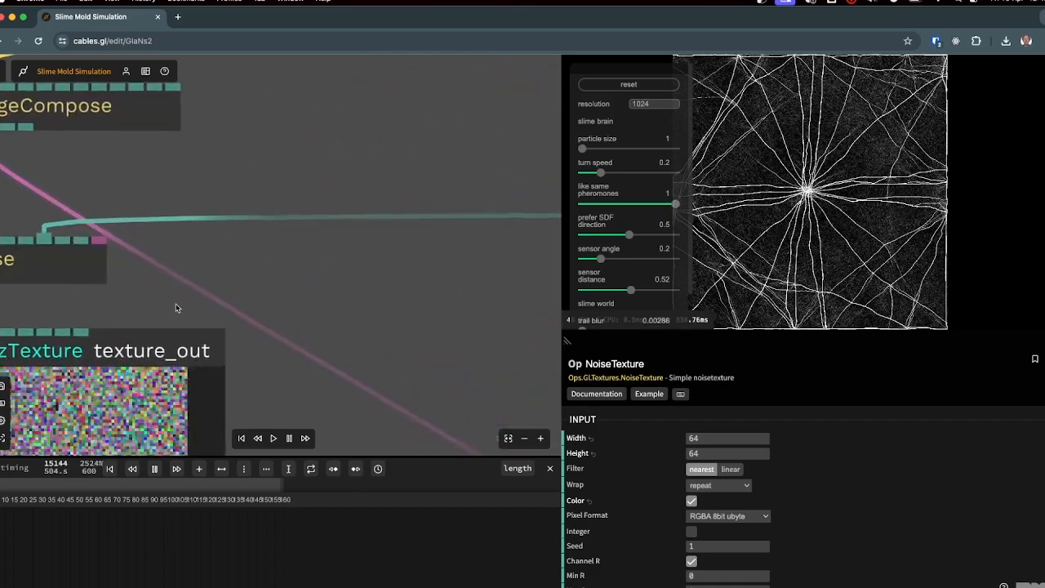
drag(178, 308, 296, 146)
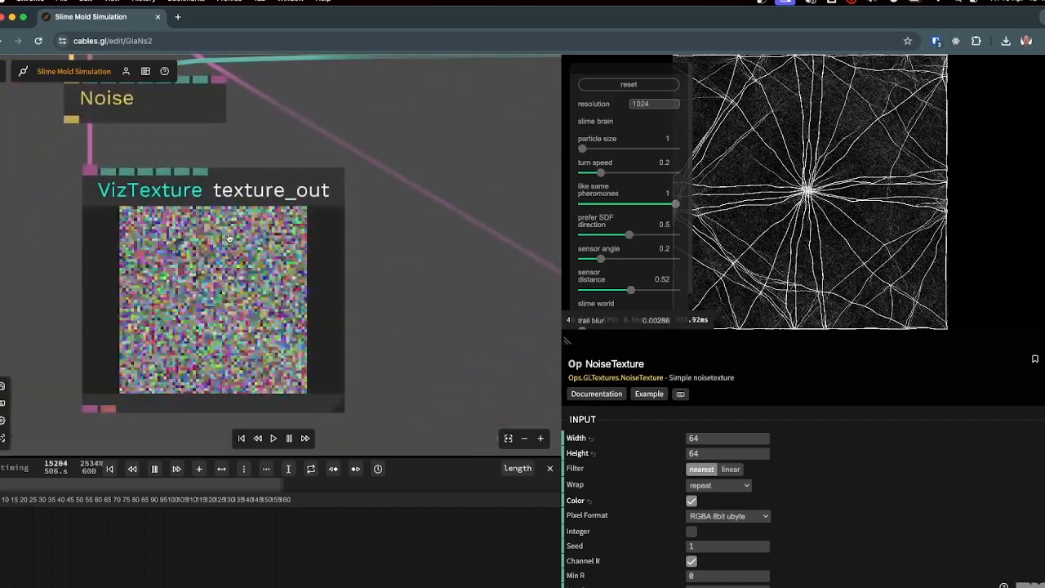
click(180, 114)
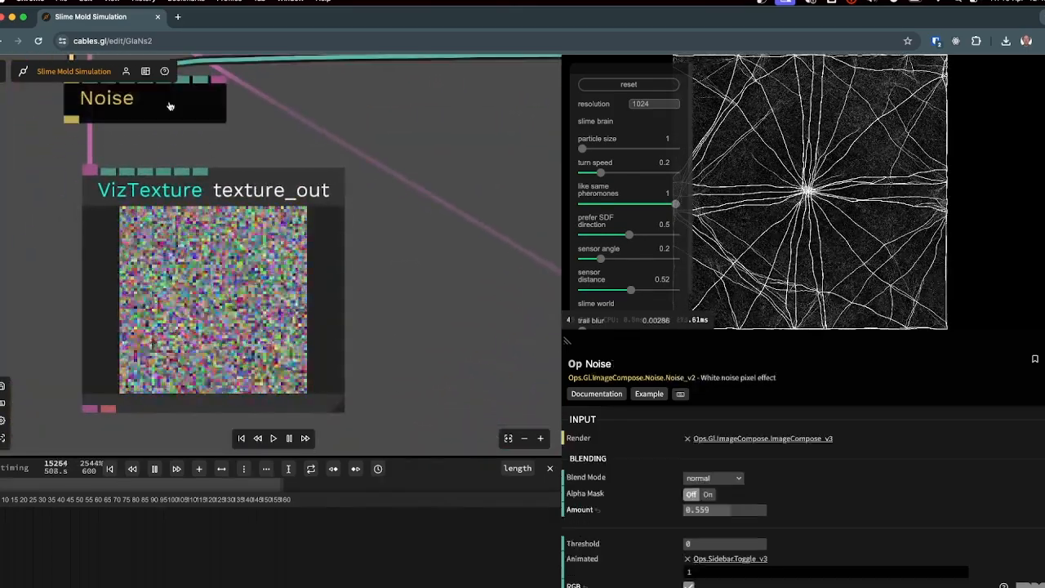
scroll(268, 145, up, 2)
scroll(269, 151, up, 2)
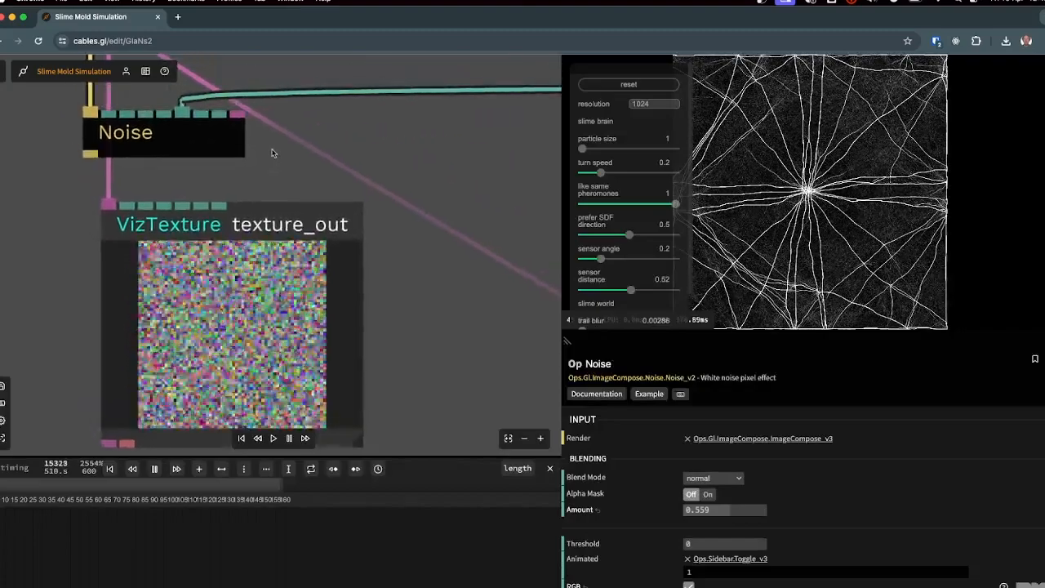
- Review the Noise op's documentation and input ports, and try its example's slider at about 0.6
click(597, 396)
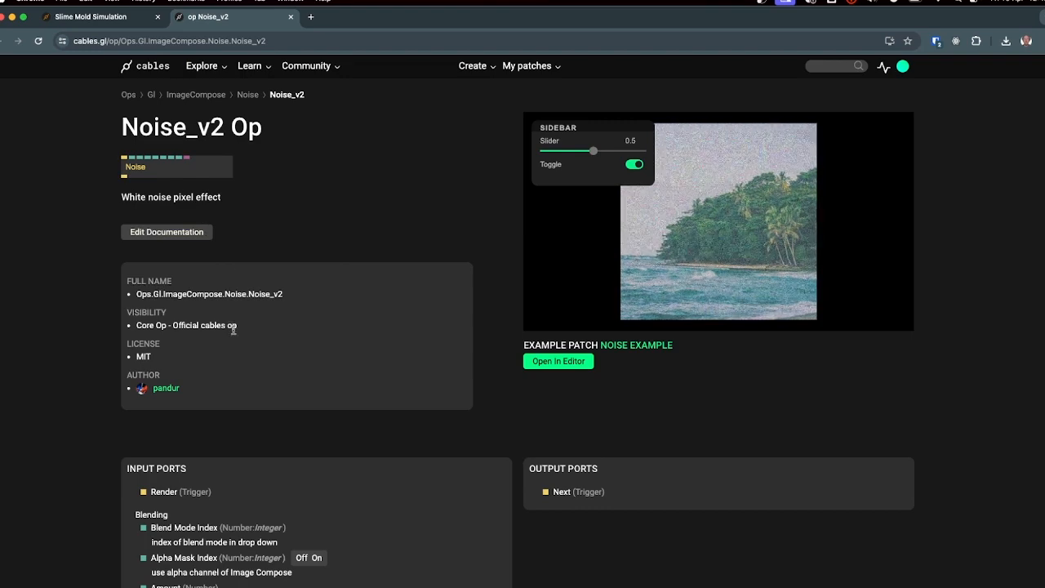
scroll(253, 457, down, 2)
scroll(189, 477, down, 7)
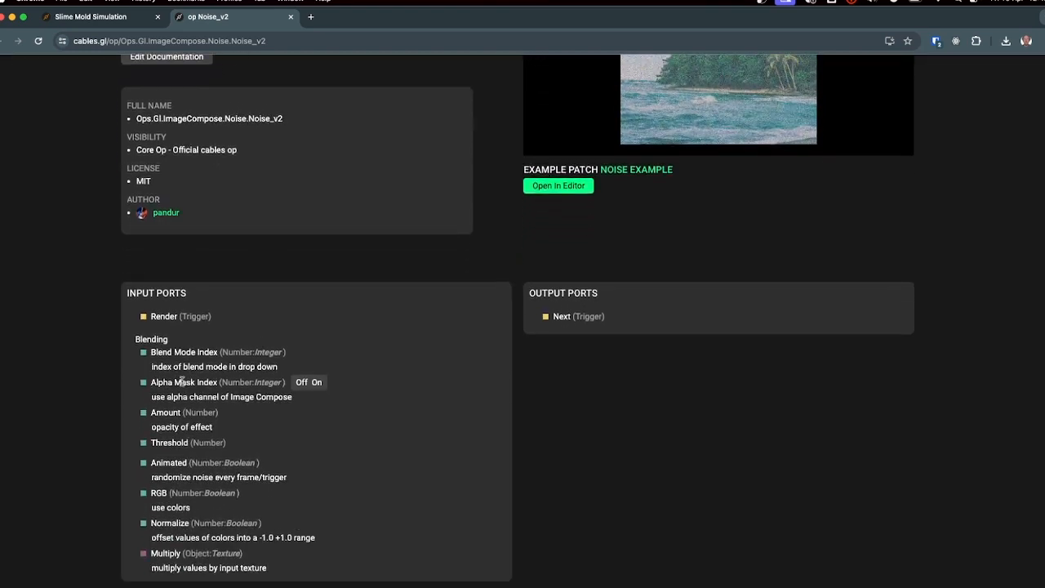
scroll(181, 378, up, 2)
scroll(181, 379, up, 7)
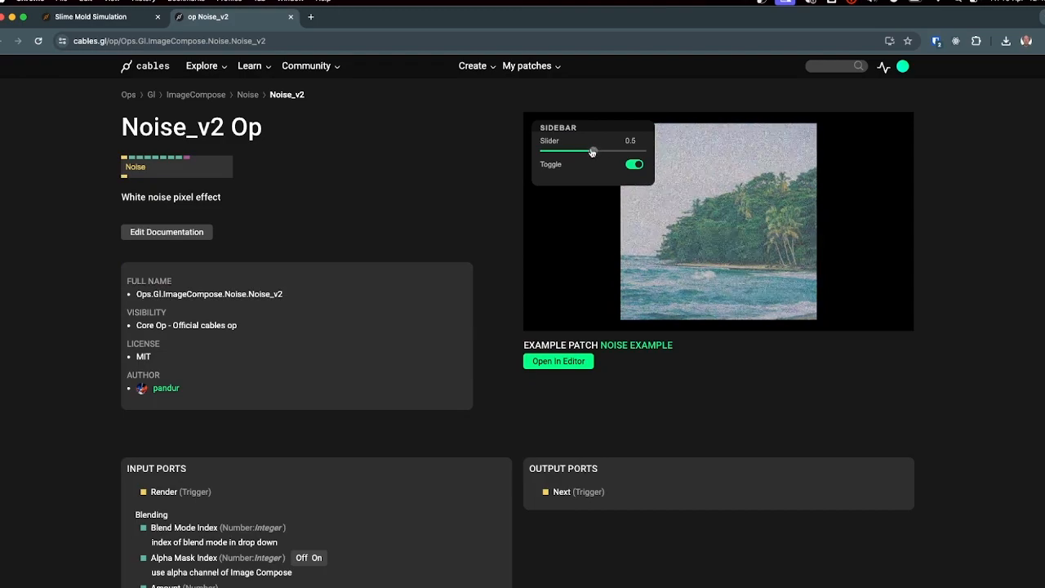
mouse_move(593, 156)
mouse_down()
mouse_move(571, 156)
mouse_move(633, 155)
mouse_move(602, 155)
mouse_up()
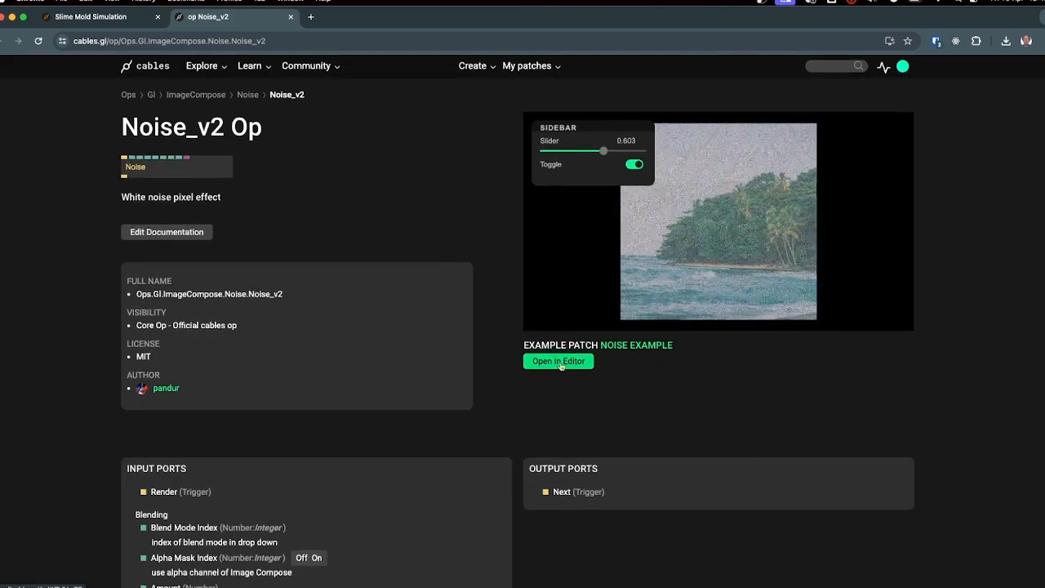
- Open the noise example patch in the editor and clone it as "starting point with noise"
click(561, 364)
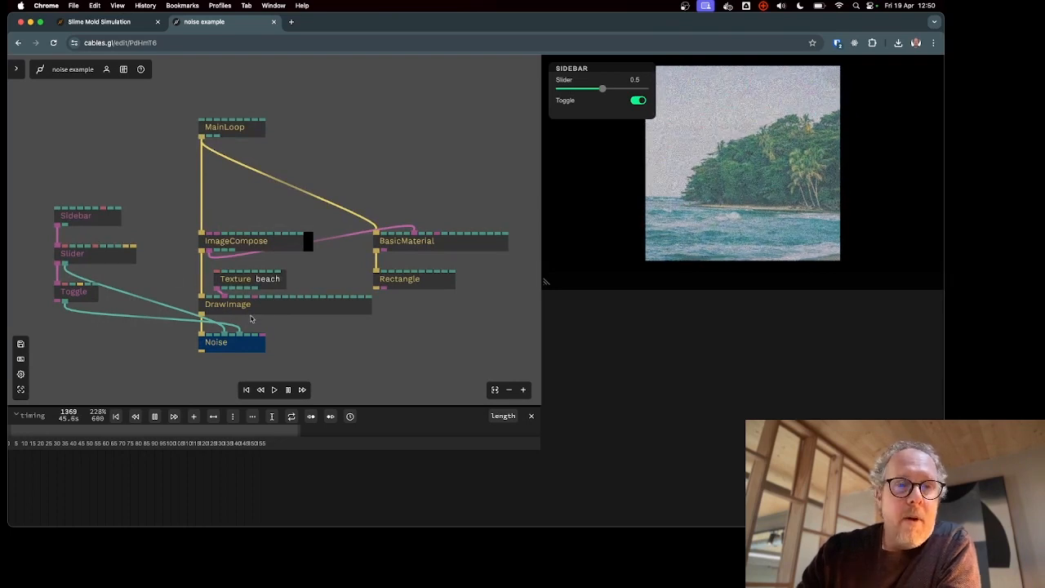
click(73, 70)
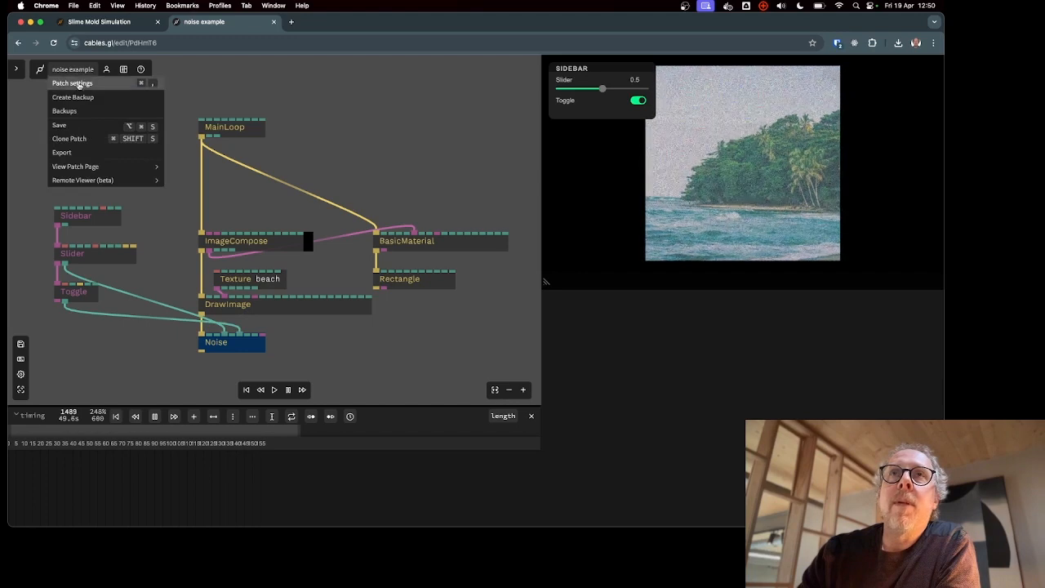
click(95, 140)
drag(412, 161, 207, 167)
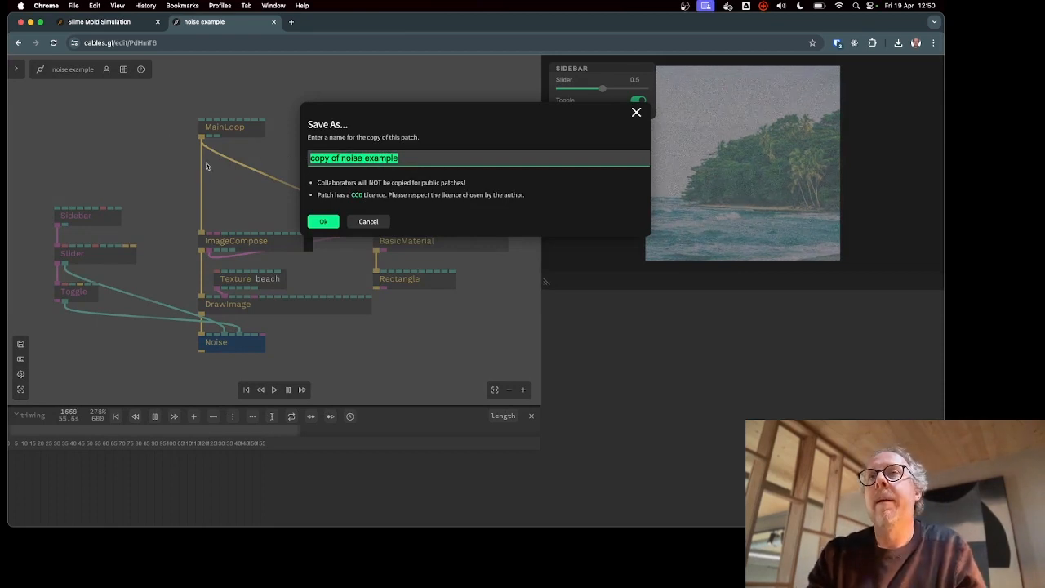
text(starting point)
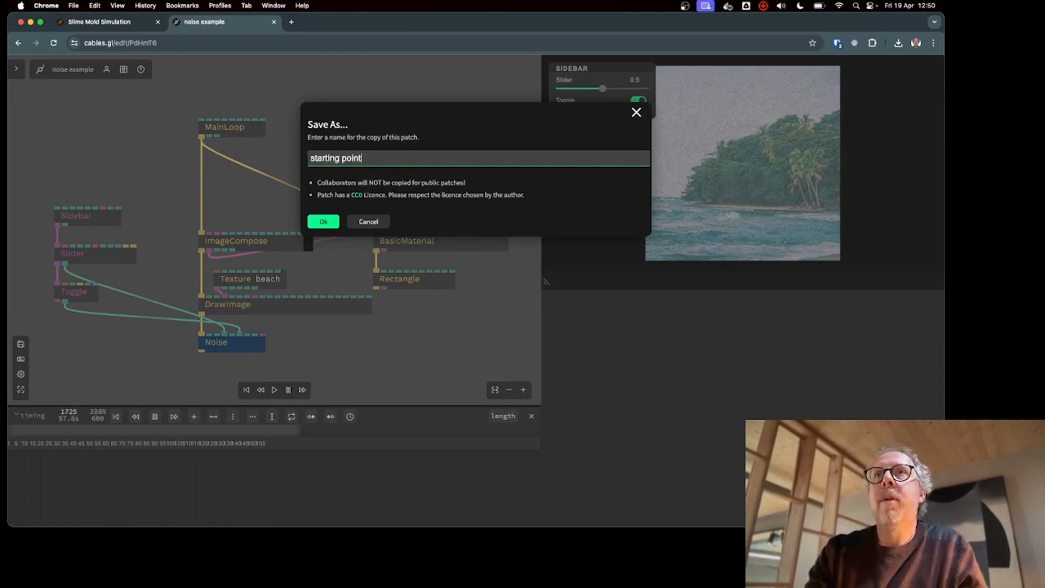
text( with noise)
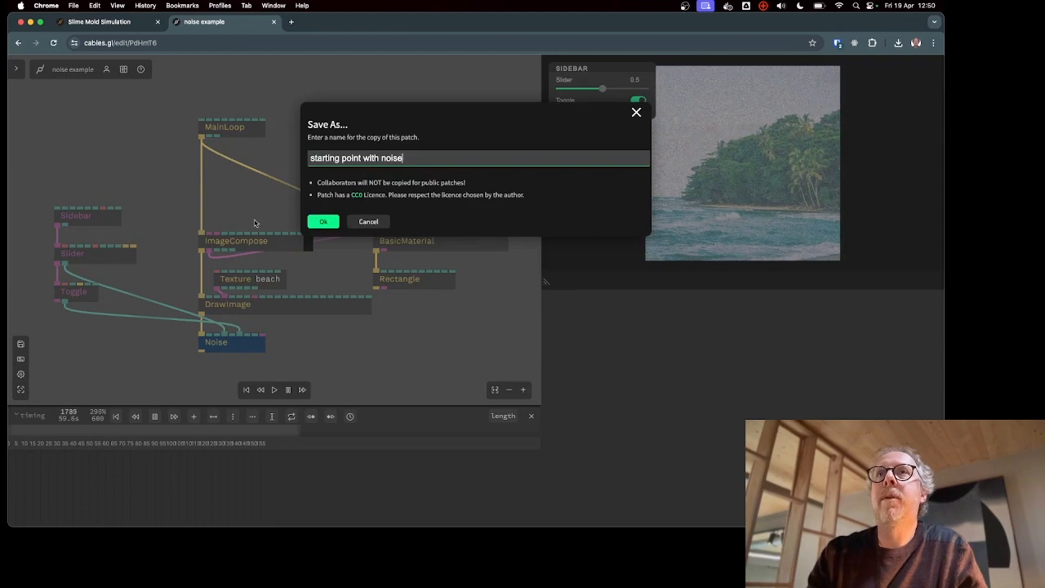
click(320, 222)
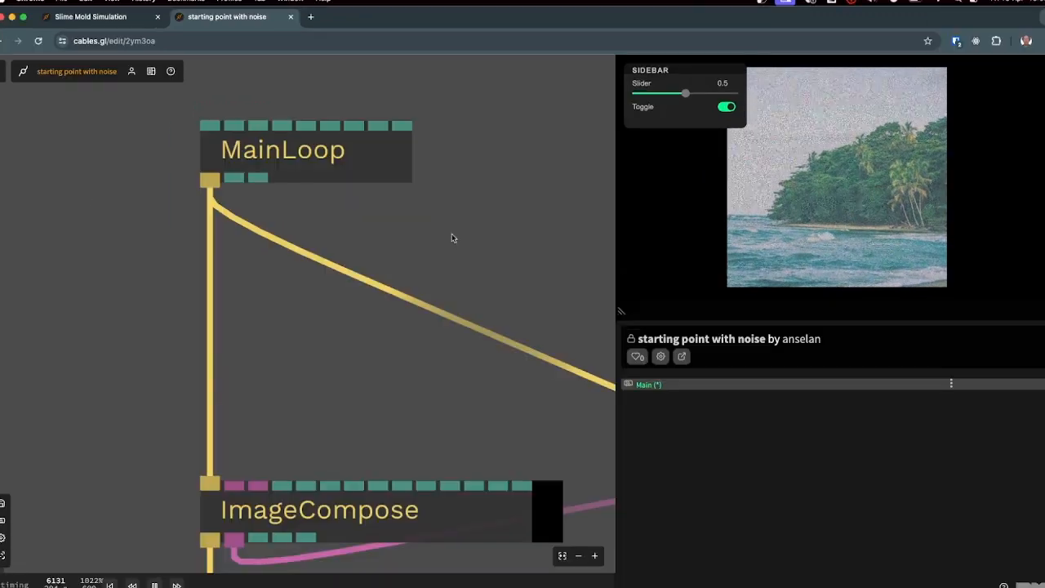
- Examine the MainLoop op's trigger output and the cables it sends to ImageCompose and BasicMaterial
drag(452, 233, 418, 233)
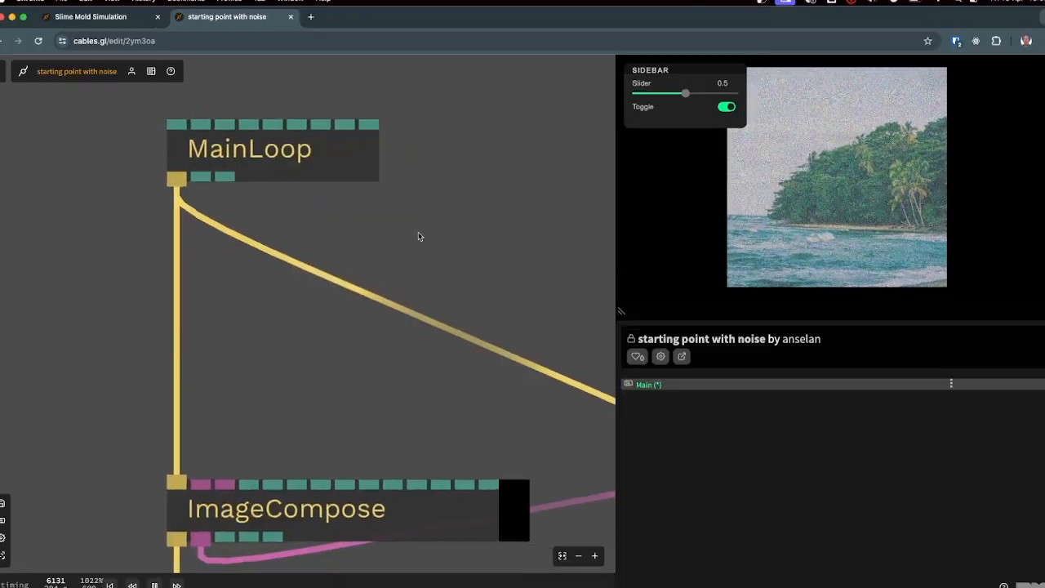
scroll(387, 233, down, 5)
scroll(364, 218, up, 5)
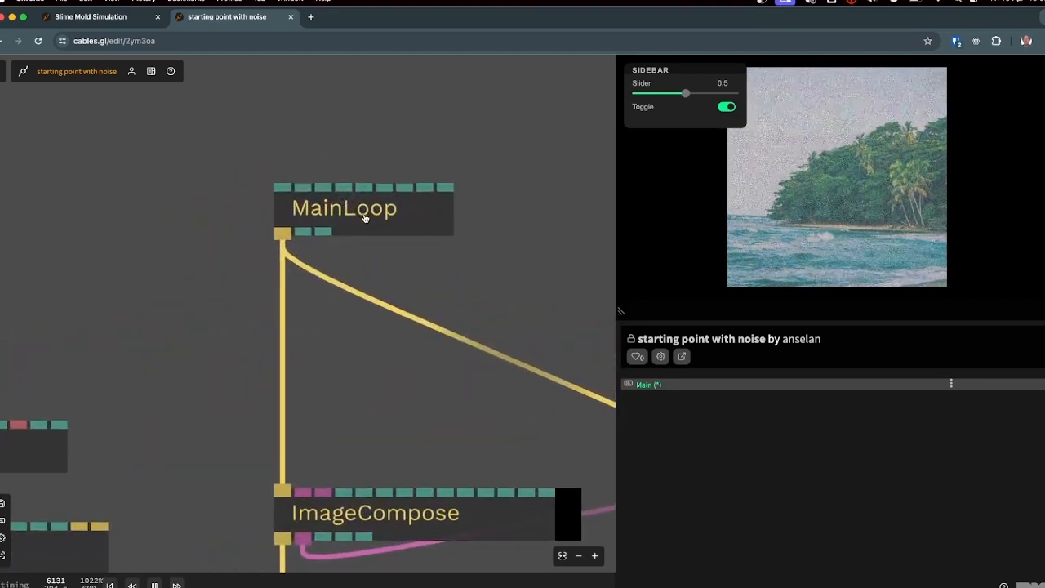
drag(455, 264, 369, 236)
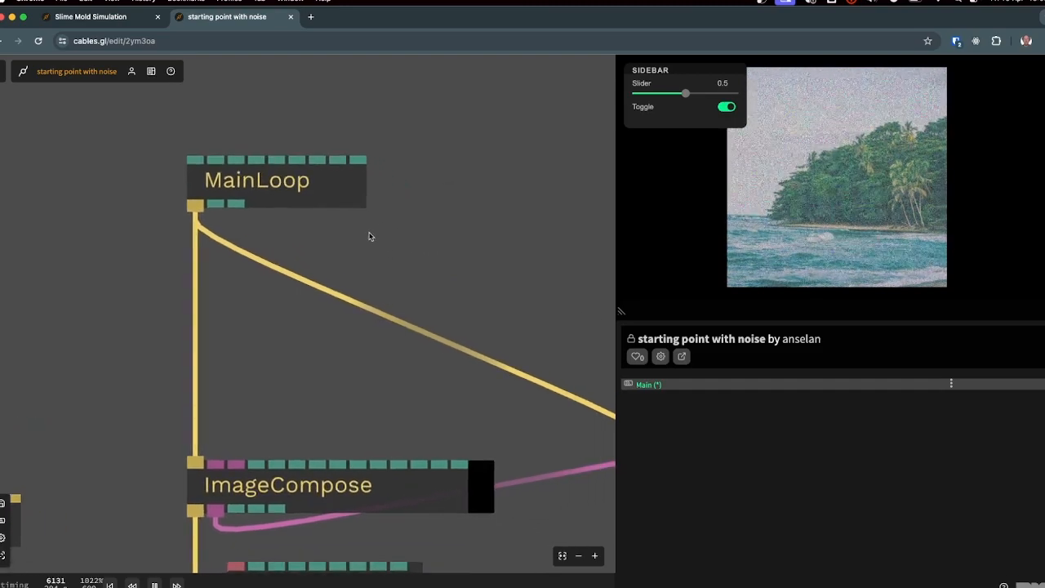
drag(160, 242, 190, 232)
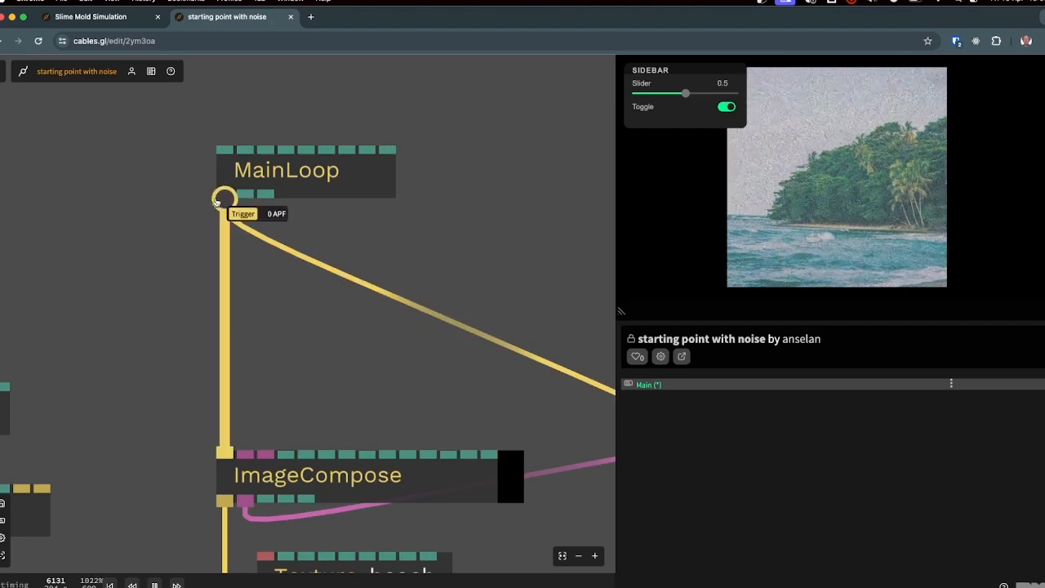
scroll(291, 340, down, 5)
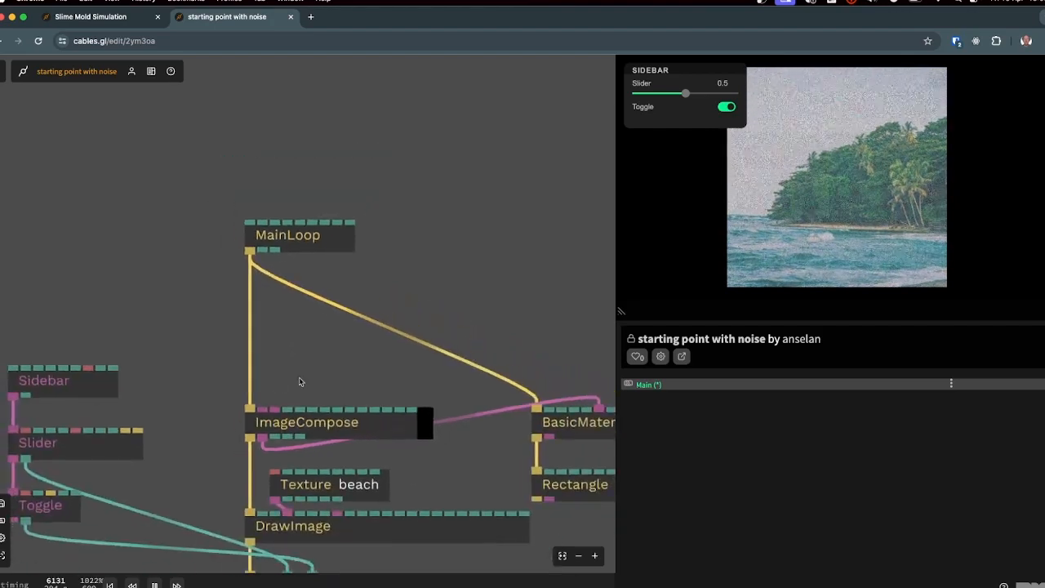
drag(300, 379, 222, 356)
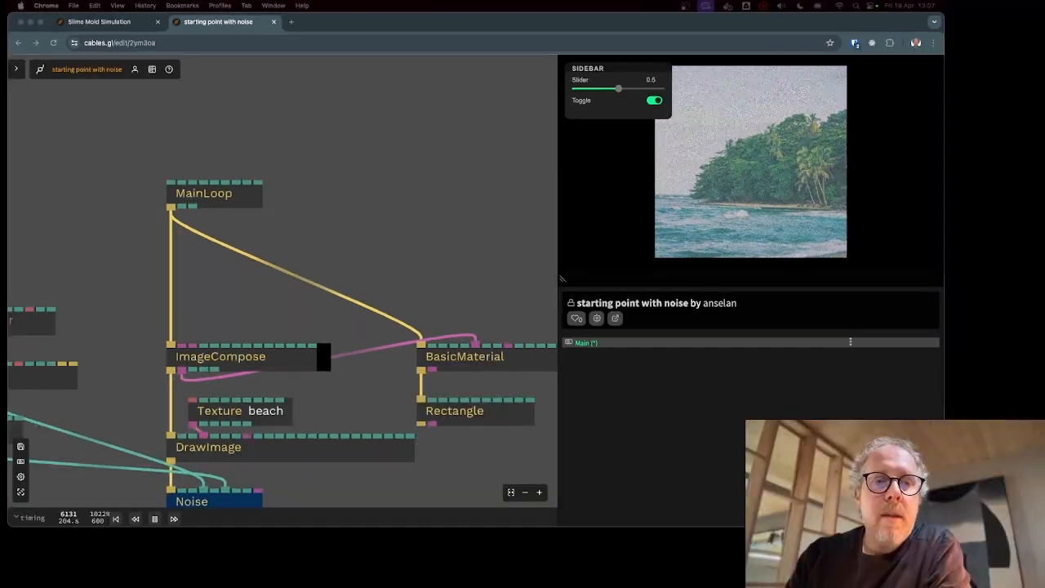
- Select the ImageCompose op and trace its chain through the beach Texture, DrawImage and Noise ops
drag(437, 242, 453, 192)
scroll(258, 311, up, 5)
click(258, 310)
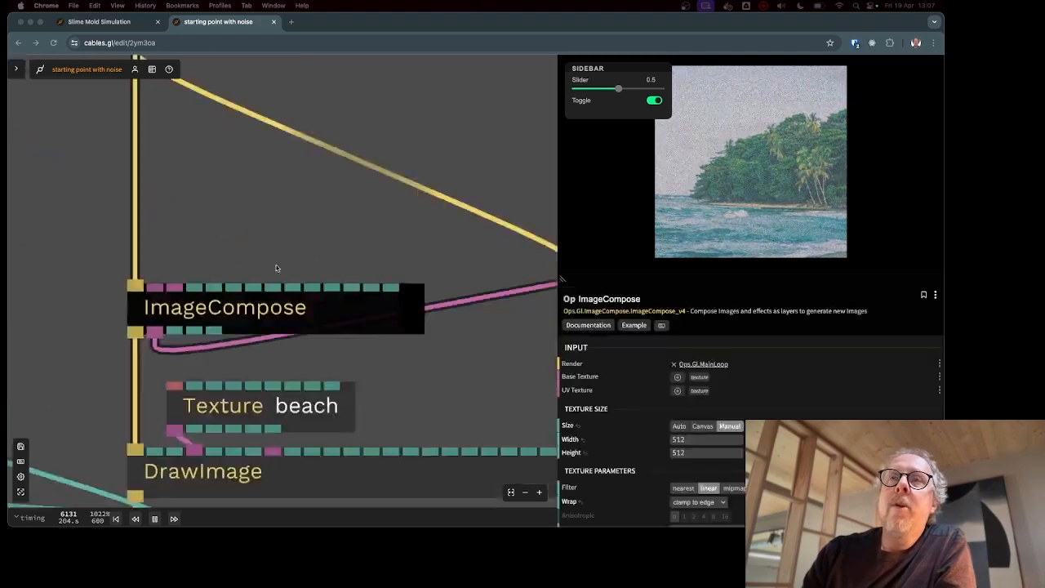
drag(276, 264, 310, 203)
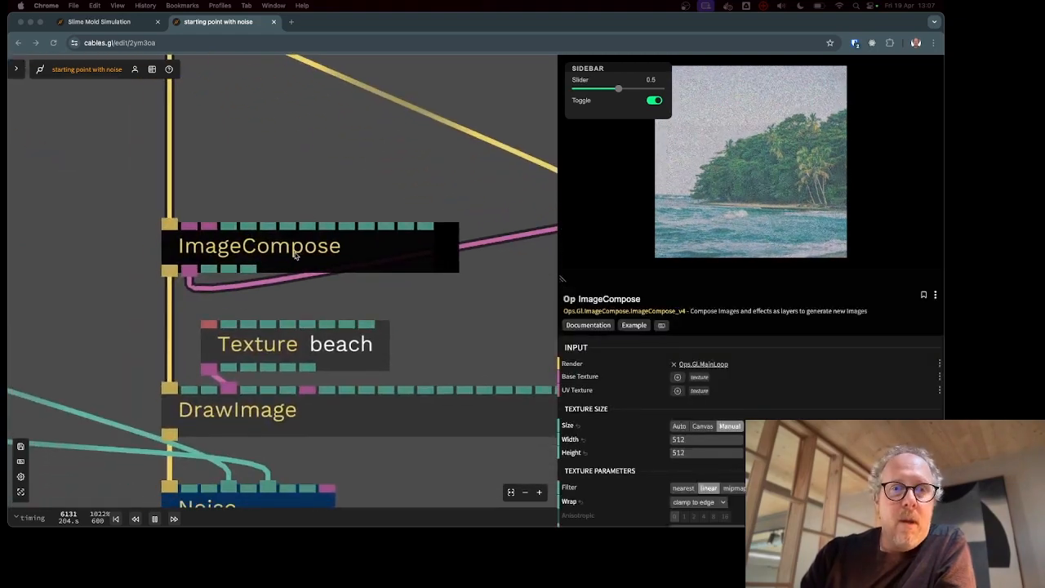
drag(439, 340, 437, 236)
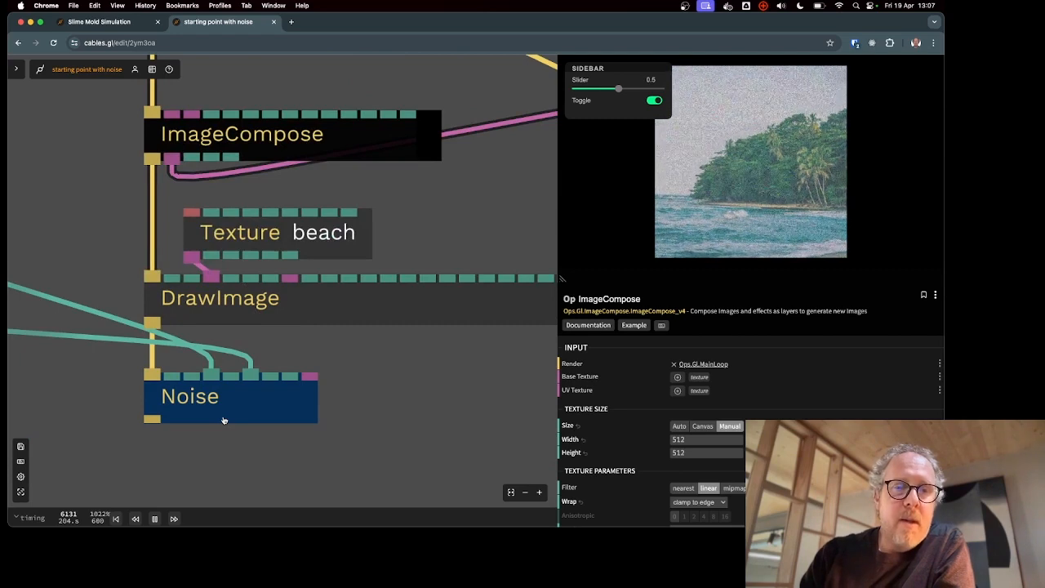
scroll(367, 384, down, 2)
scroll(367, 383, down, 3)
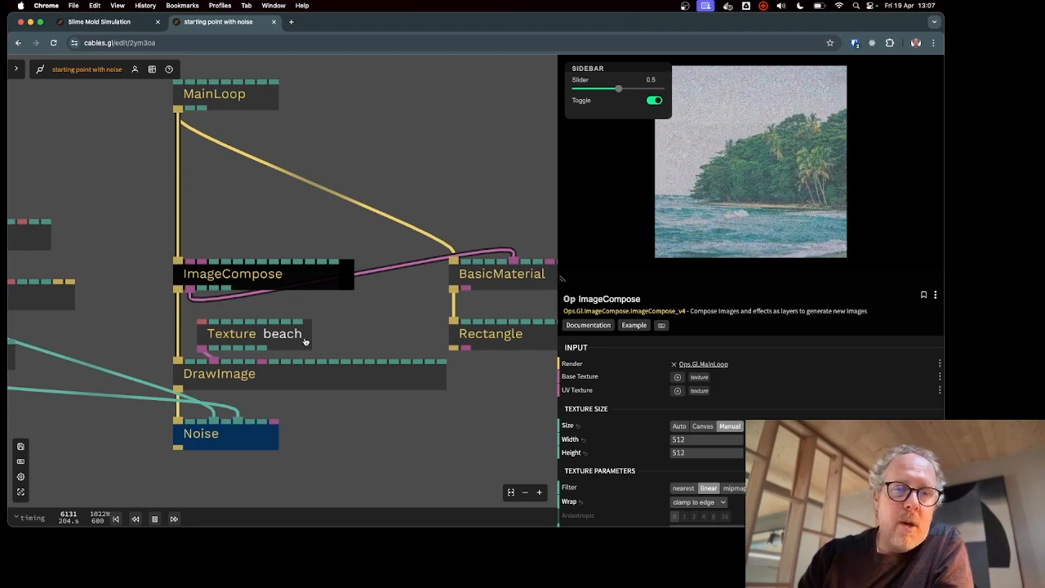
drag(281, 223, 270, 220)
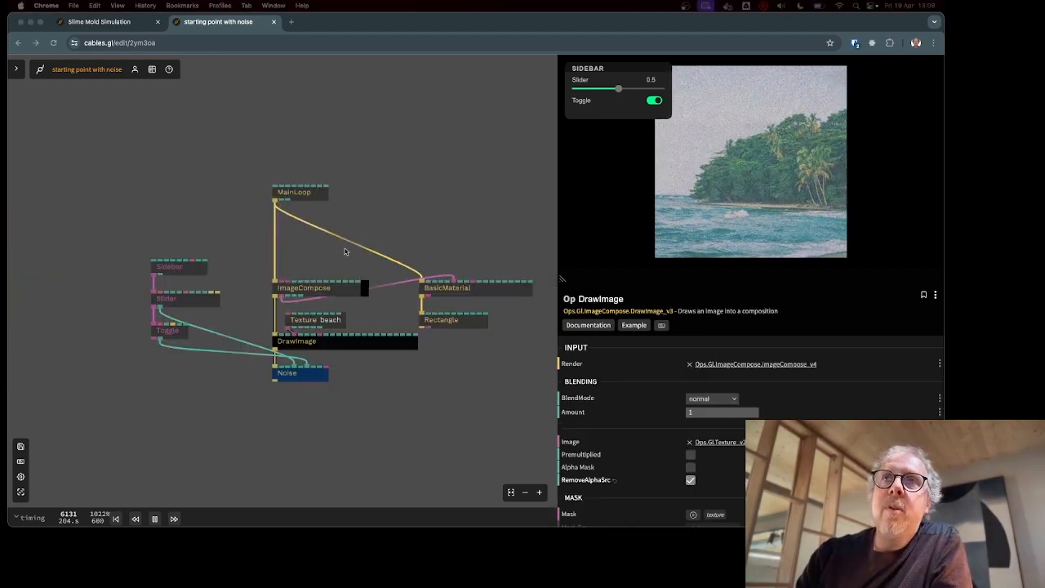
- Show the ImageCompose op's parameters again and preview the image at its Texture_out port
scroll(344, 252, up, 5)
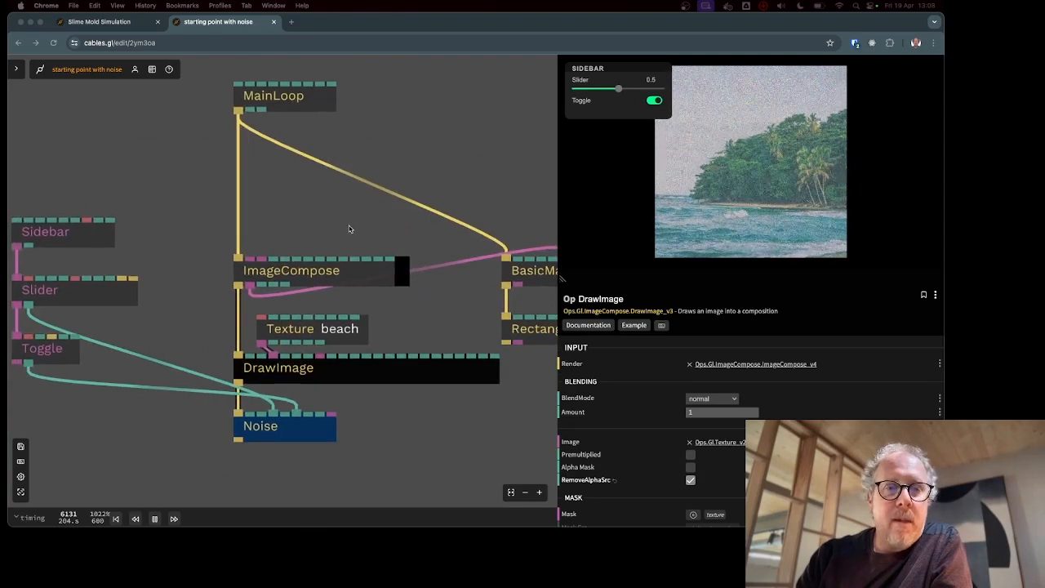
scroll(325, 285, up, 6)
click(356, 272)
drag(366, 323, 328, 289)
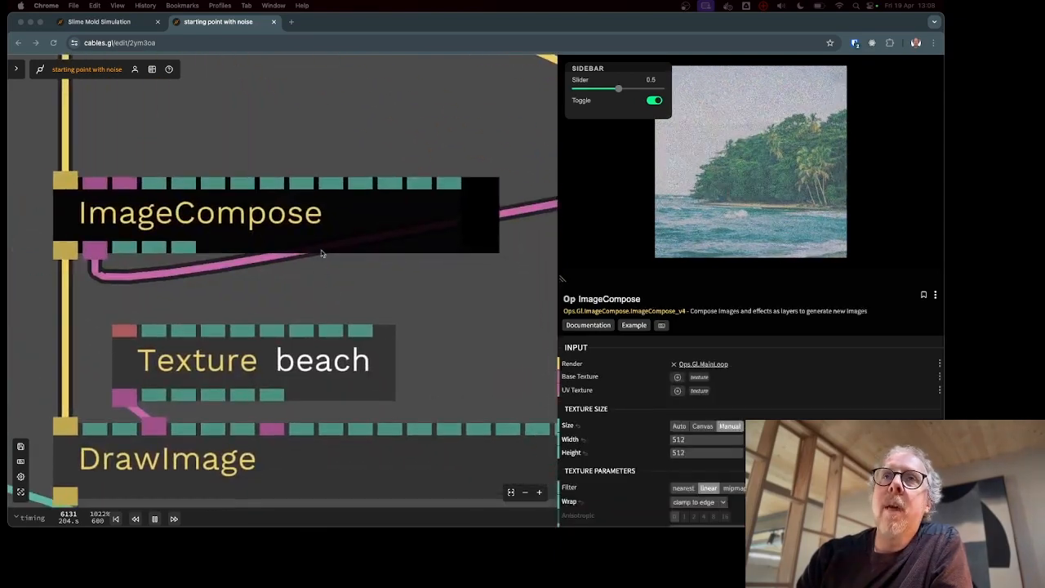
scroll(343, 278, down, 5)
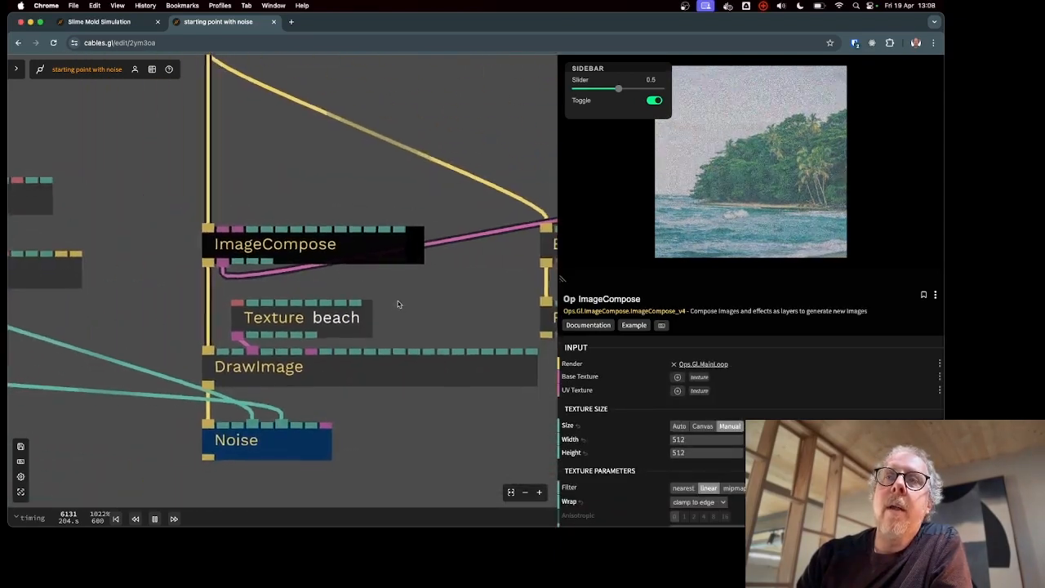
scroll(398, 304, down, 2)
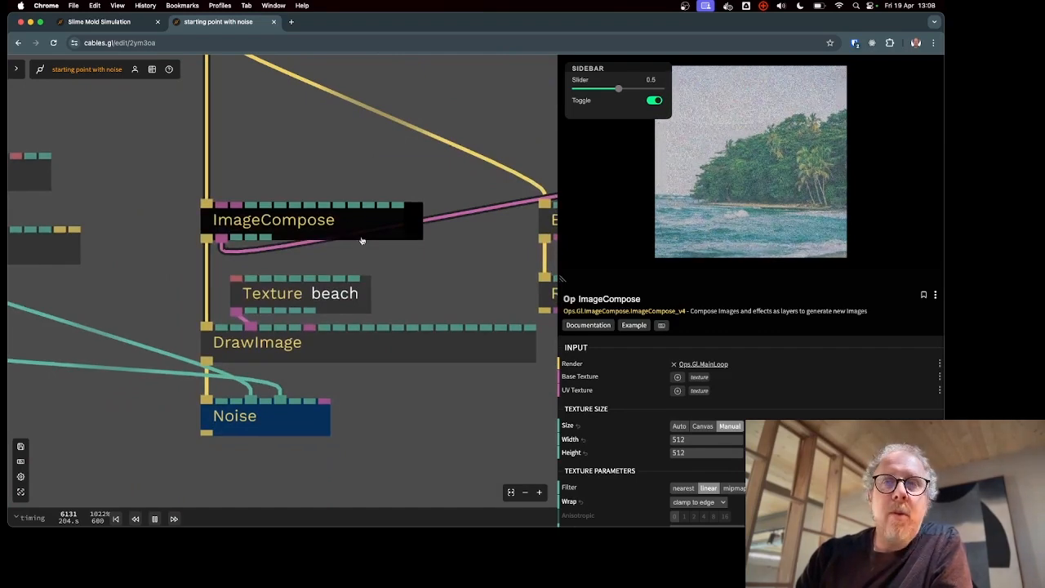
drag(388, 272, 383, 237)
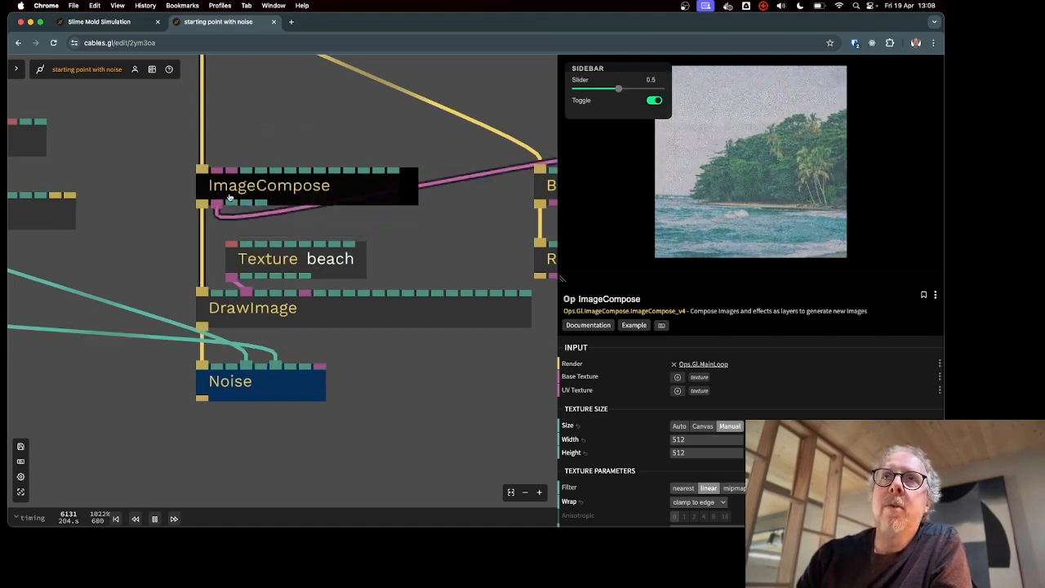
mouse_move(219, 207)
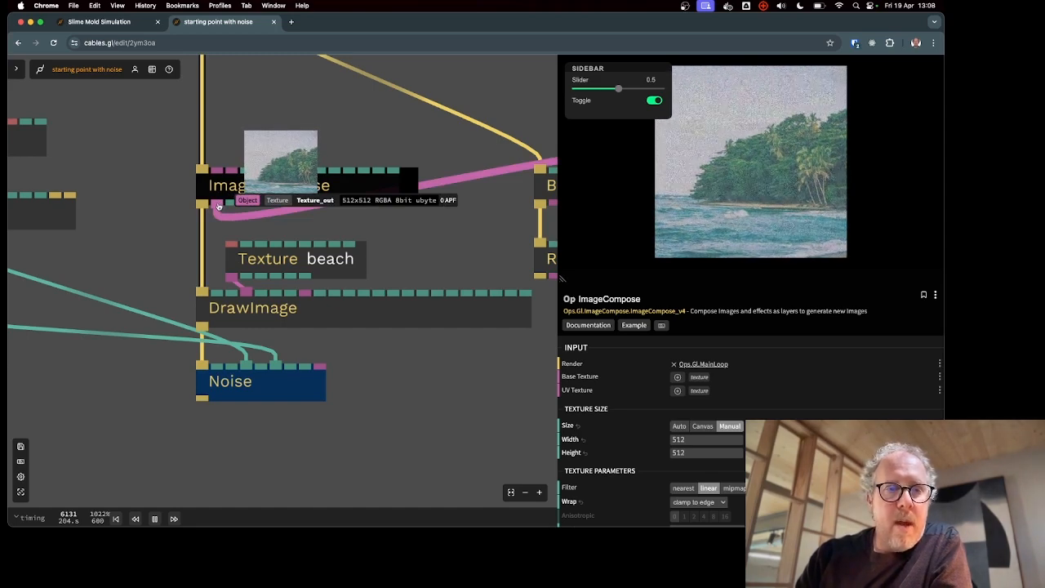
- Move the Sidebar, Slider and Toggle ops together farther left, away from the MainLoop chain
scroll(408, 256, down, 3)
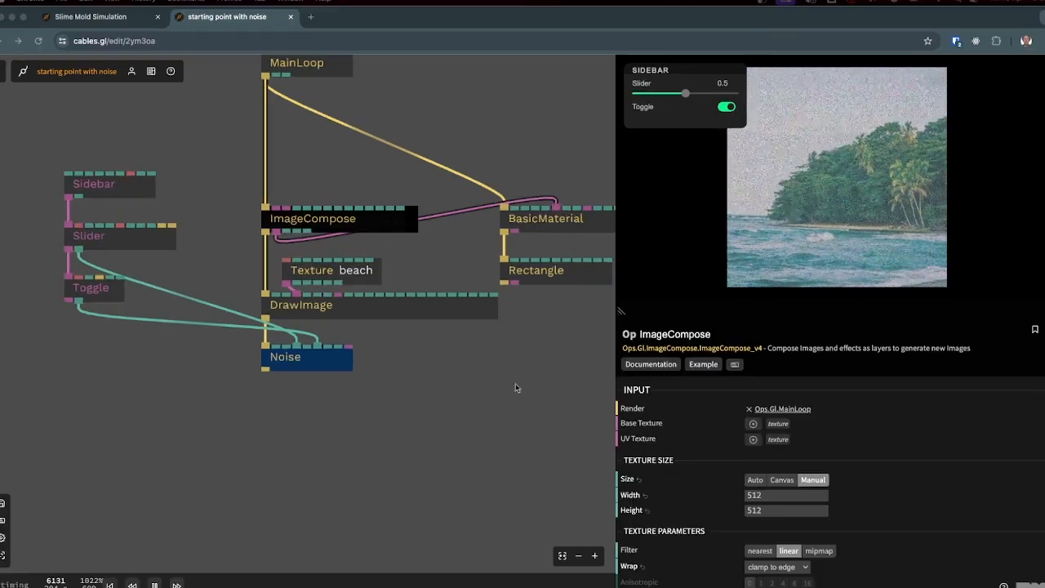
scroll(412, 376, down, 5)
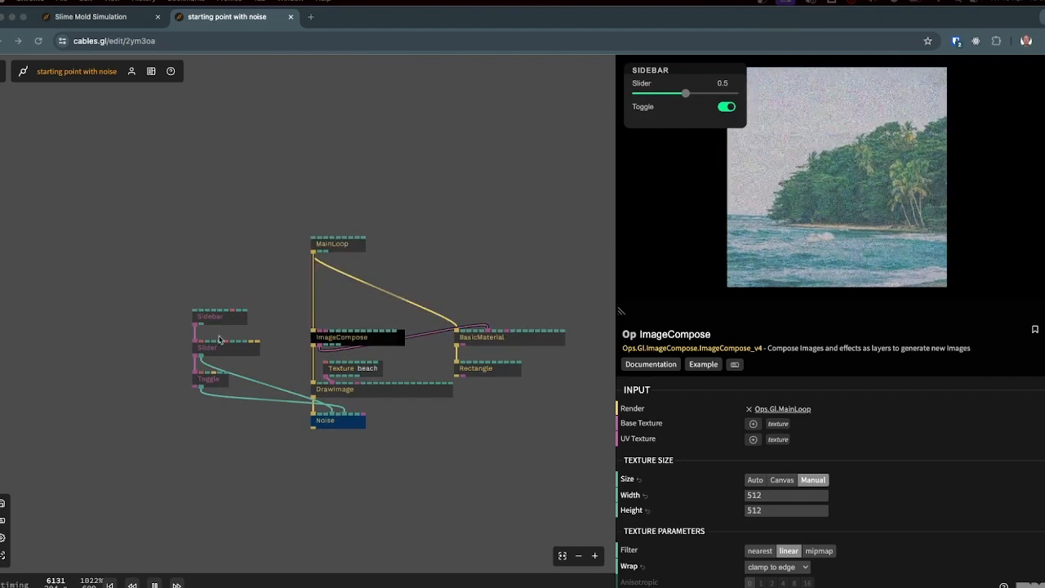
scroll(158, 350, up, 5)
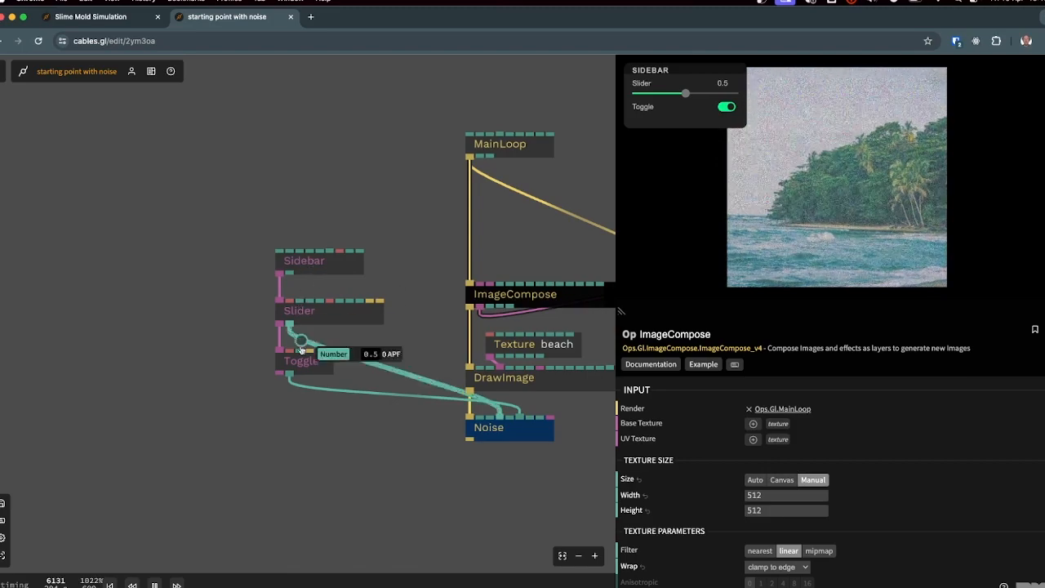
drag(245, 224, 357, 425)
drag(307, 268, 97, 217)
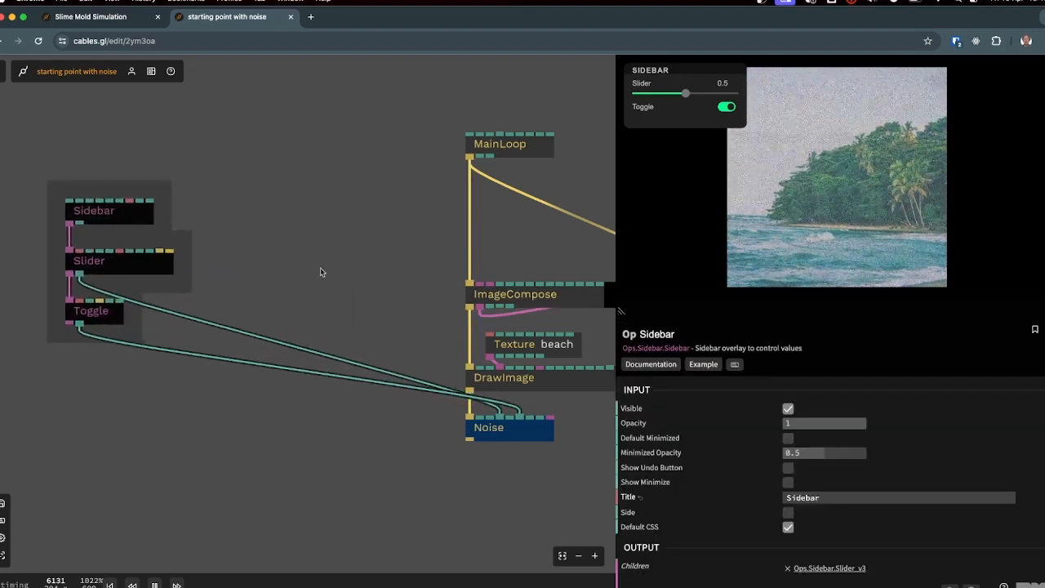
drag(320, 269, 310, 291)
scroll(433, 303, down, 3)
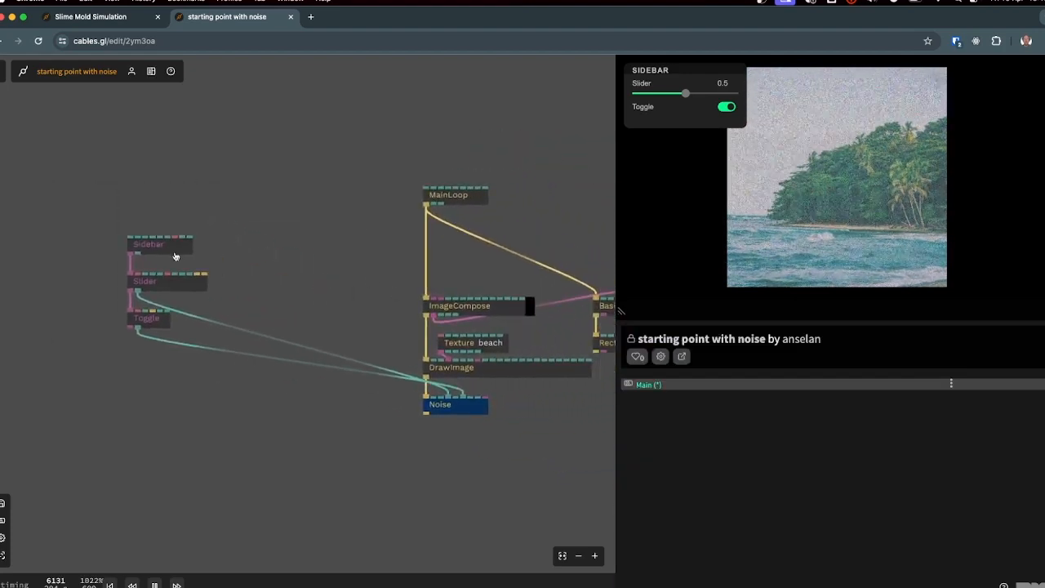
- Create an area around the Sidebar, Slider and Toggle ops and title it "GUI stuff happens"
drag(81, 199, 231, 361)
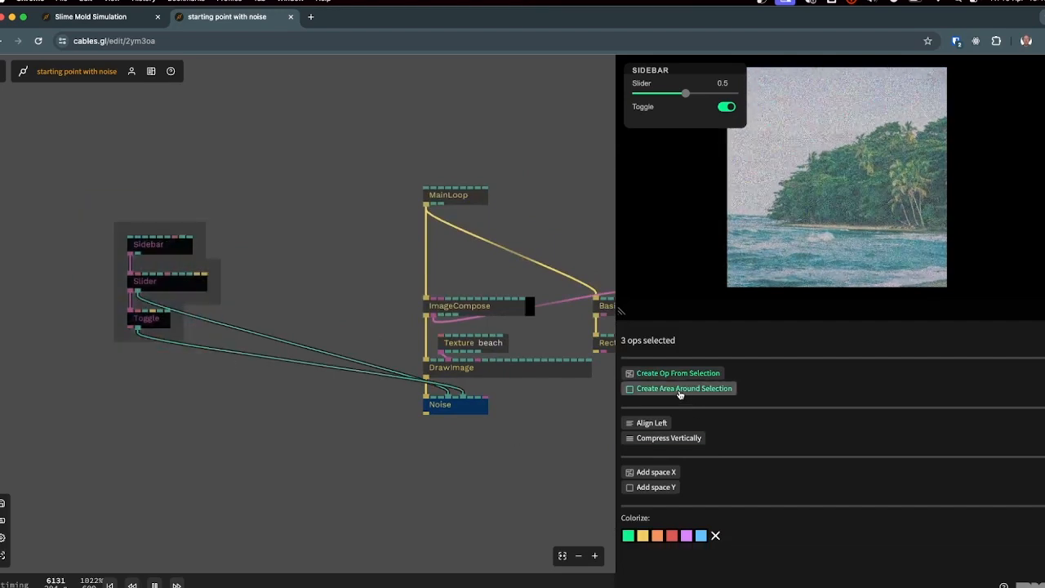
click(679, 388)
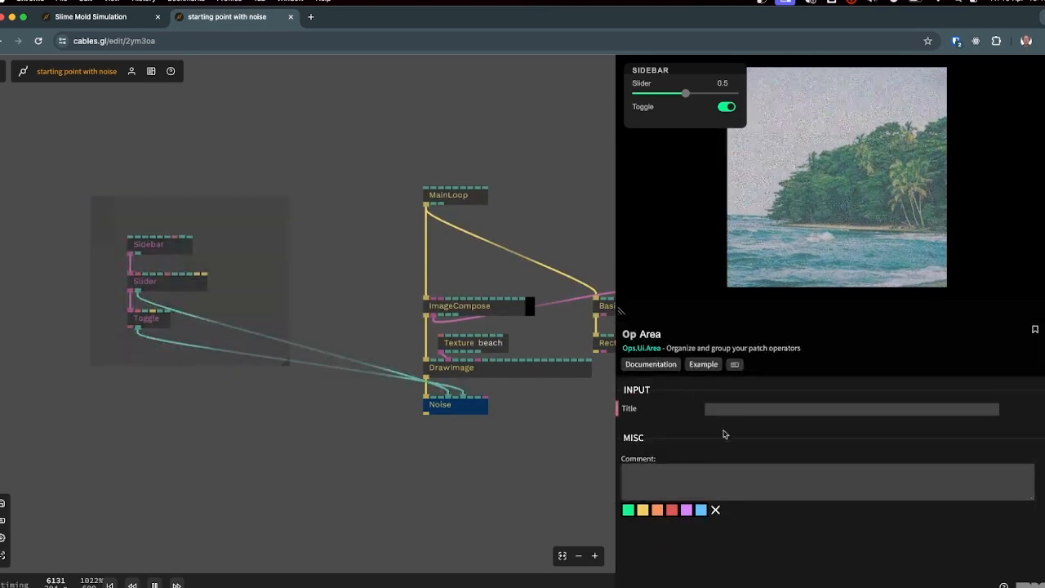
click(734, 410)
text(G)
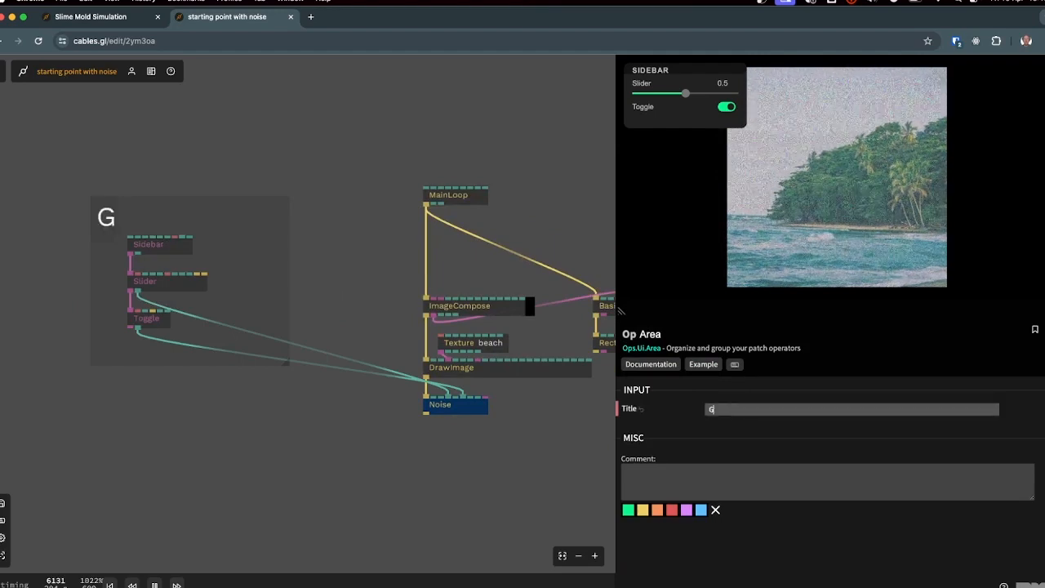
text(UI stuff happens)
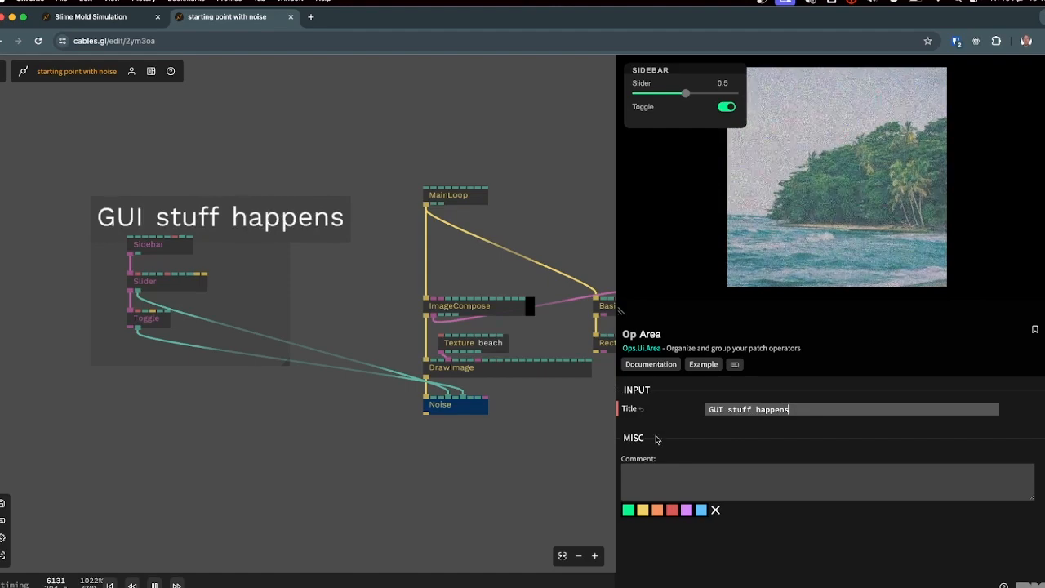
click(343, 463)
- Move the titled area with its three ops slightly up and closer to the MainLoop chain, leaving nothing selected
scroll(272, 426, down, 3)
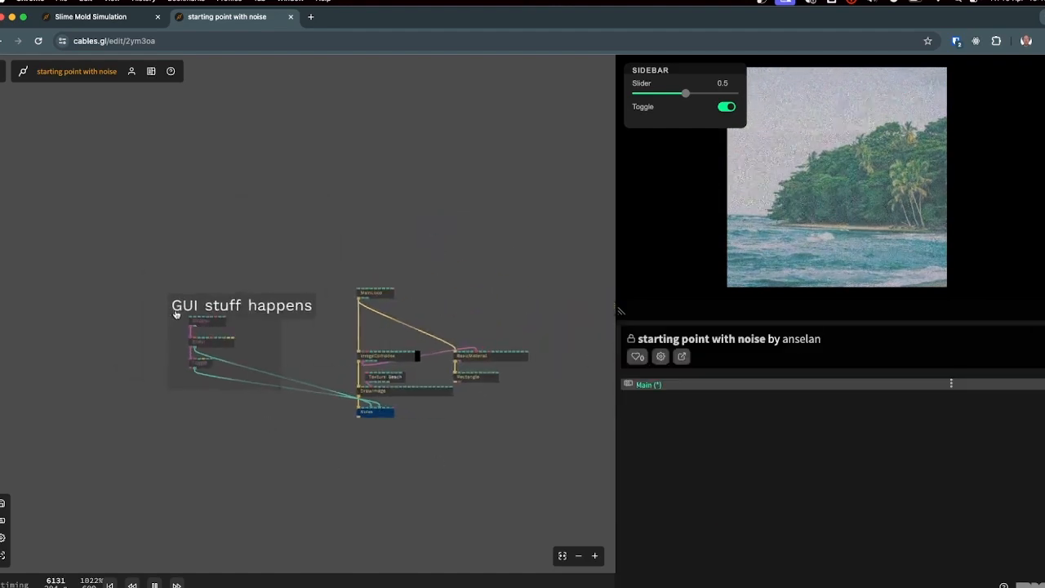
drag(175, 307, 187, 289)
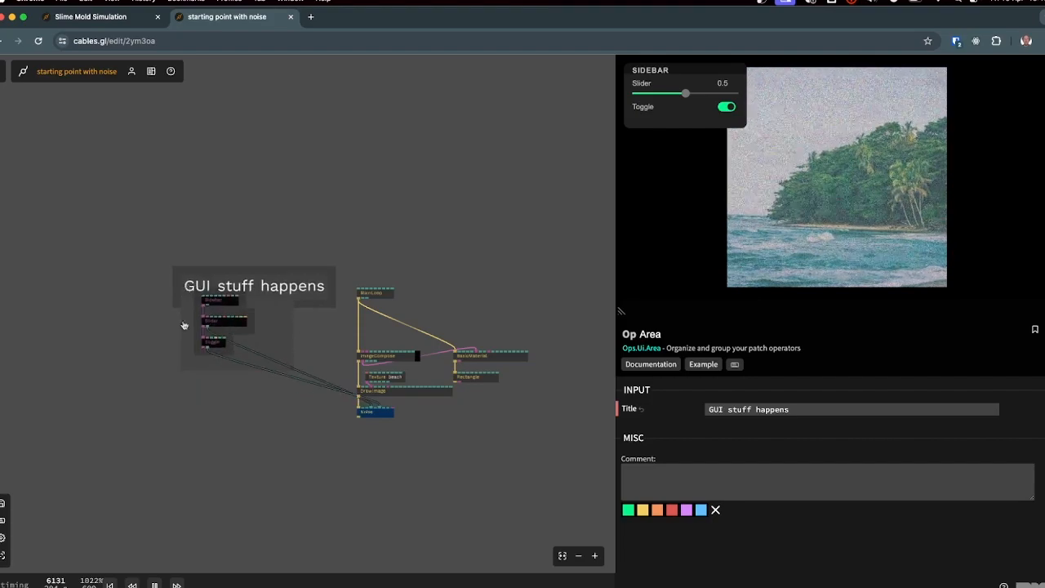
scroll(171, 331, up, 5)
scroll(147, 346, down, 8)
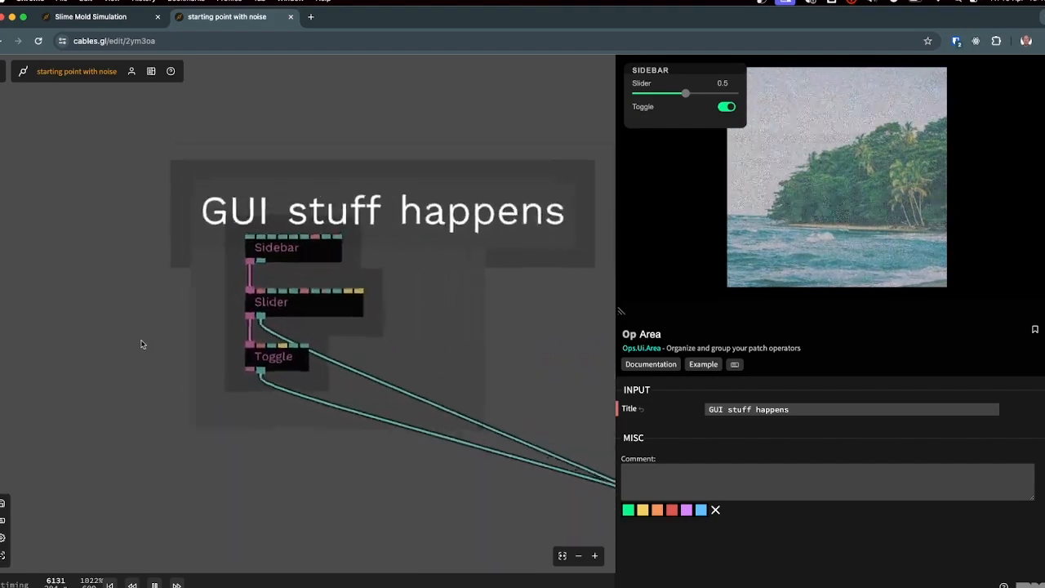
scroll(94, 354, down, 1)
click(94, 354)
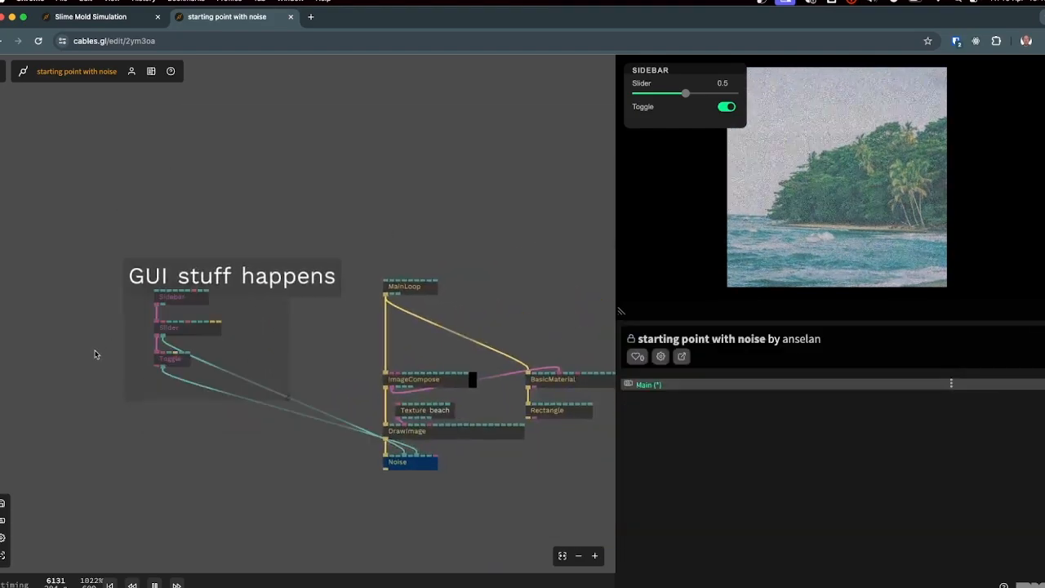
- Show the Slider op's parameters and test the preview sidebar's Slider control at 0.528
scroll(94, 354, down, 3)
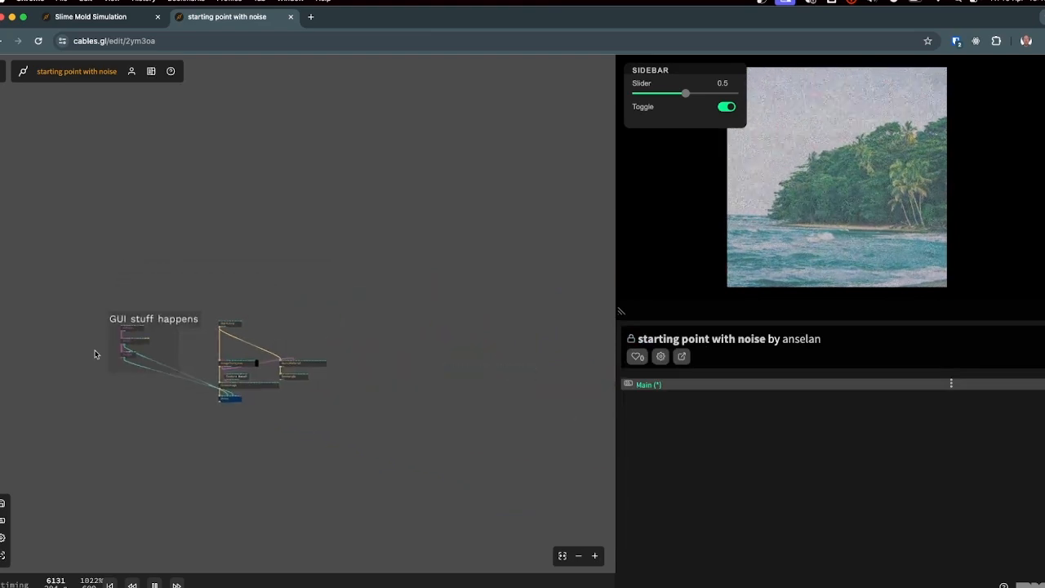
scroll(103, 256, up, 5)
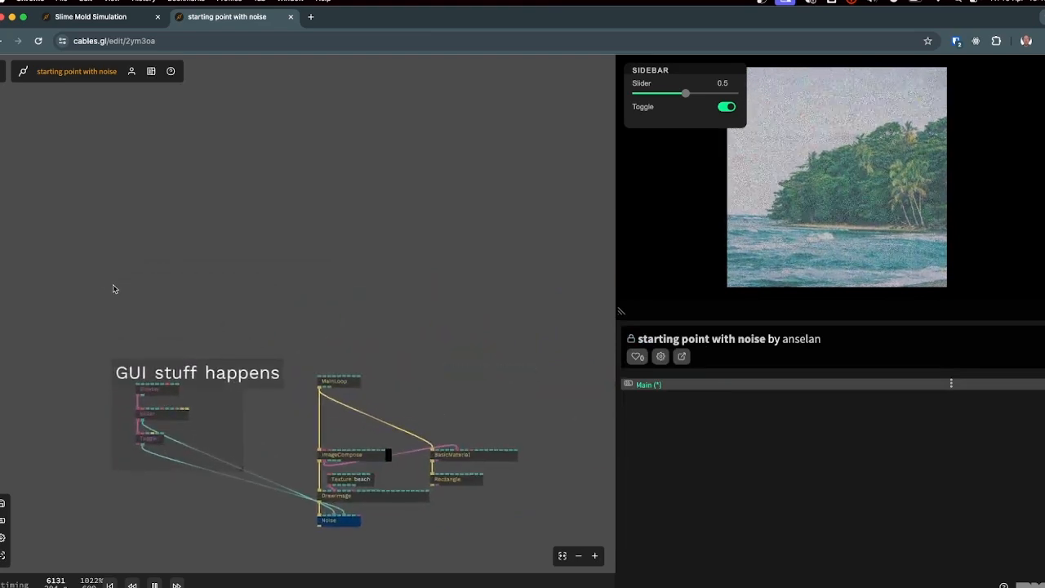
scroll(109, 367, up, 4)
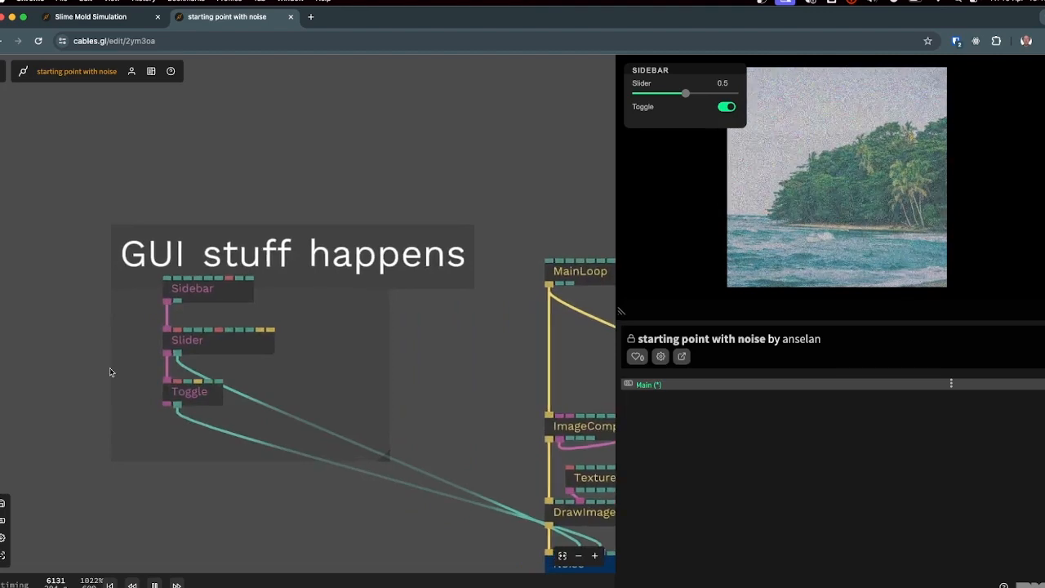
scroll(45, 351, down, 3)
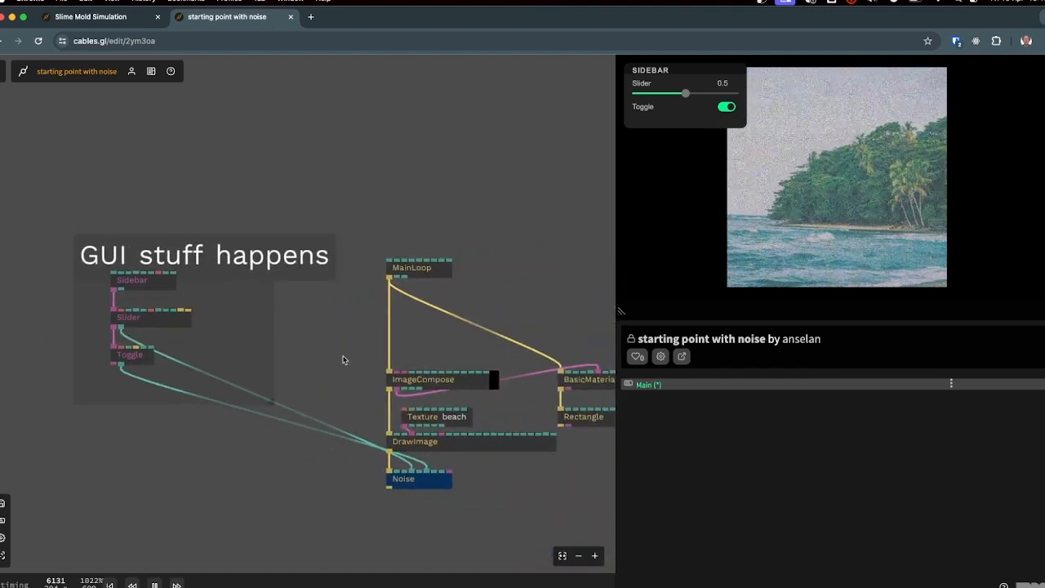
scroll(319, 355, down, 4)
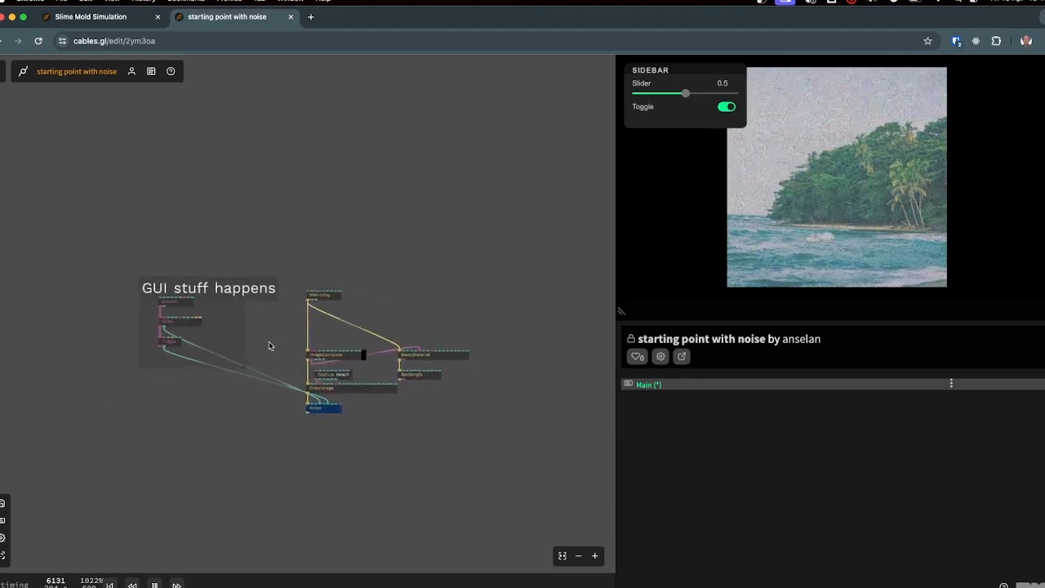
scroll(122, 362, up, 5)
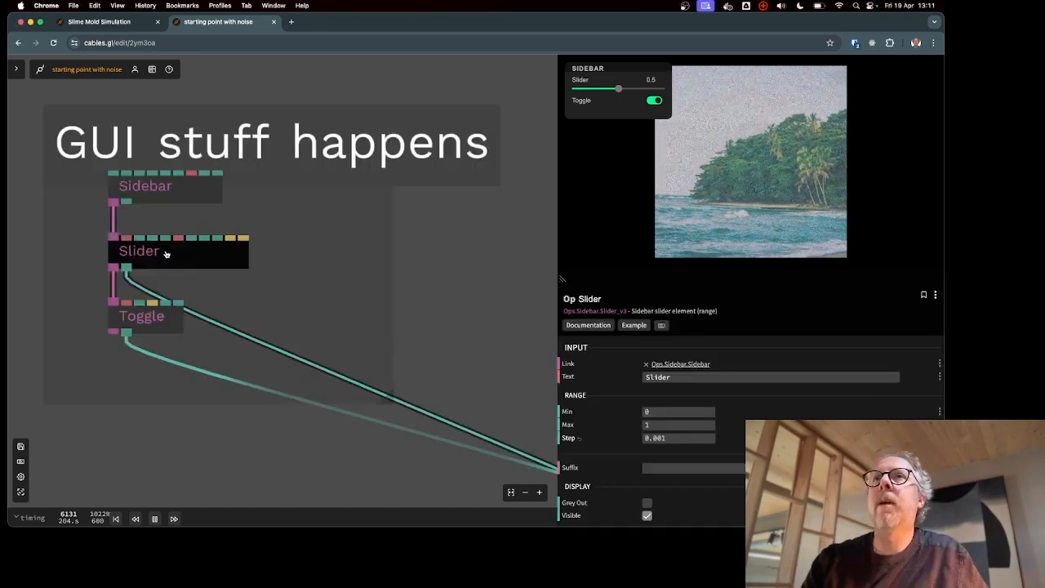
drag(618, 88, 621, 89)
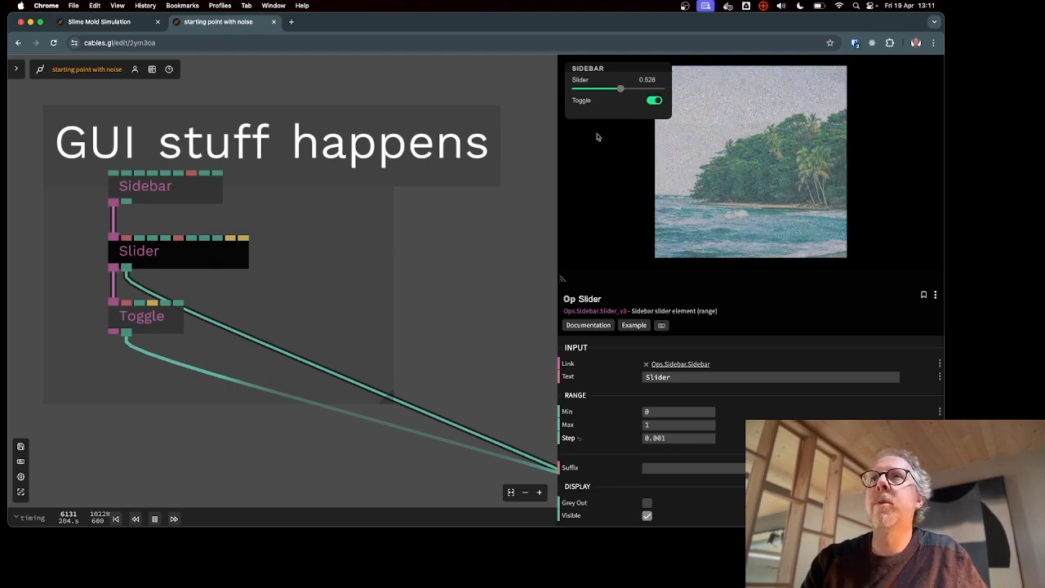
- Trace the Slider and Toggle cables to the Noise op, show its parameters, and test the sidebar slider at 0.67
scroll(436, 268, down, 3)
drag(436, 269, 338, 207)
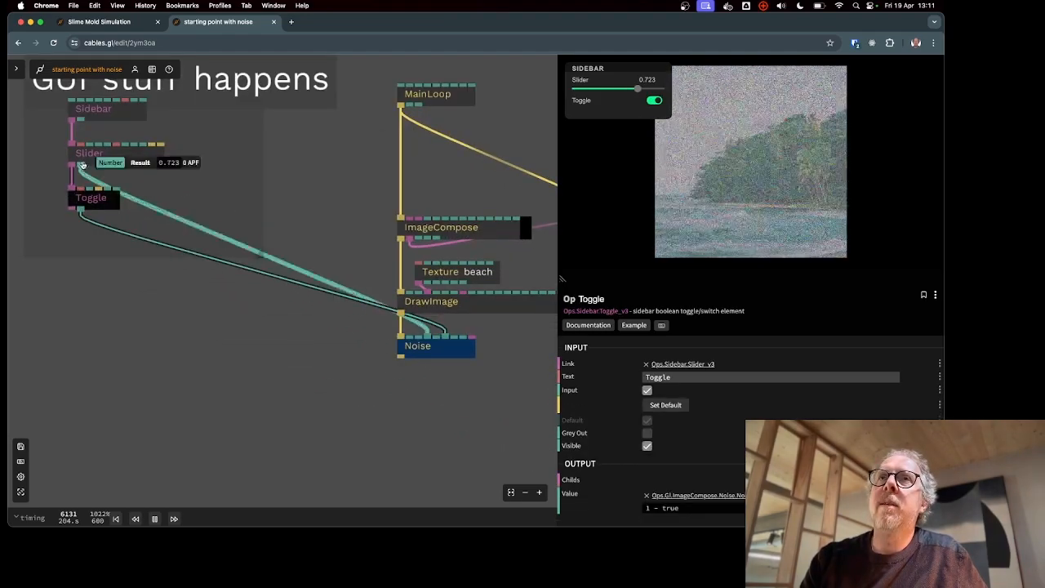
drag(276, 252, 205, 191)
scroll(357, 287, up, 5)
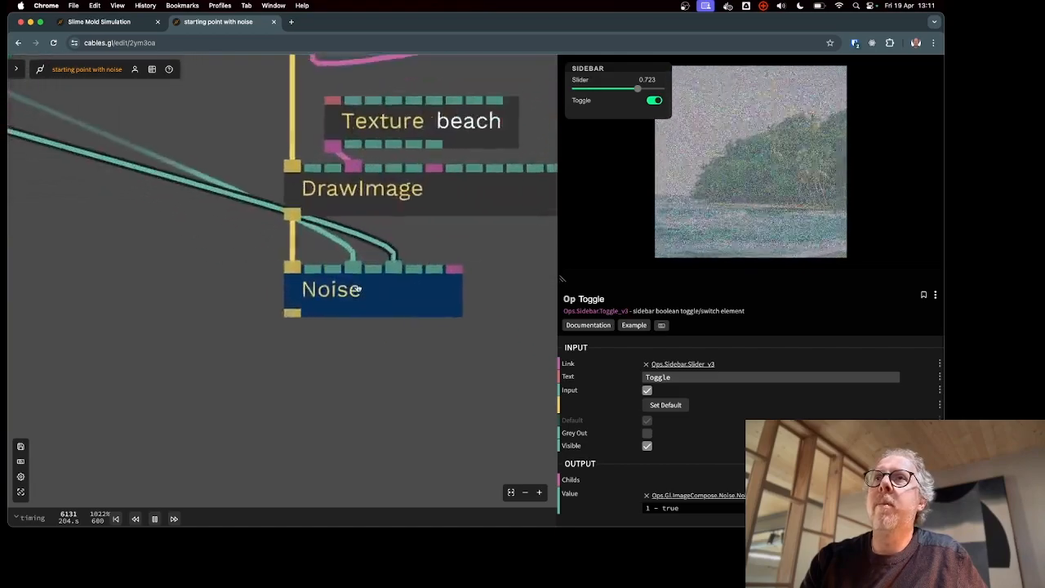
click(357, 287)
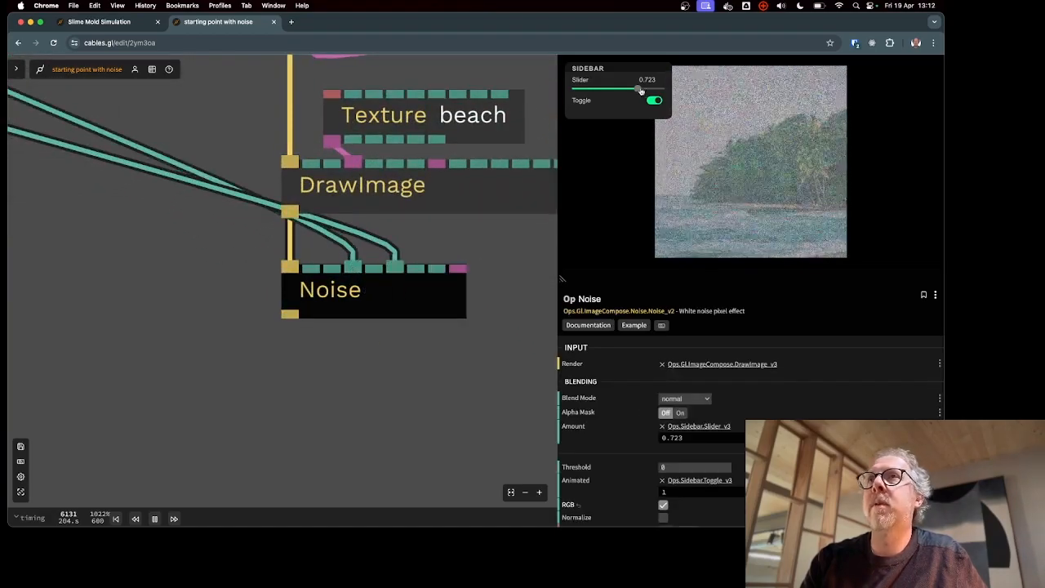
mouse_move(635, 87)
mouse_down()
mouse_move(614, 88)
mouse_move(651, 95)
mouse_up()
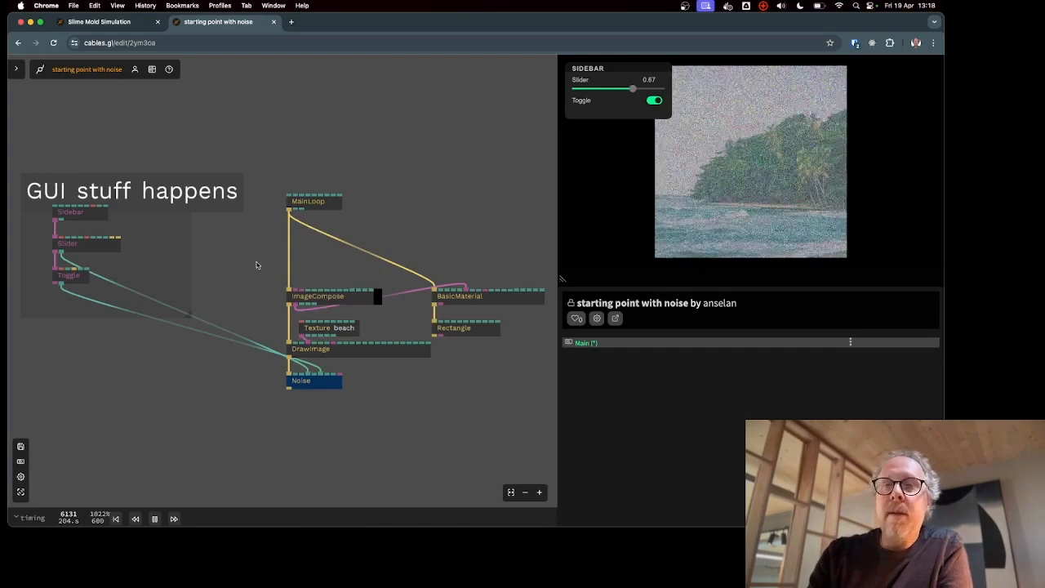
- Adjust the noise strength with the preview sidebar's Slider control, settling on 0.696
scroll(135, 278, up, 10)
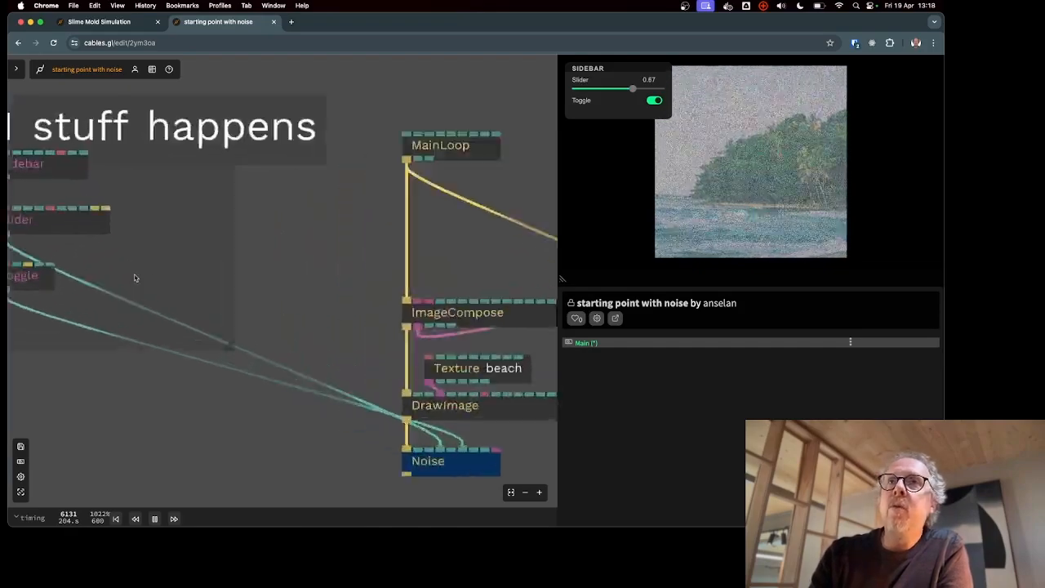
scroll(370, 343, down, 5)
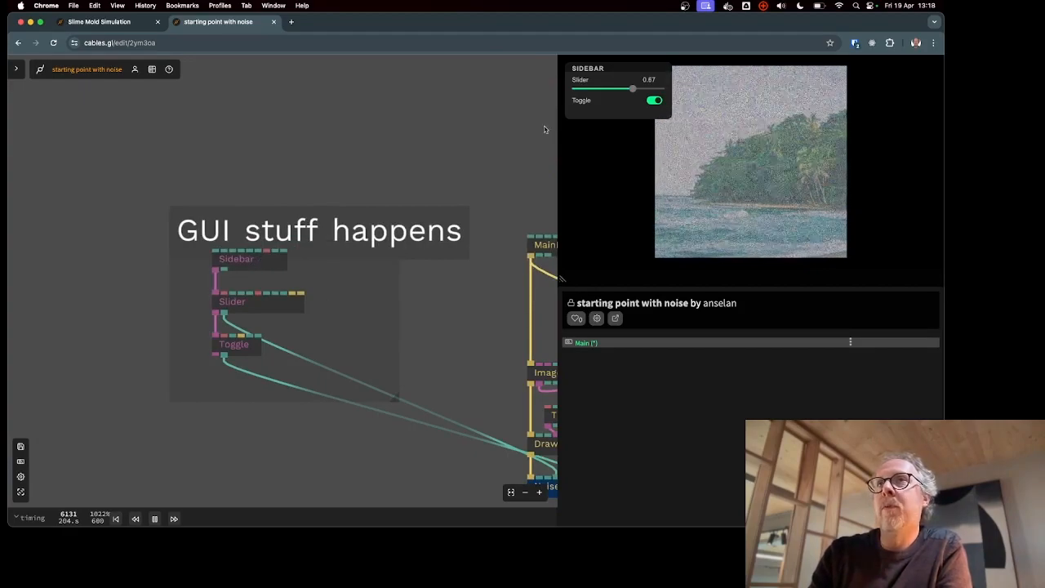
mouse_move(633, 88)
mouse_down()
mouse_move(598, 91)
mouse_move(628, 95)
mouse_up()
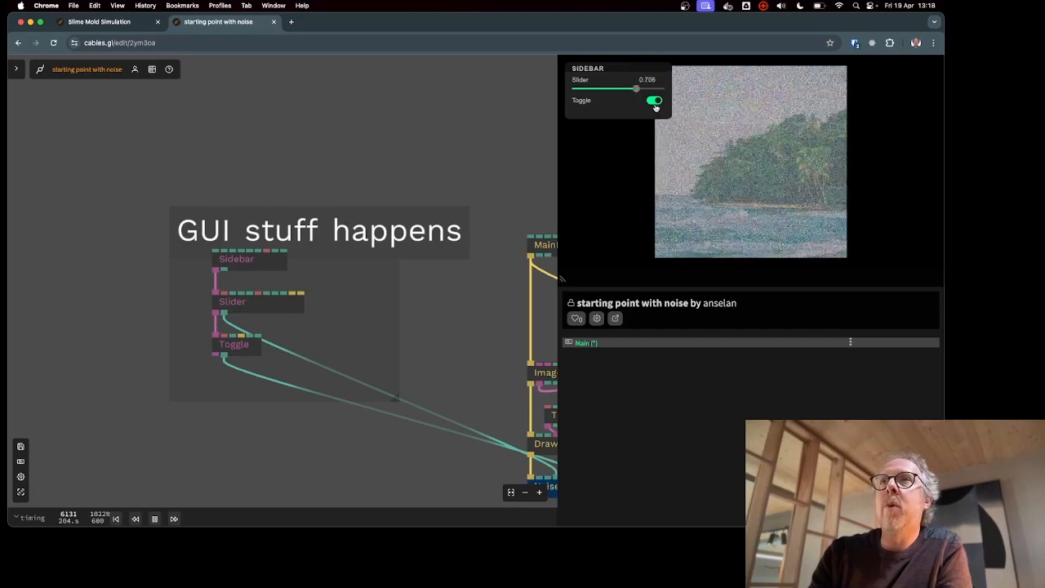
scroll(433, 322, right, 5)
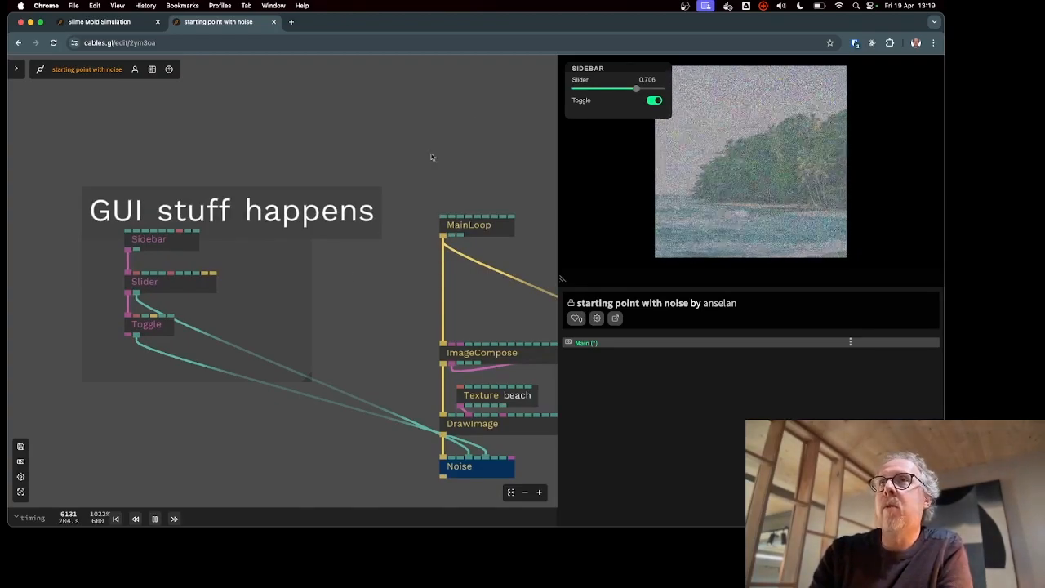
drag(472, 162, 379, 165)
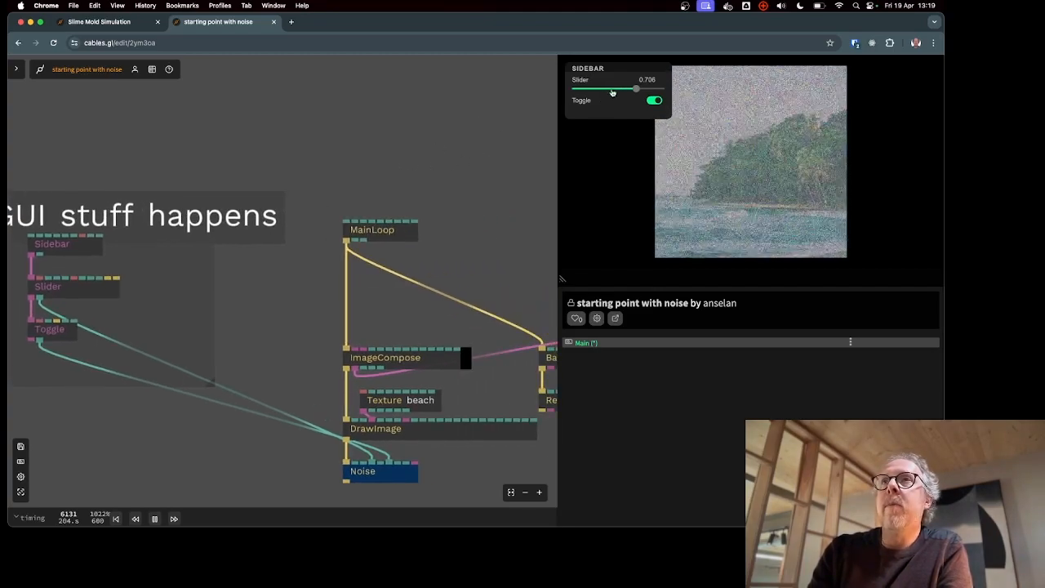
scroll(368, 367, down, 5)
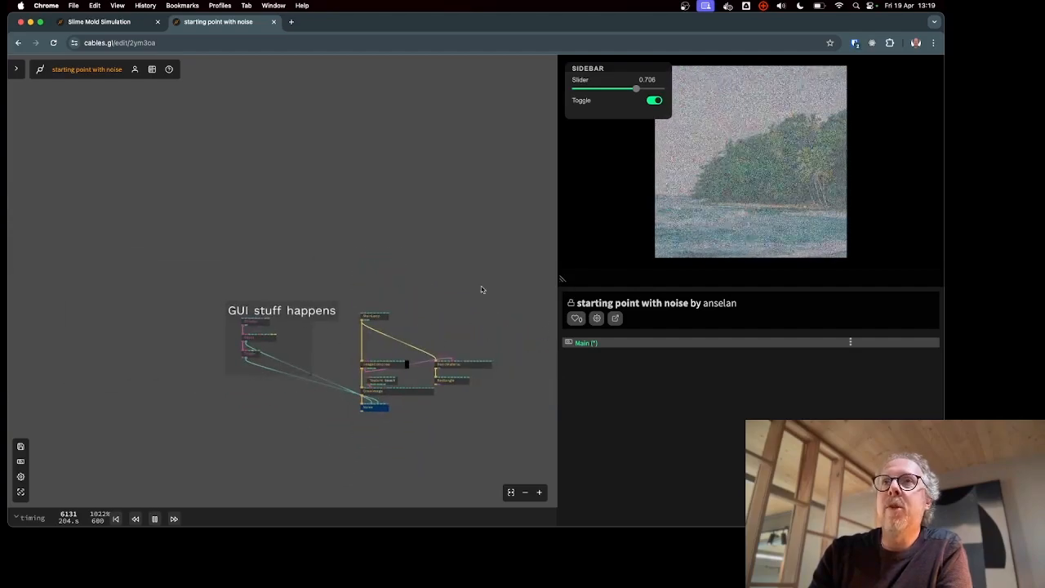
scroll(383, 291, up, 5)
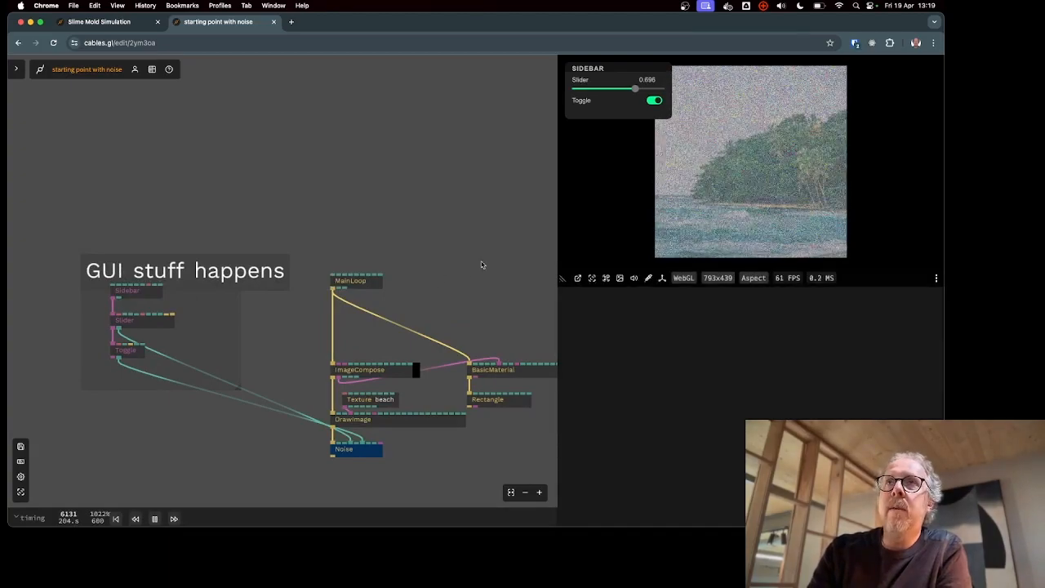
- Examine the BasicMaterial op, its texture cable from ImageCompose and its connection to the Rectangle op
scroll(480, 263, right, 5)
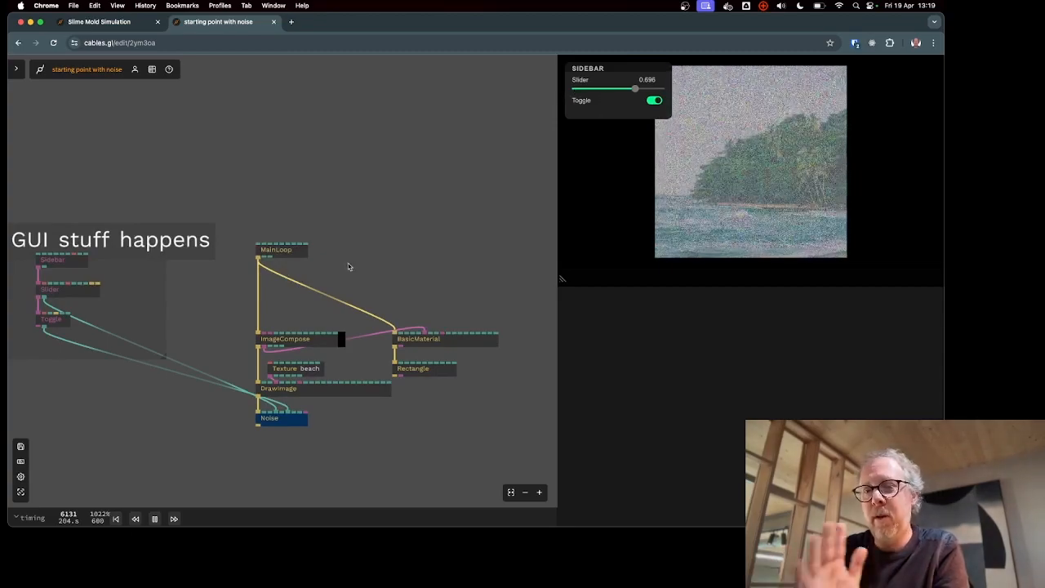
scroll(317, 384, down, 3)
scroll(318, 384, right, 3)
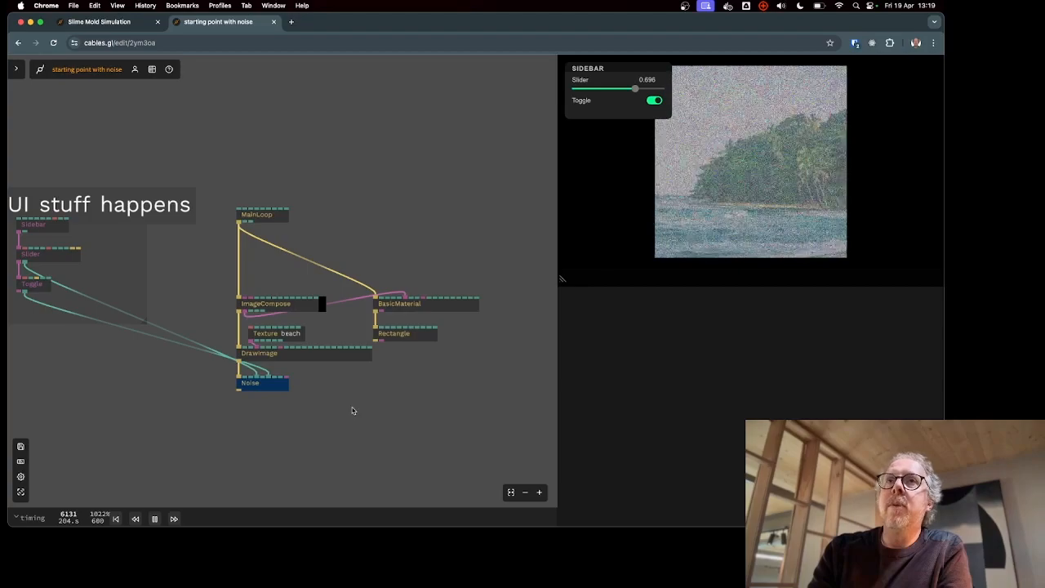
scroll(331, 335, up, 5)
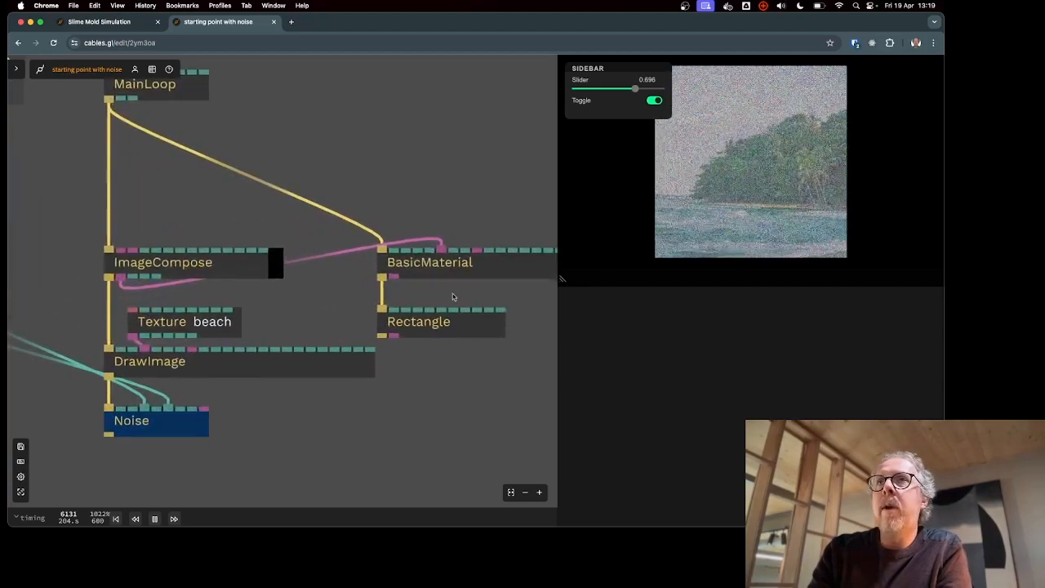
drag(434, 354, 368, 354)
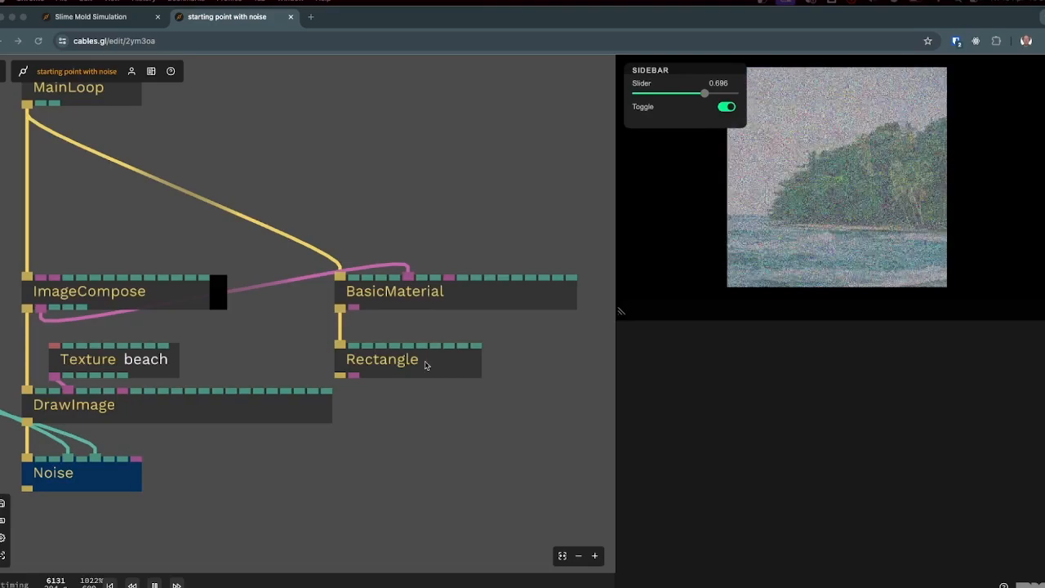
- Set the Rectangle op's width to 2.18 and adjust its height, settling on 1.66
click(453, 360)
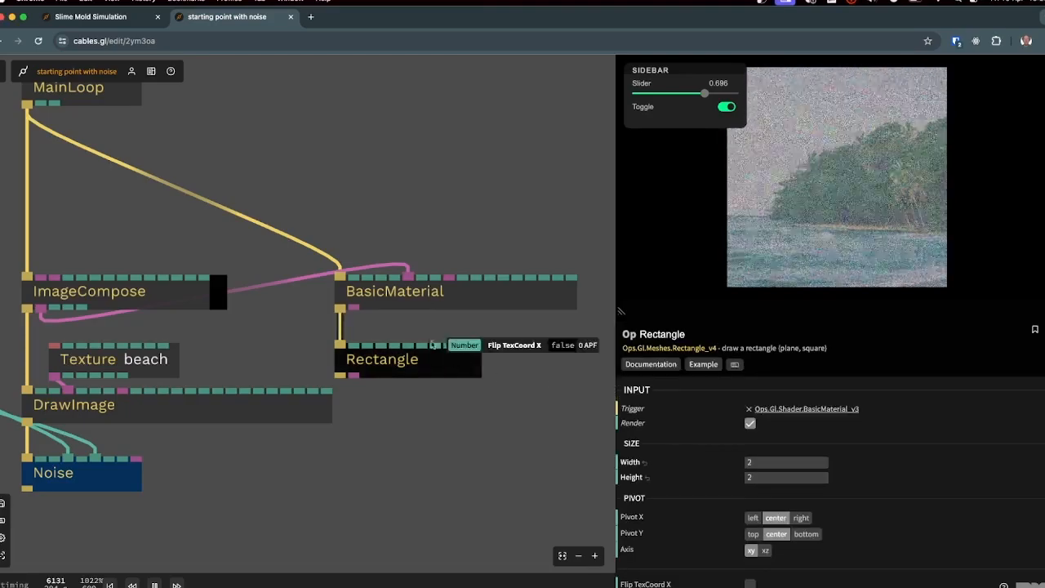
scroll(510, 346, up, 2)
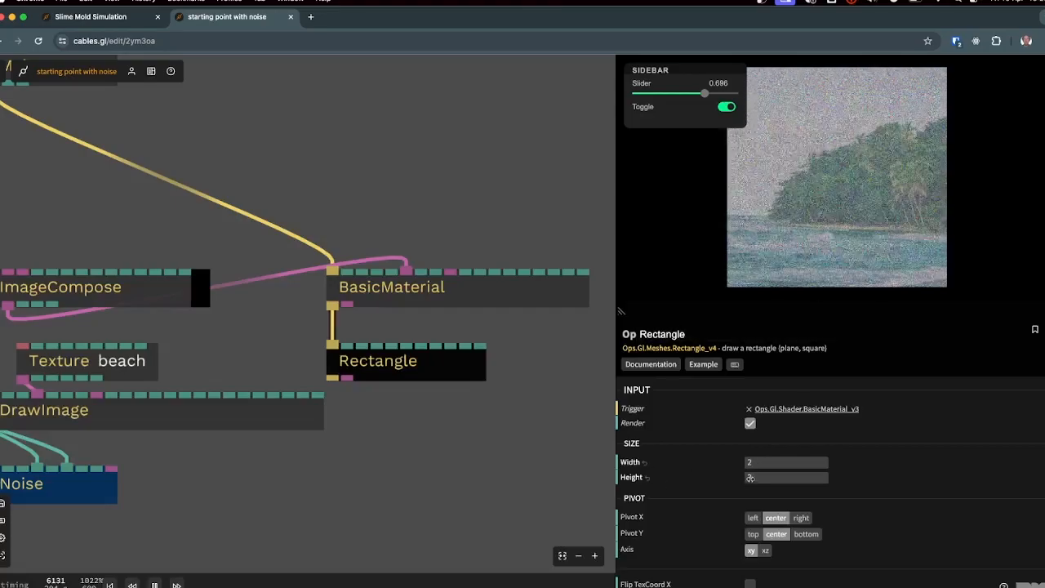
drag(750, 463, 767, 463)
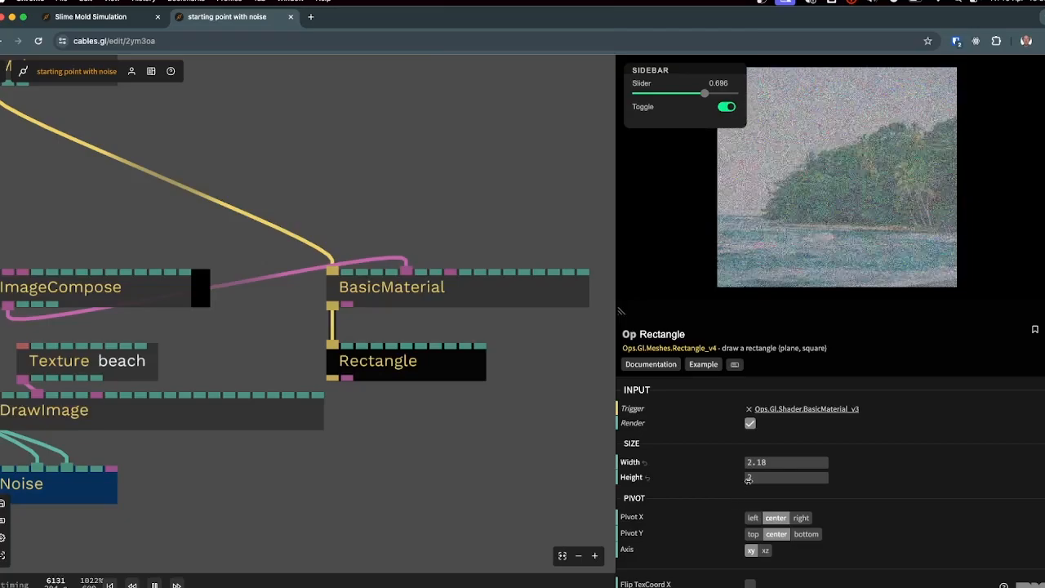
drag(748, 480, 759, 480)
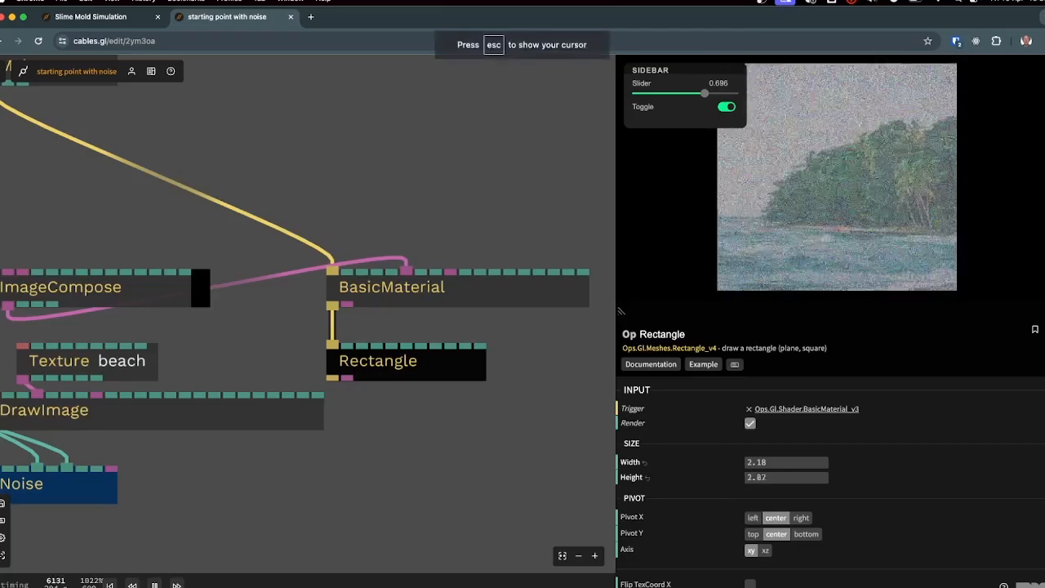
drag(760, 481, 748, 481)
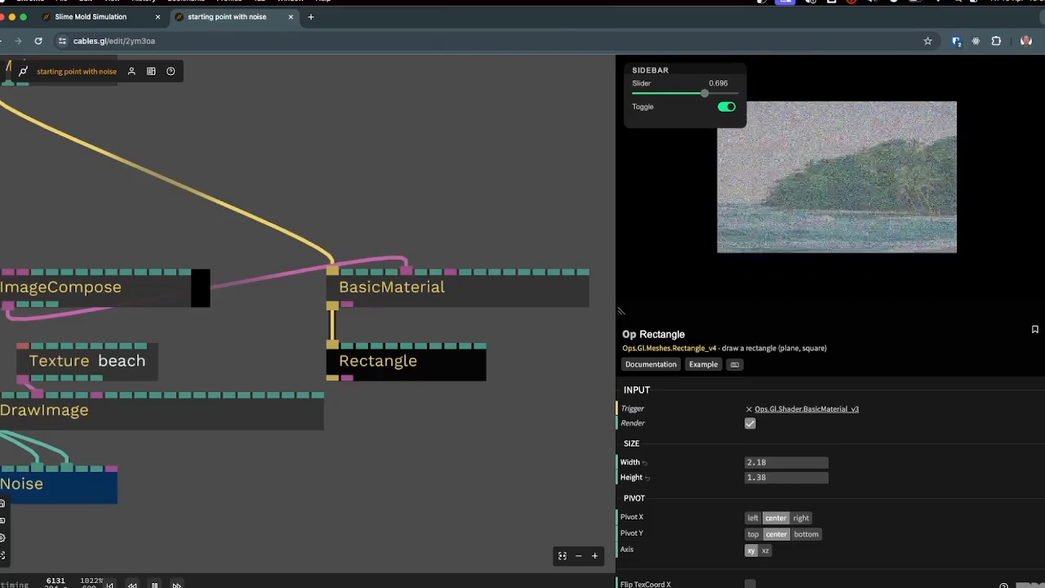
- Add an LFO op to the patch and place it in the empty area above BasicMaterial
scroll(507, 440, down, 5)
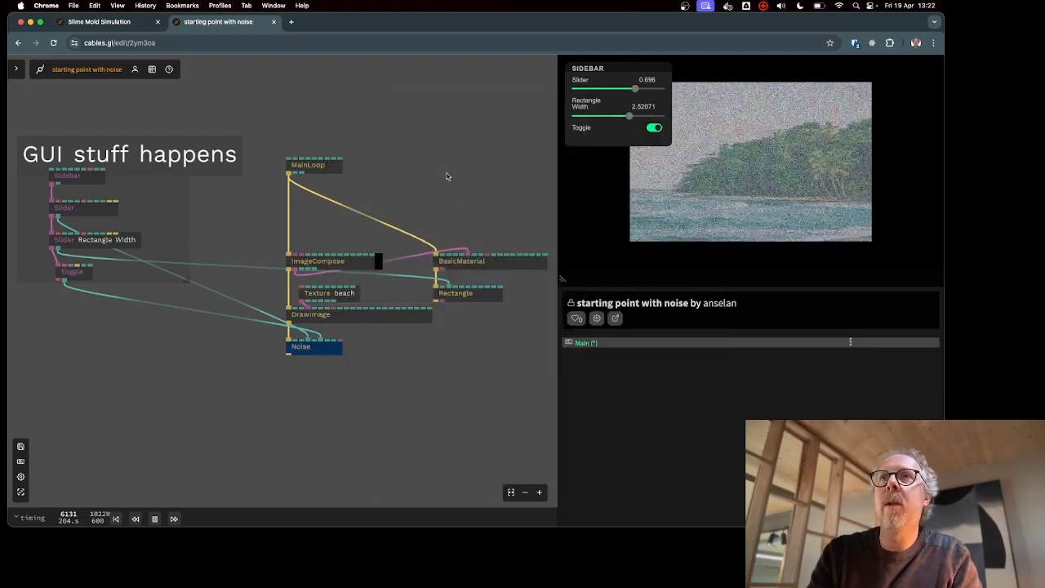
drag(447, 176, 355, 205)
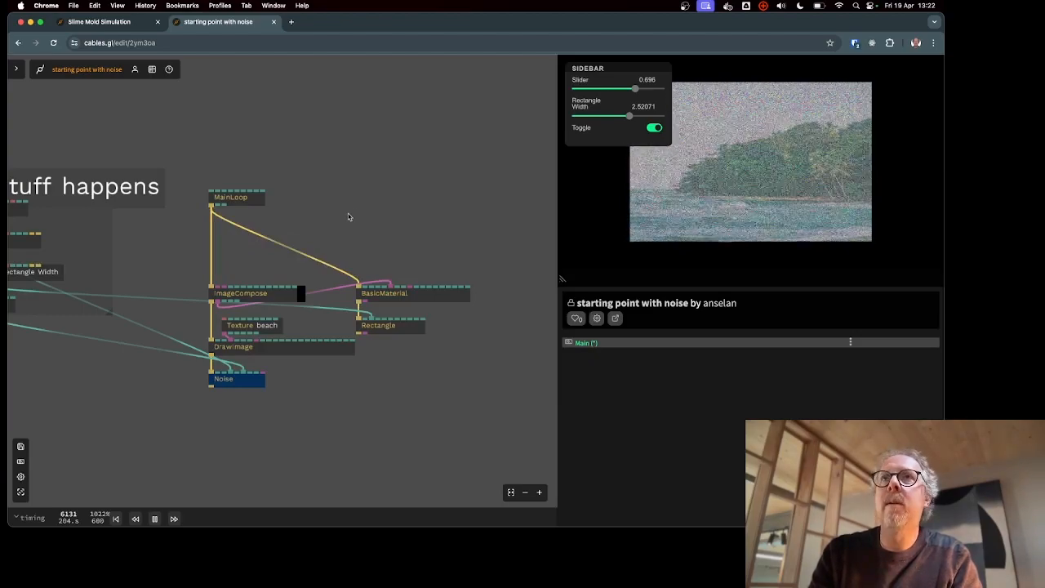
key(Escape)
text(lfo)
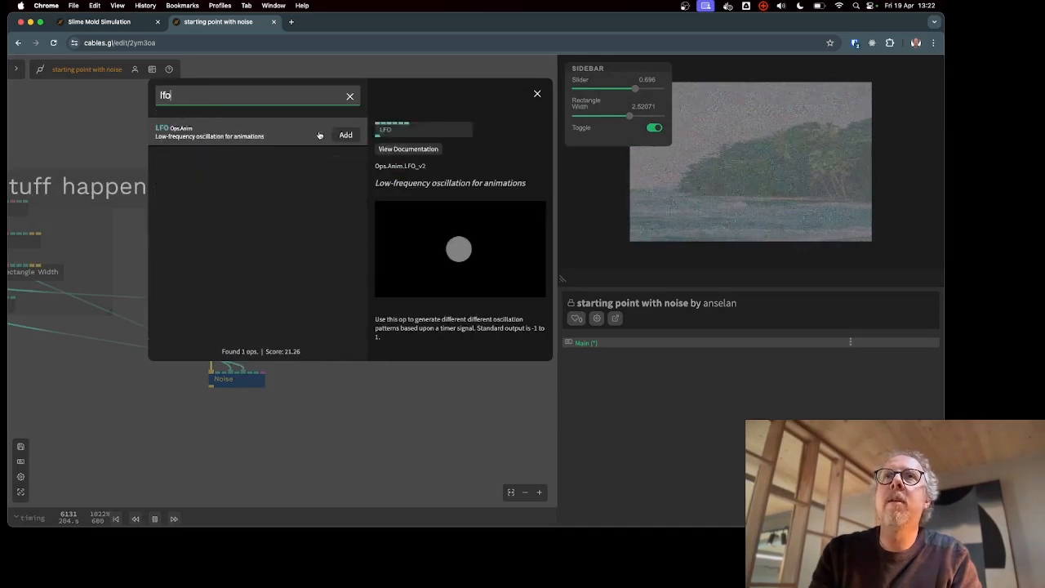
click(344, 136)
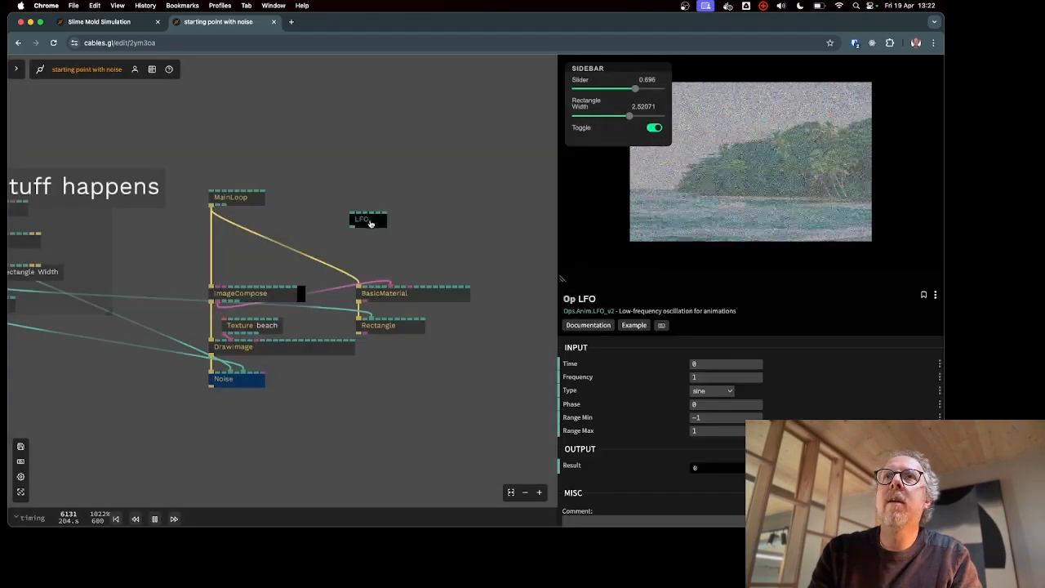
drag(374, 226, 348, 236)
scroll(330, 221, up, 3)
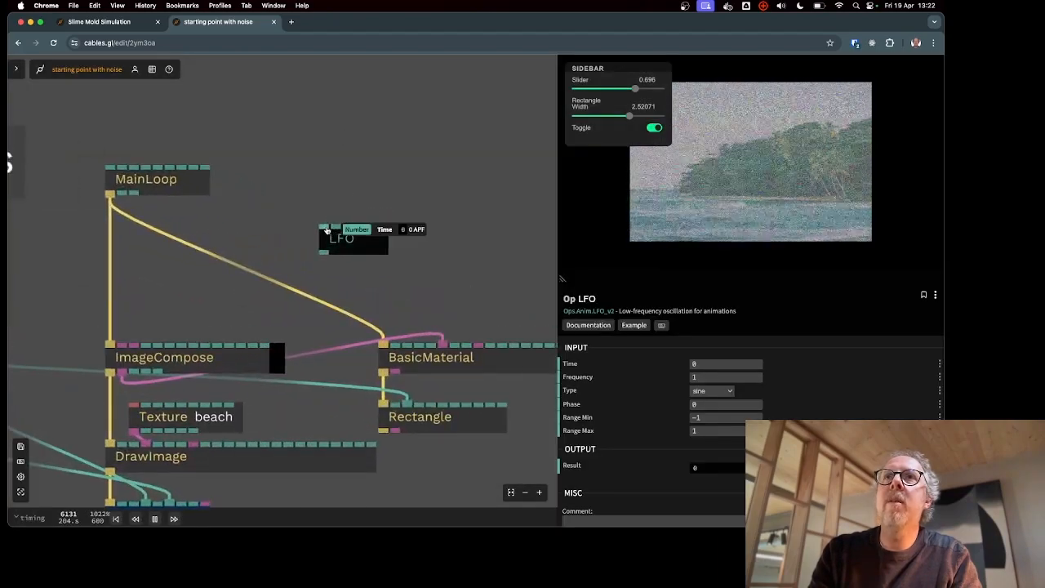
drag(343, 243, 368, 242)
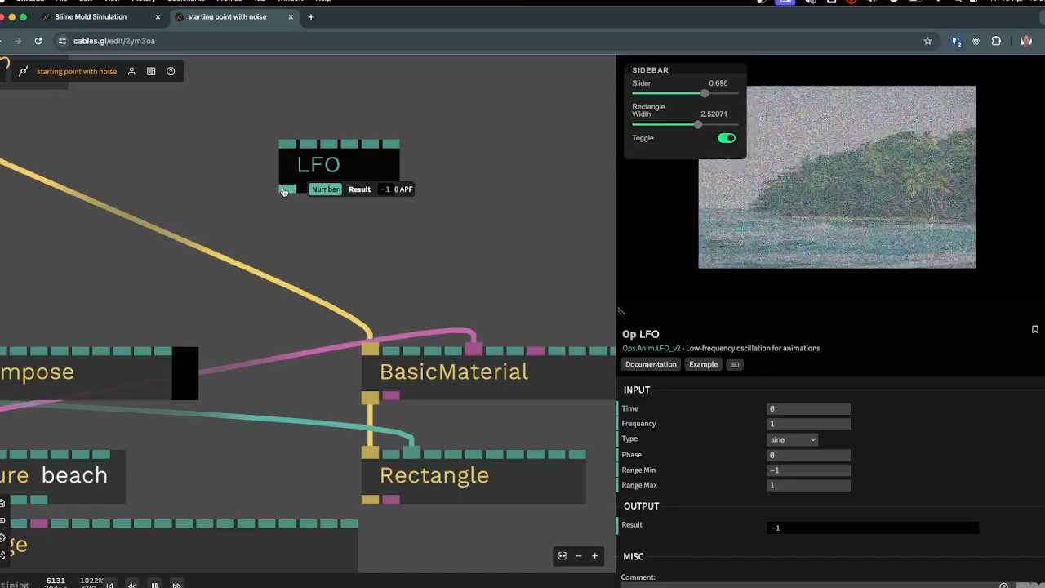
- Open the LFO op's documentation and test its example with frequency 2.91696 and range 0.62009
scroll(284, 191, down, 3)
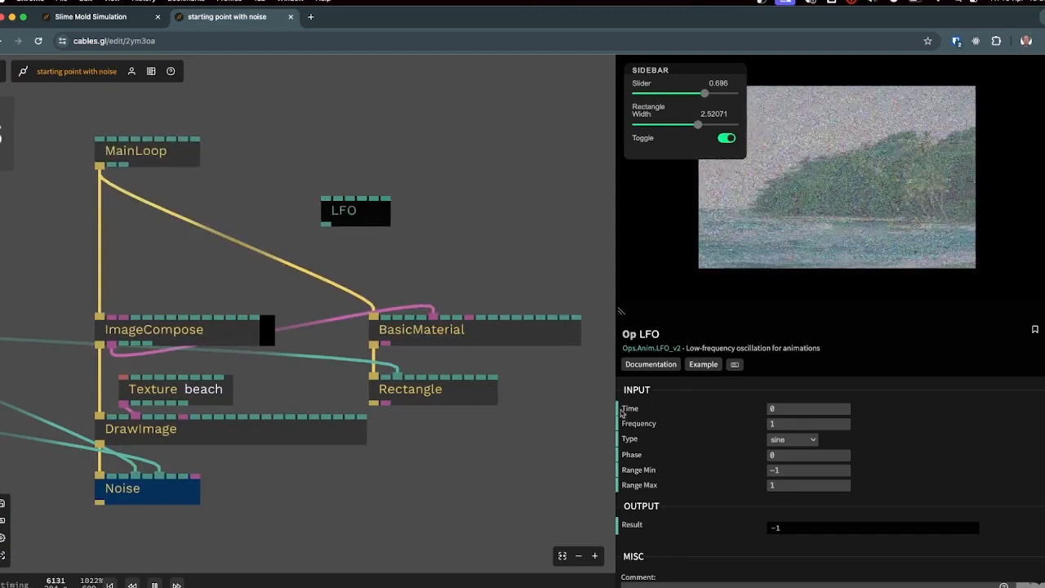
click(663, 363)
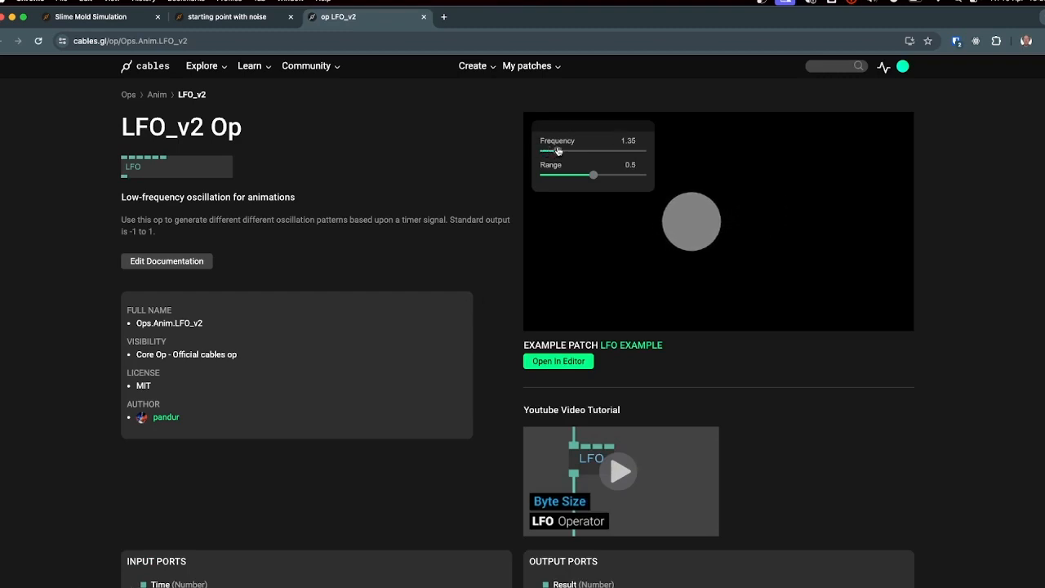
drag(558, 150, 600, 176)
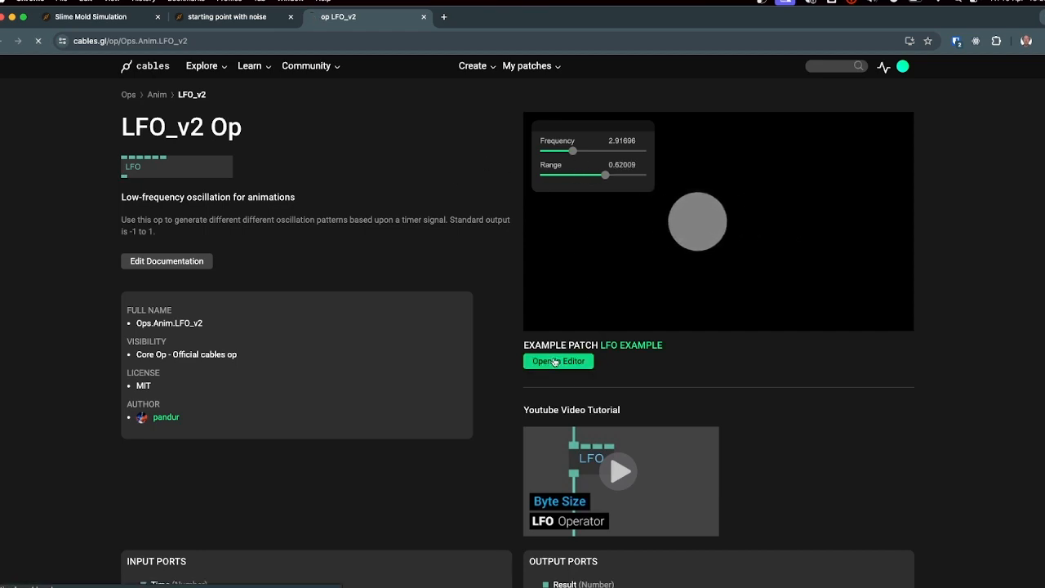
- Open the LFO example patch in the editor, examine the Timer op feeding the LFO, and return to the noise patch
click(556, 361)
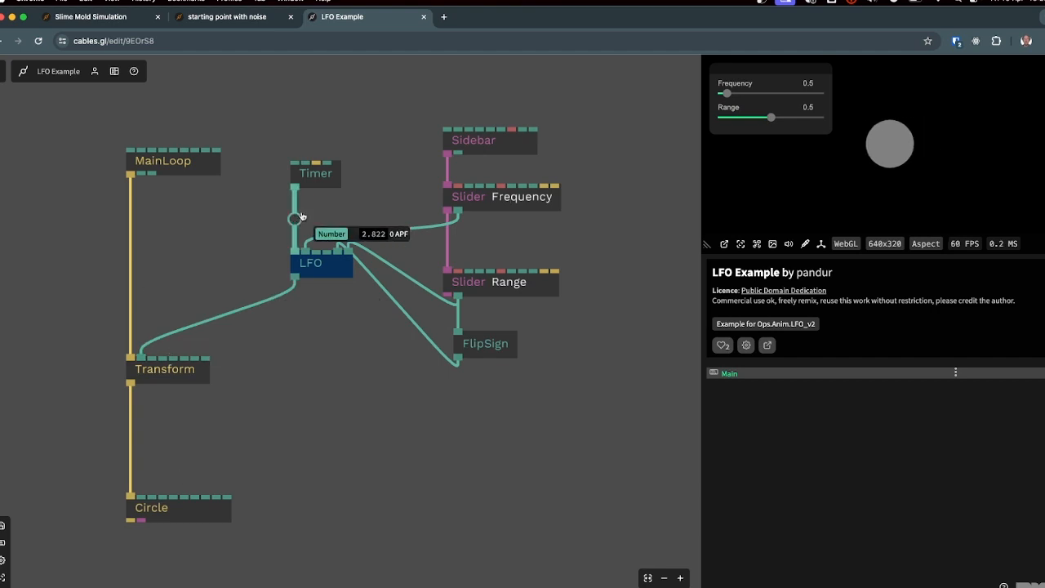
scroll(344, 186, up, 5)
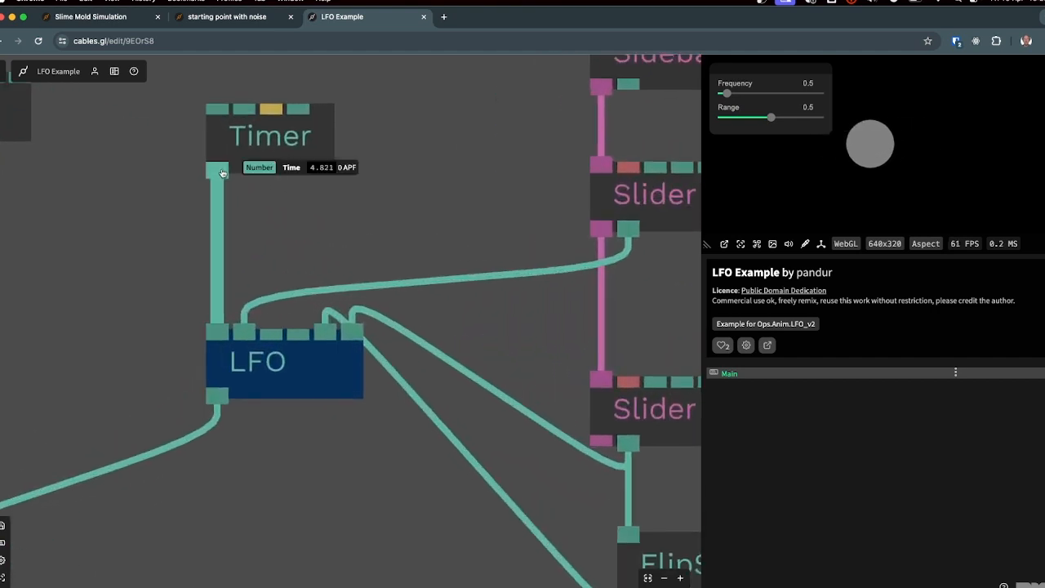
click(245, 155)
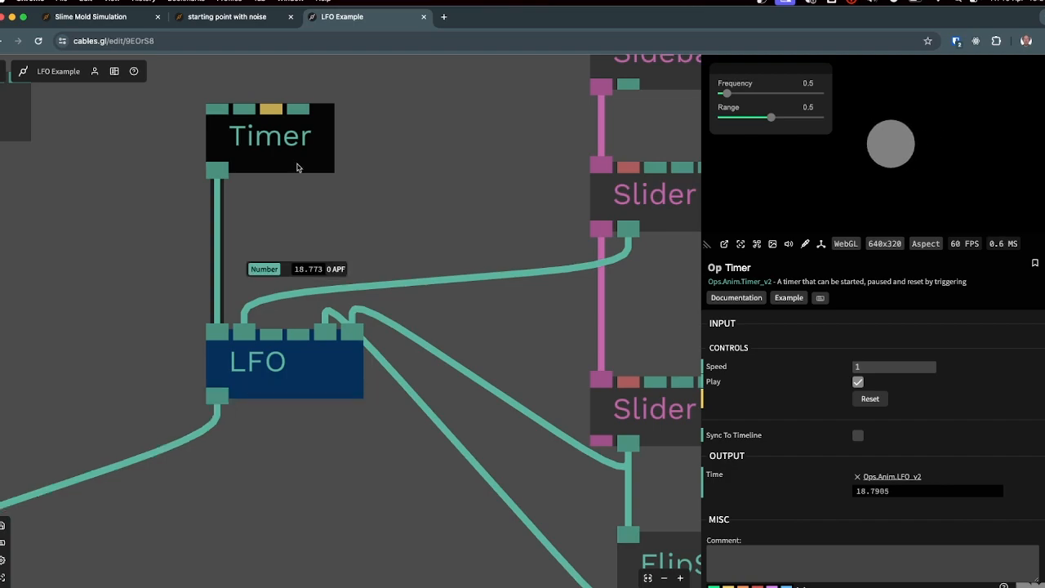
click(423, 17)
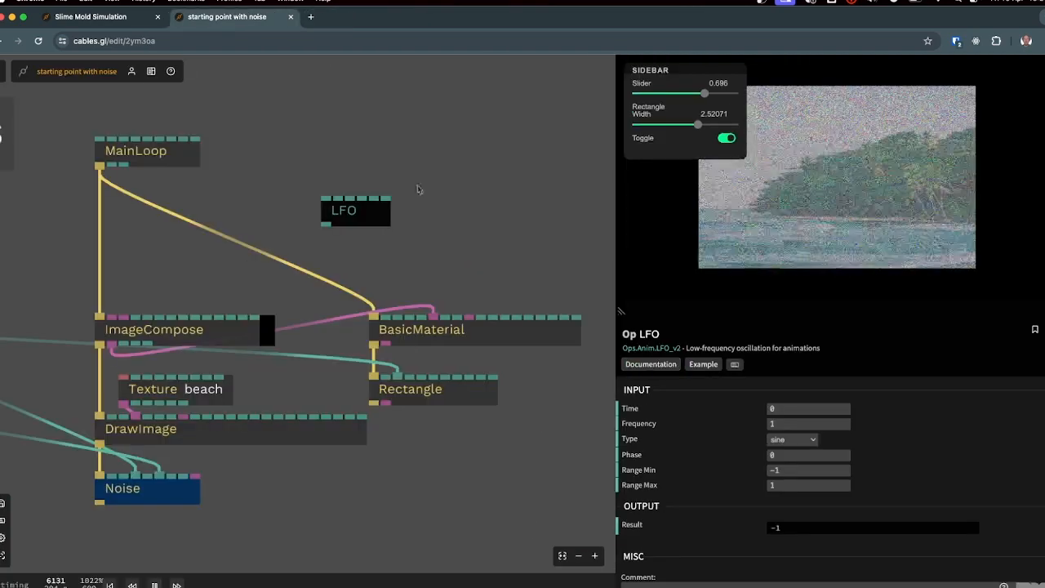
- Add a Timer op above the LFO, connected to the LFO's Time input
click(327, 167)
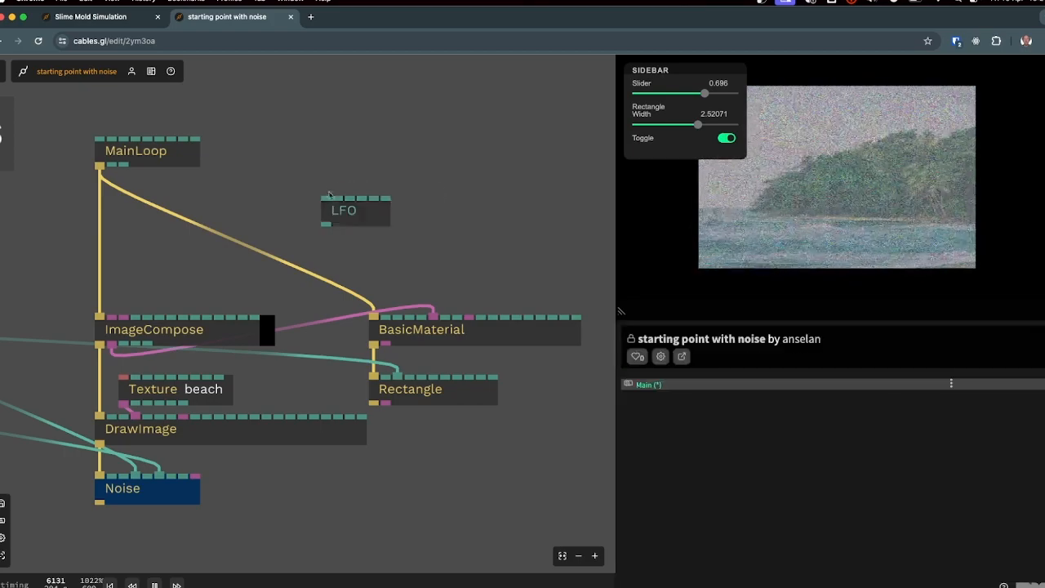
drag(326, 199, 328, 138)
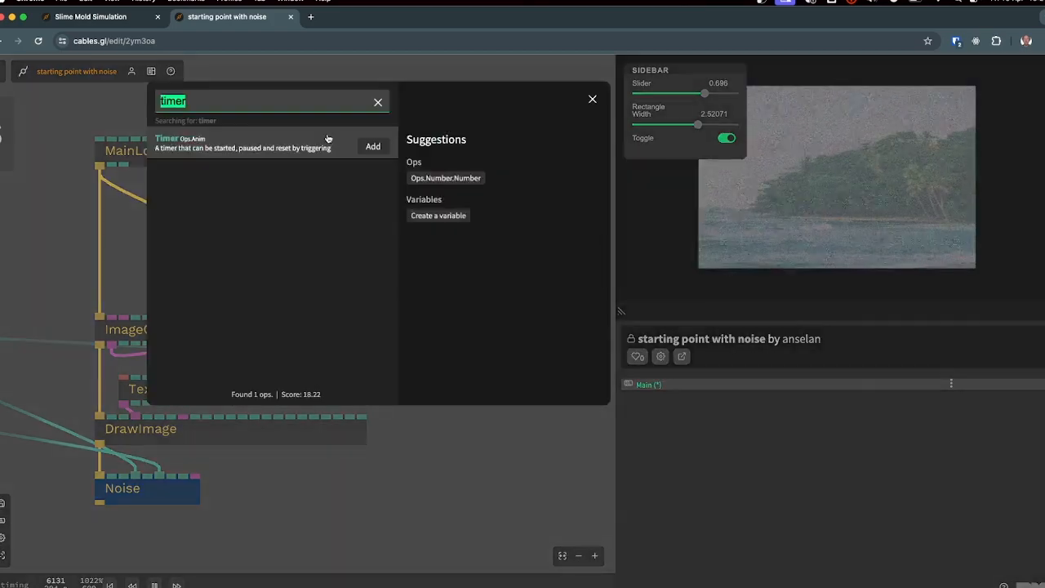
text(timer)
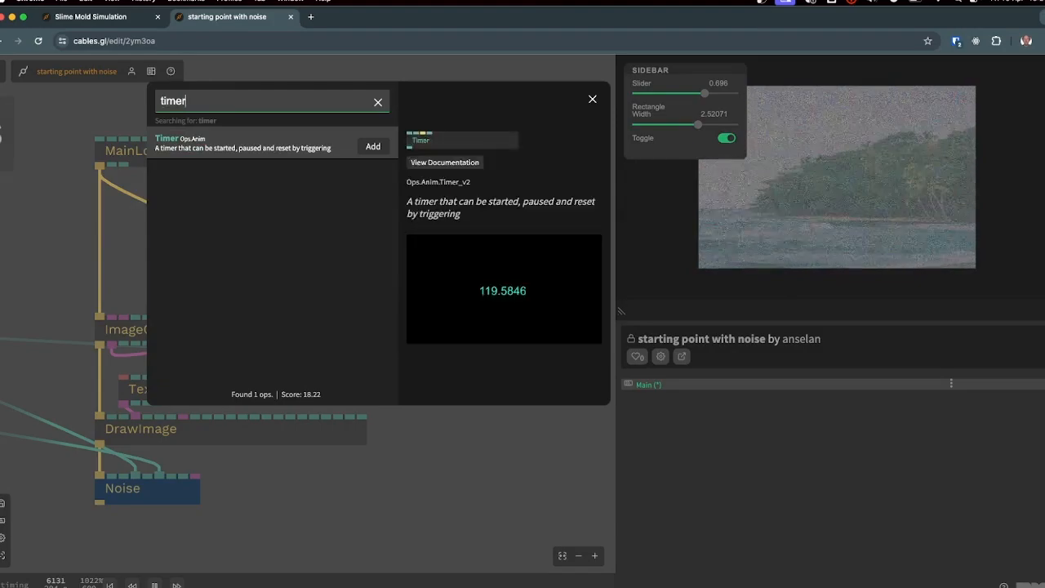
click(369, 147)
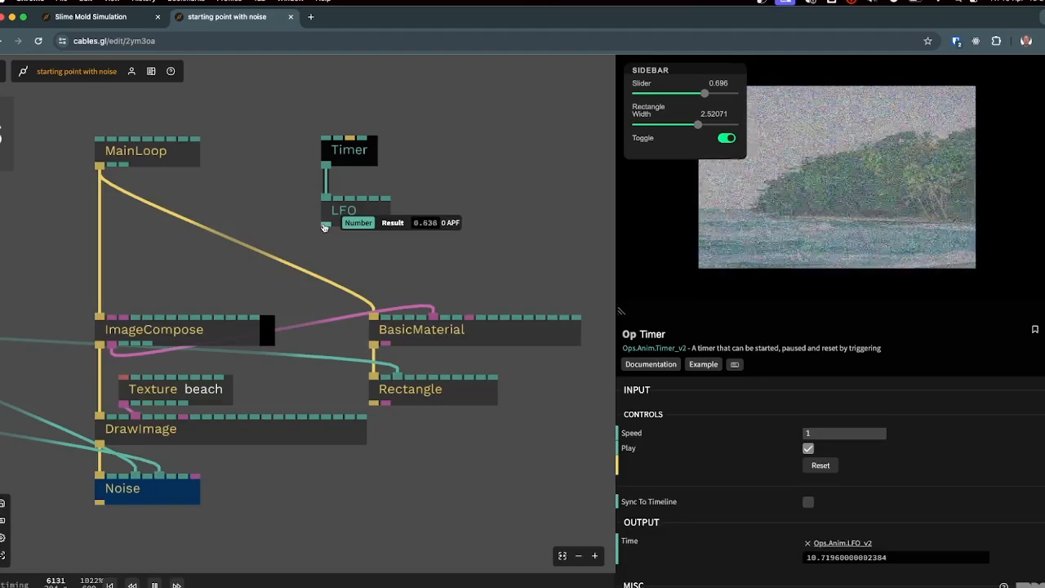
- Replace the slider cable on the Rectangle op's Width input with a cable from the LFO's Result output
right_click(397, 382)
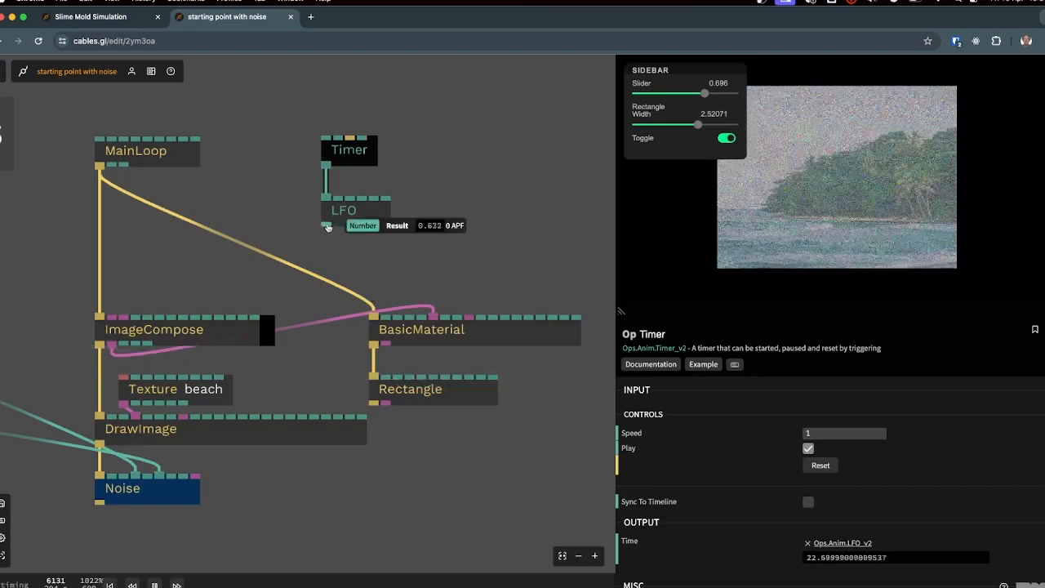
drag(327, 225, 401, 377)
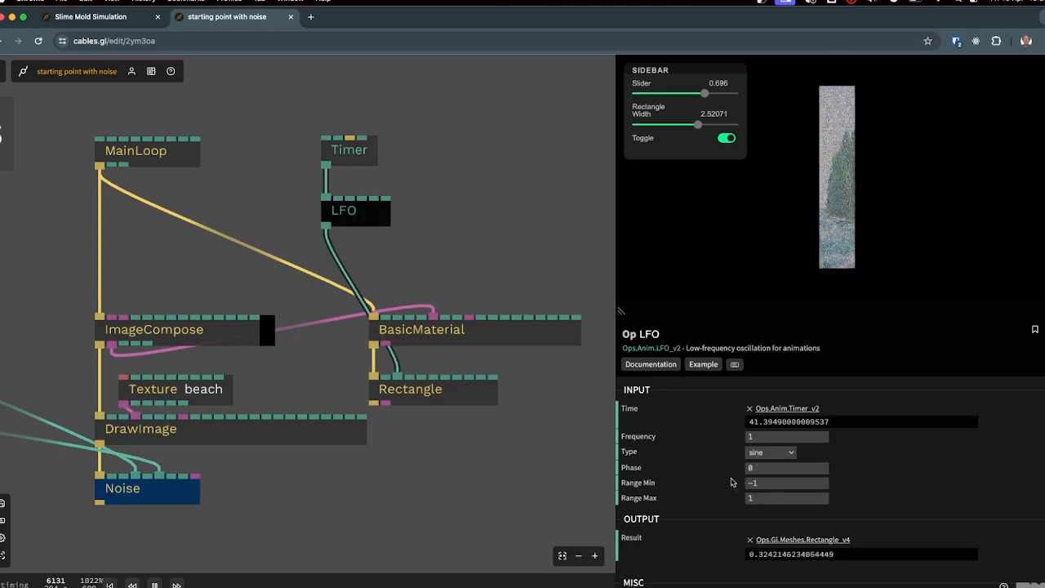
- Set the LFO op's Range Min to 1 and Range Max to 4
click(781, 483)
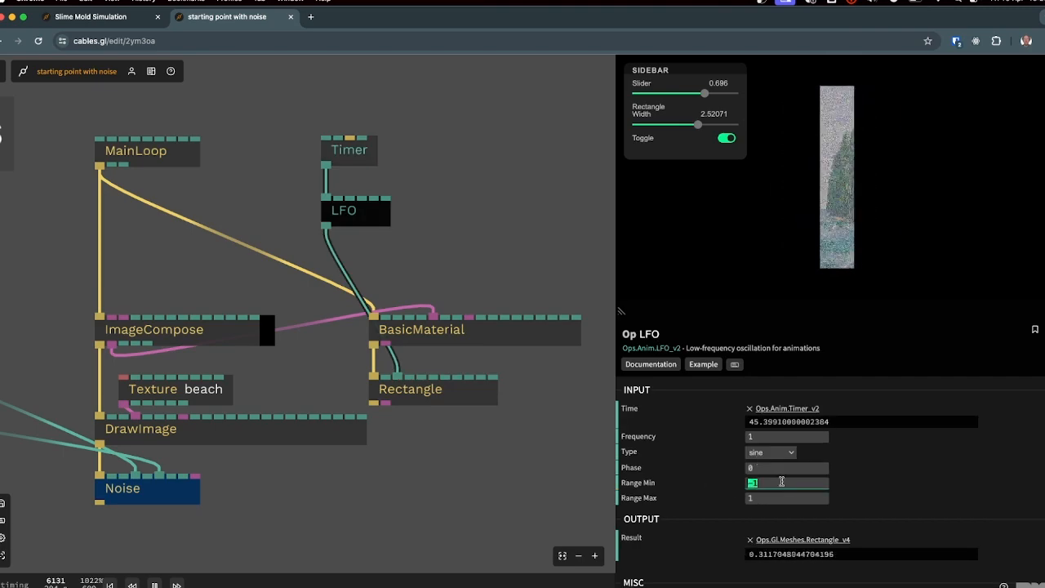
text(1)
key(Tab)
text(4)
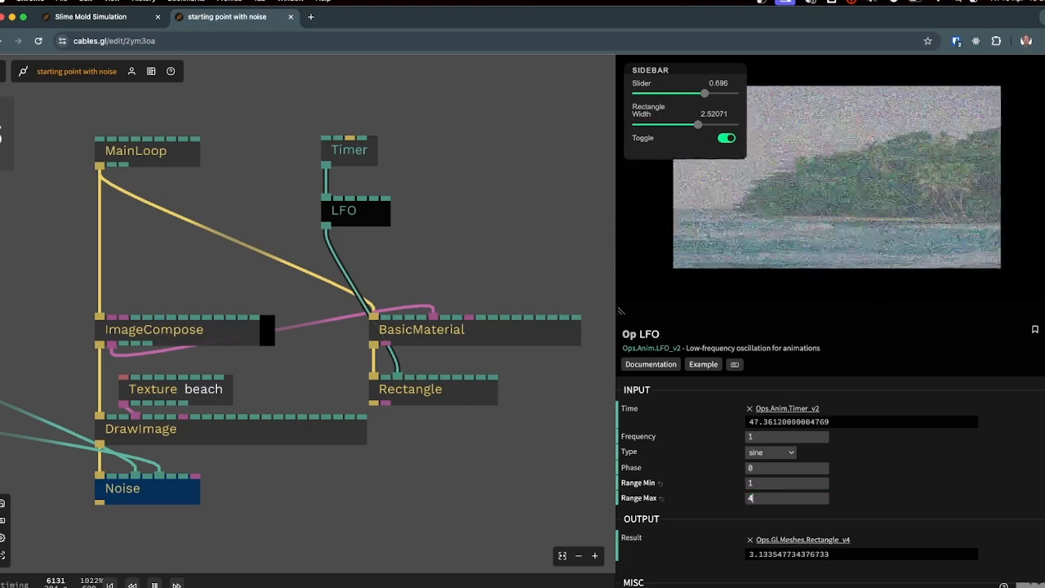
click(486, 455)
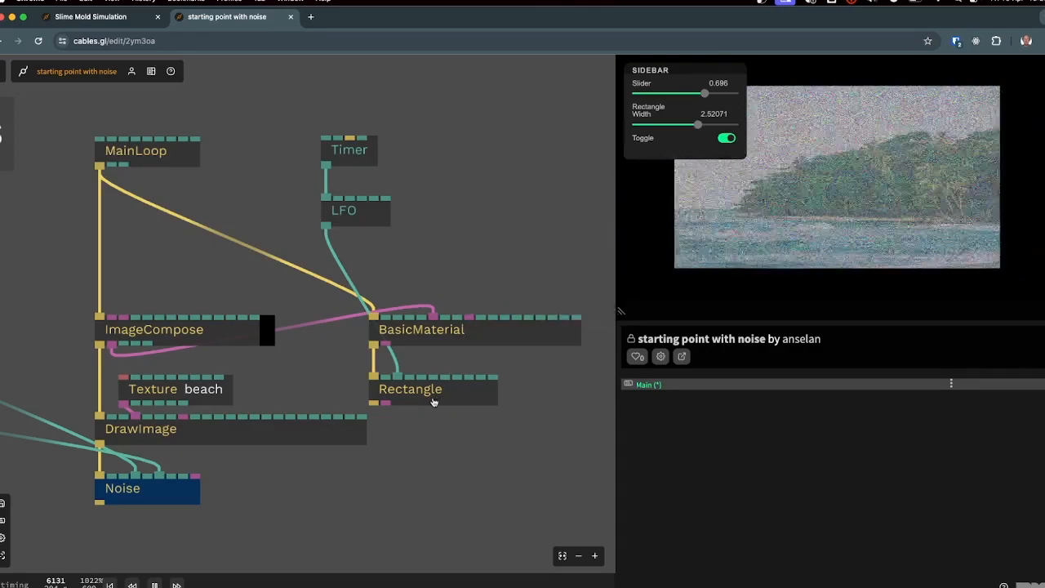
- Move the Rectangle op further below BasicMaterial and connect the LFO's Result output to its Height input as well
drag(434, 399, 465, 472)
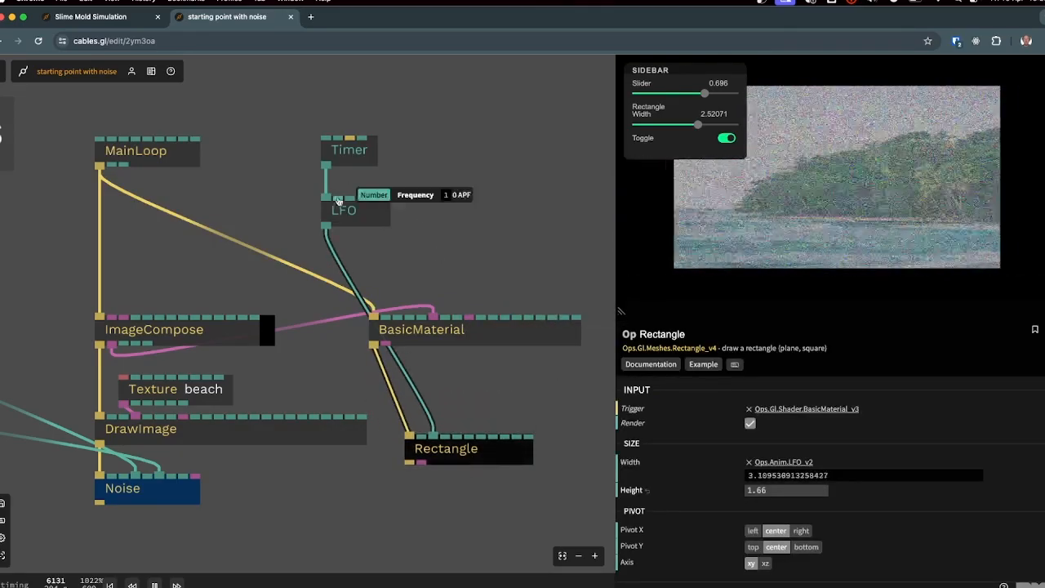
drag(326, 227, 442, 439)
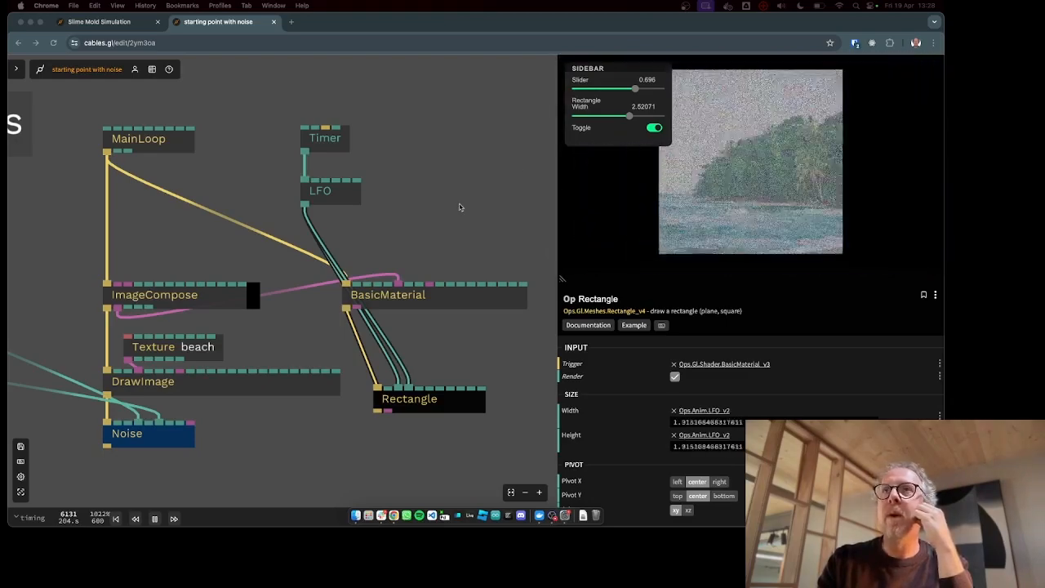
- Insert a Multiply op into the cable running from the LFO's Result output to the Rectangle's Width input
scroll(458, 211, up, 2)
scroll(449, 220, down, 2)
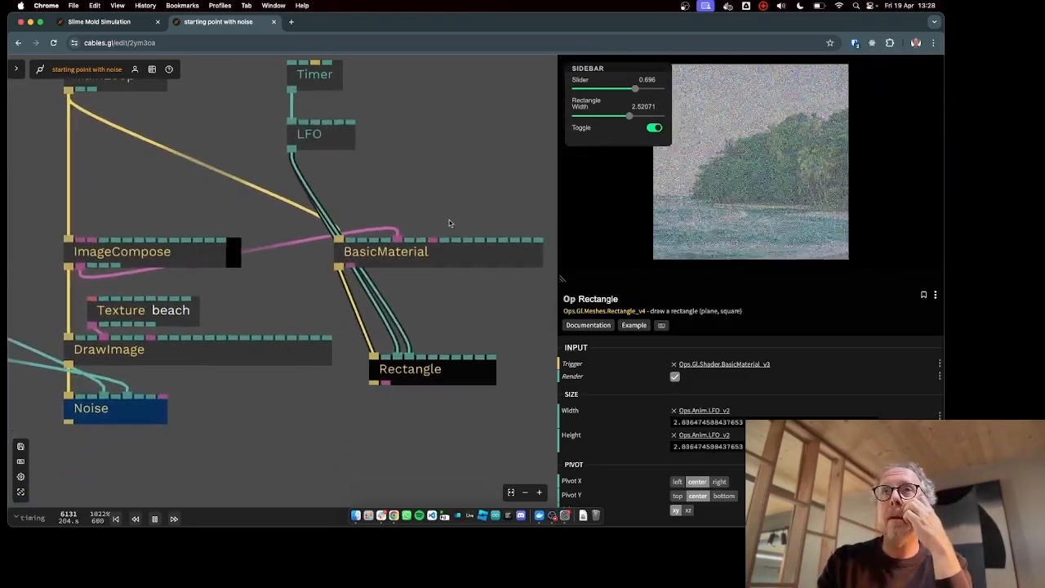
scroll(404, 303, up, 3)
scroll(420, 297, down, 1)
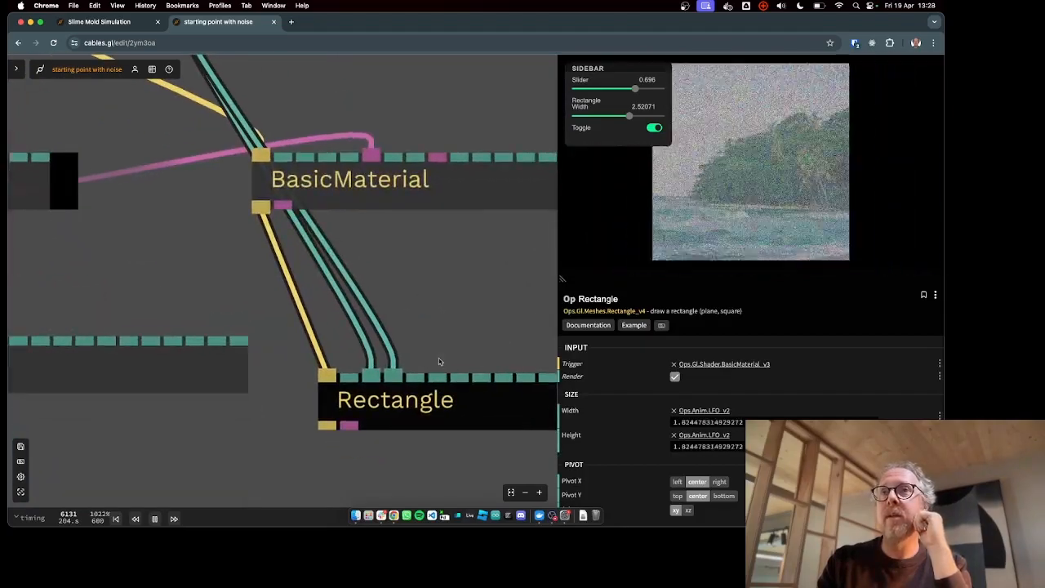
mouse_move(361, 297)
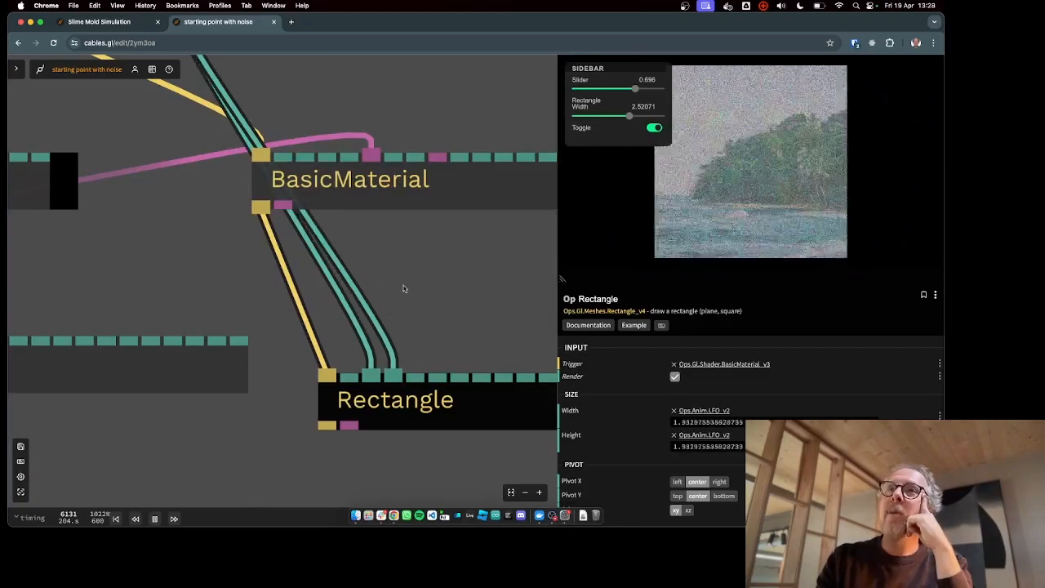
scroll(404, 289, down, 5)
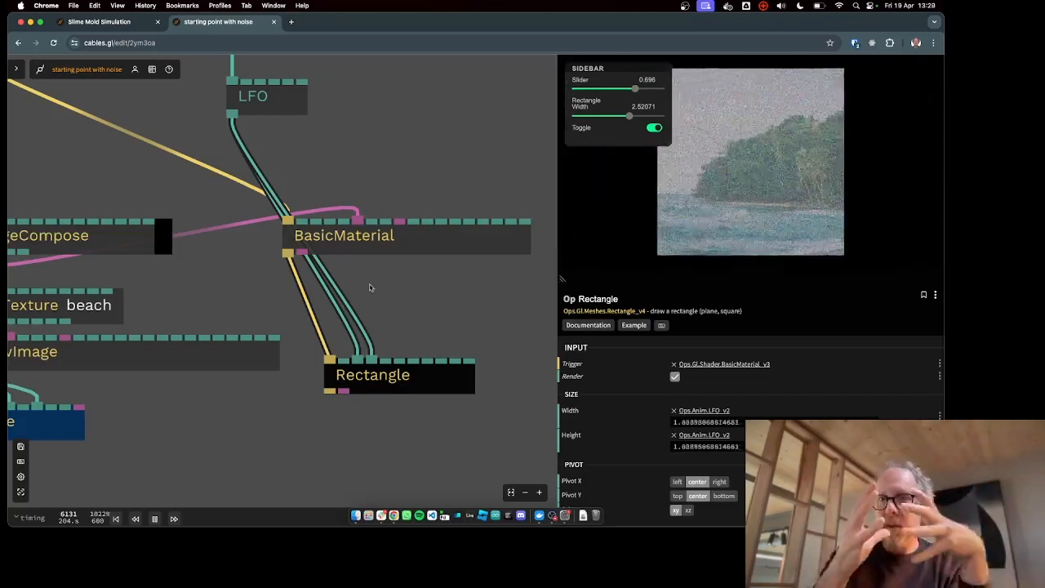
mouse_move(330, 296)
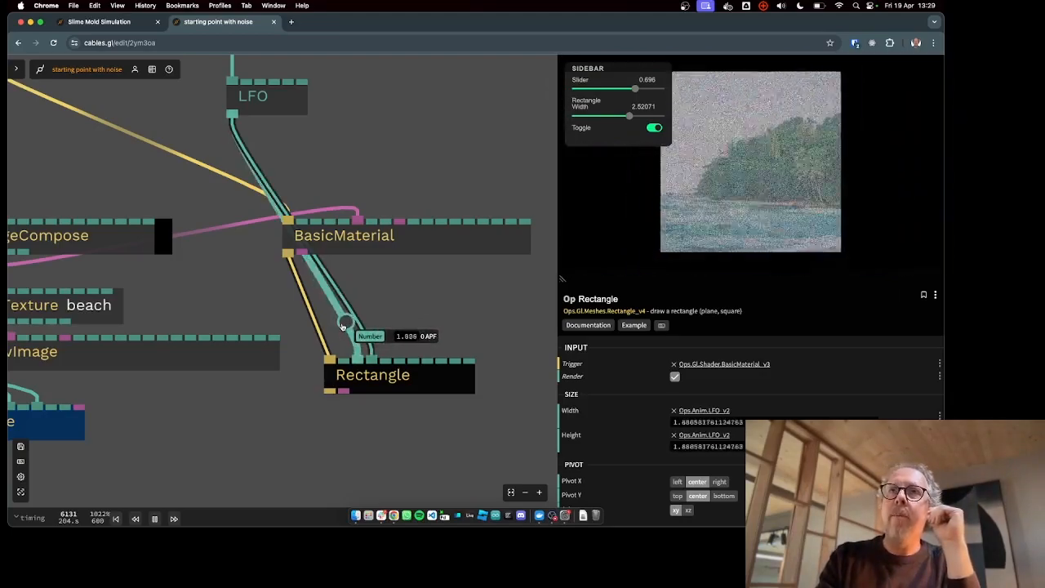
click(342, 327)
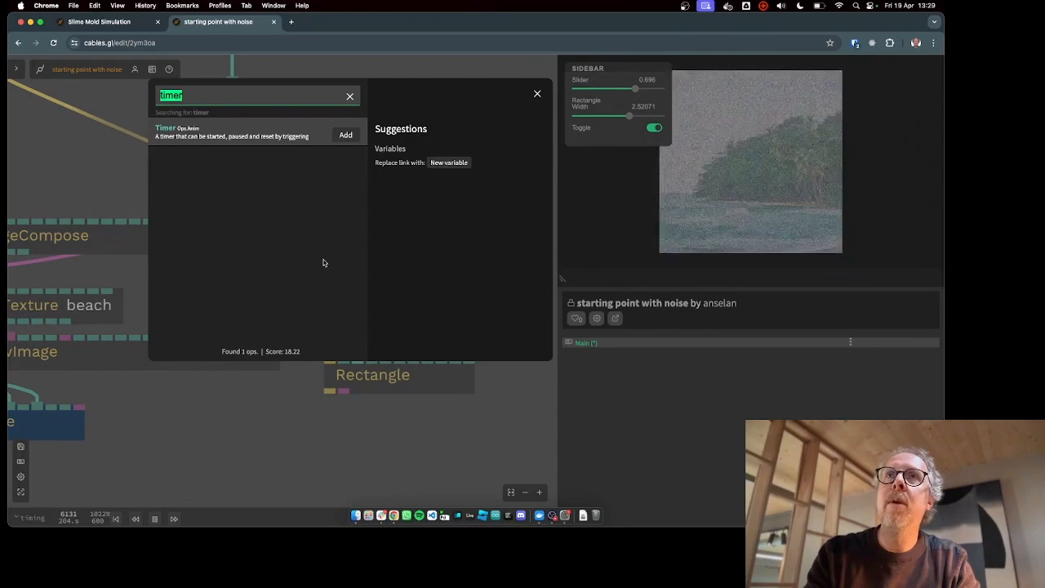
key(BackSpace)
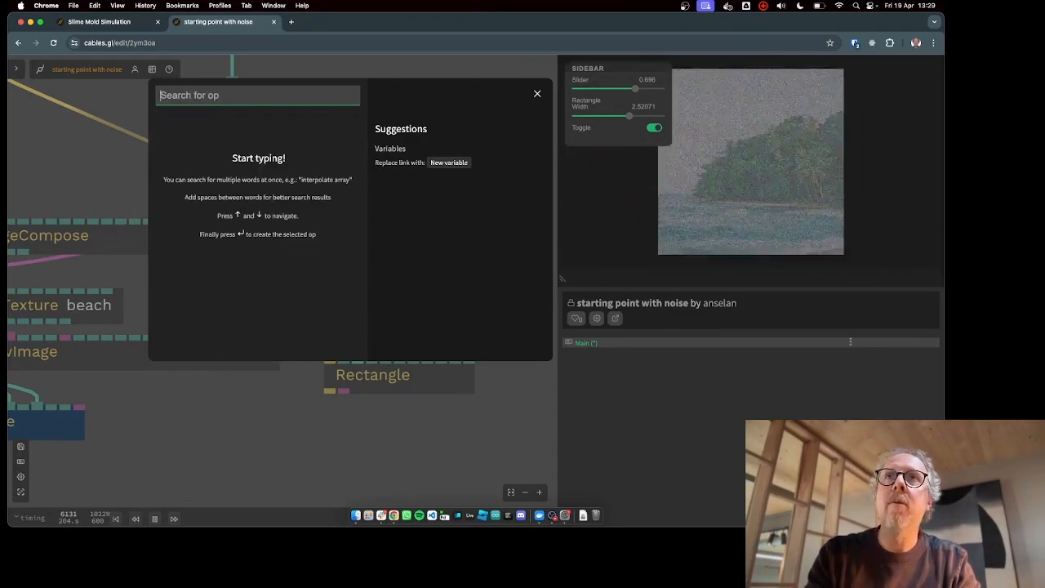
text(multi)
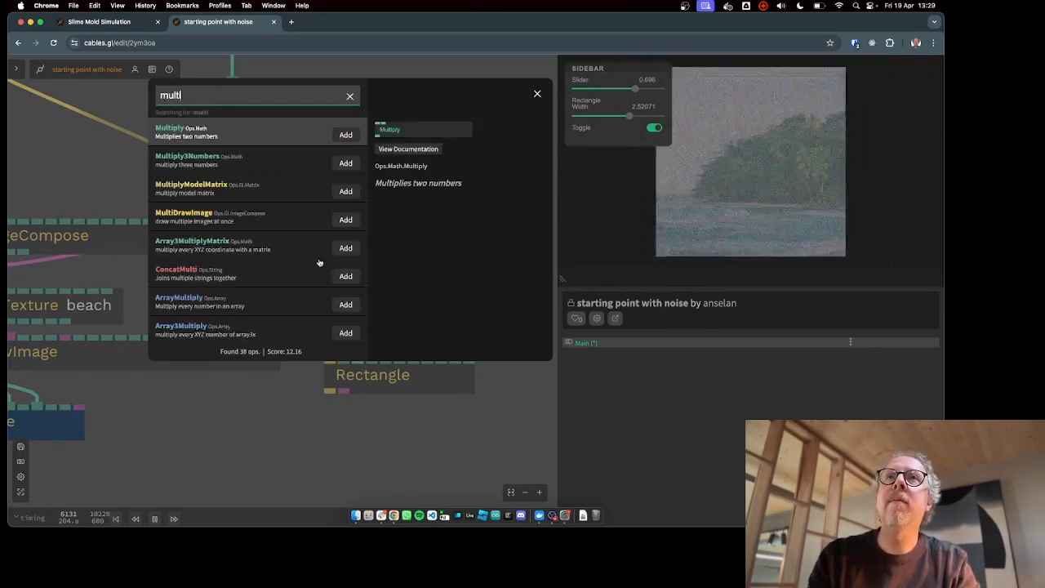
click(346, 136)
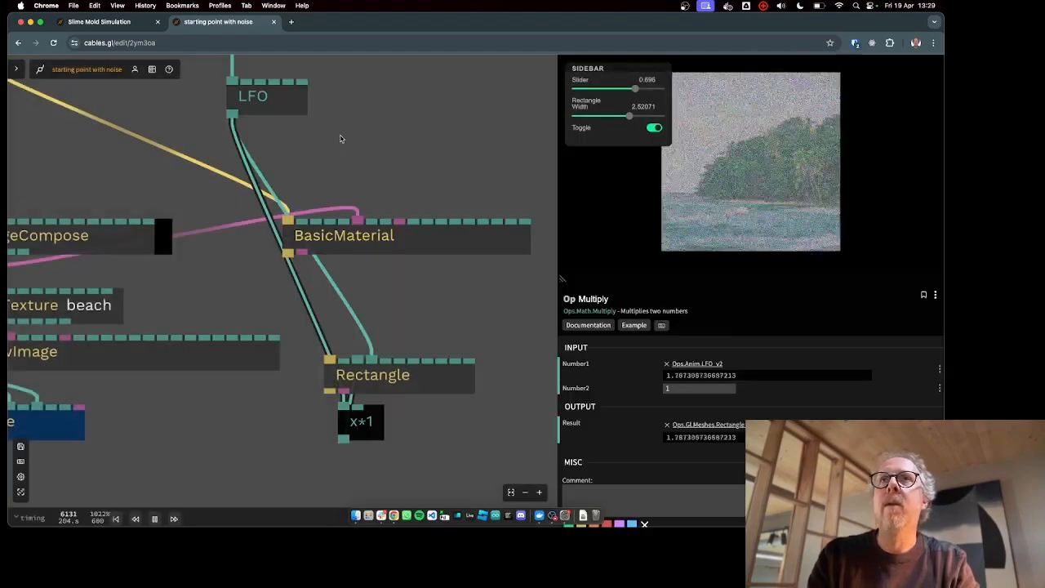
- Place the Multiply op between LFO and Rectangle, shifting BasicMaterial up and right and aligning Rectangle below it
drag(332, 350, 247, 220)
drag(363, 235, 433, 189)
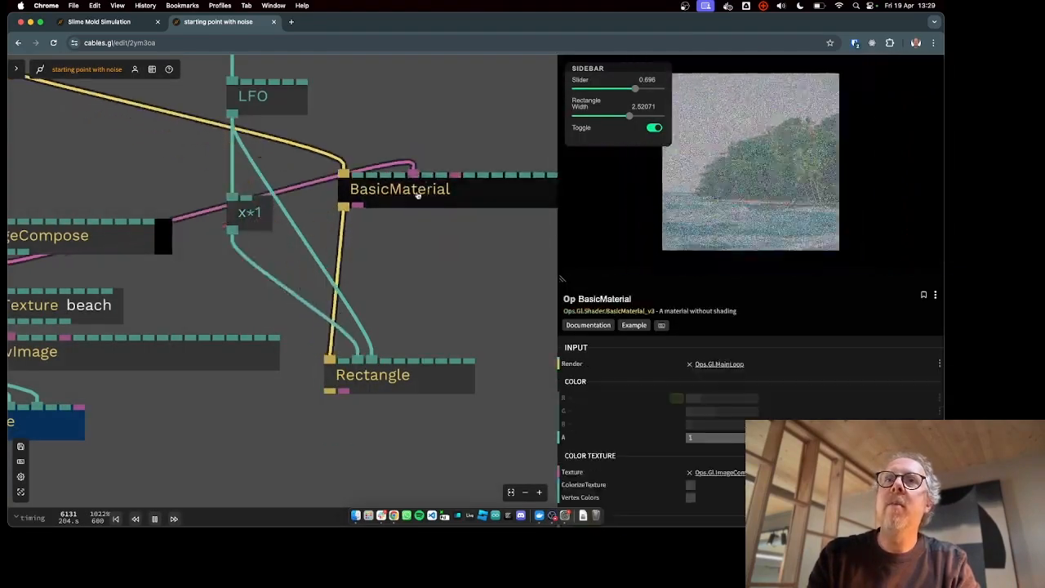
drag(249, 214, 276, 257)
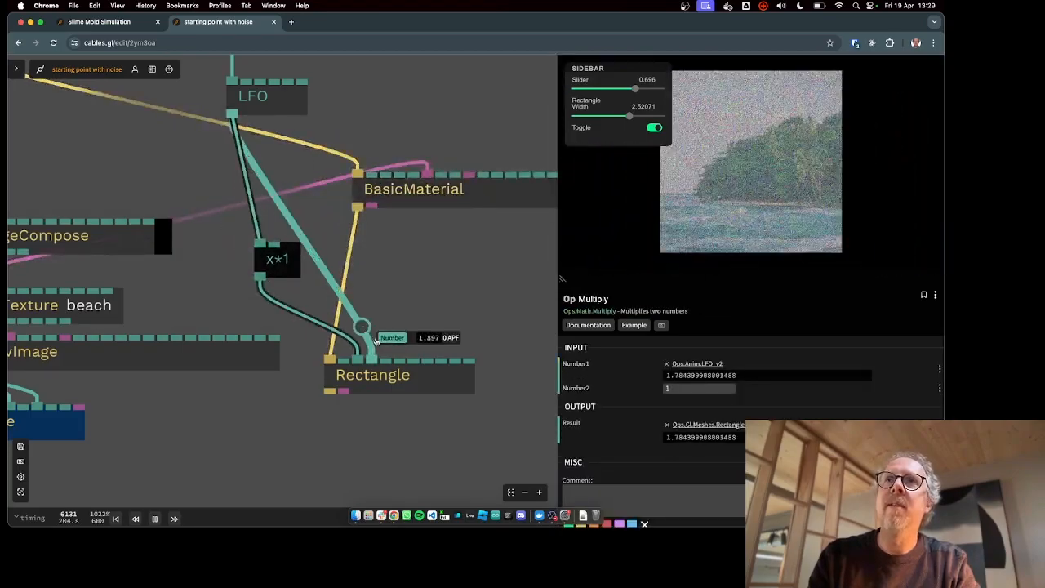
drag(415, 385, 443, 430)
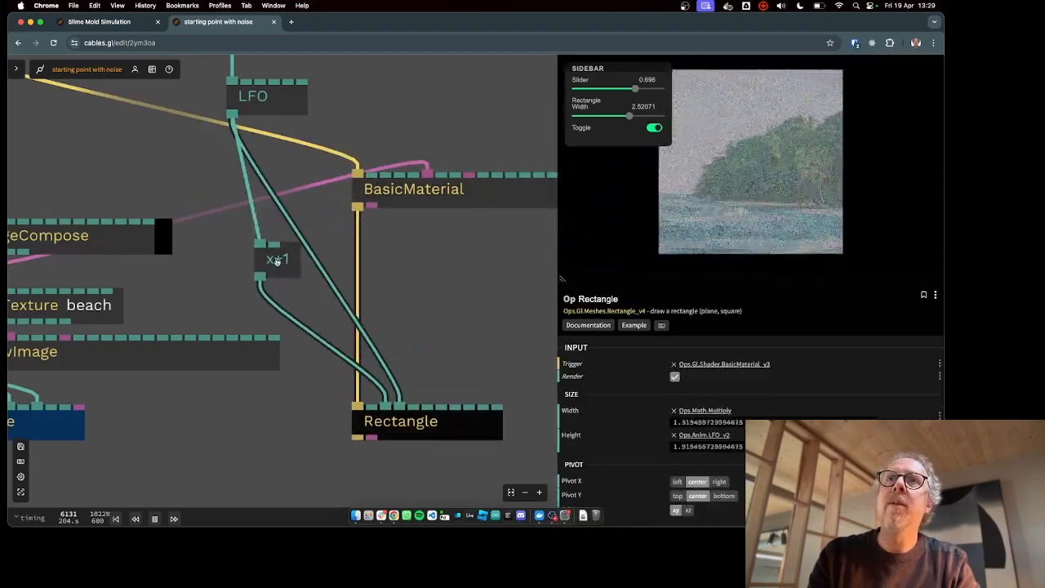
- Move the Multiply op slightly lower and set its Number2 input to 2
drag(277, 259, 277, 283)
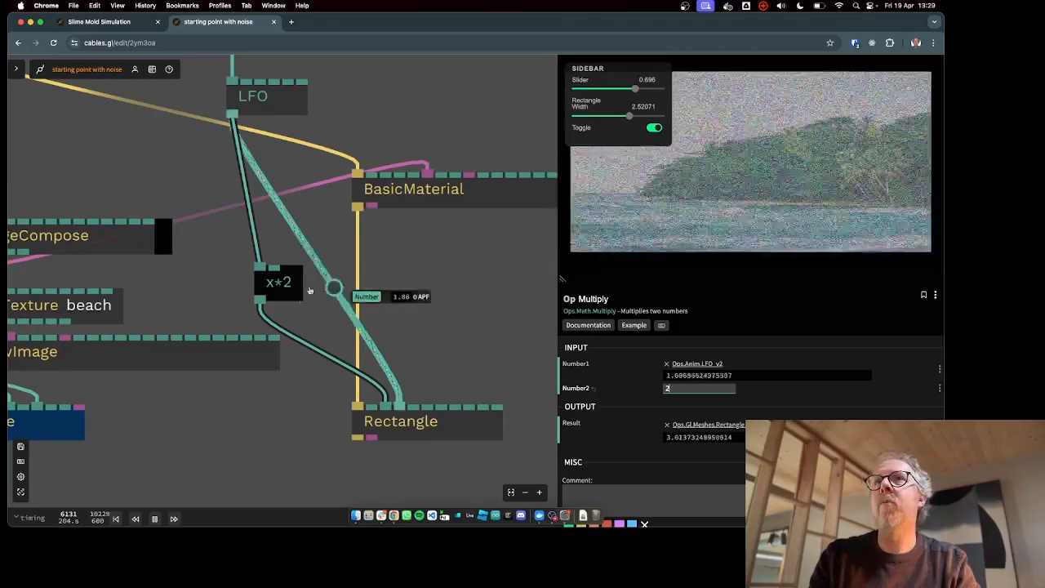
click(403, 313)
- Spread out the Rectangle, Multiply and BasicMaterial ops so the cables between them are easier to follow
scroll(424, 317, down, 3)
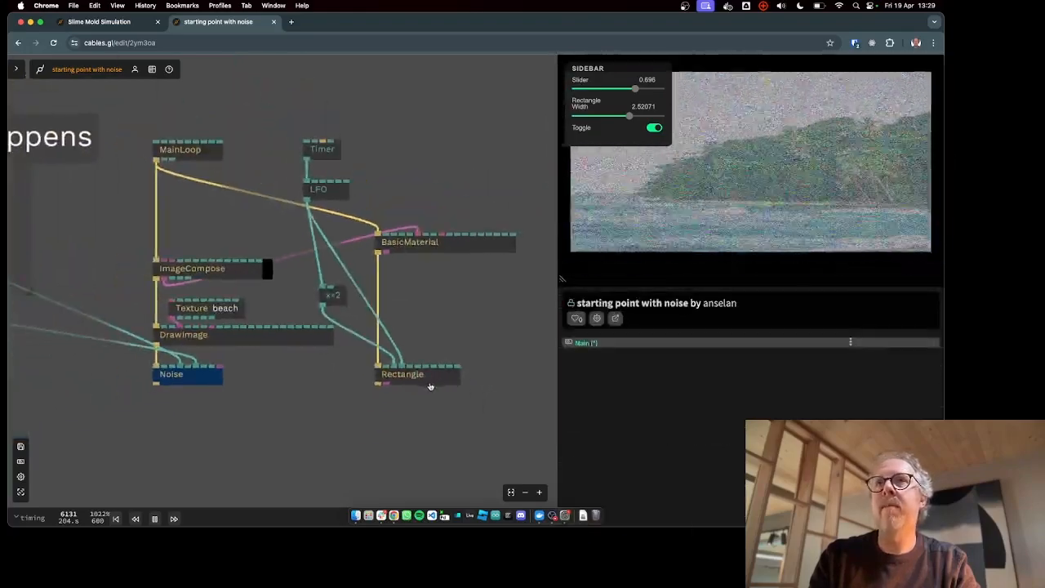
drag(430, 386, 470, 400)
click(333, 295)
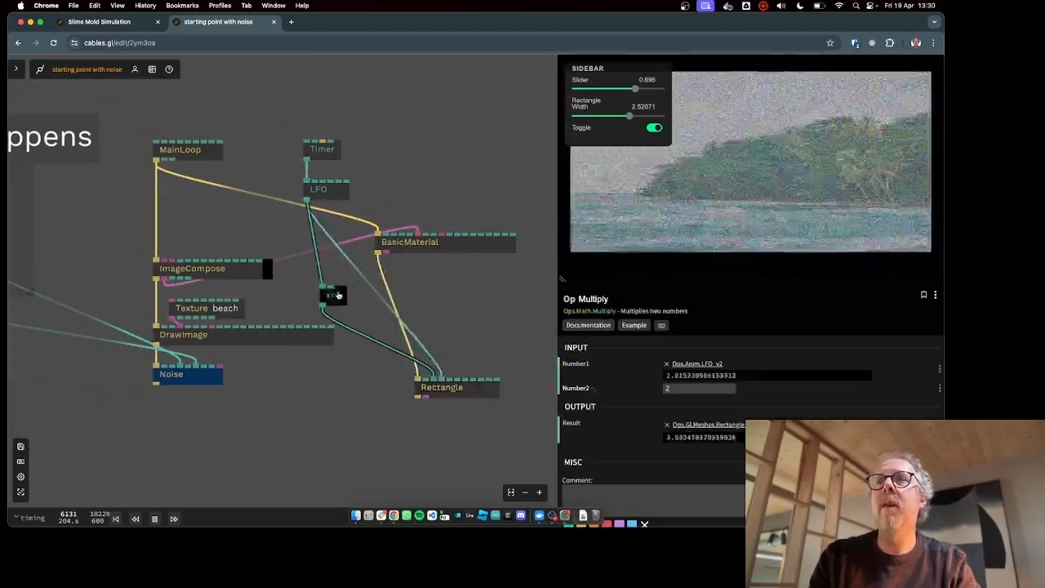
drag(338, 296, 349, 296)
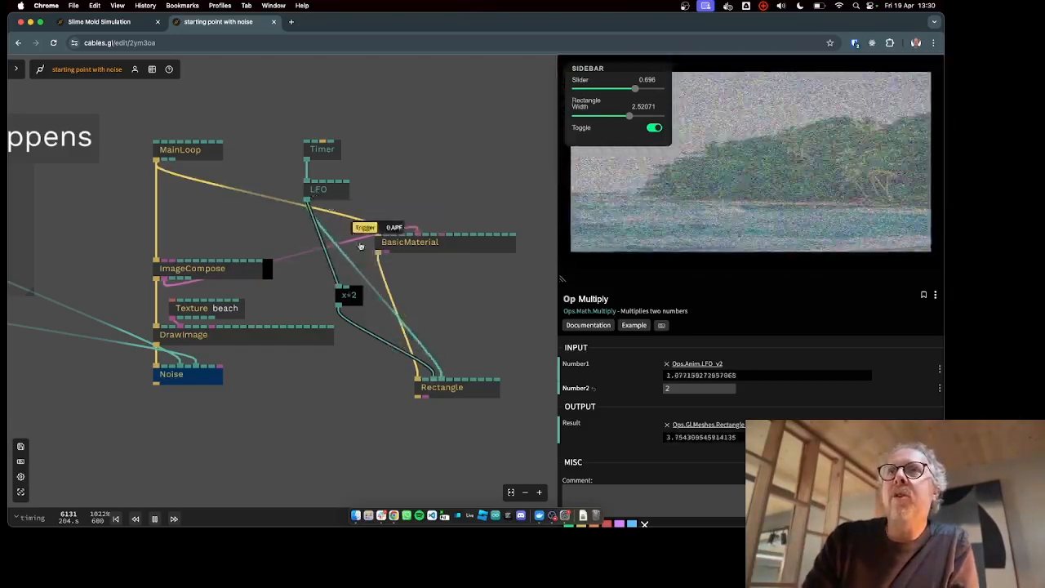
drag(429, 245, 445, 232)
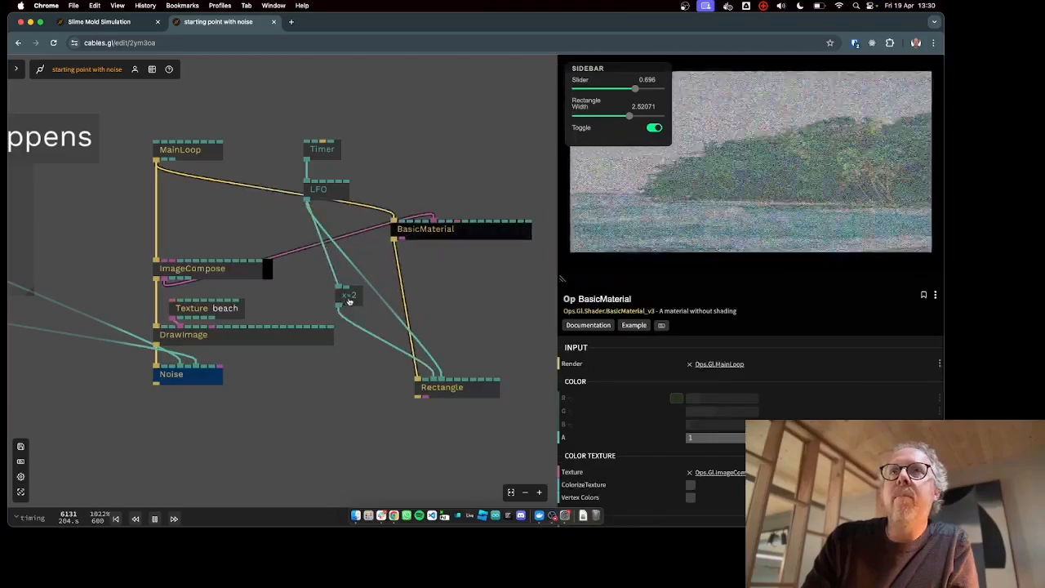
click(348, 299)
drag(348, 299, 344, 303)
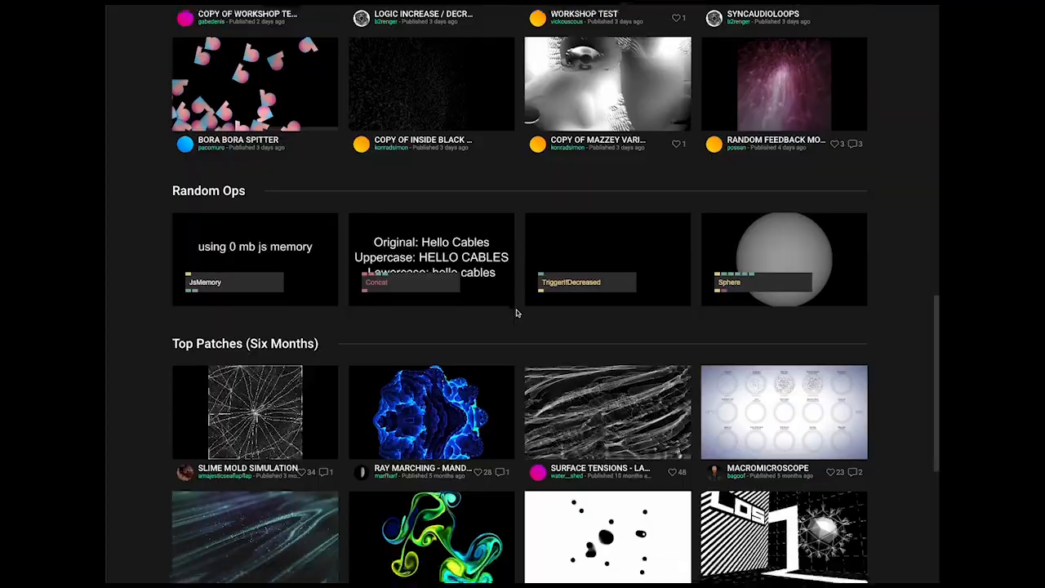
- Create a new empty project named "texture stuff" from the cables start page
scroll(516, 310, down, 4)
scroll(517, 312, up, 15)
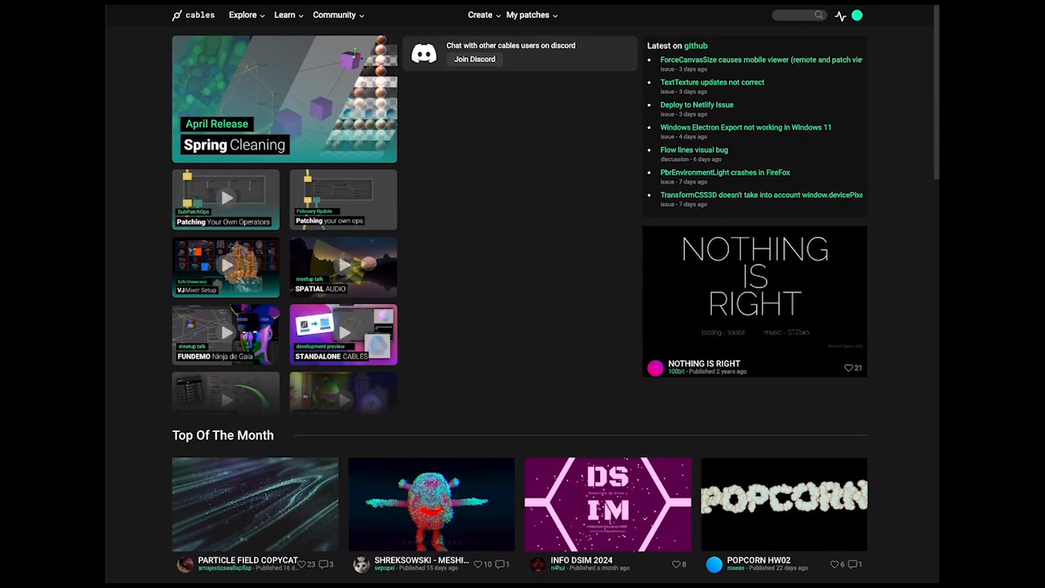
mouse_move(471, 25)
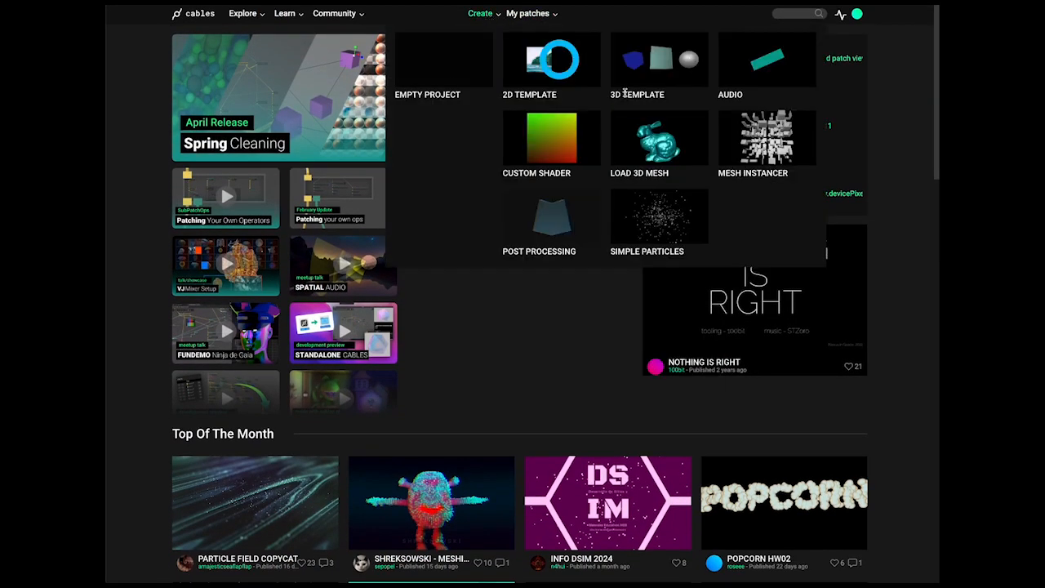
mouse_move(451, 73)
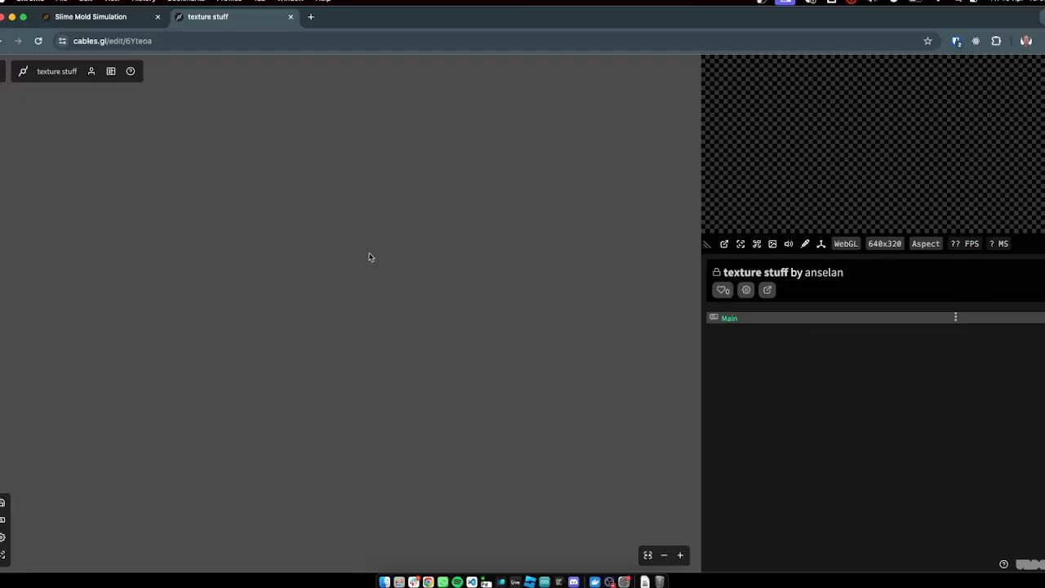
- Add a MainLoop op to the empty patch and position it in the upper part of the canvas
double_click(308, 238)
text(mainl)
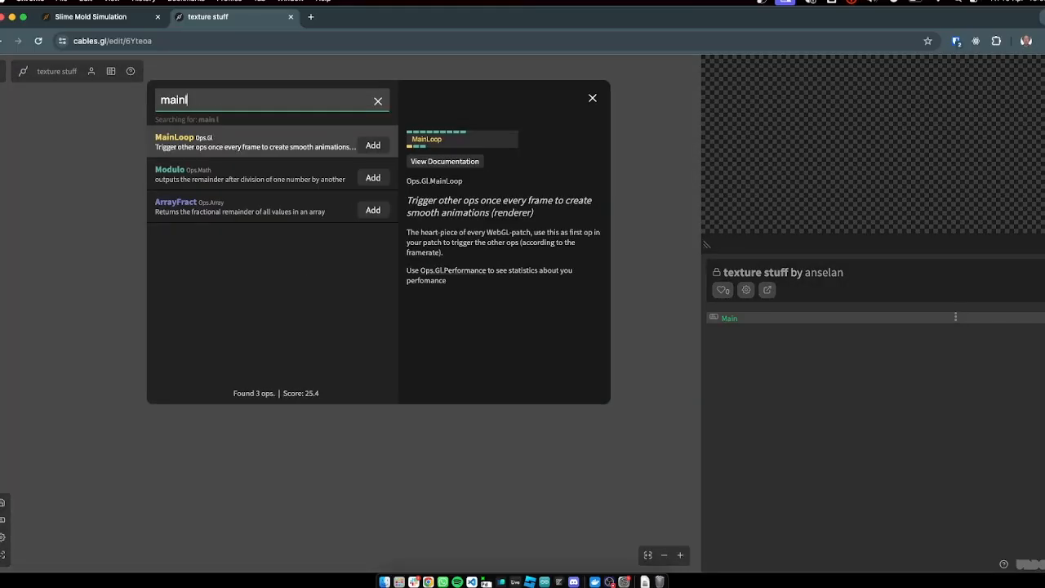
key(Return)
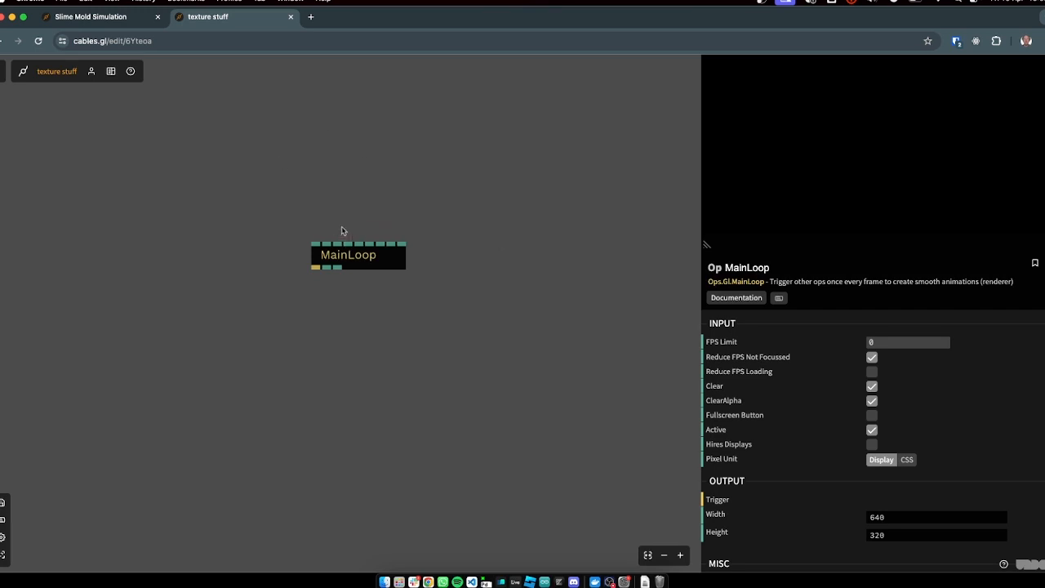
drag(354, 250, 345, 231)
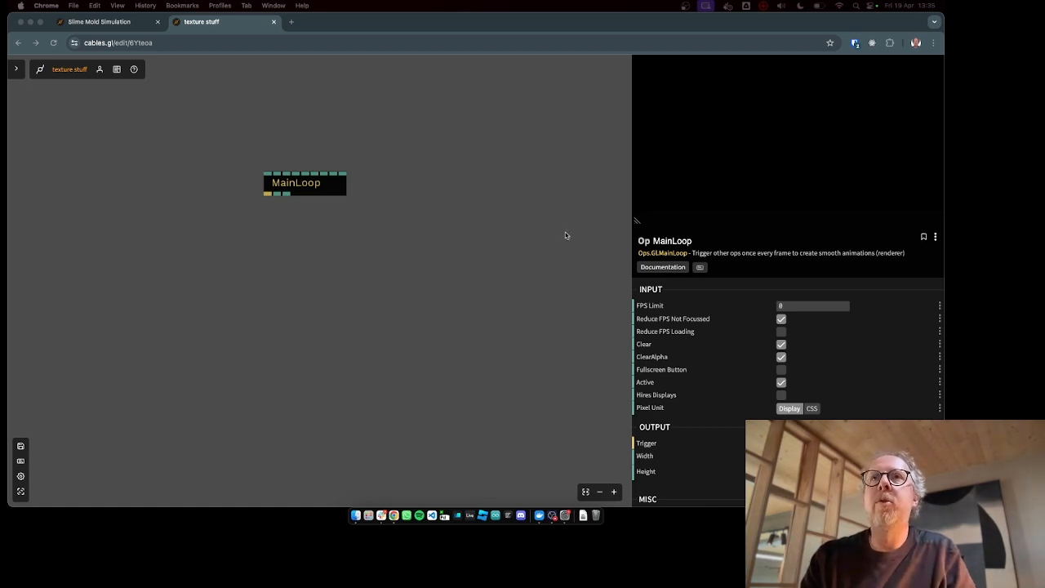
- Add a Sequence op below MainLoop, connected to its Trigger output
click(268, 196)
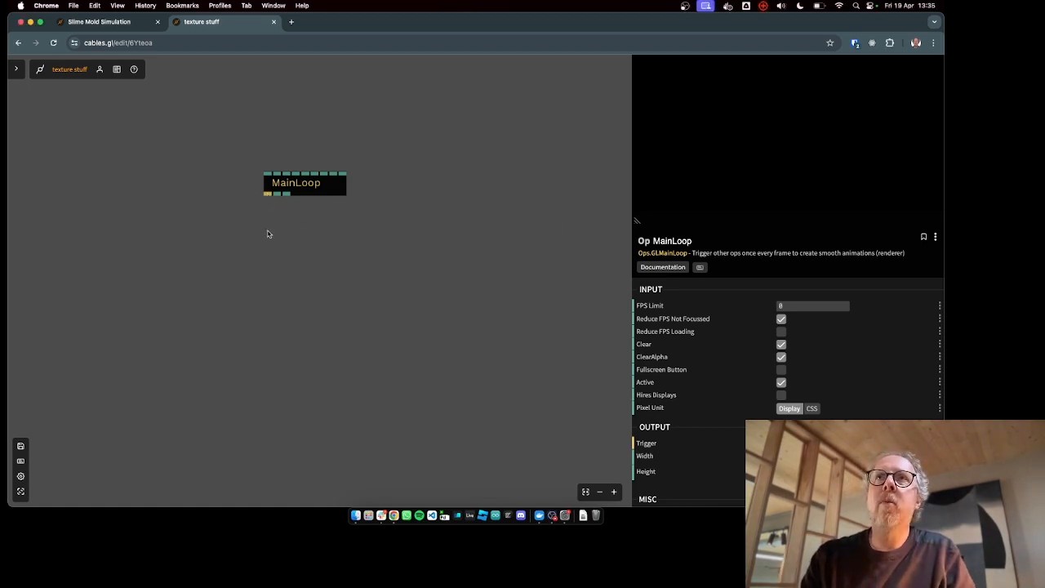
drag(268, 194, 271, 271)
text(seque)
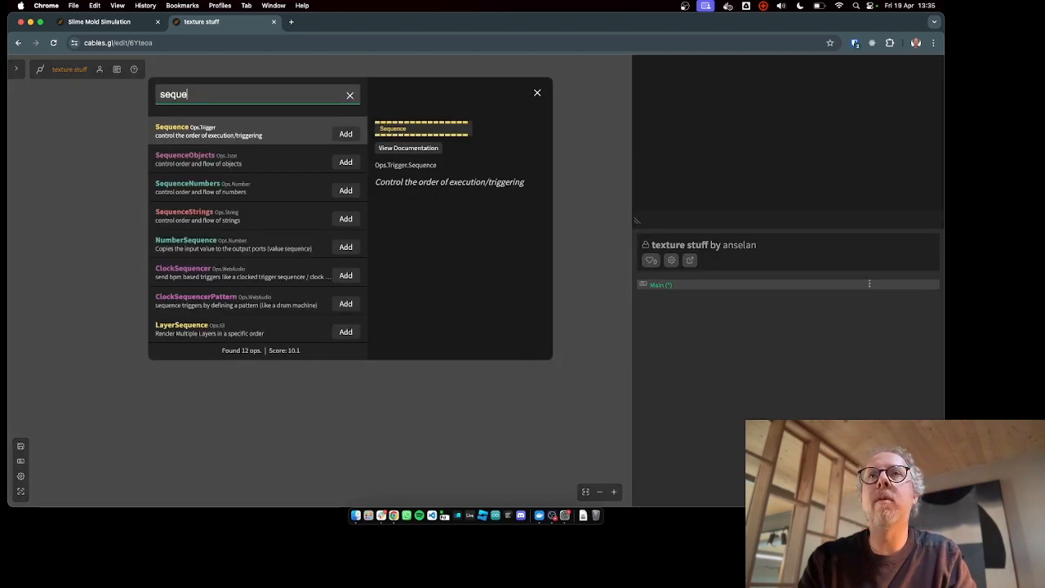
key(Return)
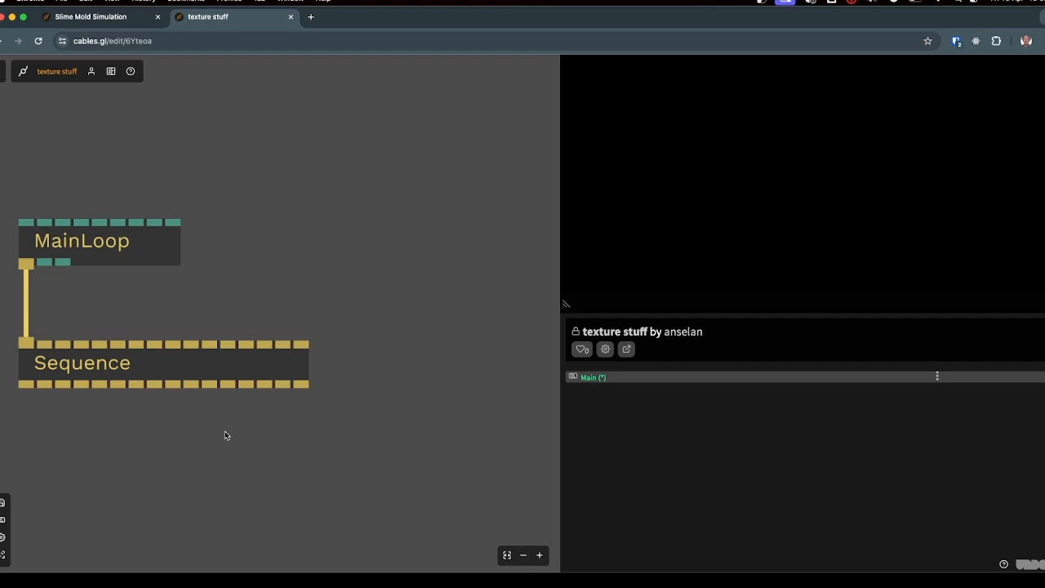
- Add an ImageCompose op connected to the Sequence op's first trigger output and align it directly below
scroll(260, 449, down, 3)
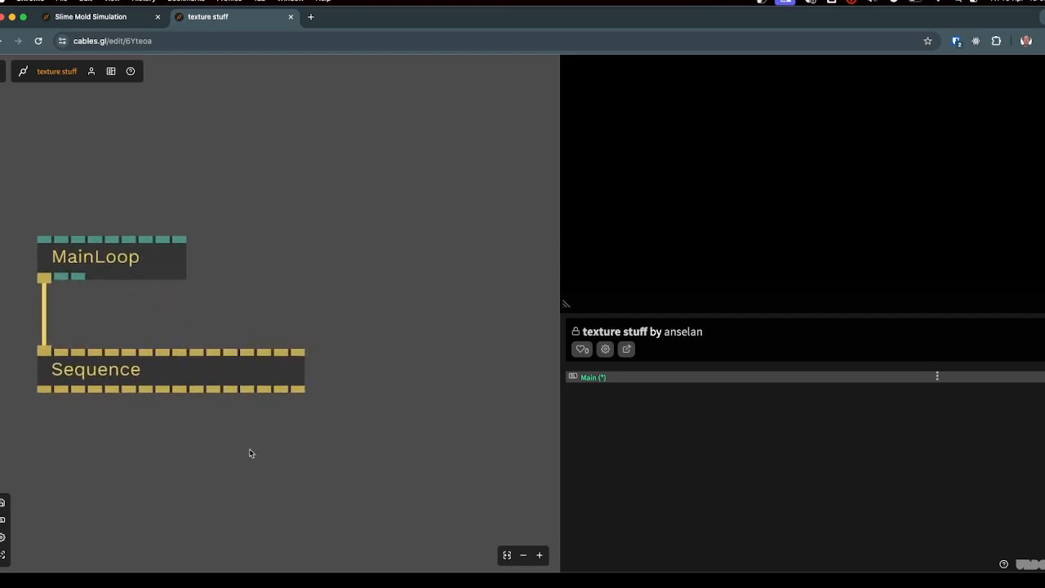
drag(251, 453, 385, 338)
scroll(317, 346, down, 3)
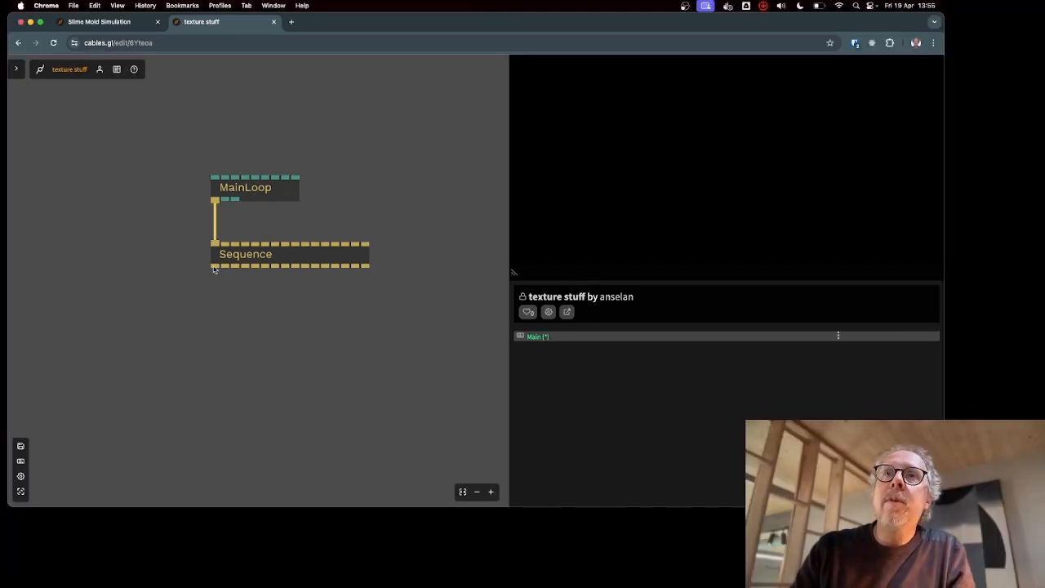
drag(214, 270, 204, 358)
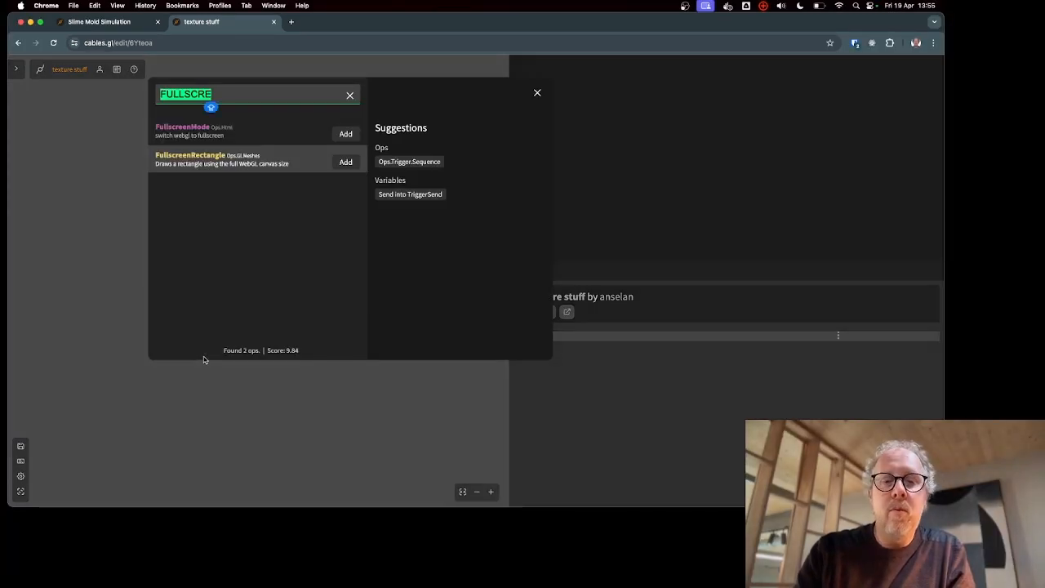
text(IMAGEC)
key(BackSpace)
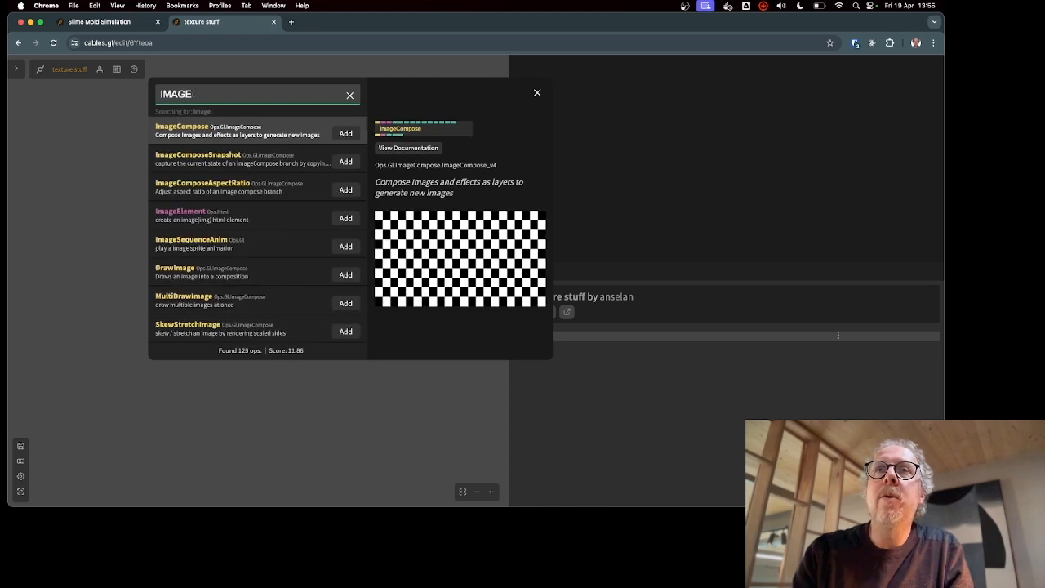
text(imagecom)
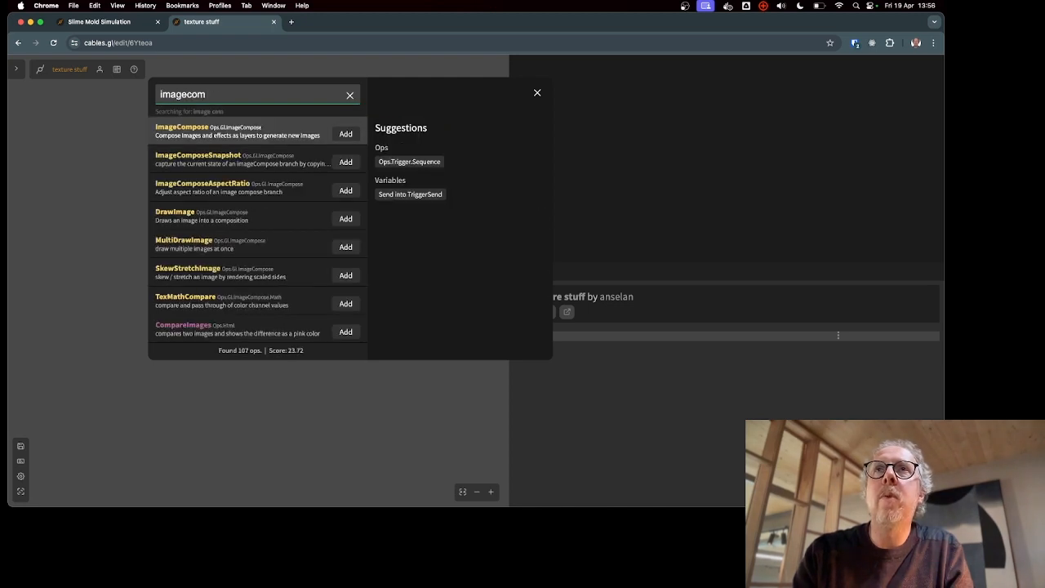
key(Return)
drag(271, 373, 270, 358)
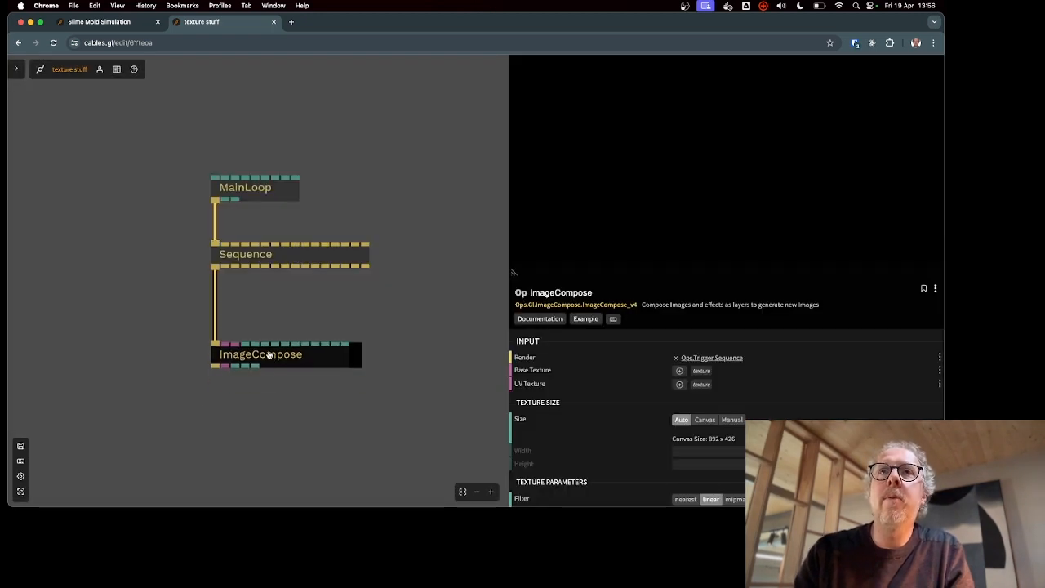
drag(256, 421, 257, 343)
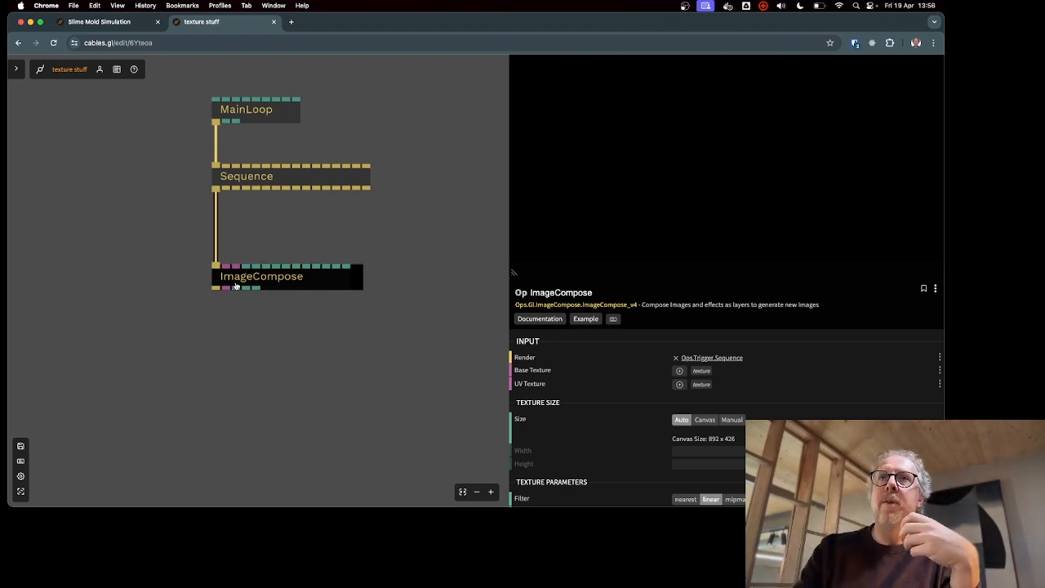
mouse_move(228, 292)
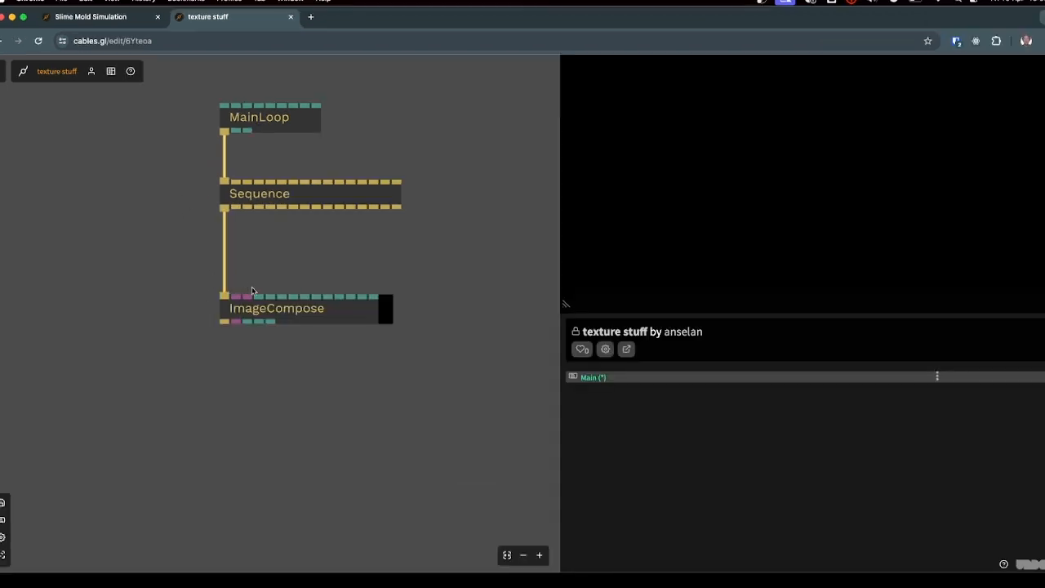
- Add the ImageCompose version of the PerlinNoise op below ImageCompose, connected to its trigger output
drag(252, 291, 229, 412)
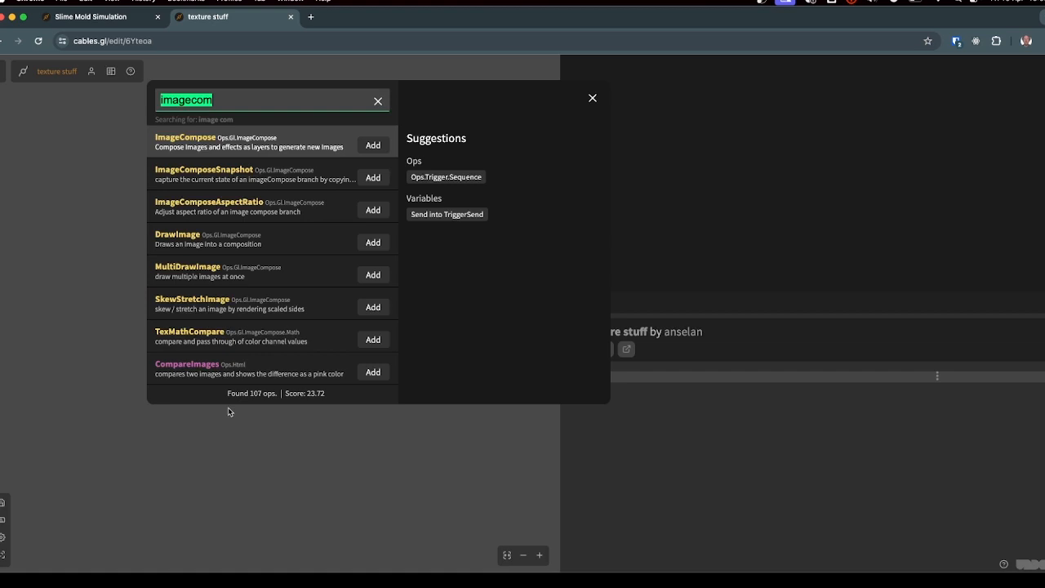
text(perlin)
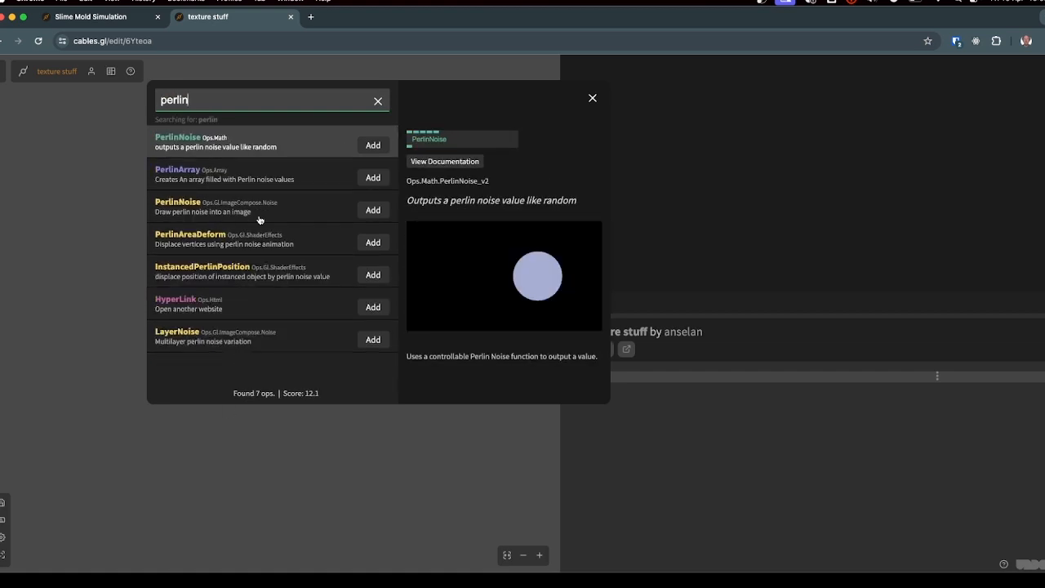
click(296, 218)
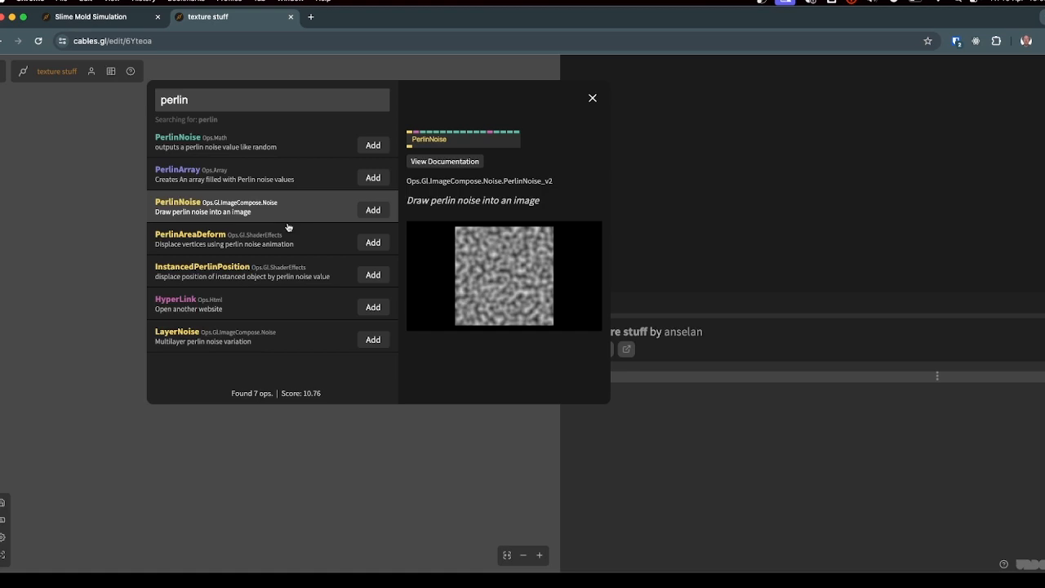
click(373, 211)
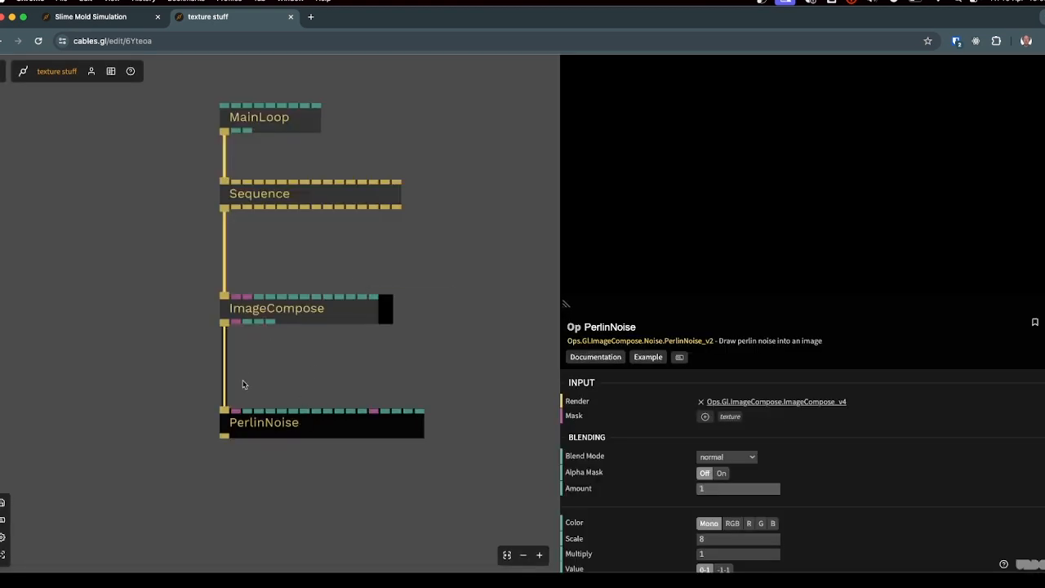
- Widen the render preview and parameter area relative to the patch canvas
mouse_move(236, 325)
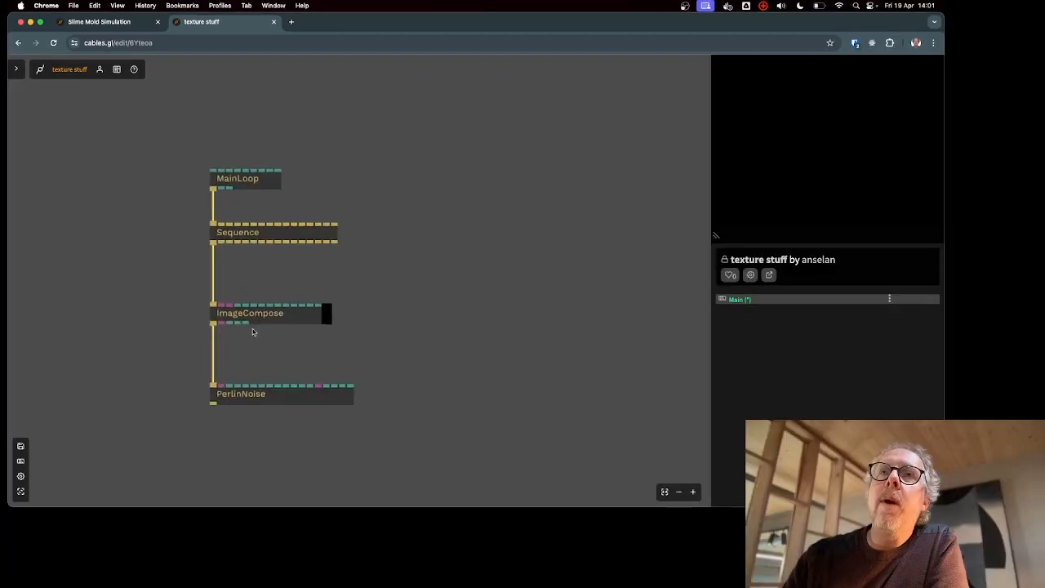
scroll(253, 328, up, 1)
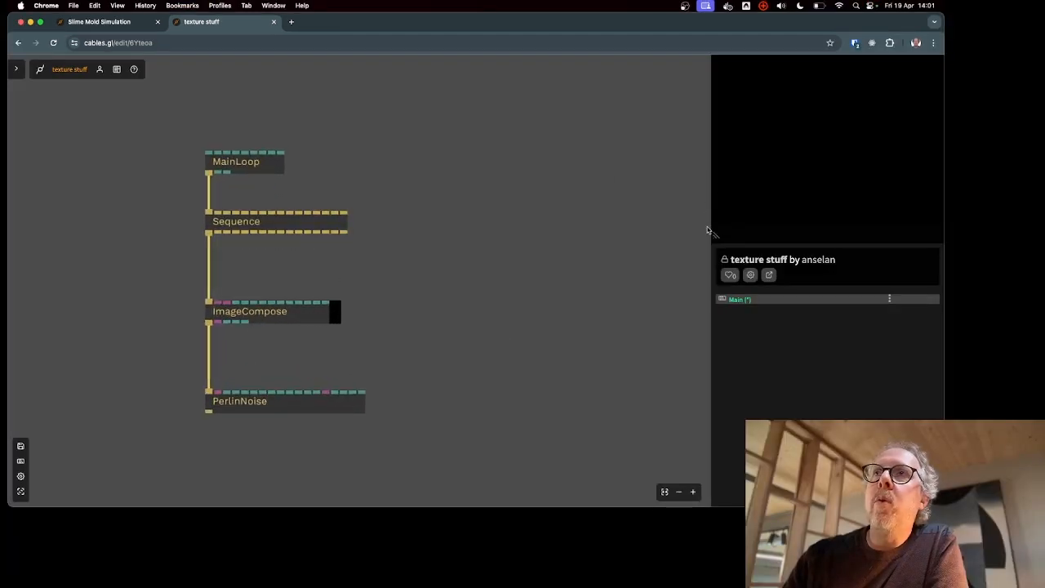
drag(714, 236, 663, 237)
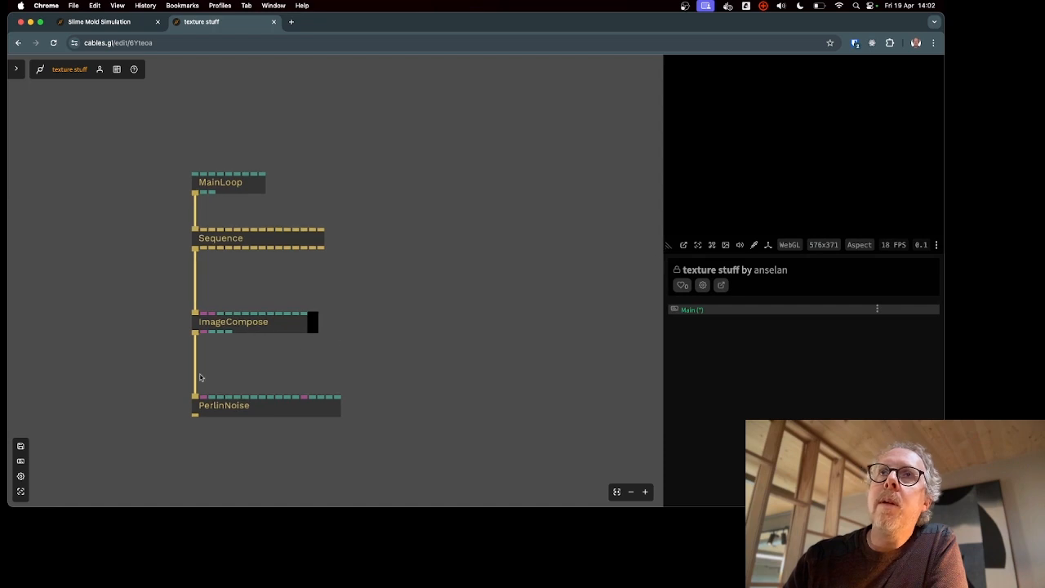
- Add a VizTexture op beside ImageCompose, connected to its texture output, to preview the noise
scroll(204, 325, up, 2)
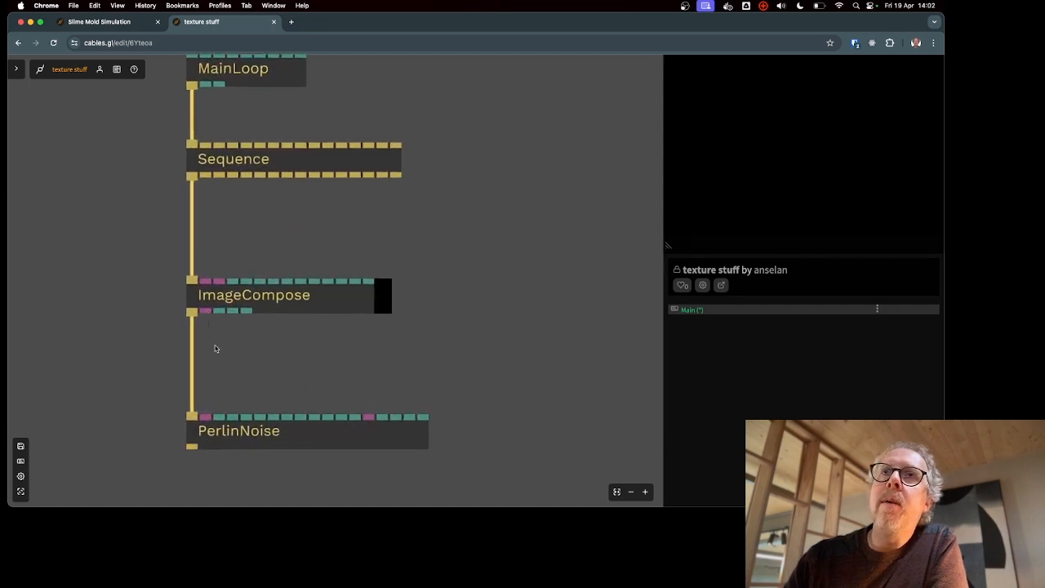
mouse_move(205, 315)
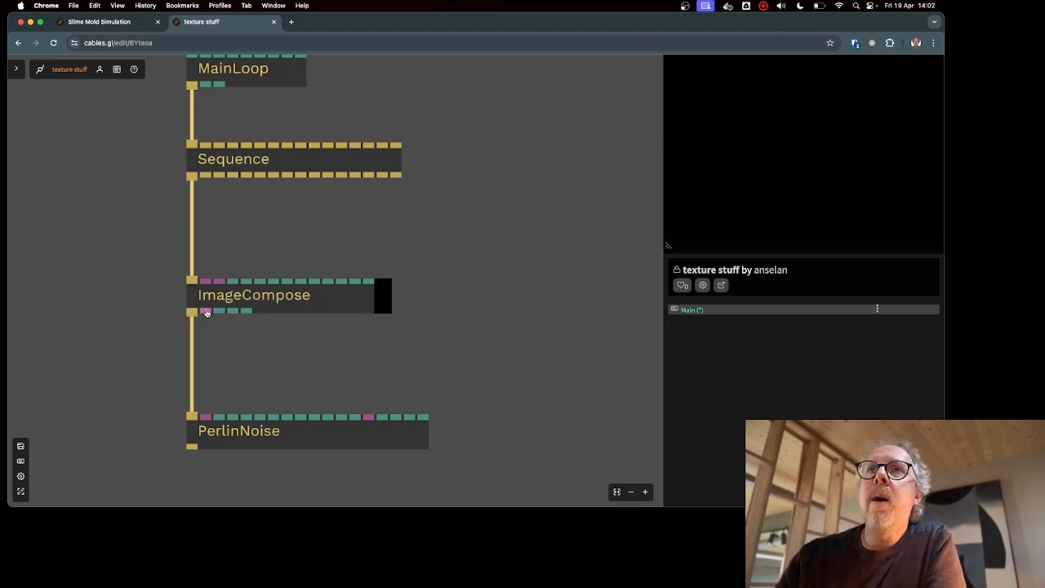
drag(207, 313, 74, 338)
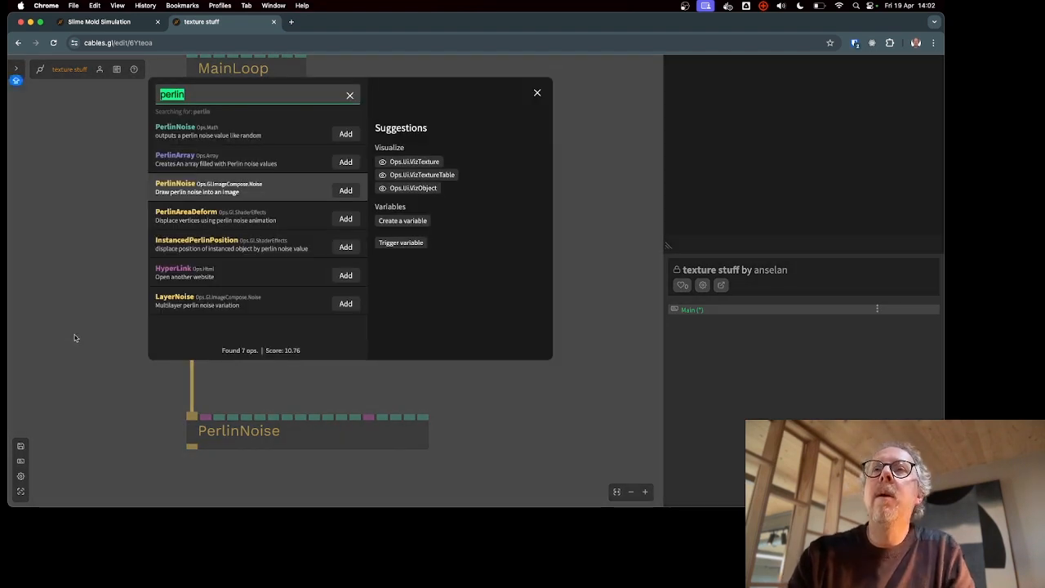
text(VIZ)
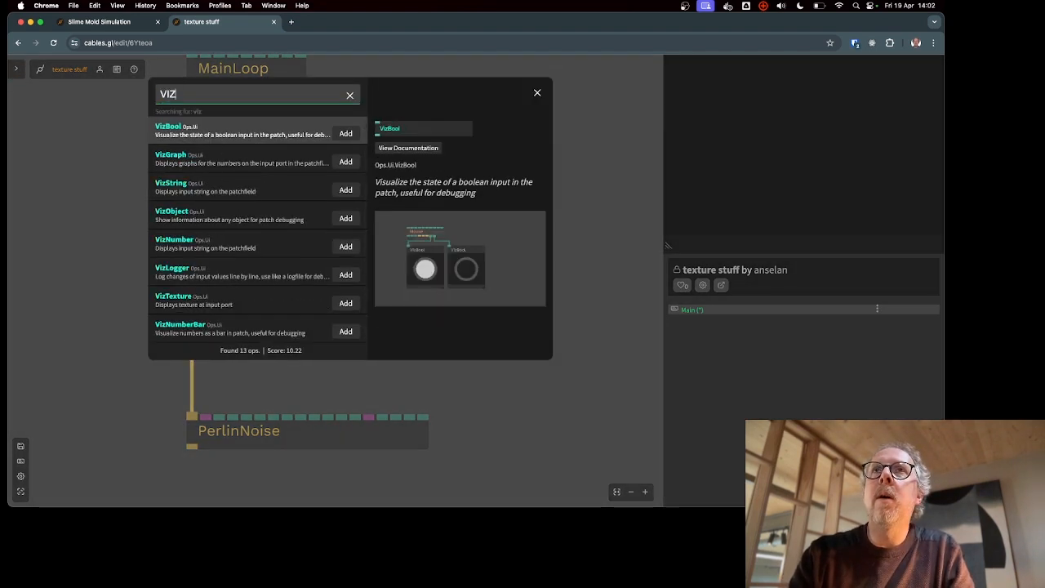
text(TE)
key(Return)
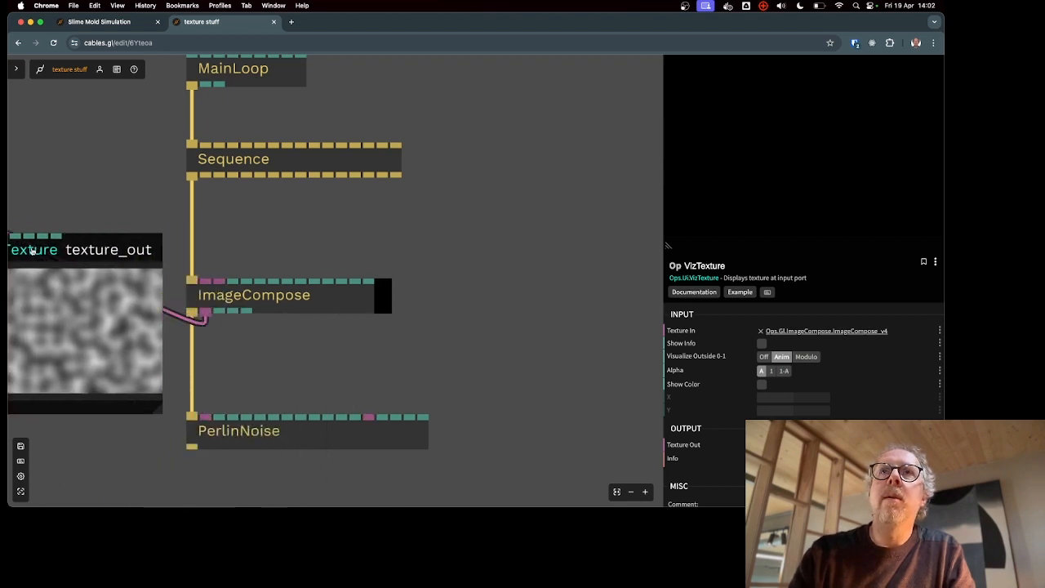
scroll(353, 366, down, 10)
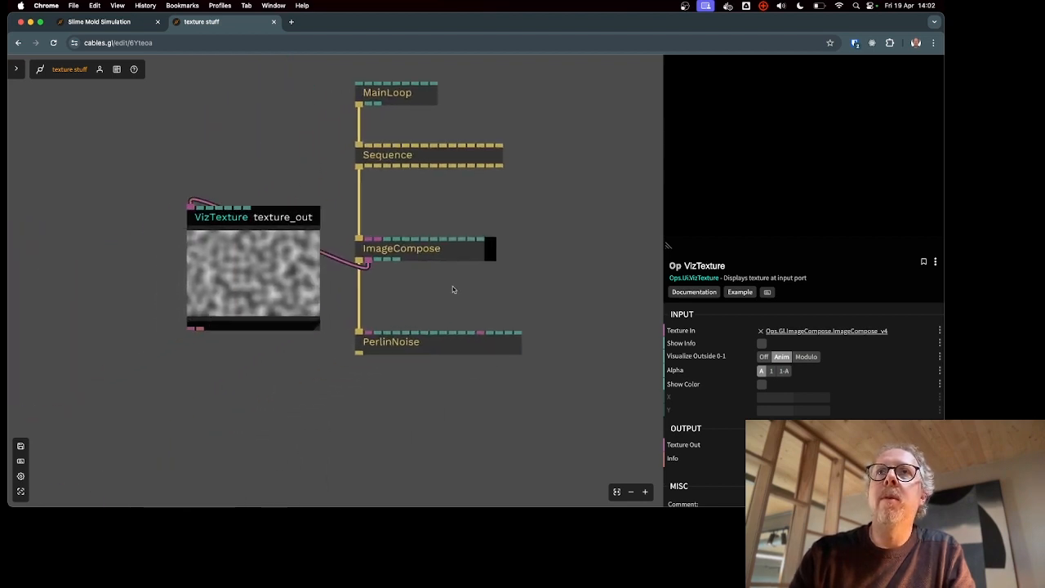
- Adjust the PerlinNoise op's position to X 5.87, Y 0.85 and Z 0.59
scroll(286, 339, up, 5)
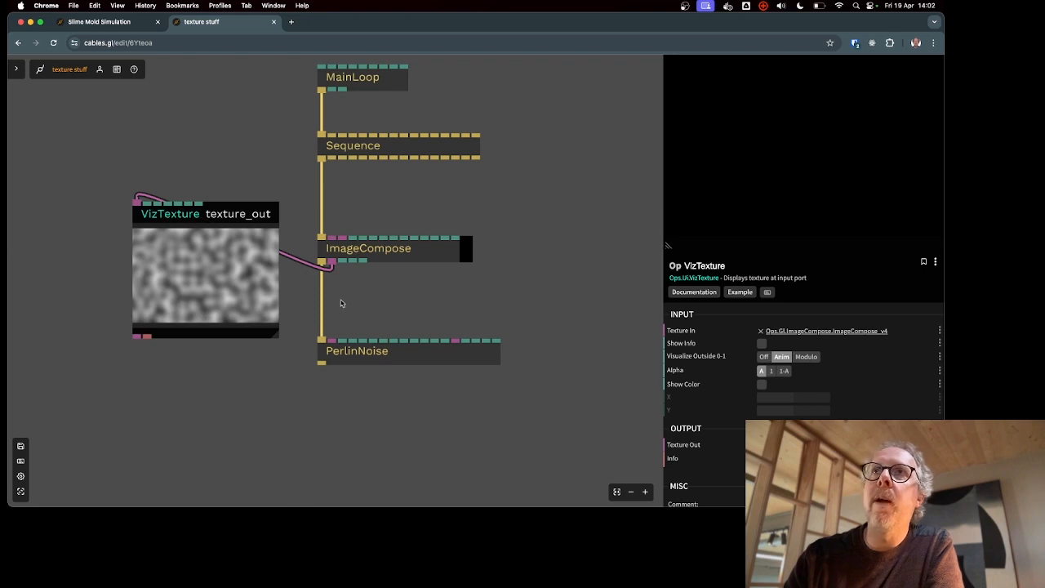
click(359, 352)
scroll(800, 343, down, 5)
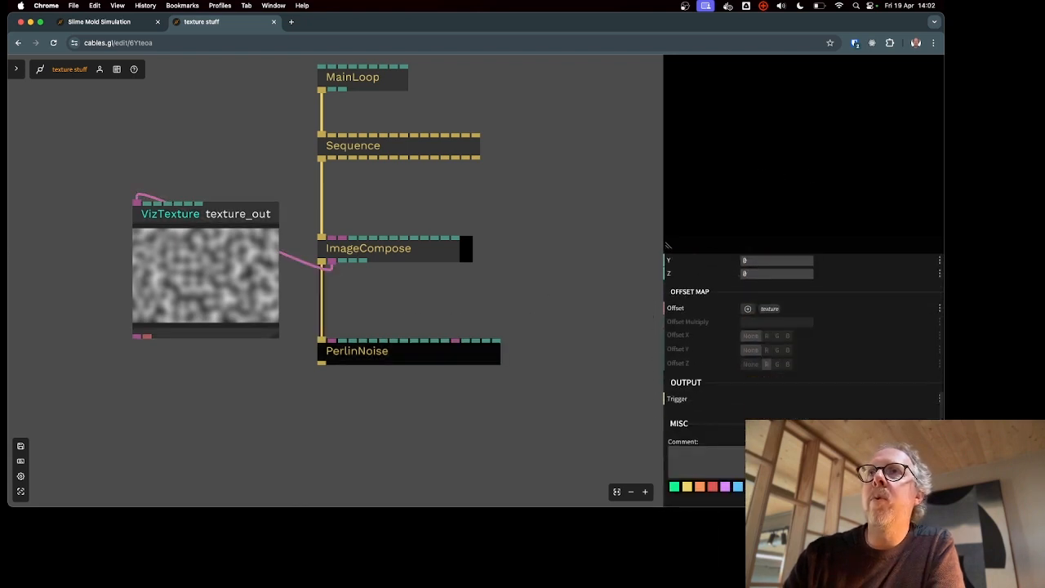
scroll(800, 343, up, 4)
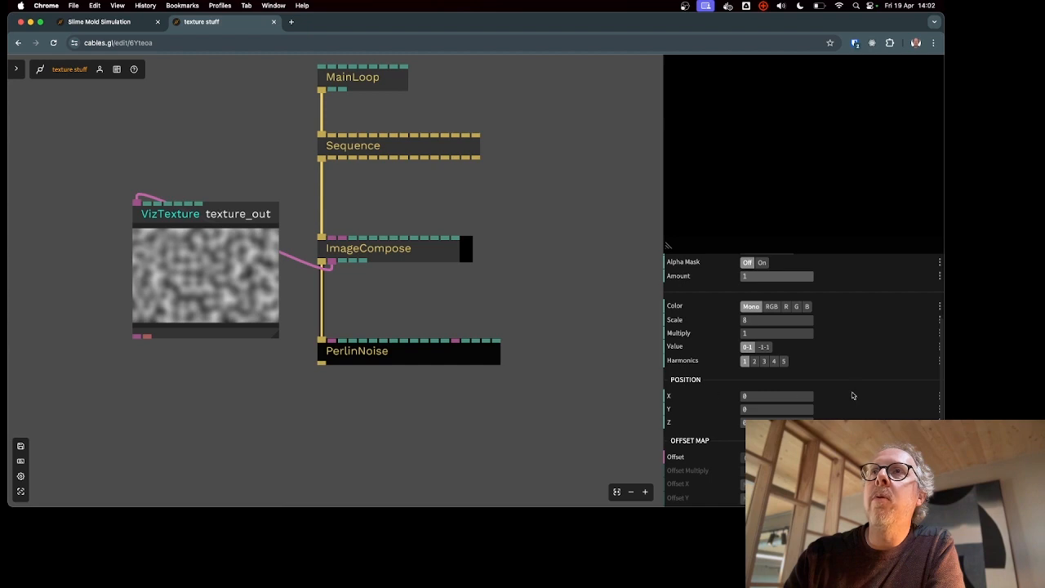
scroll(853, 395, up, 2)
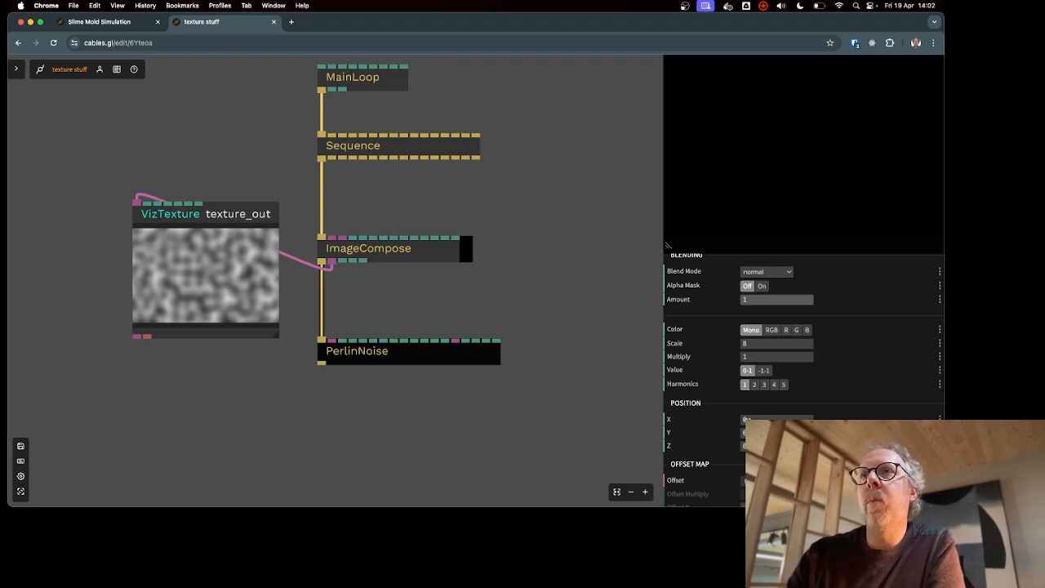
drag(748, 419, 776, 447)
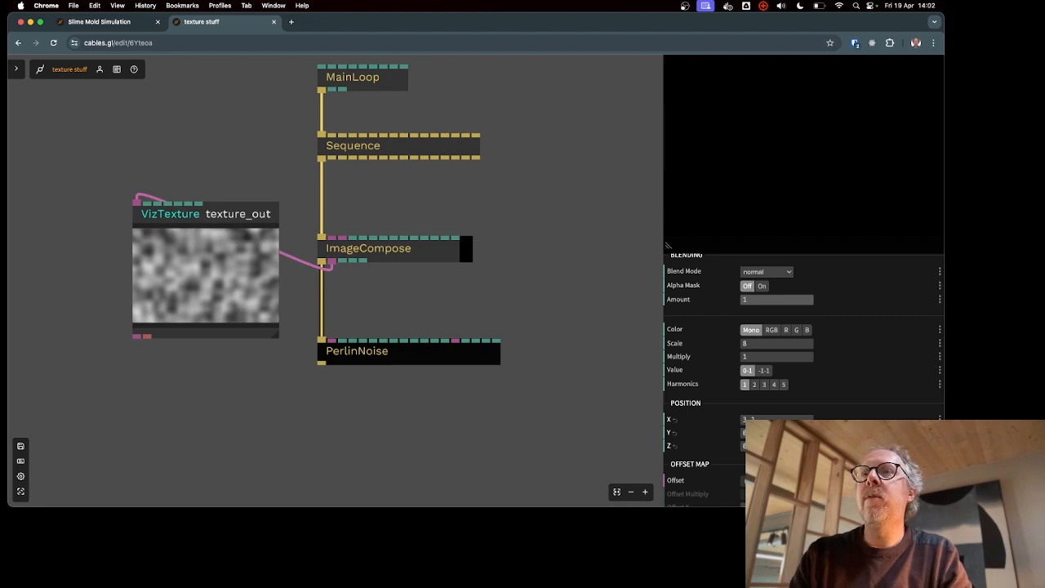
drag(760, 420, 777, 420)
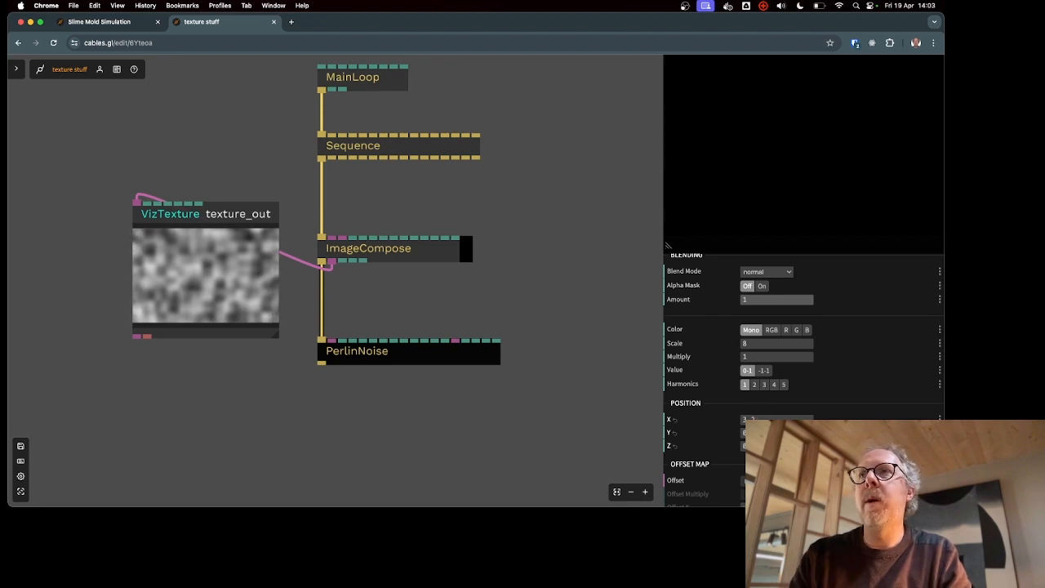
scroll(793, 400, down, 3)
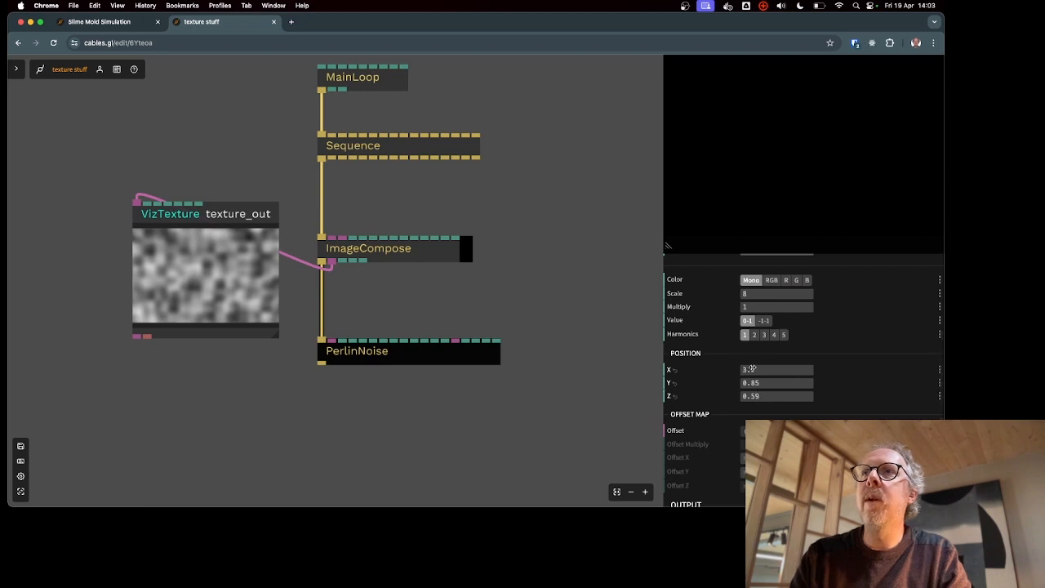
drag(776, 370, 678, 370)
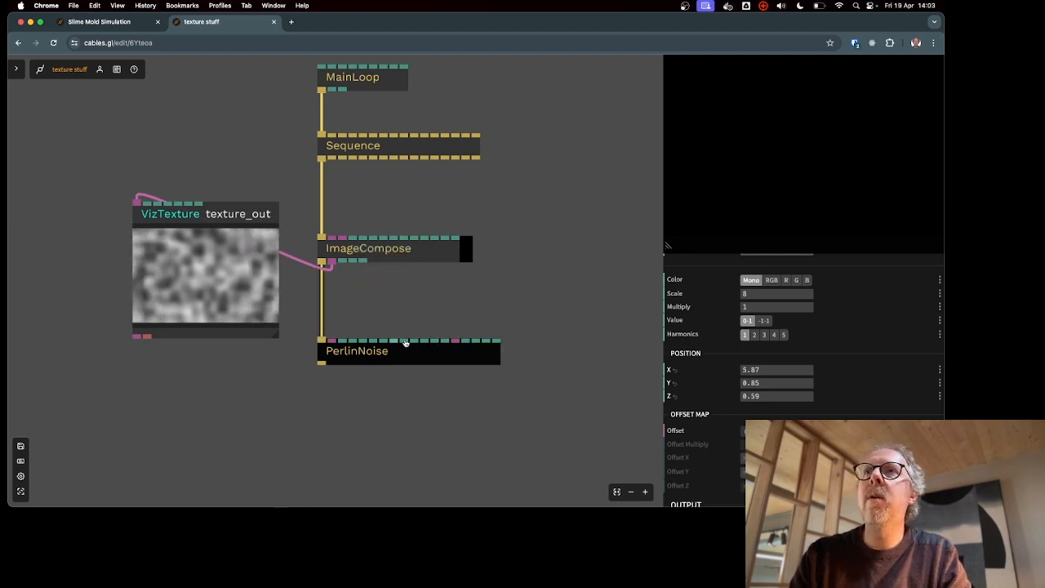
- Add a Timer op above PerlinNoise, connected to its position X input
drag(421, 343, 420, 296)
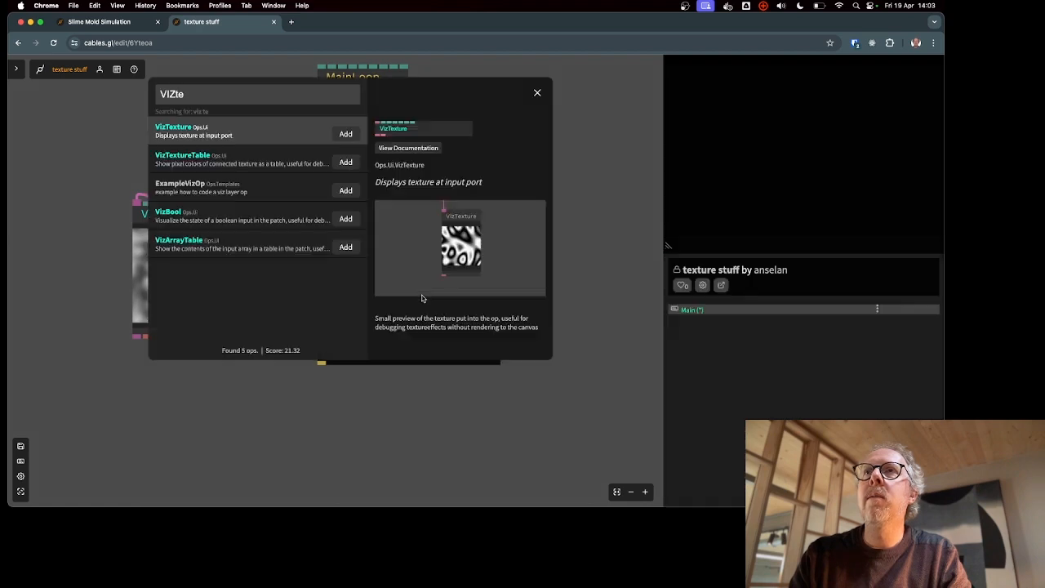
text(timer)
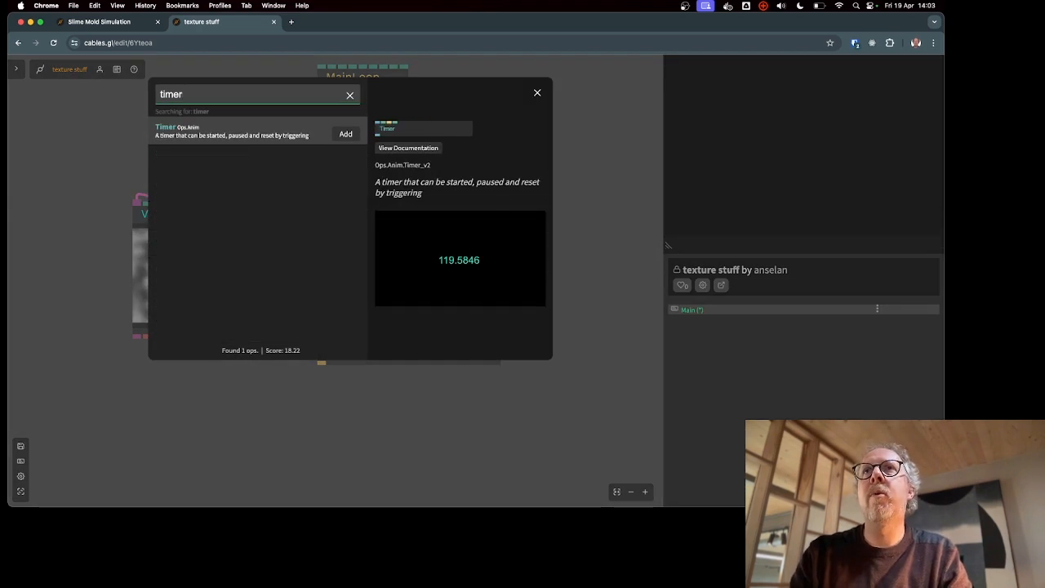
key(Return)
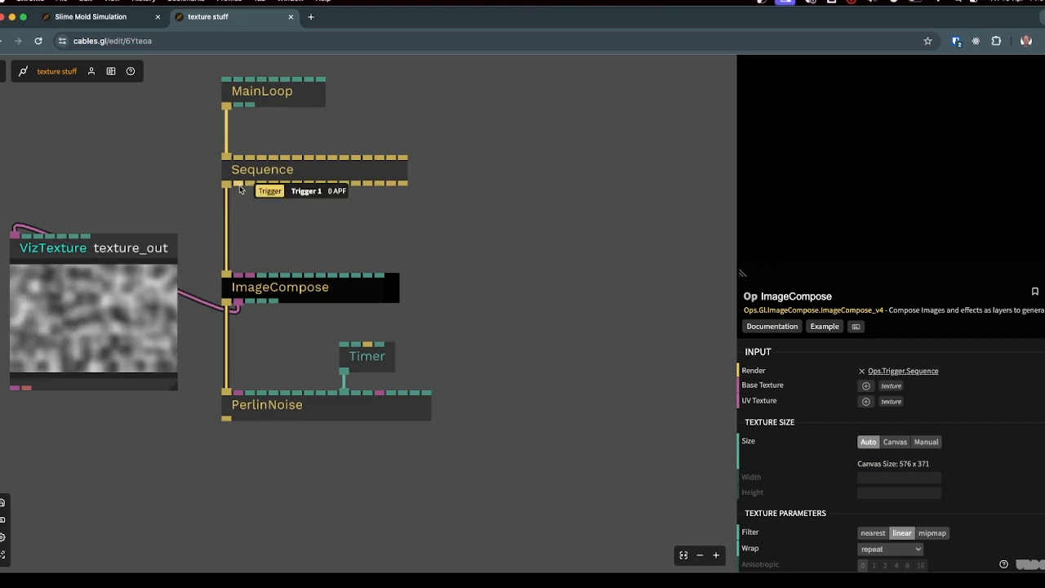
- Add a Rectangle op connected to the Sequence op's second trigger output and place it level with ImageCompose
drag(239, 189, 584, 294)
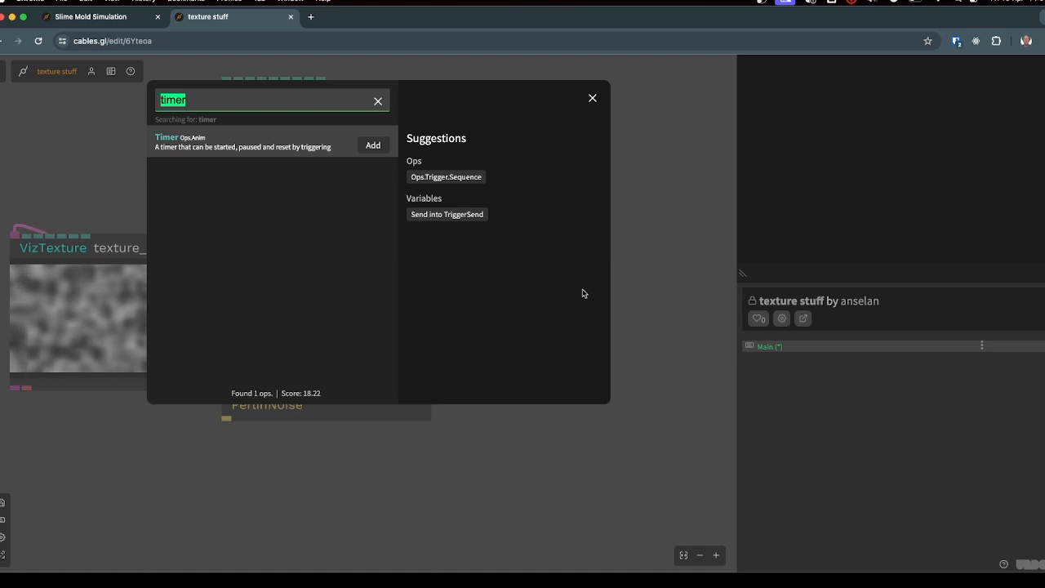
text(rectangle)
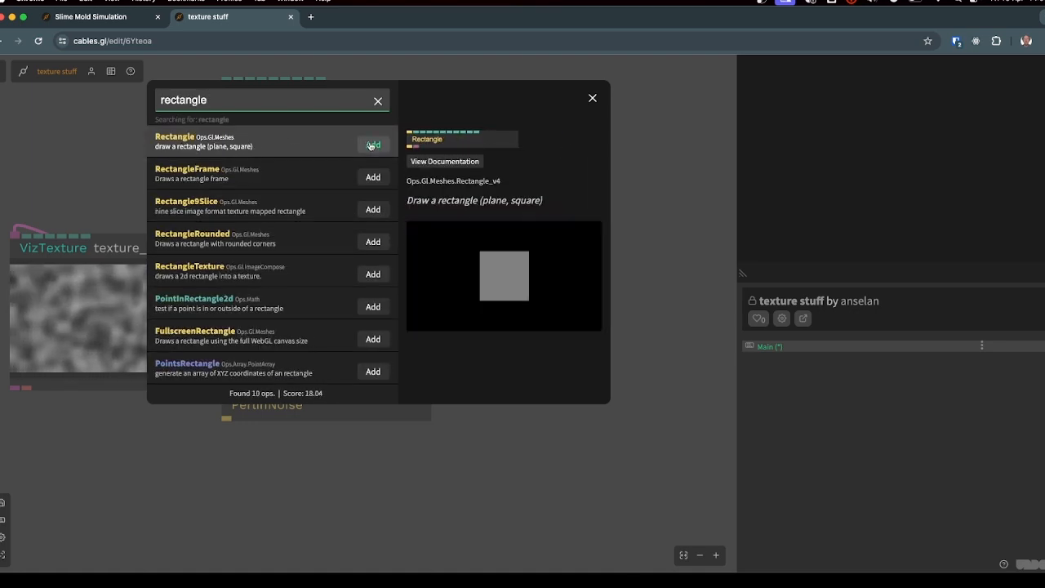
click(373, 145)
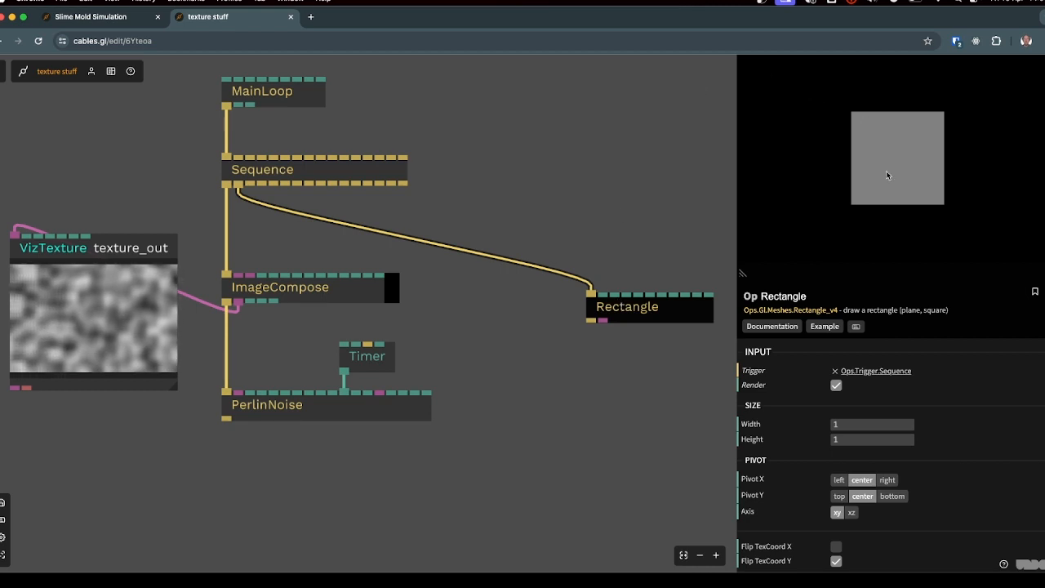
scroll(594, 460, down, 2)
scroll(595, 459, right, 2)
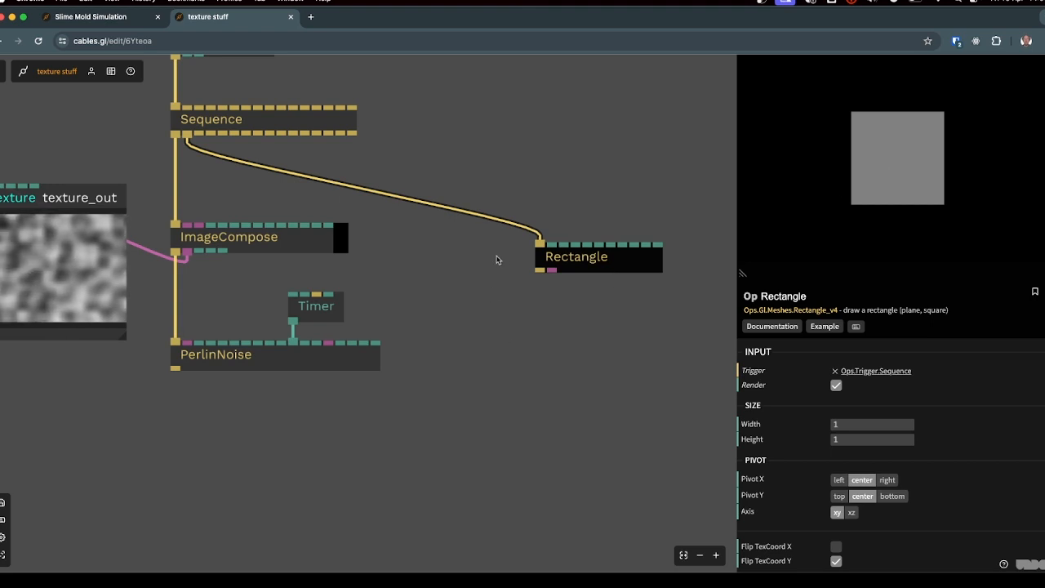
mouse_move(597, 263)
mouse_down()
mouse_move(517, 260)
mouse_move(601, 249)
mouse_up()
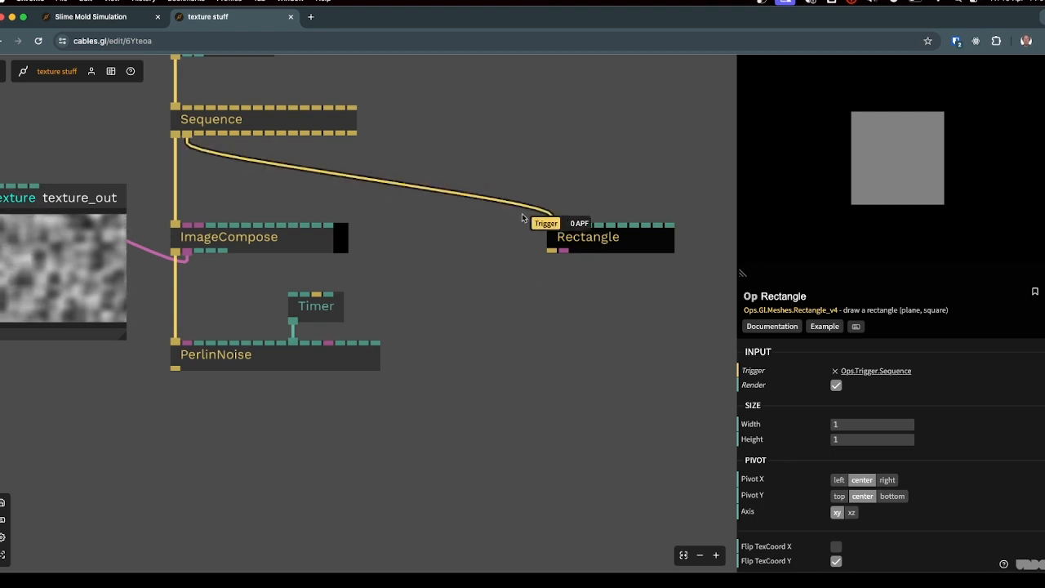
- Insert a BasicMaterial op into the connection between Sequence and Rectangle, and move Rectangle below it
click(490, 201)
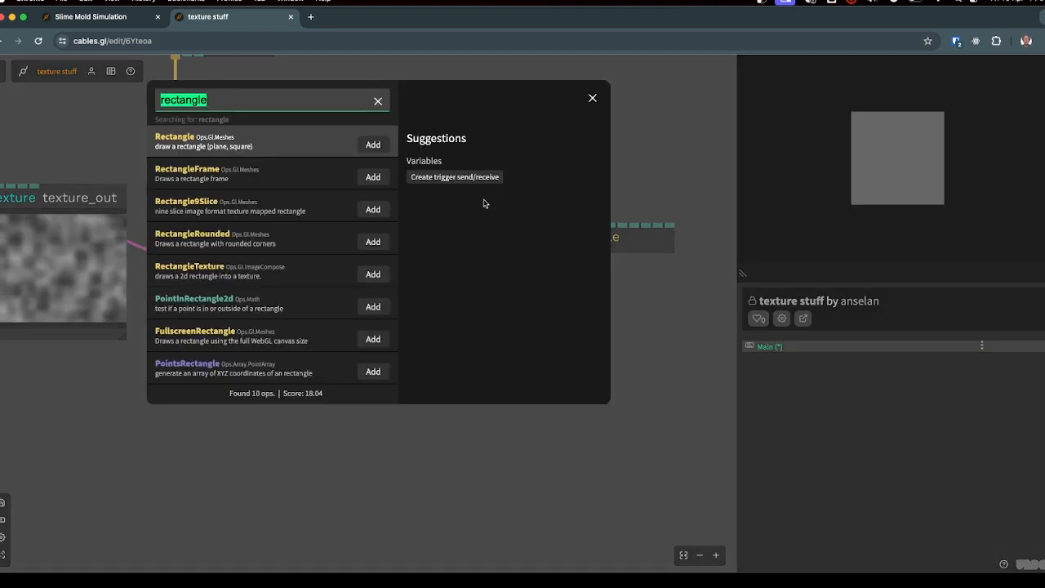
text(basic)
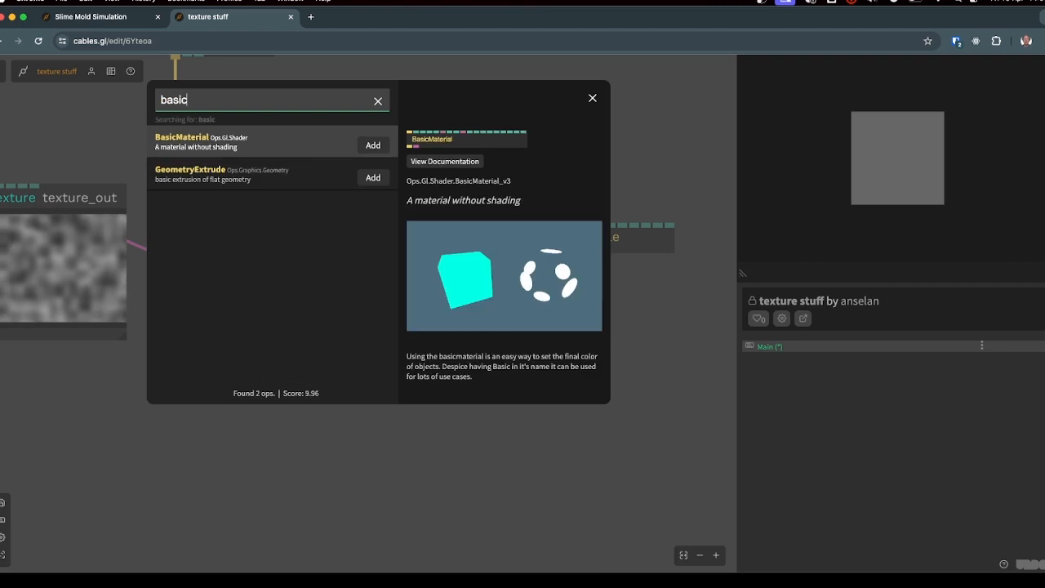
key(Return)
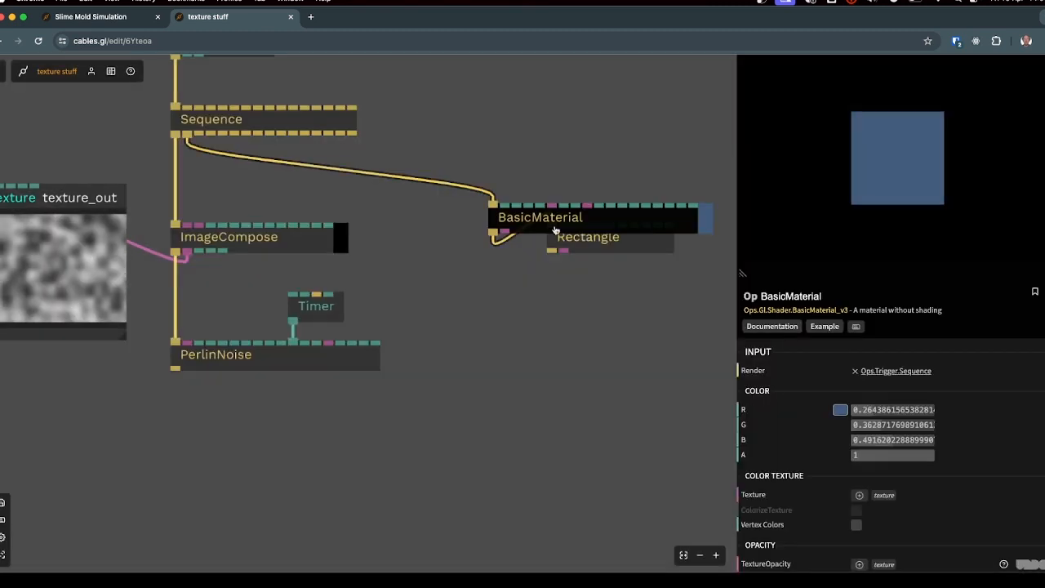
drag(607, 236, 565, 316)
- Set the BasicMaterial color to a bright blue of about R 0, G 0.45, B 1
click(603, 221)
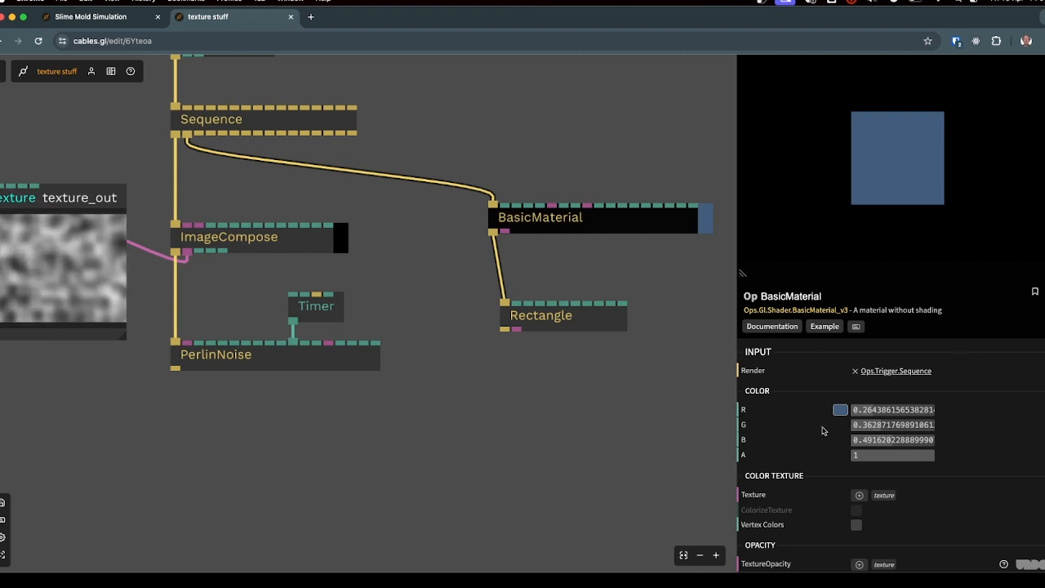
click(840, 410)
mouse_move(908, 441)
mouse_down()
mouse_move(979, 419)
mouse_move(1000, 395)
mouse_up()
click(641, 283)
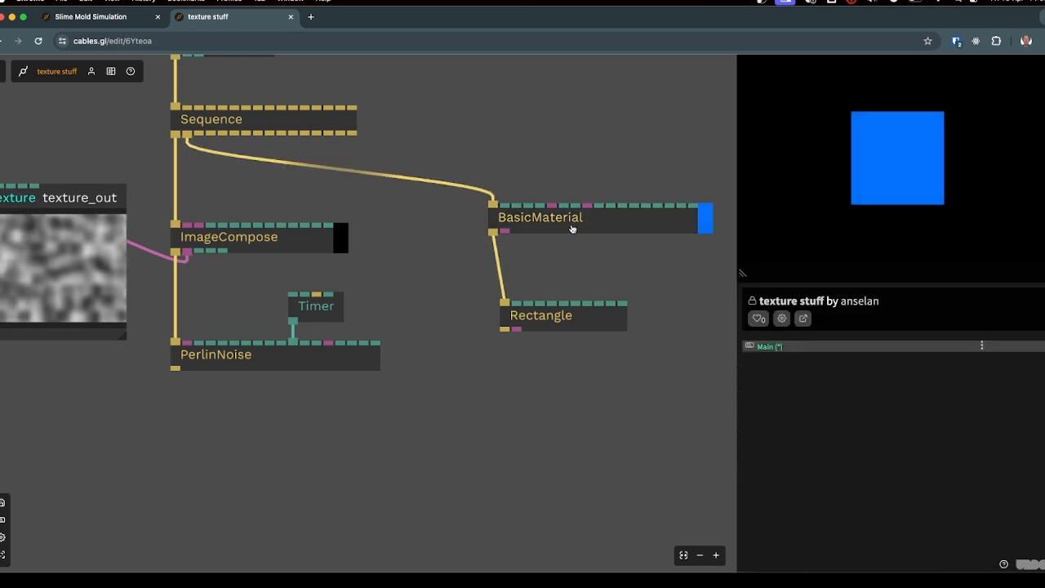
click(563, 220)
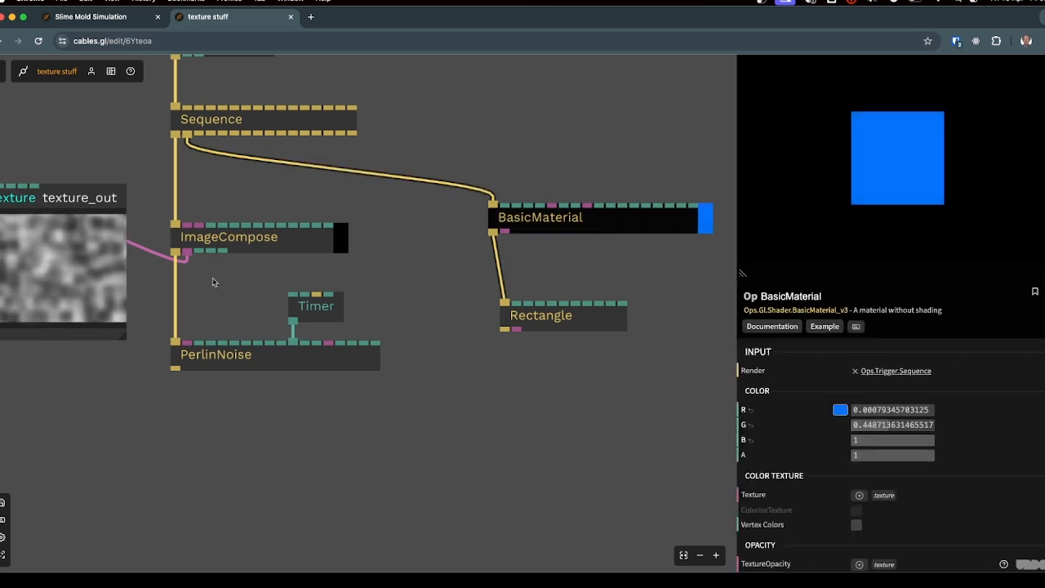
- Connect ImageCompose's texture output to the Texture input of BasicMaterial so the noise covers the rectangle
mouse_move(186, 254)
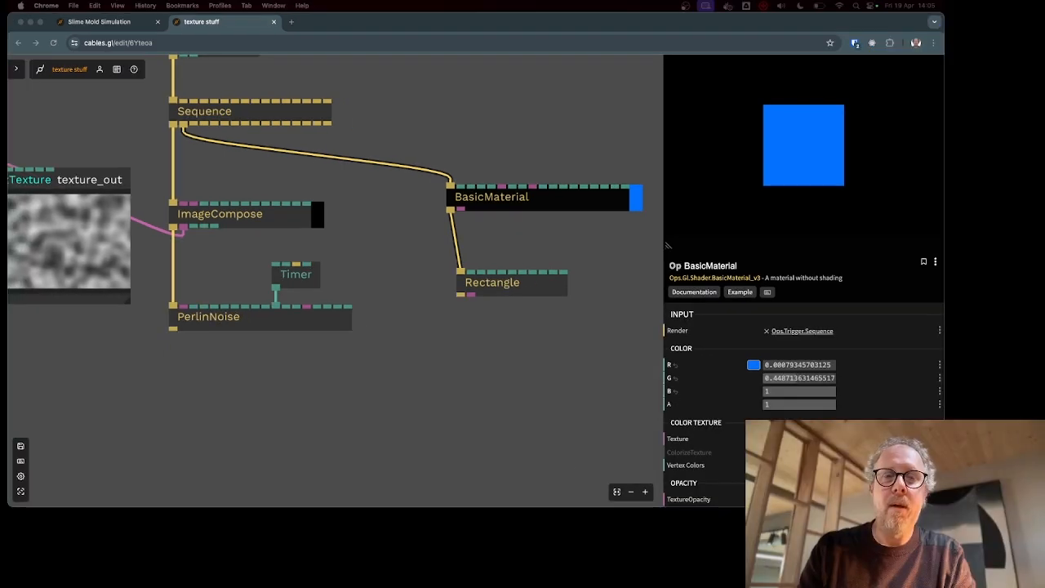
click(183, 229)
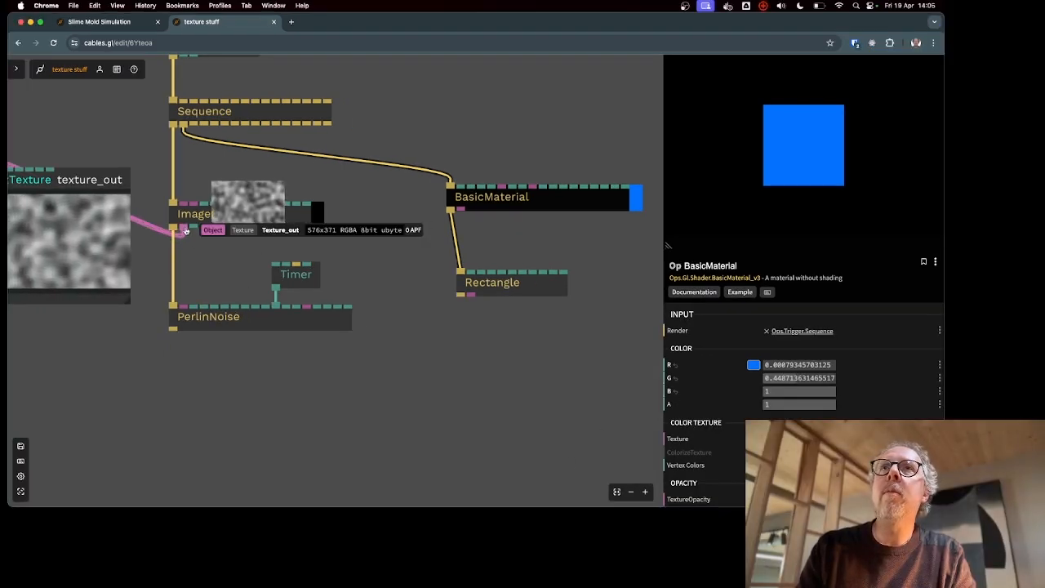
drag(184, 228, 504, 189)
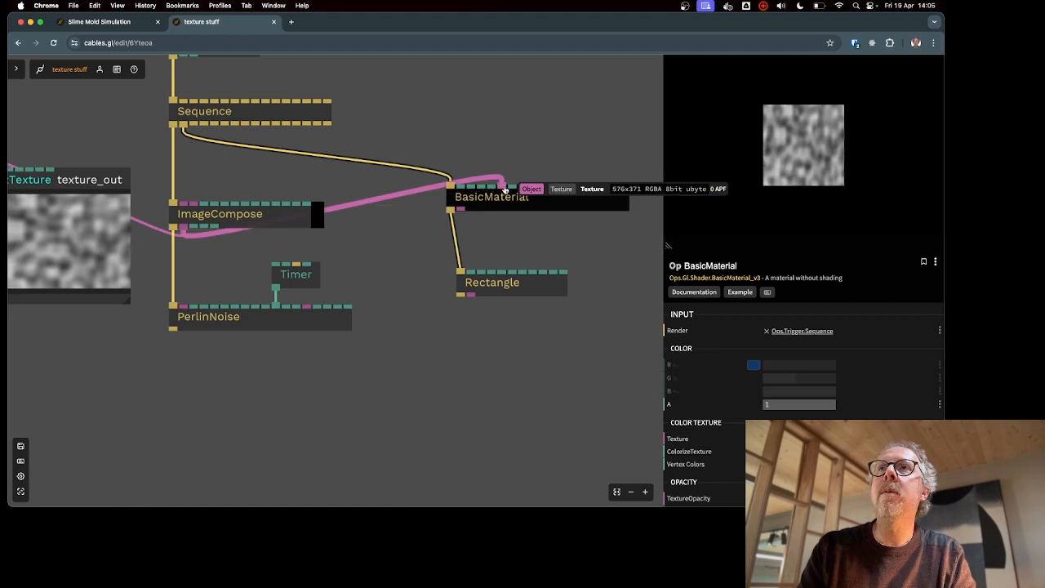
- Set the Rectangle op's width to 1.73 and its height to 1.36
click(474, 282)
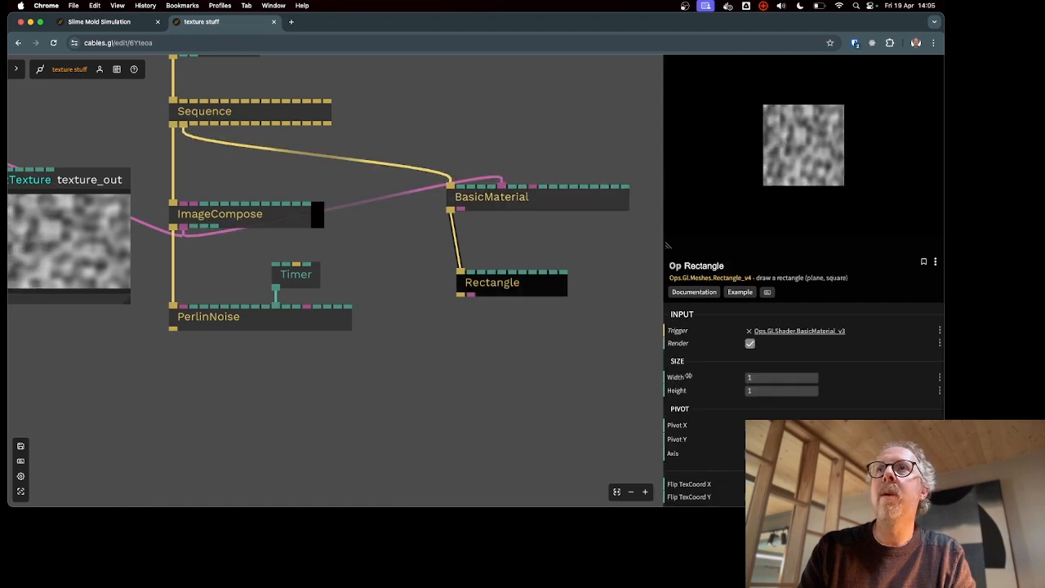
drag(753, 381, 687, 378)
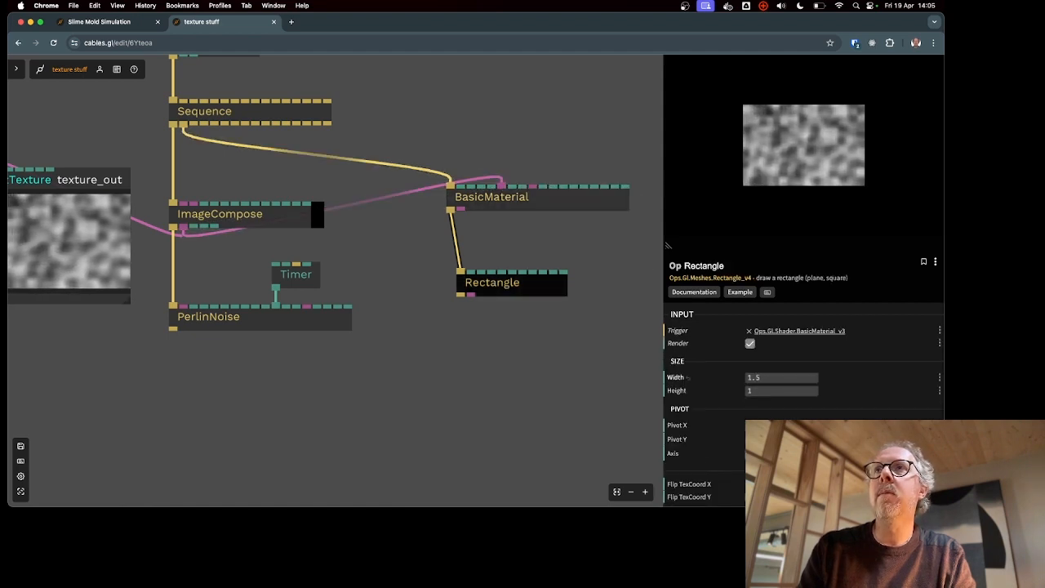
drag(751, 392, 752, 391)
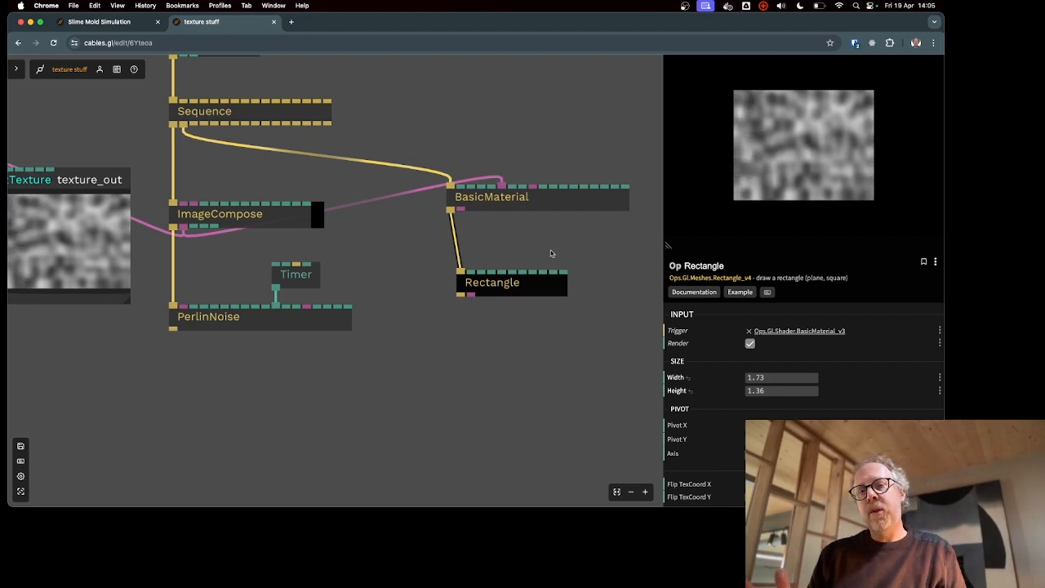
click(503, 249)
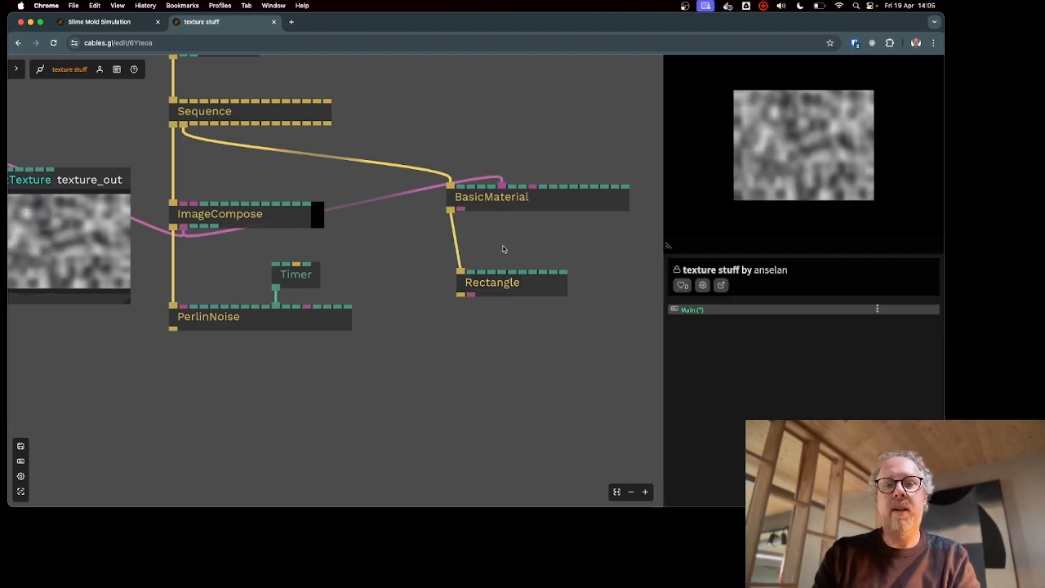
- Disconnect the noise texture from BasicMaterial and delete the BasicMaterial op between Sequence and Rectangle
right_click(502, 188)
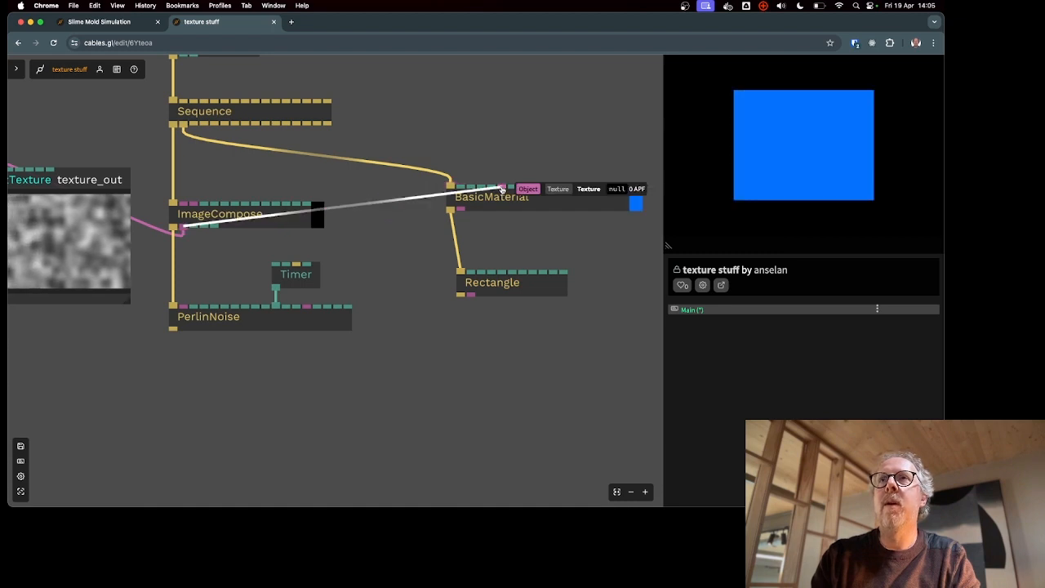
click(498, 198)
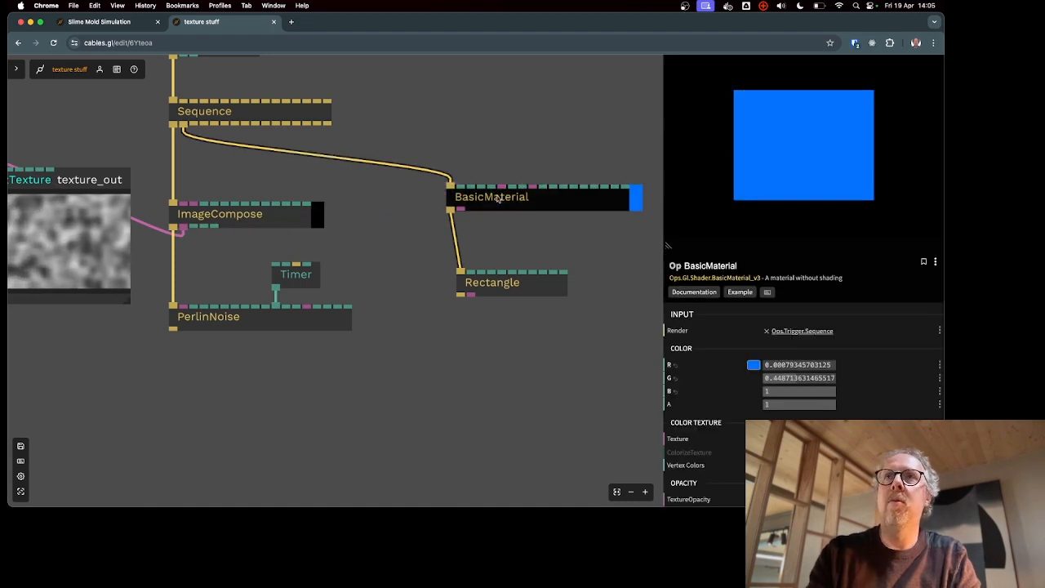
key(Delete)
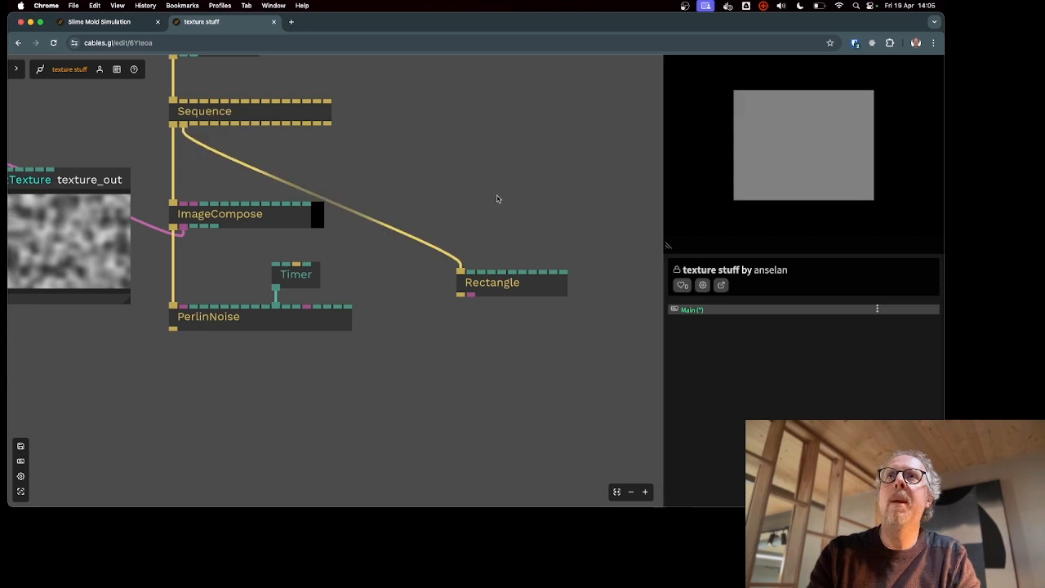
- Insert a PhongMaterial op into the connection between Sequence and Rectangle, and align it directly above Rectangle
click(401, 231)
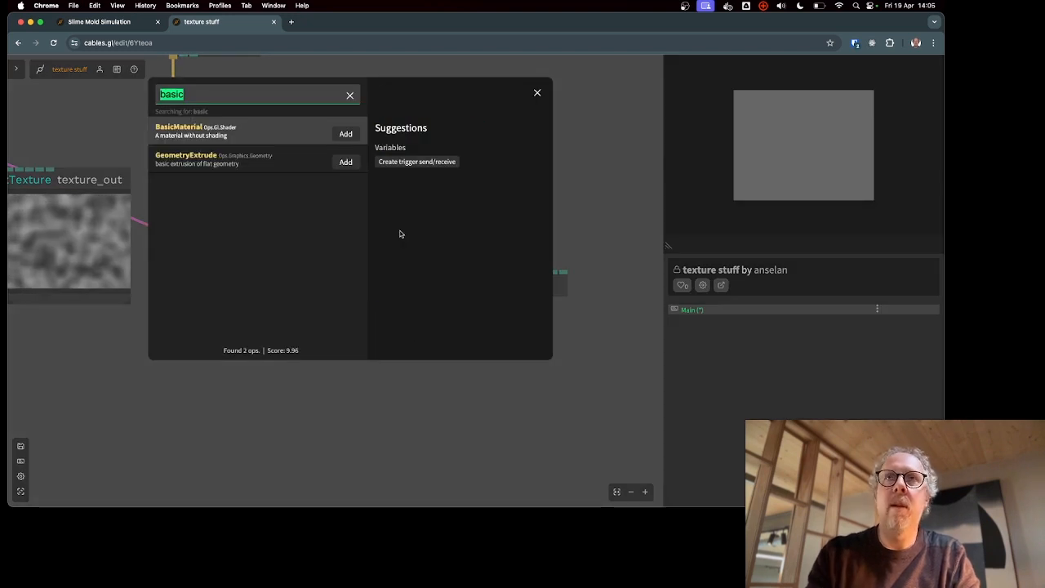
text(phong)
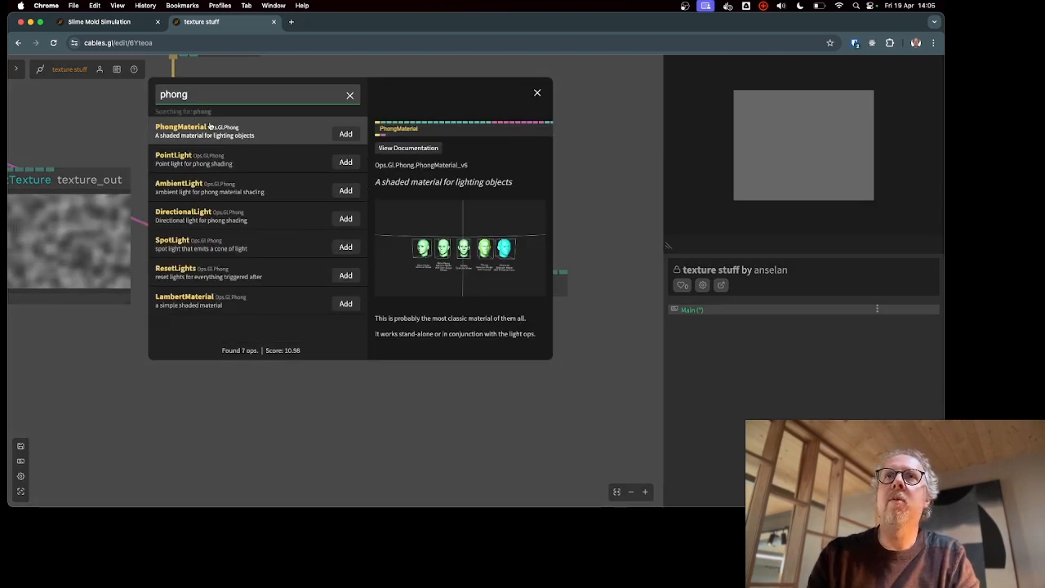
click(343, 133)
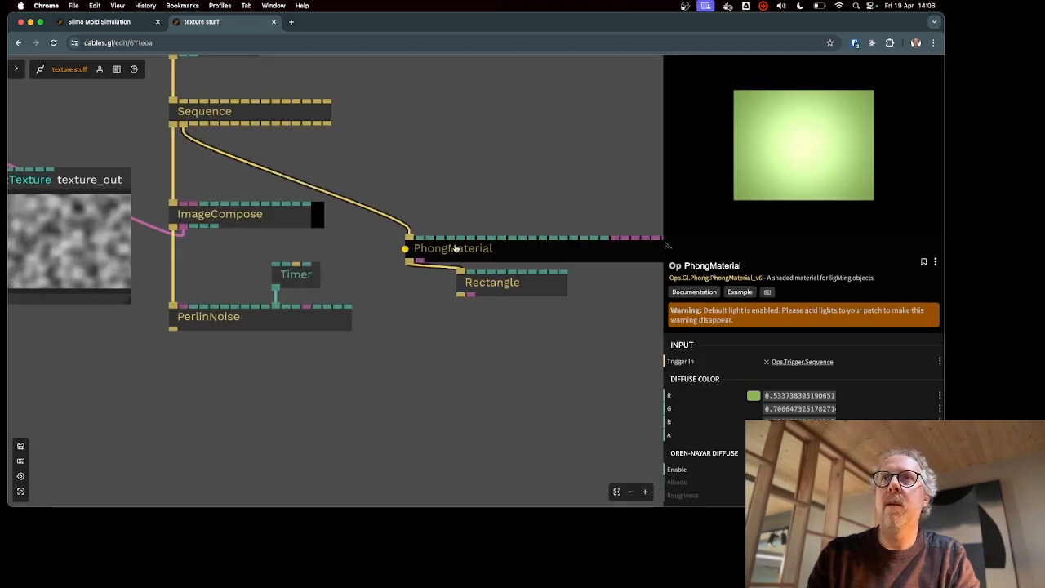
drag(454, 242, 496, 212)
drag(495, 281, 486, 282)
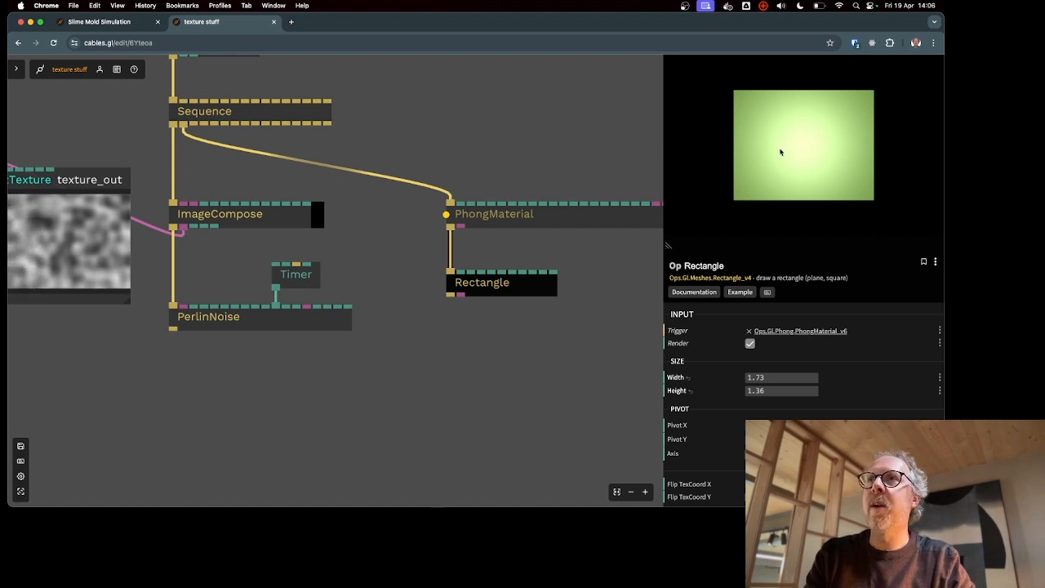
click(514, 221)
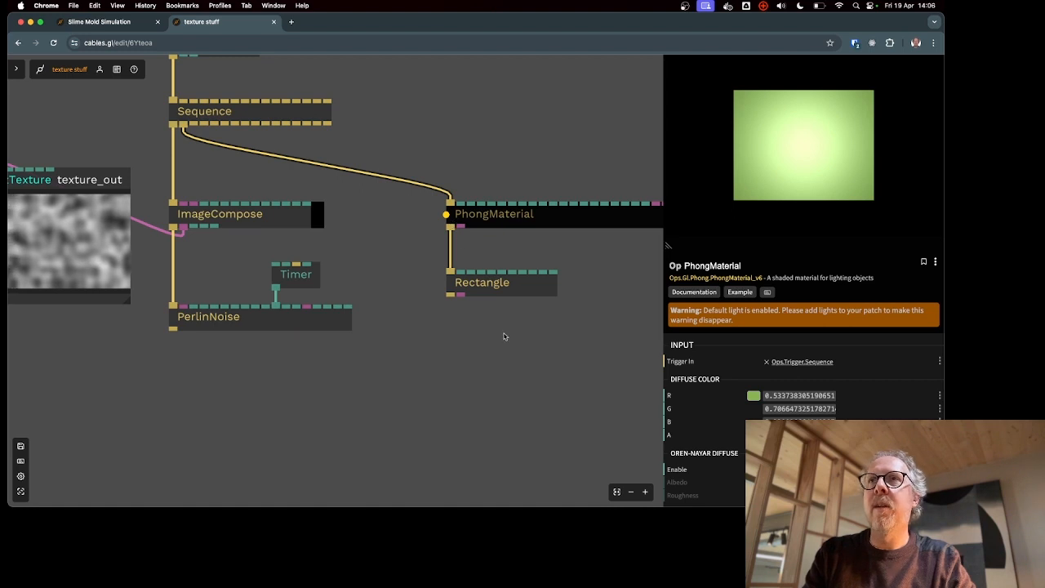
- Move Rectangle and PhongMaterial further down in the patch, leaving room between them for another op
drag(504, 343, 445, 379)
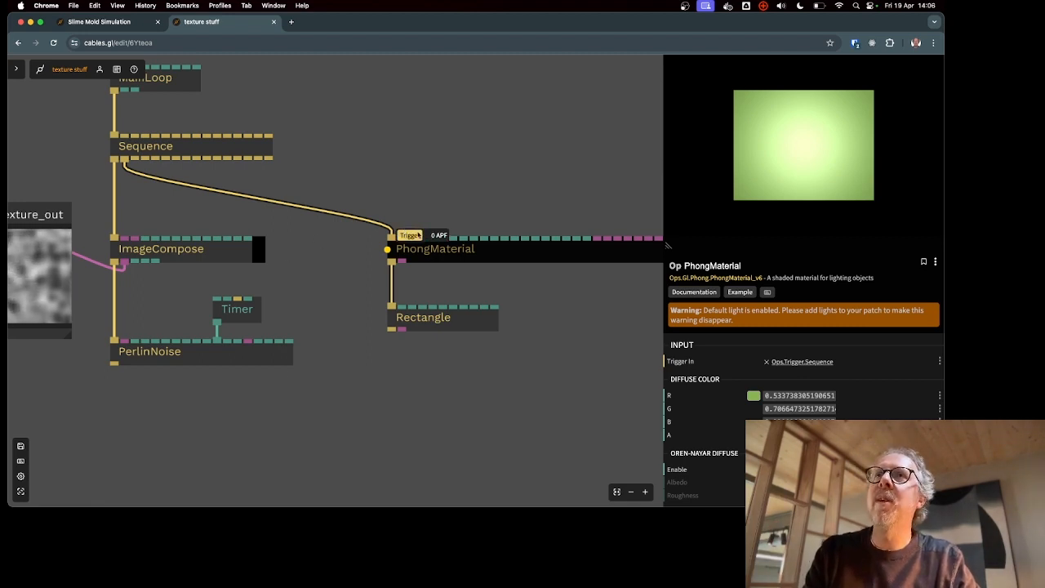
drag(423, 318, 423, 334)
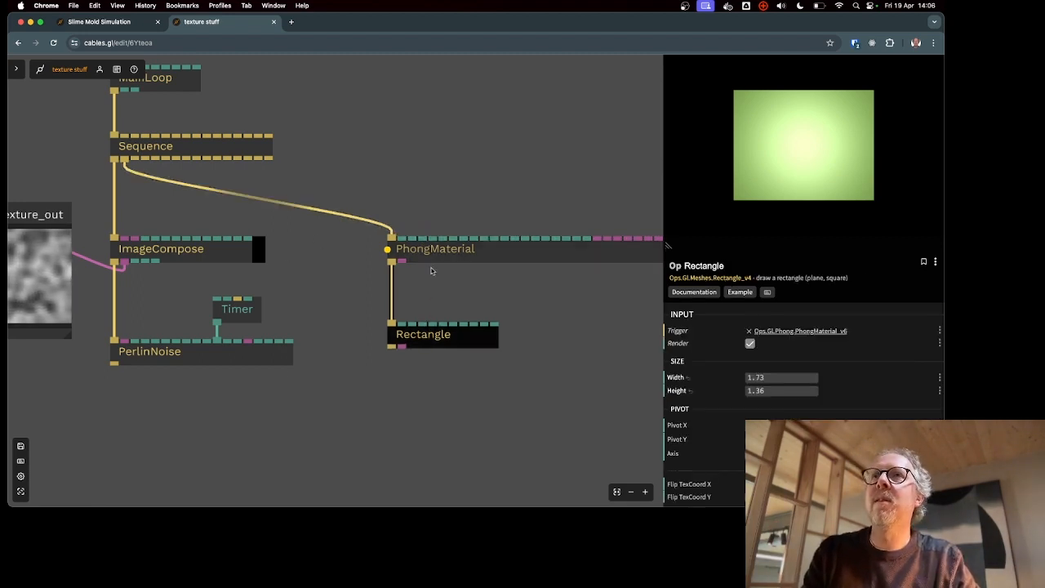
drag(439, 251, 439, 268)
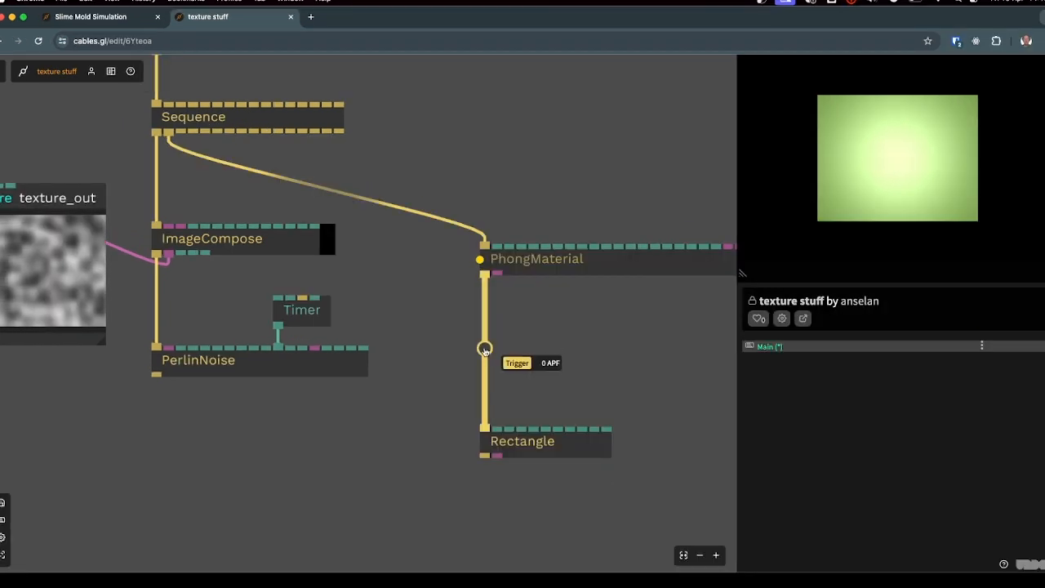
- Search the ops for "displace" and choose VertexDisplacementMap for insertion into the connection between PhongMaterial and Rectangle
click(484, 348)
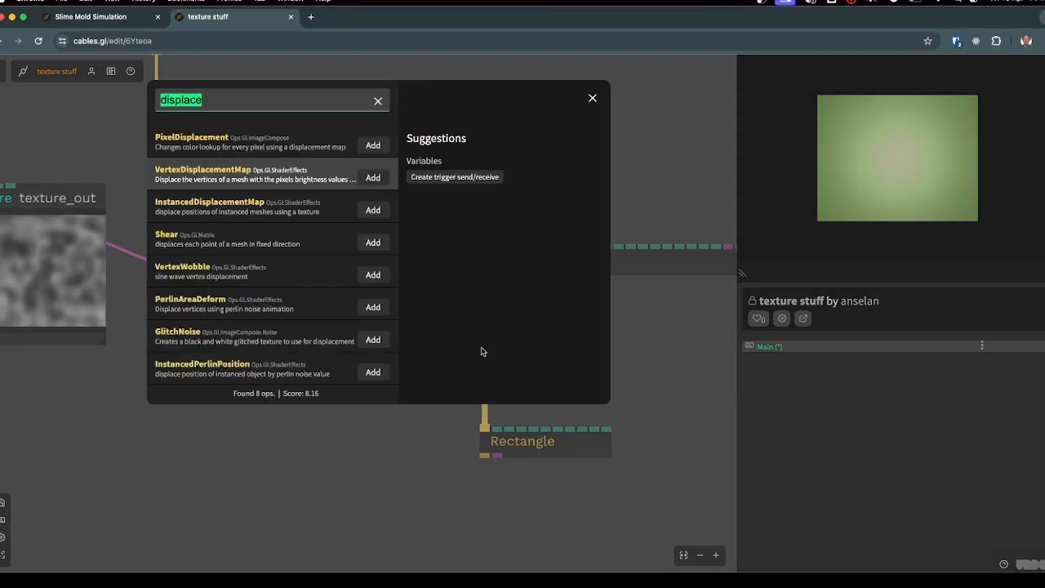
text(dis)
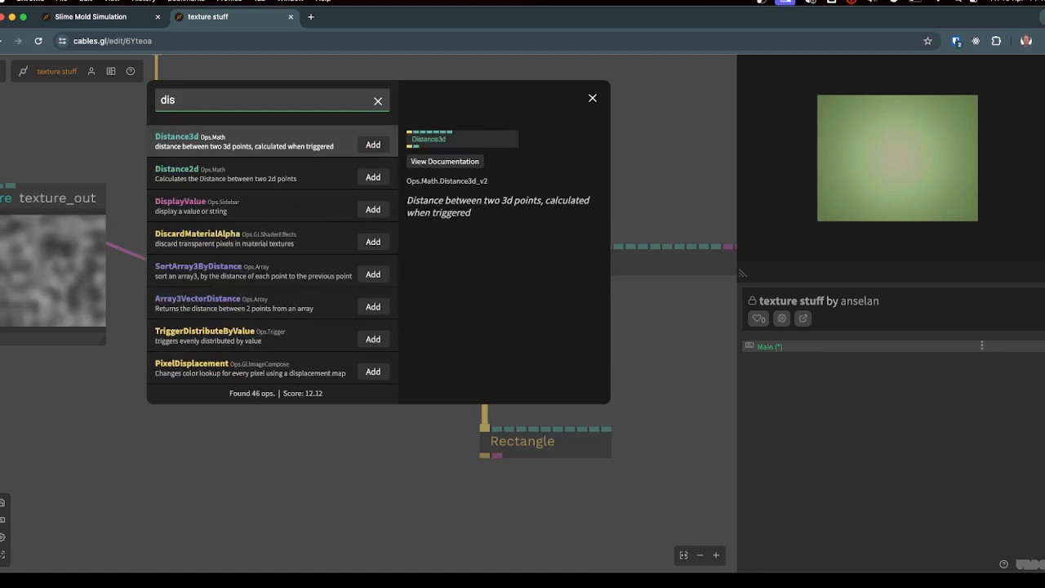
text(place)
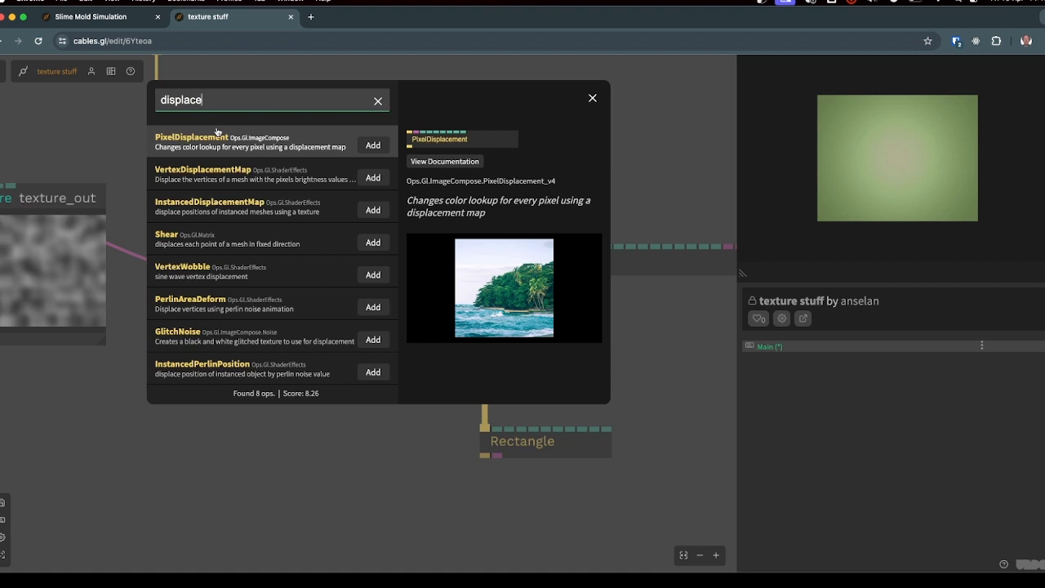
click(292, 180)
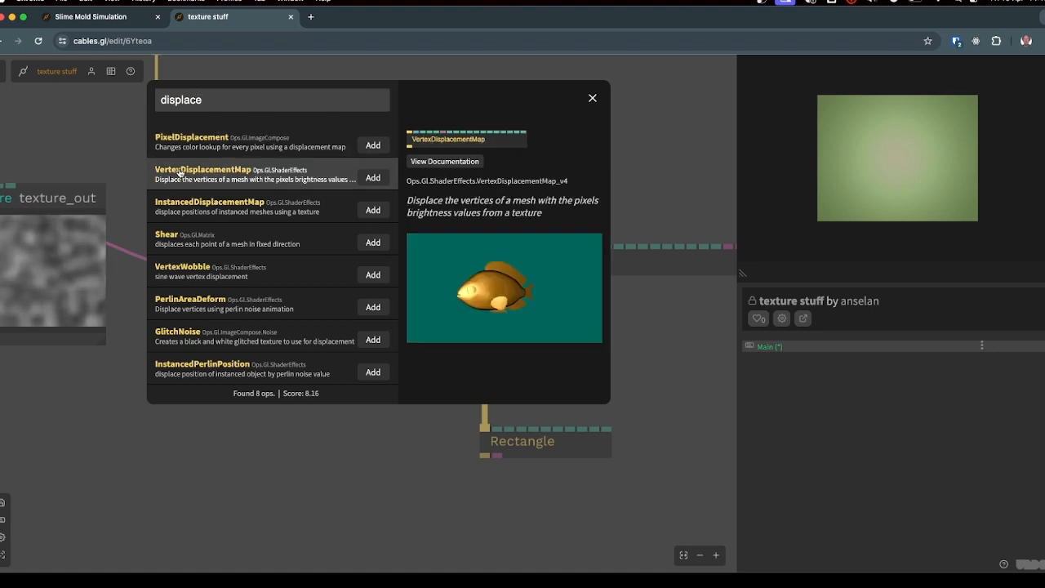
- Add a VertexDisplacementMap op between PhongMaterial and Rectangle and select it
click(373, 177)
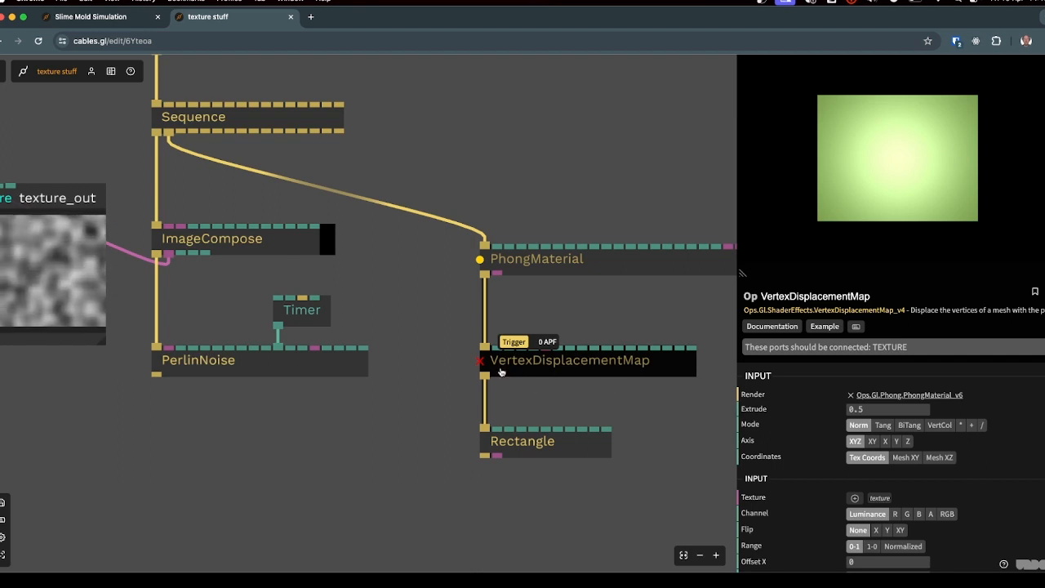
scroll(502, 371, up, 5)
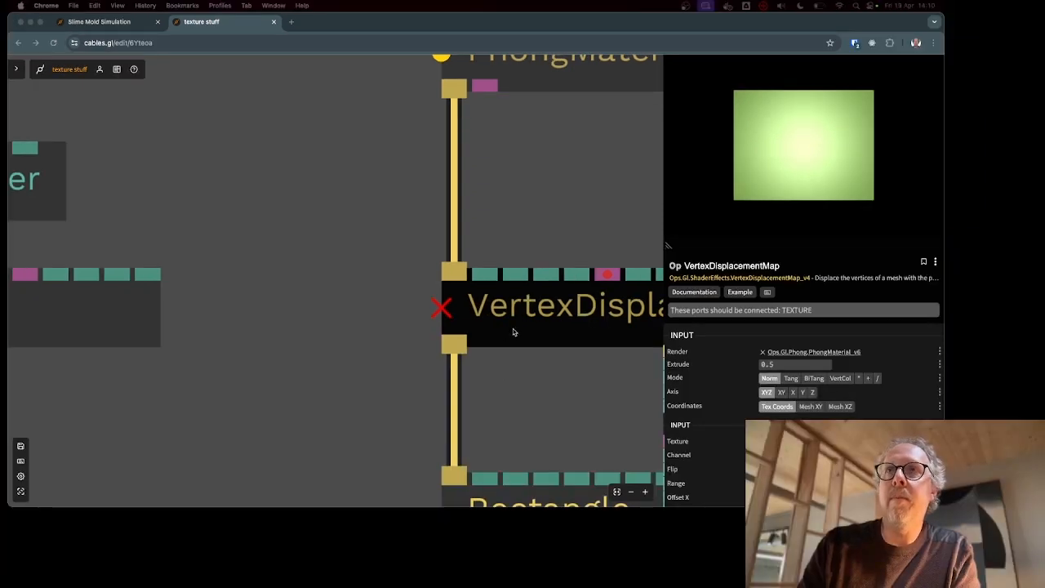
click(458, 307)
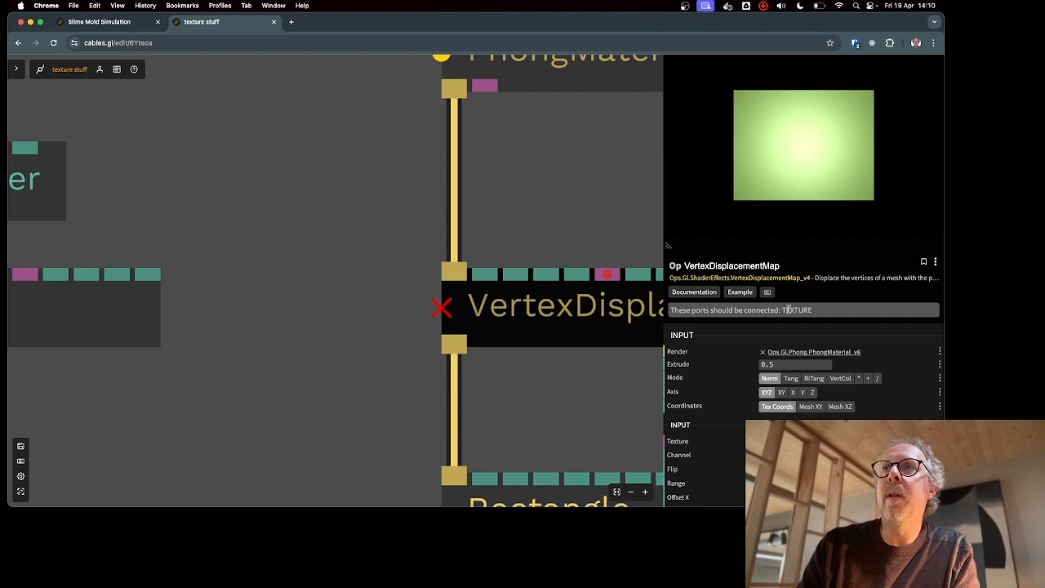
- Connect ImageCompose's texture output to VertexDisplacementMap's Texture input, and widen the render preview area
drag(512, 388, 370, 433)
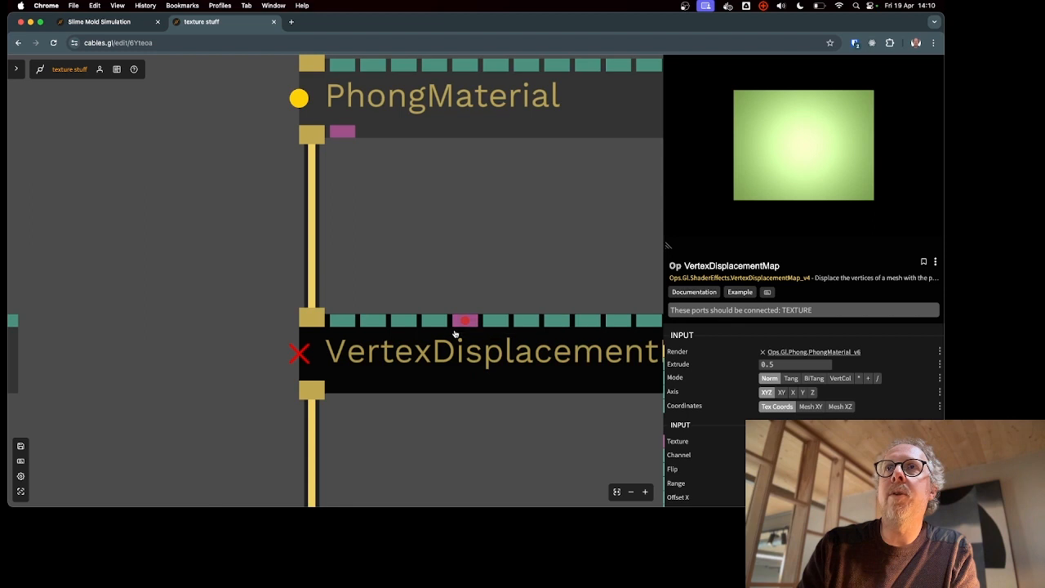
scroll(453, 428, down, 3)
scroll(454, 429, down, 3)
drag(463, 434, 469, 383)
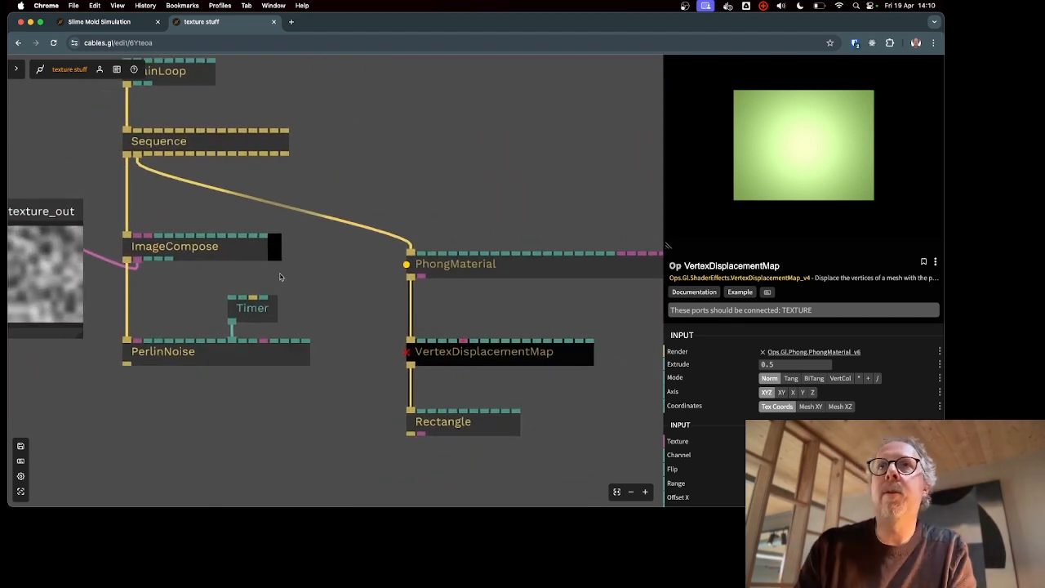
click(196, 251)
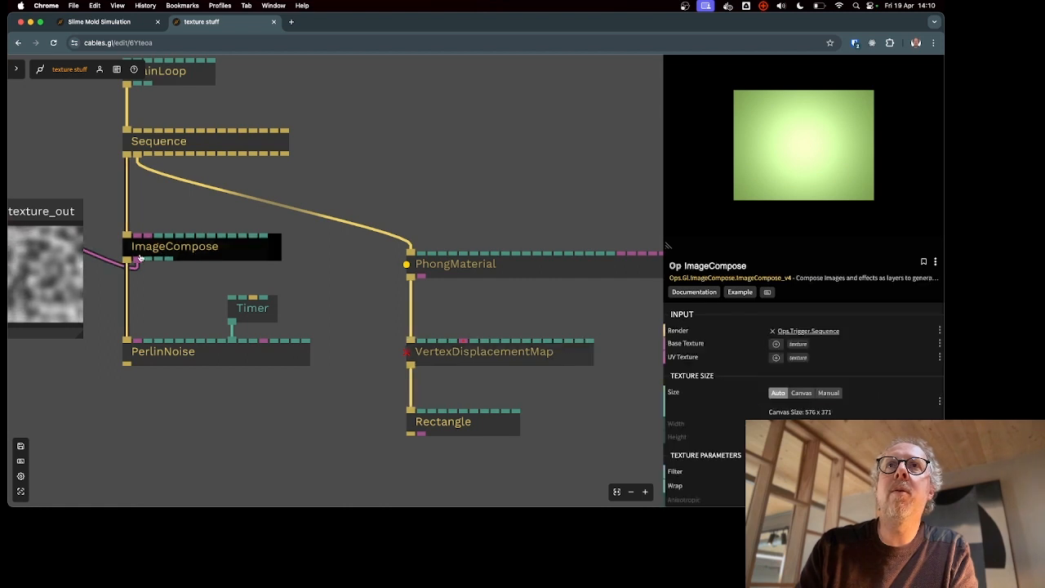
drag(137, 261, 464, 344)
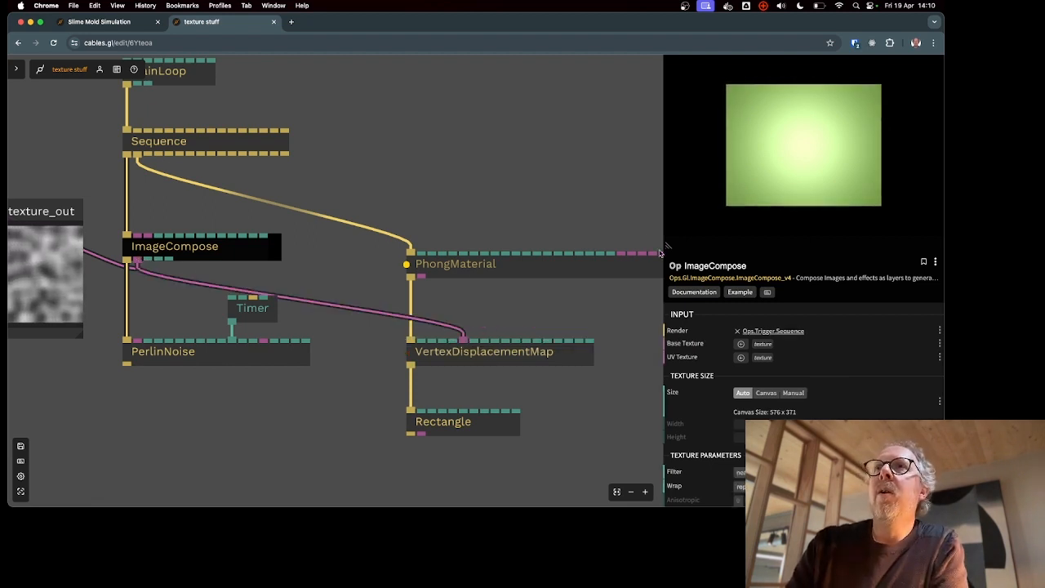
drag(670, 244, 569, 272)
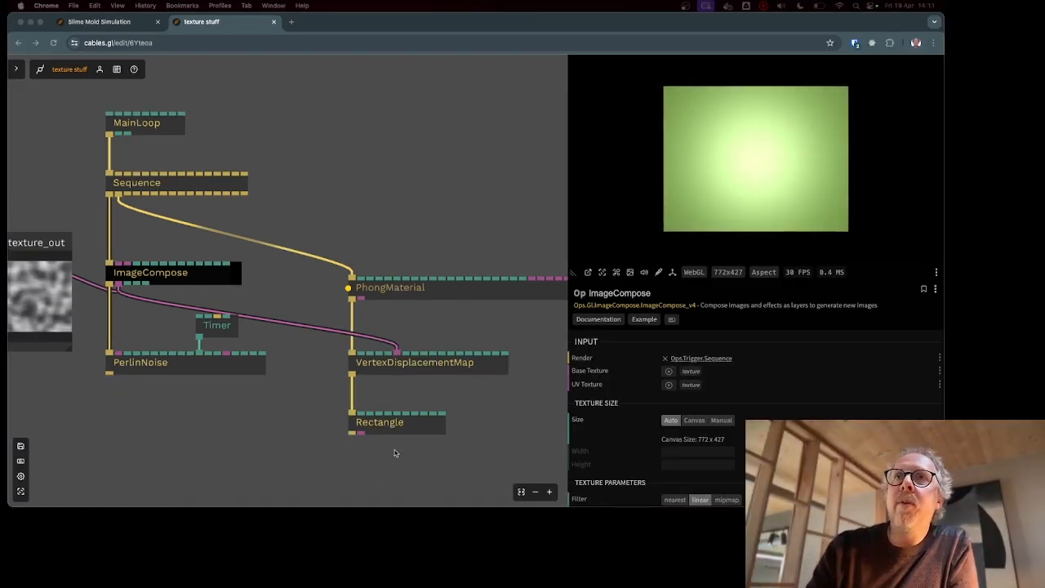
- Set the Rectangle's Num Columns and Num Rows to 32 each
click(413, 425)
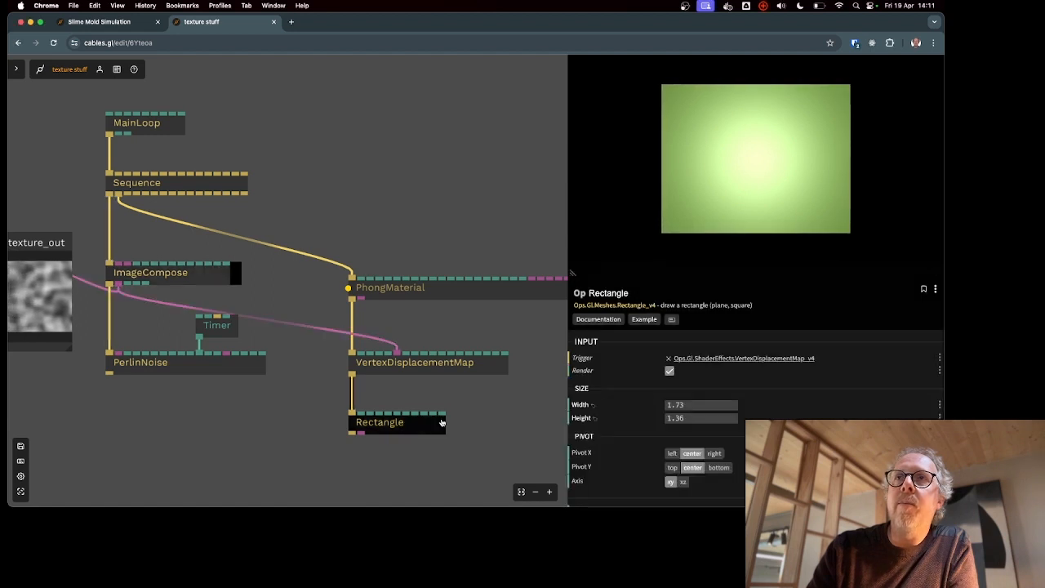
scroll(730, 407, down, 6)
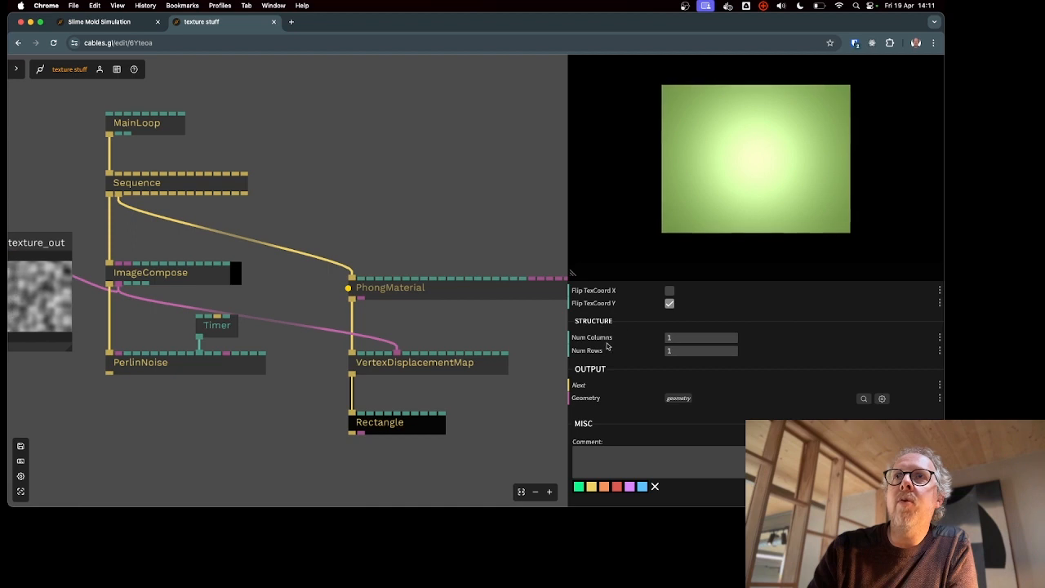
scroll(626, 383, up, 1)
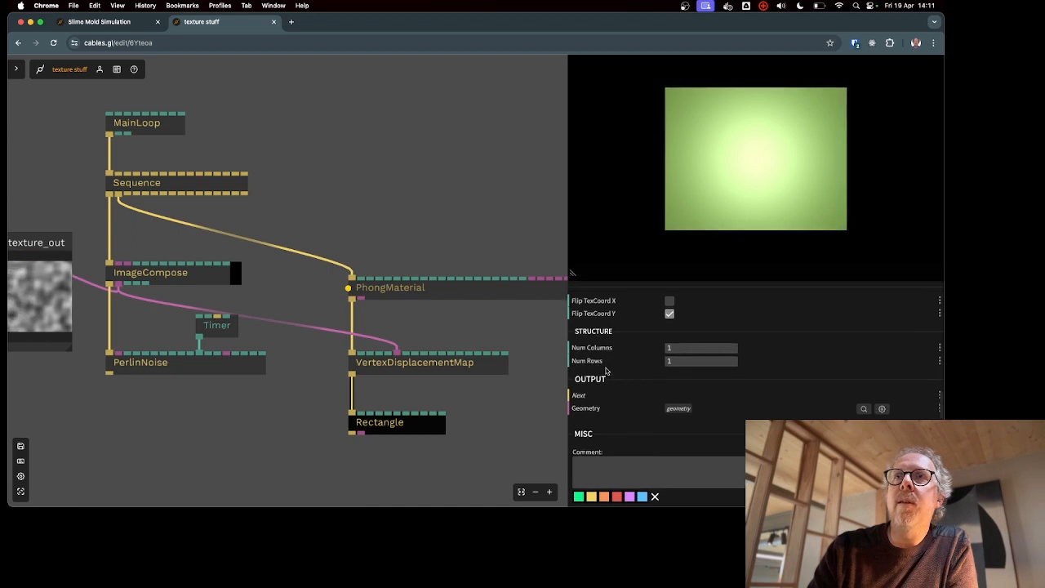
click(678, 349)
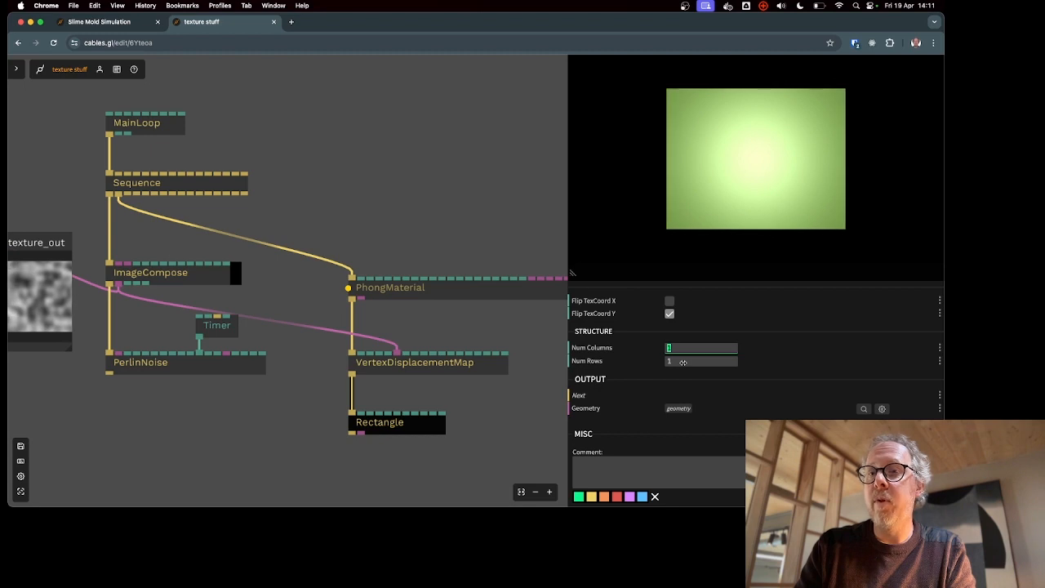
text(32)
key(Tab)
text(3)
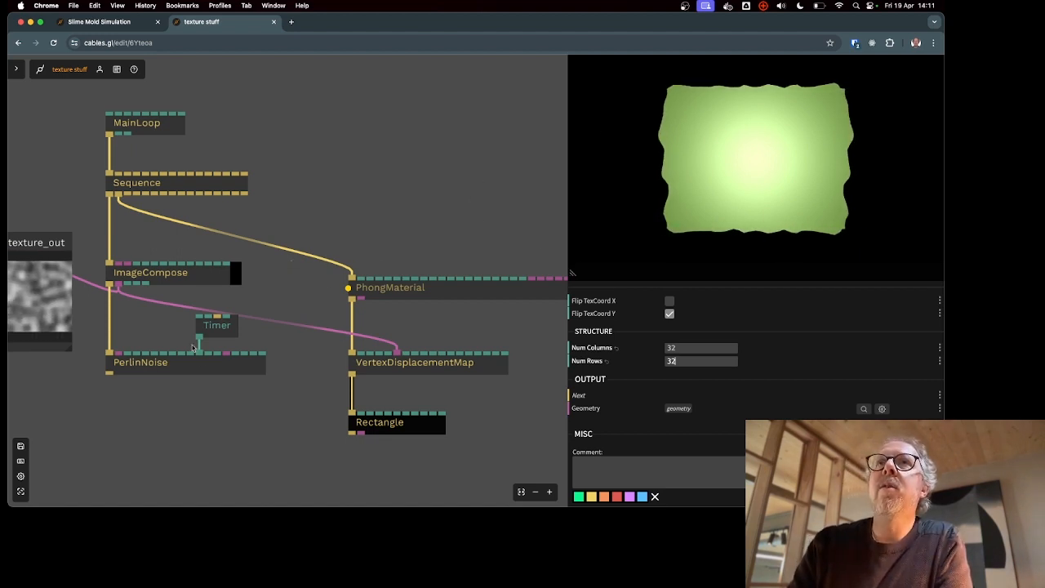
- Examine the VertexDisplacementMap parameters and the noise texture shown in the VizTexture op
drag(203, 392, 298, 379)
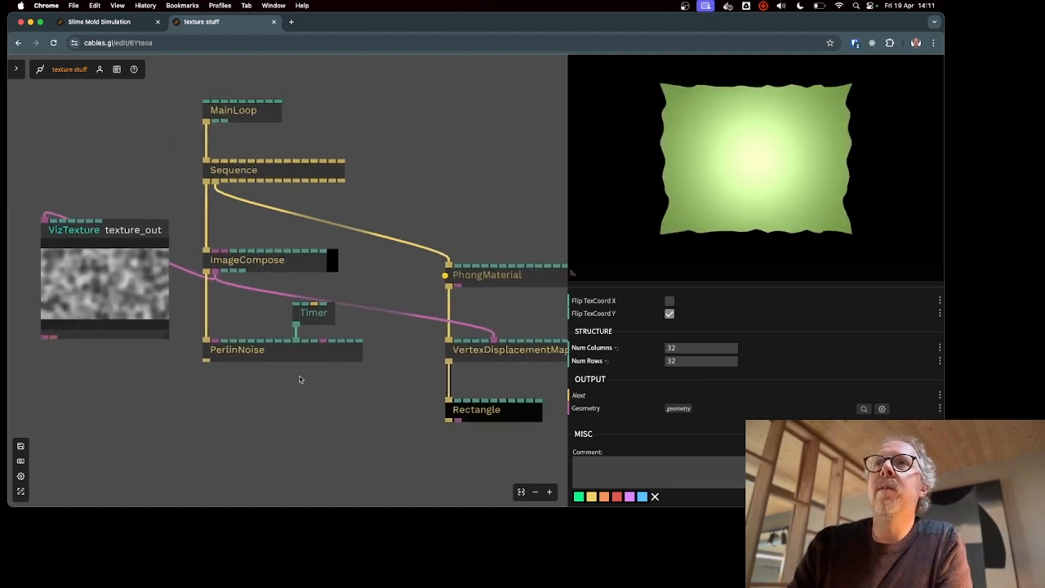
click(538, 356)
scroll(377, 379, up, 2)
scroll(376, 379, right, 2)
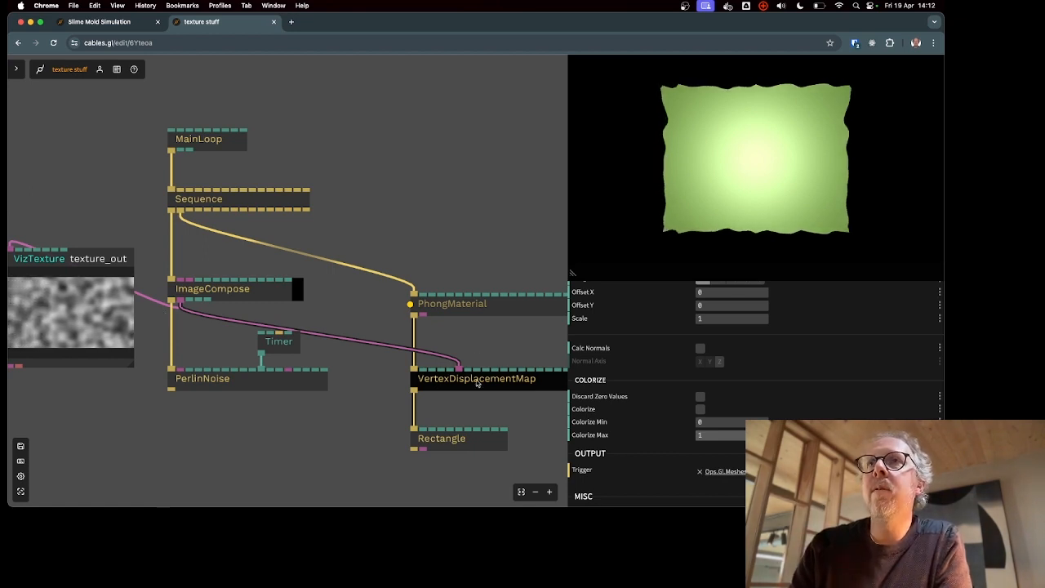
scroll(780, 389, up, 5)
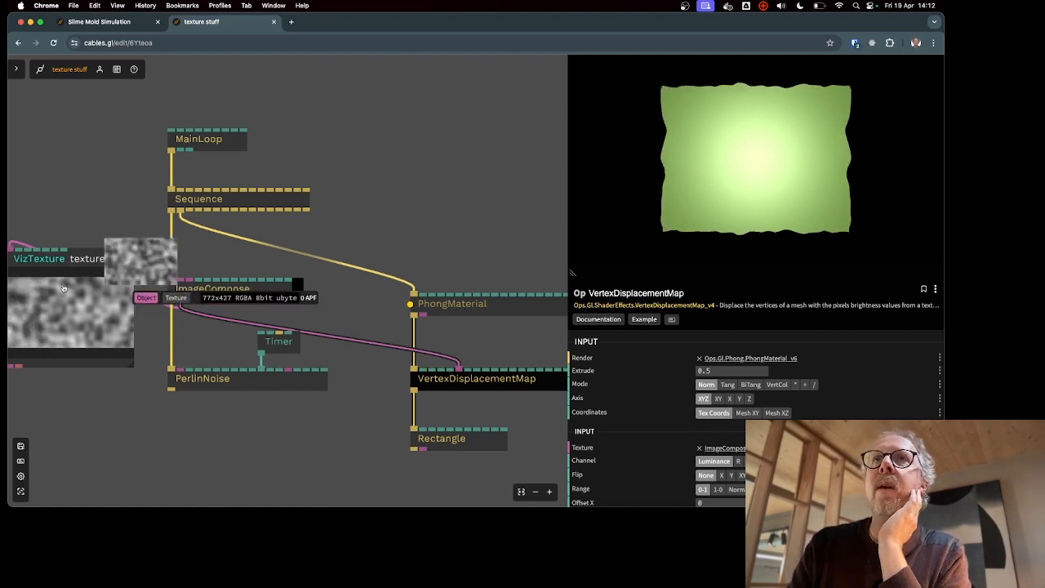
scroll(151, 413, left, 3)
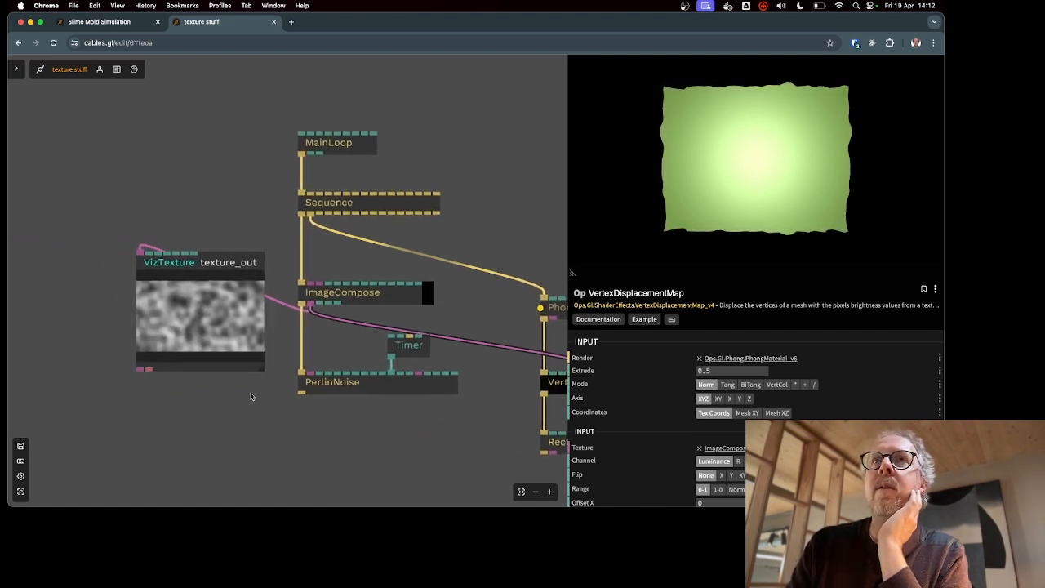
scroll(245, 392, up, 10)
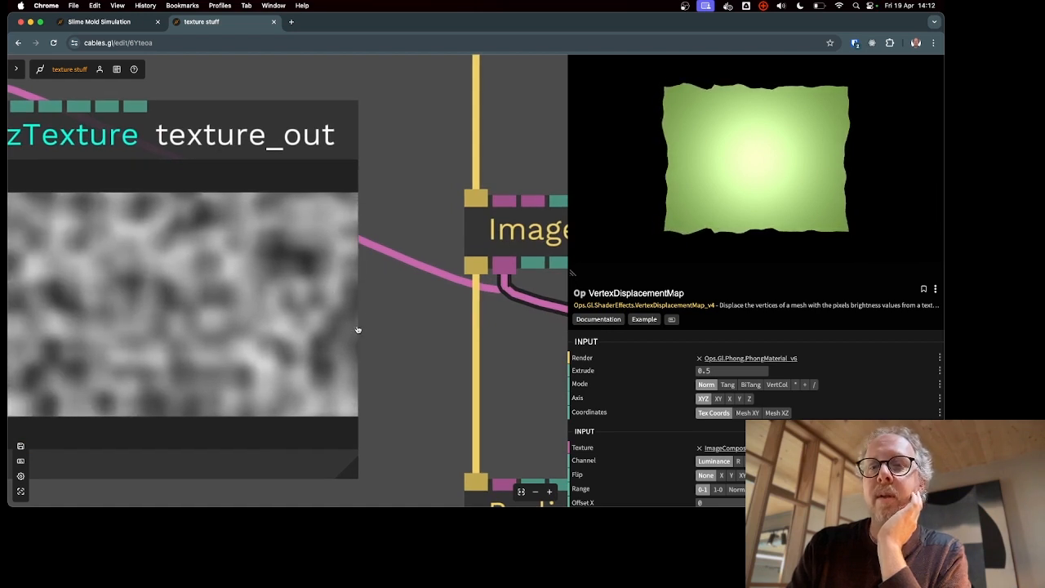
scroll(367, 327, left, 2)
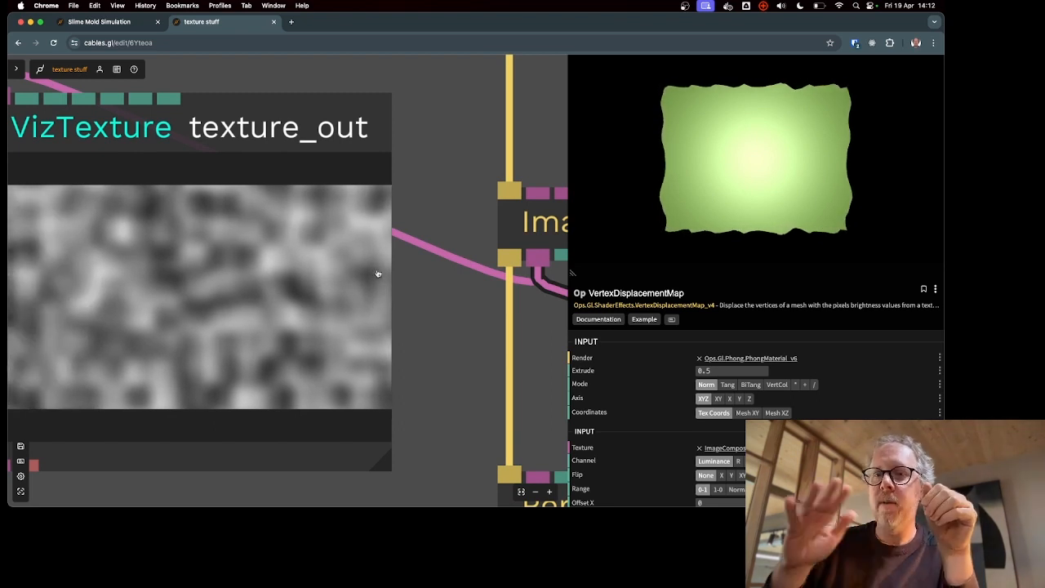
scroll(374, 182, down, 5)
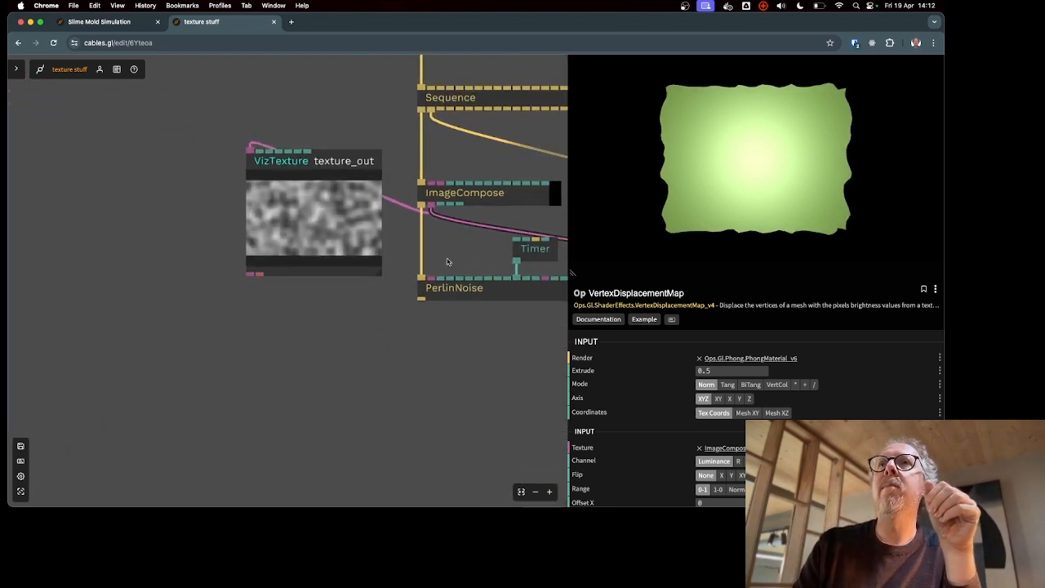
scroll(392, 245, right, 3)
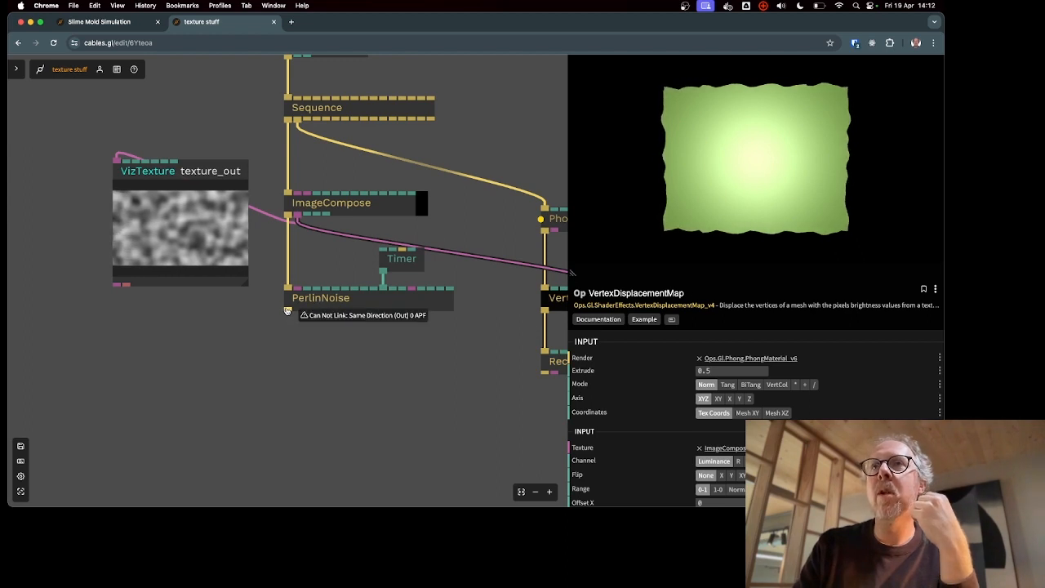
- Search for a contrast op and add BrightnessContrast below PerlinNoise, linked to its trigger output
drag(288, 311, 292, 369)
mouse_move(293, 372)
mouse_down()
mouse_move(297, 385)
mouse_move(275, 357)
mouse_move(296, 372)
mouse_move(285, 383)
mouse_up()
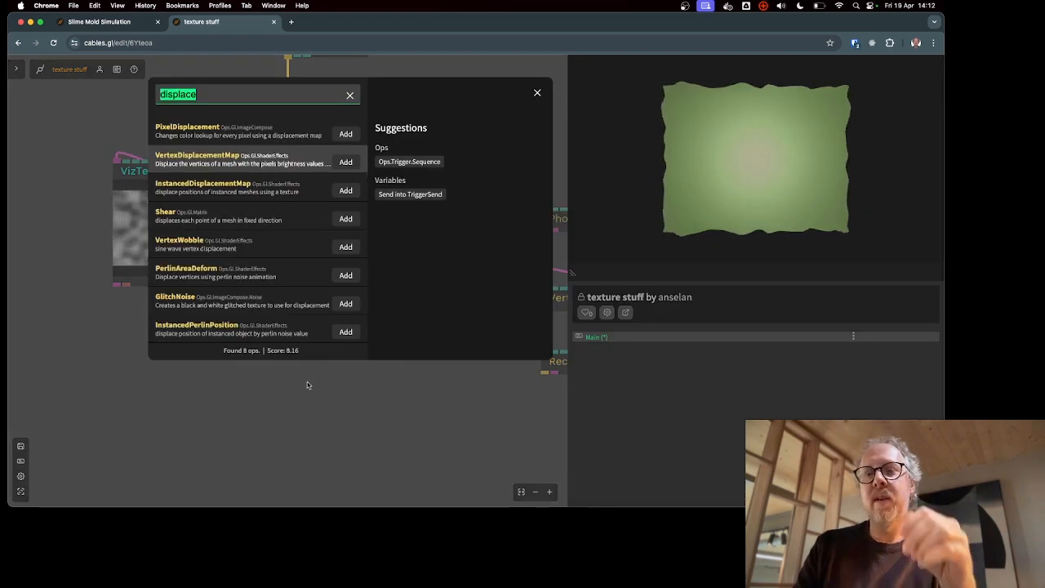
text(cont)
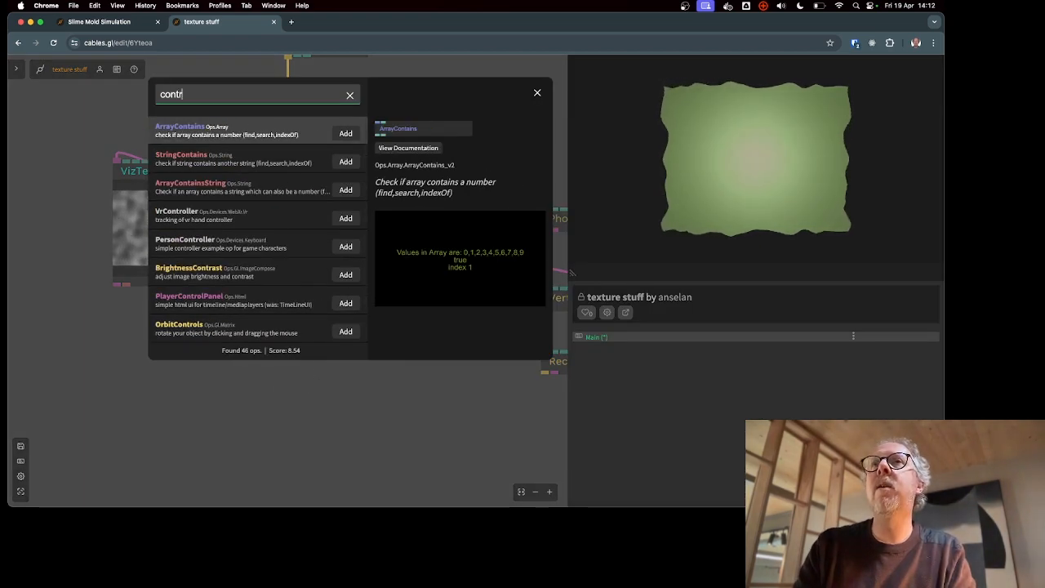
text(r)
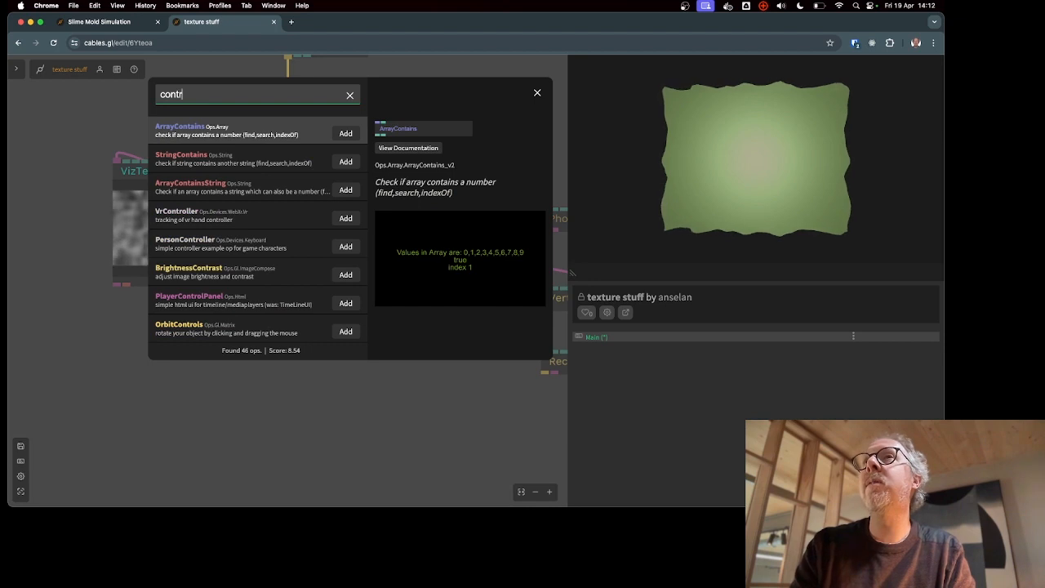
text(as)
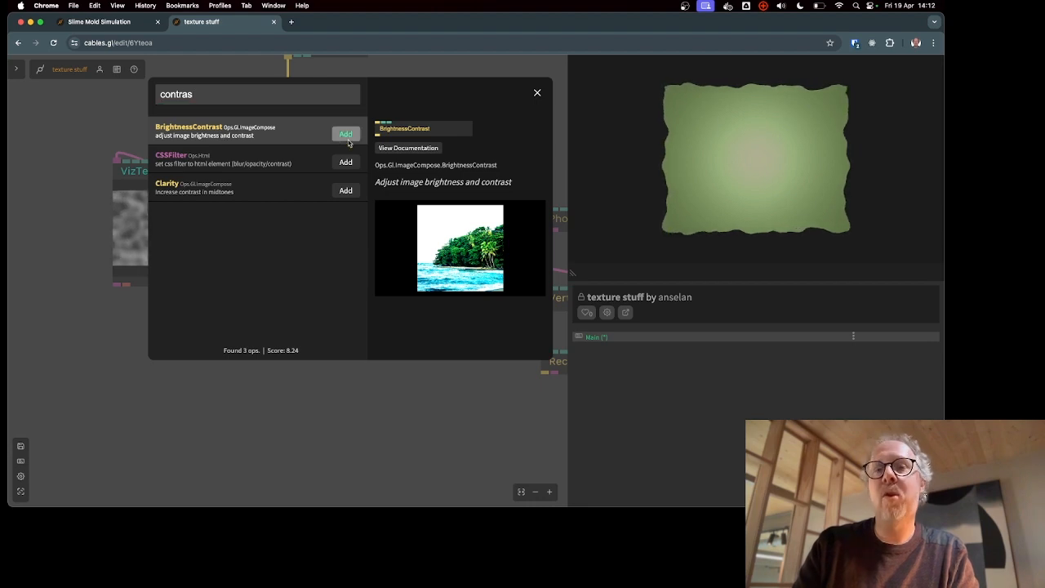
click(346, 134)
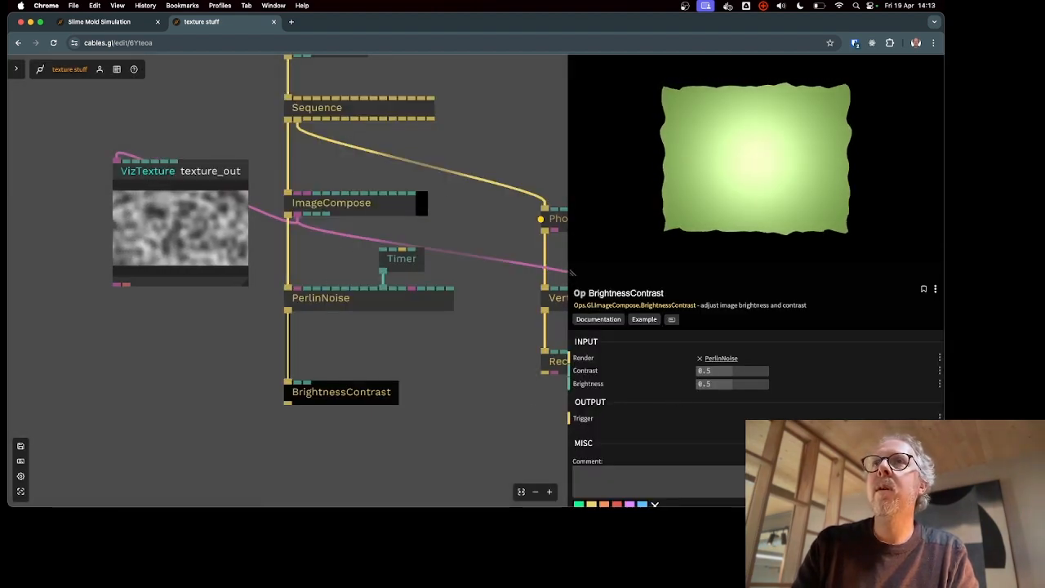
- Set the BrightnessContrast op's Contrast to 1 and Brightness to about 0.86
drag(717, 371, 759, 370)
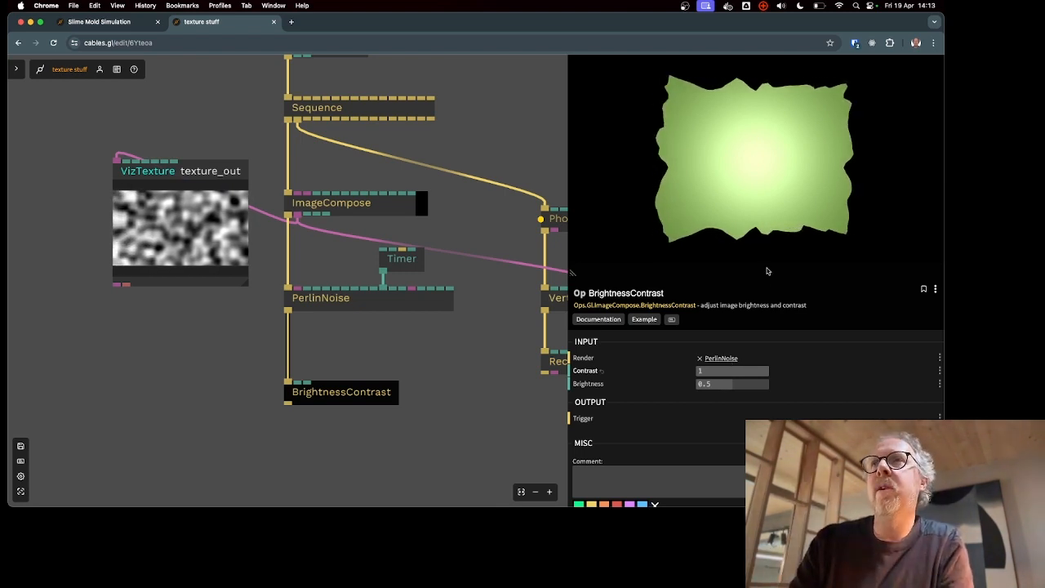
drag(729, 384, 710, 384)
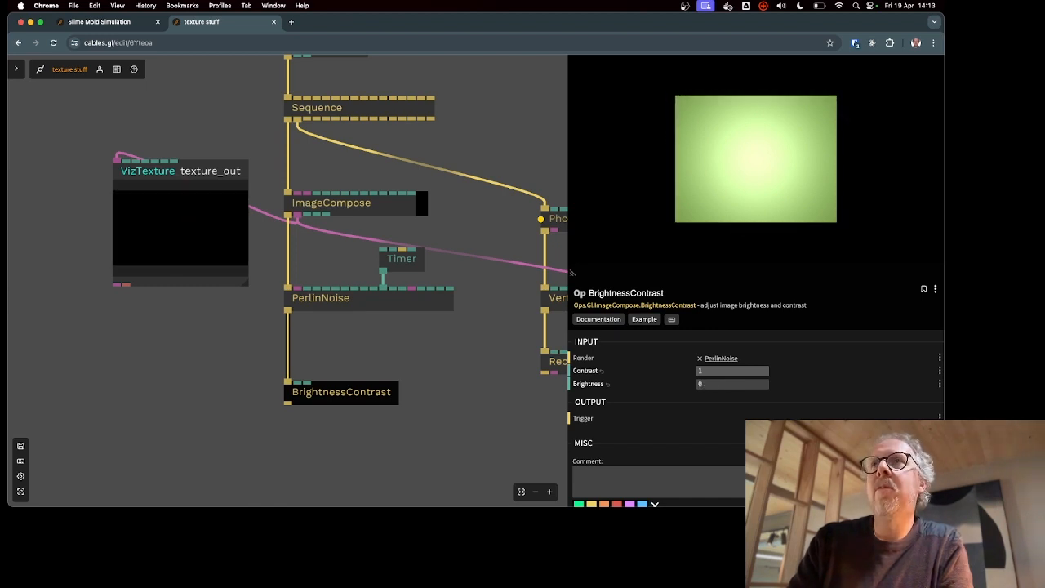
drag(711, 384, 726, 383)
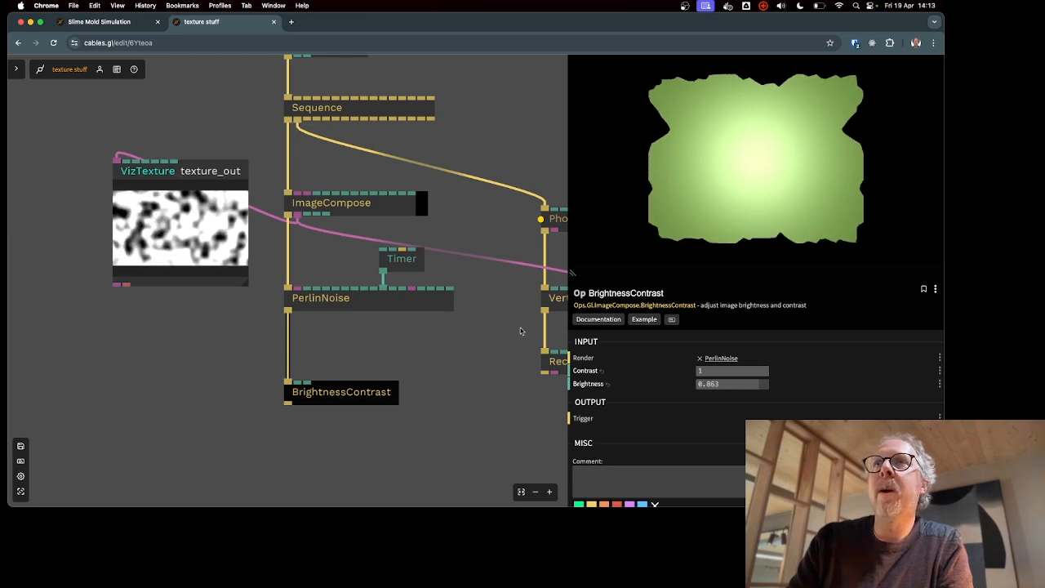
- Examine the adjusted noise in VizTexture and how the ImageCompose branch feeds the VertexDisplacementMap
click(460, 371)
scroll(460, 371, down, 4)
drag(472, 394, 380, 408)
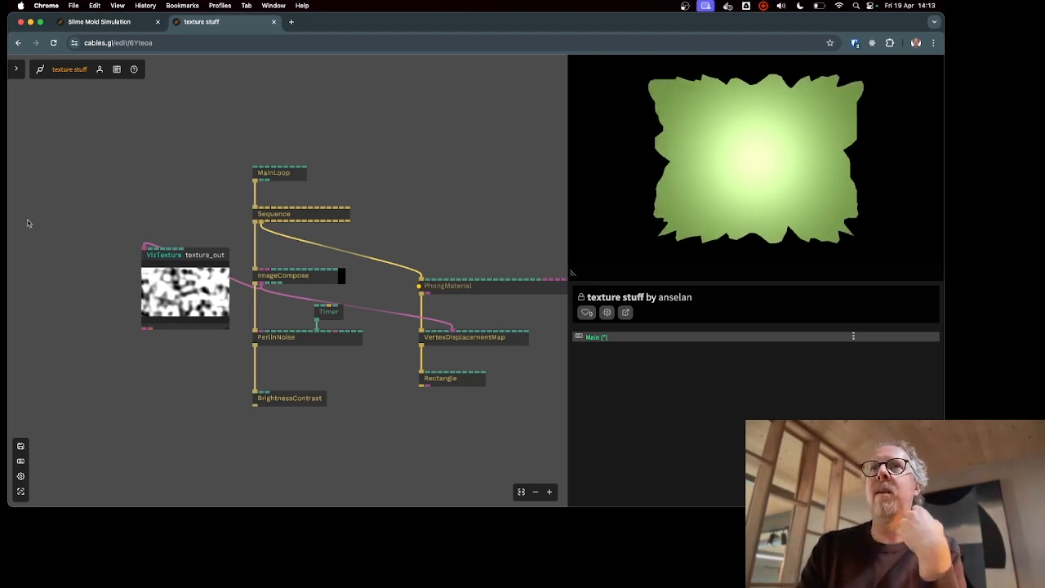
scroll(107, 266, up, 5)
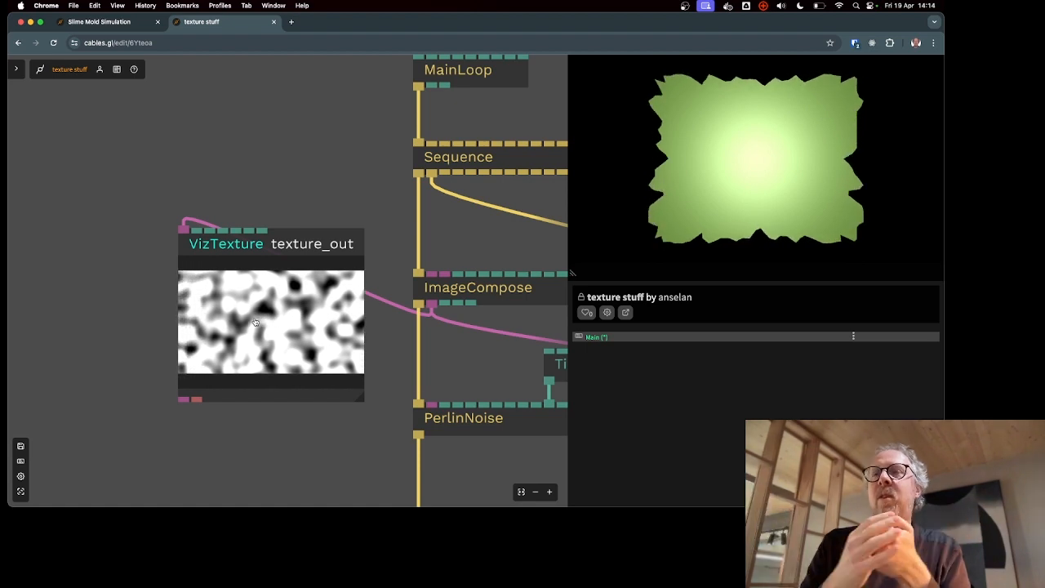
click(256, 322)
scroll(347, 192, down, 3)
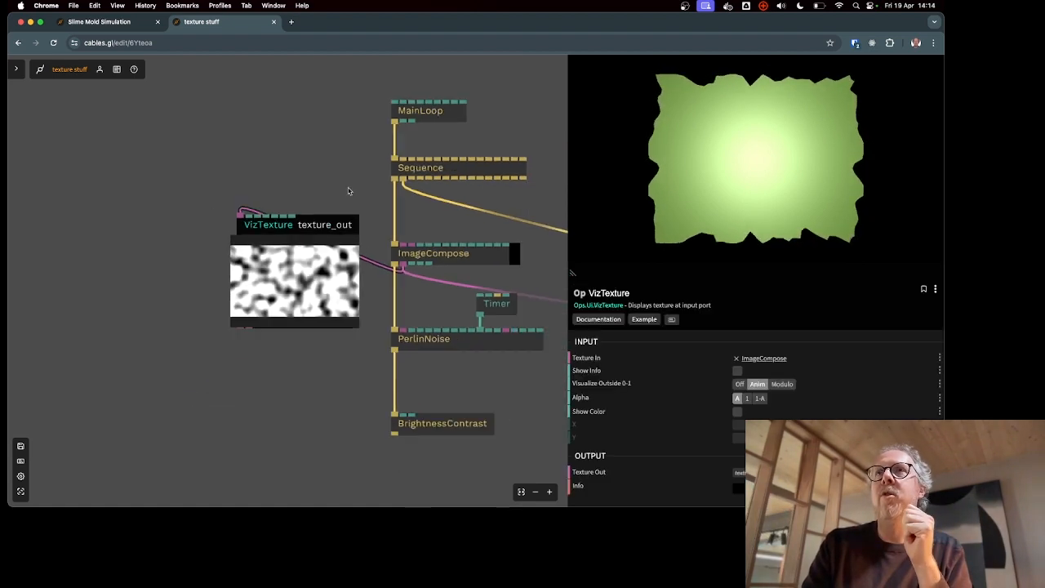
scroll(349, 191, down, 3)
drag(520, 205, 454, 225)
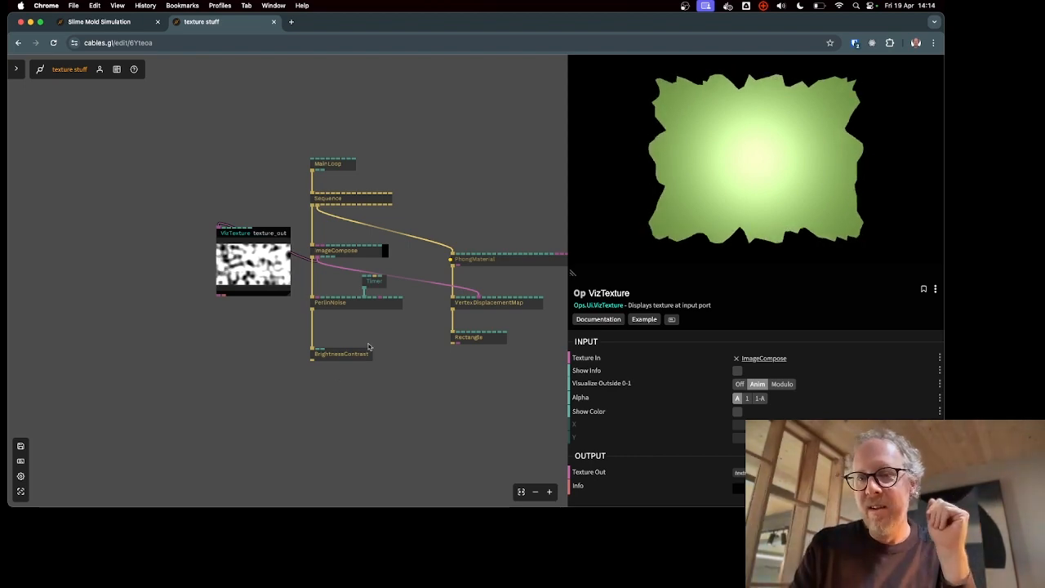
scroll(368, 347, up, 5)
scroll(437, 276, down, 2)
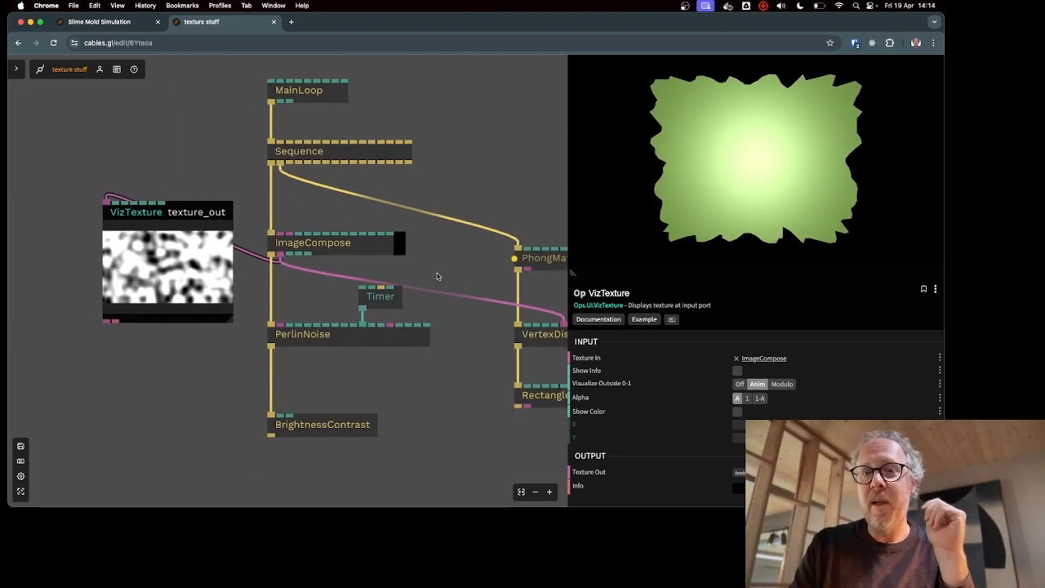
drag(437, 276, 312, 269)
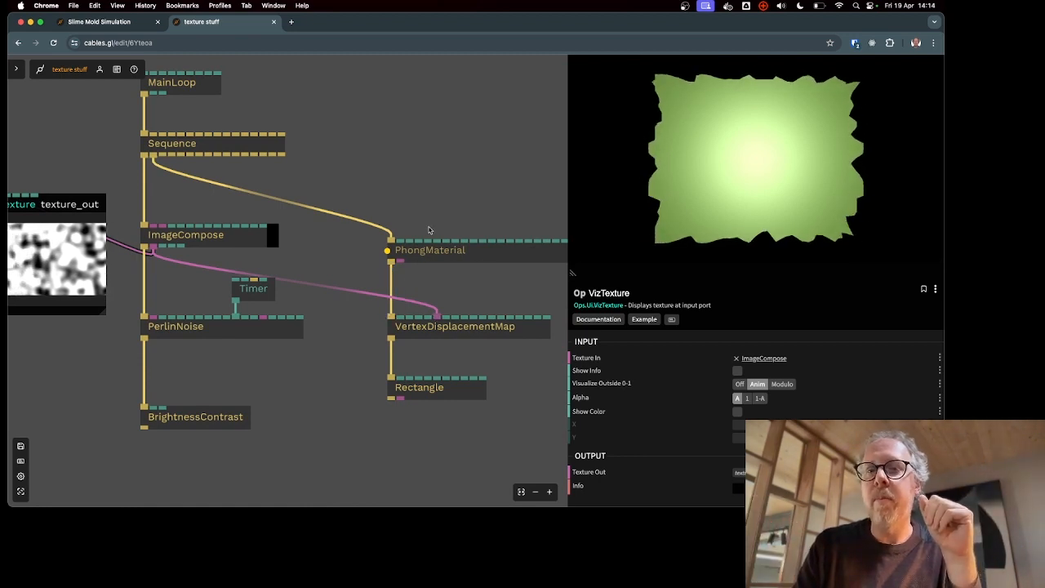
drag(444, 204, 347, 182)
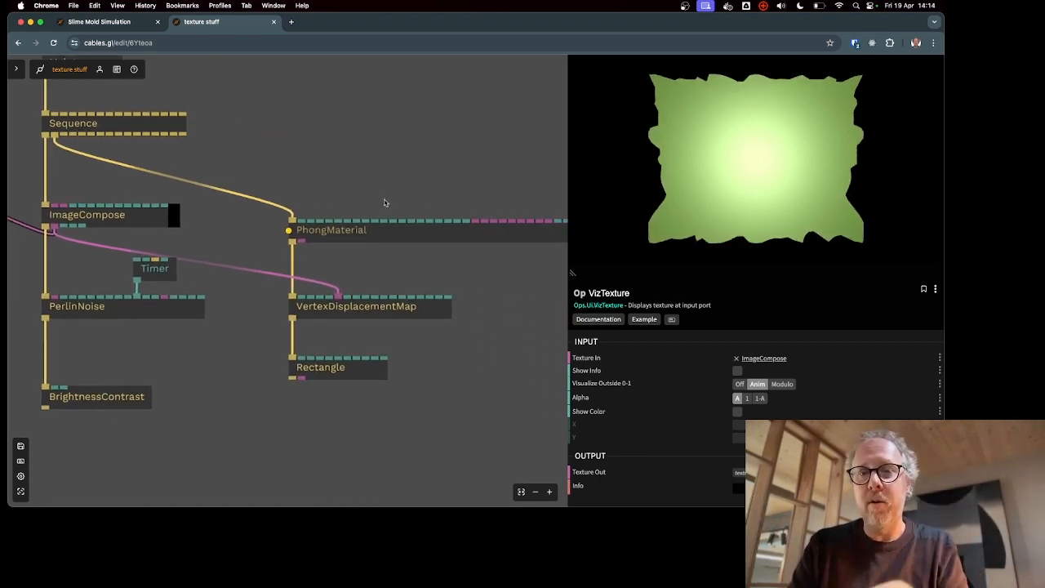
drag(406, 156, 322, 159)
scroll(322, 158, down, 5)
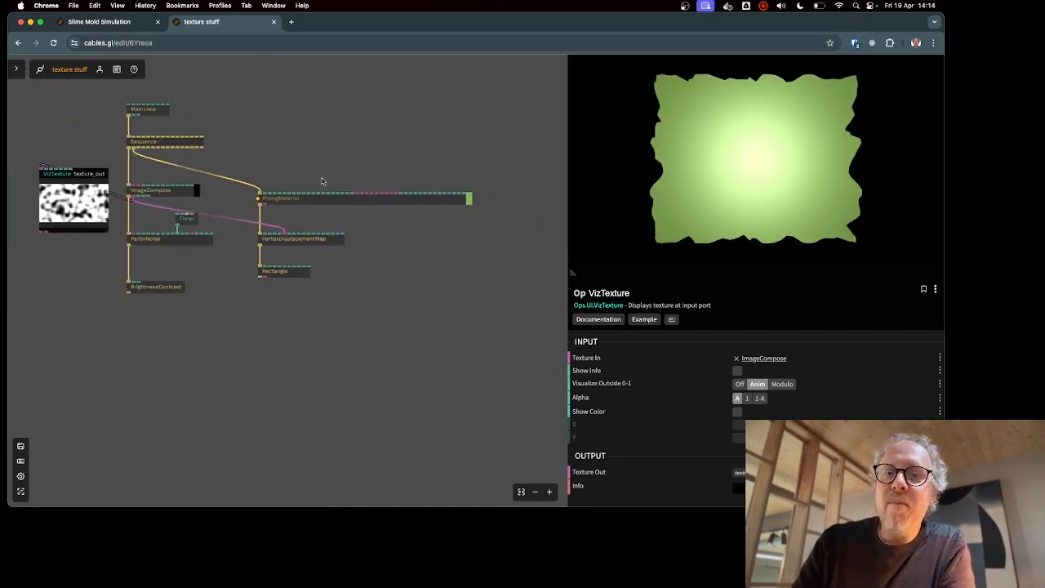
scroll(321, 181, up, 5)
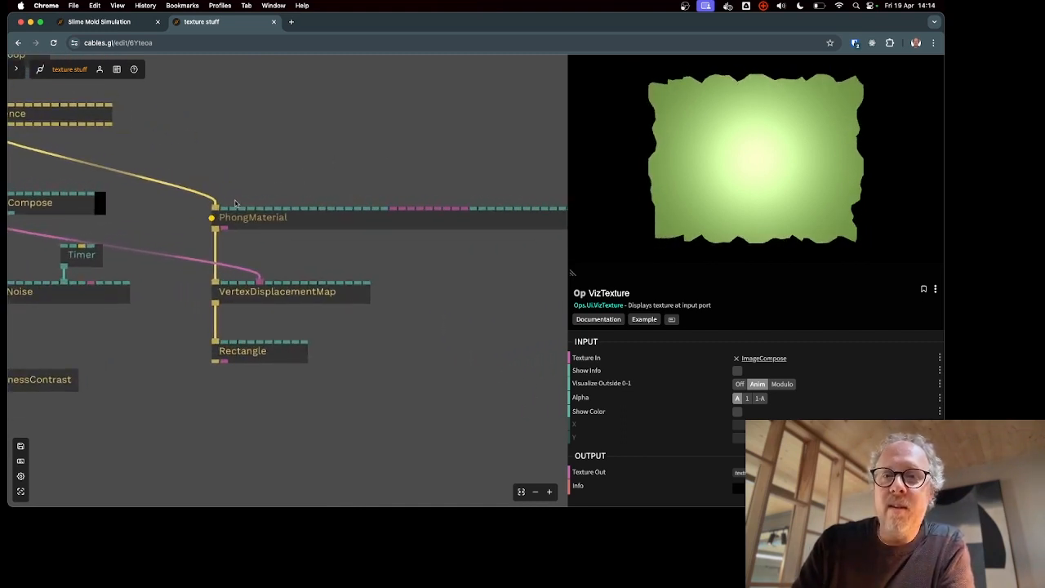
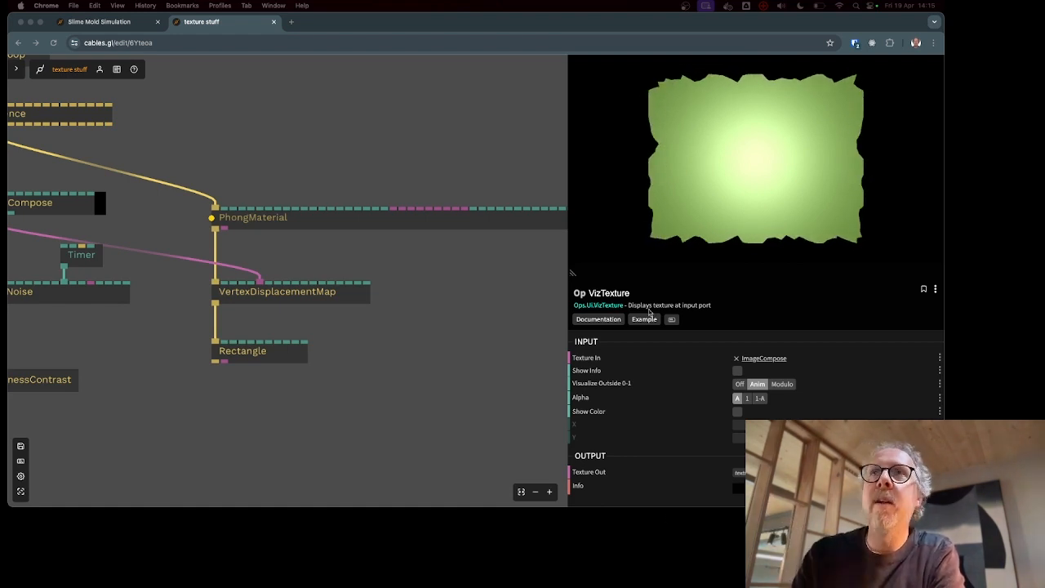
- Move Rectangle down and insert a Transform op on its link from VertexDisplacementMap, aligned with both ops
drag(314, 391, 398, 360)
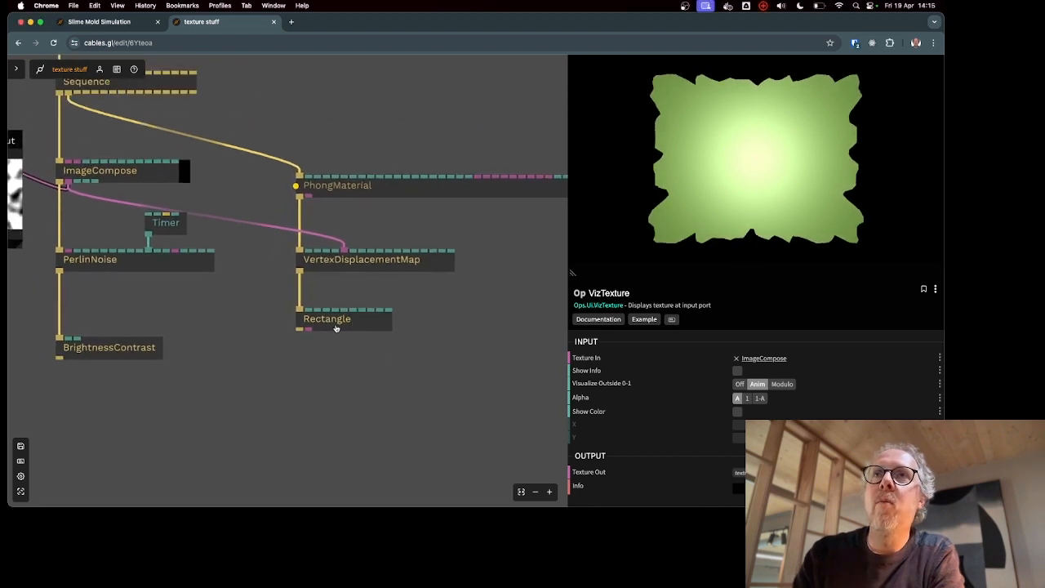
drag(335, 327, 336, 373)
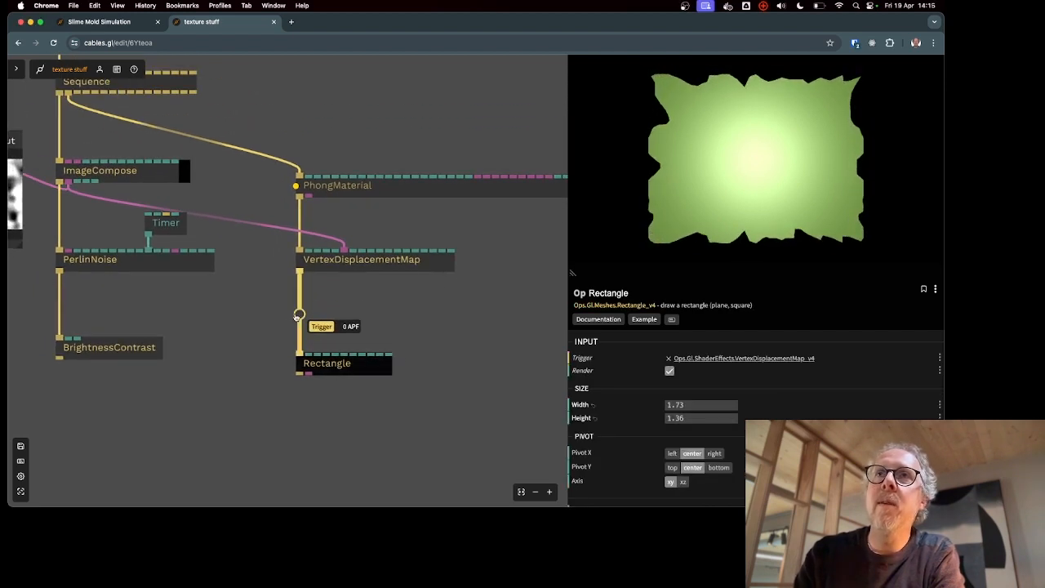
click(299, 315)
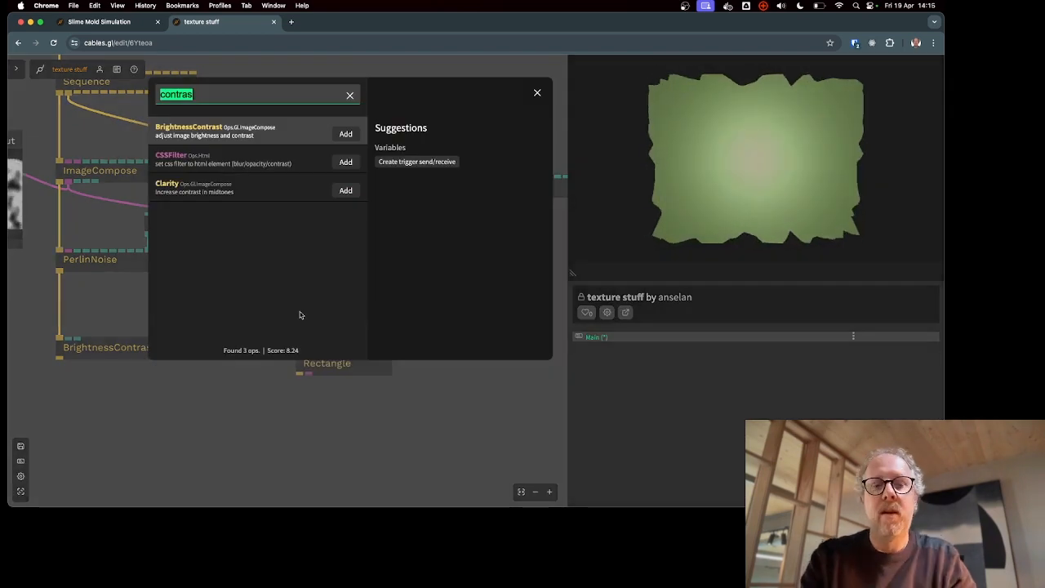
text(transfo)
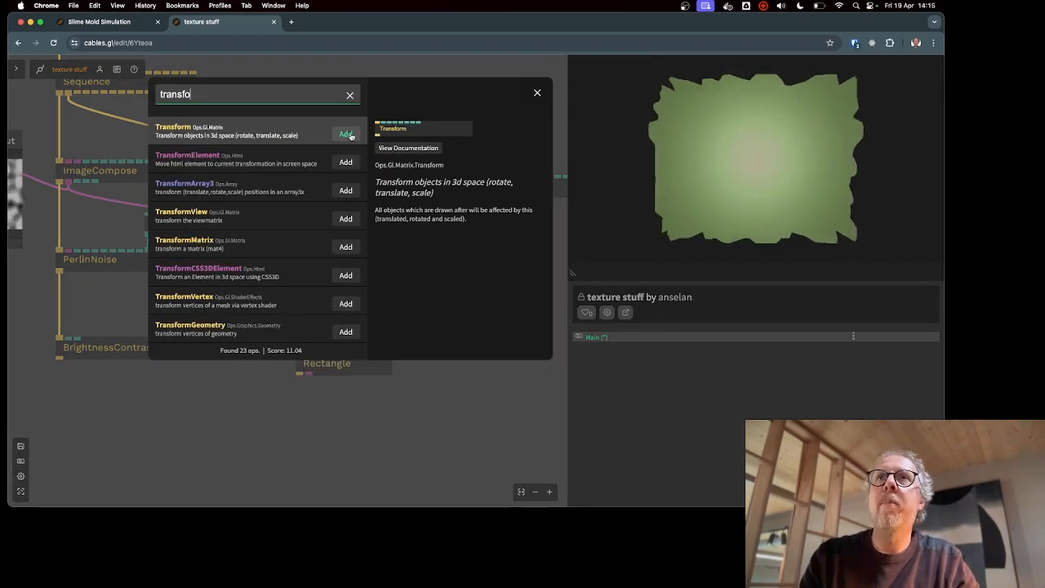
click(346, 136)
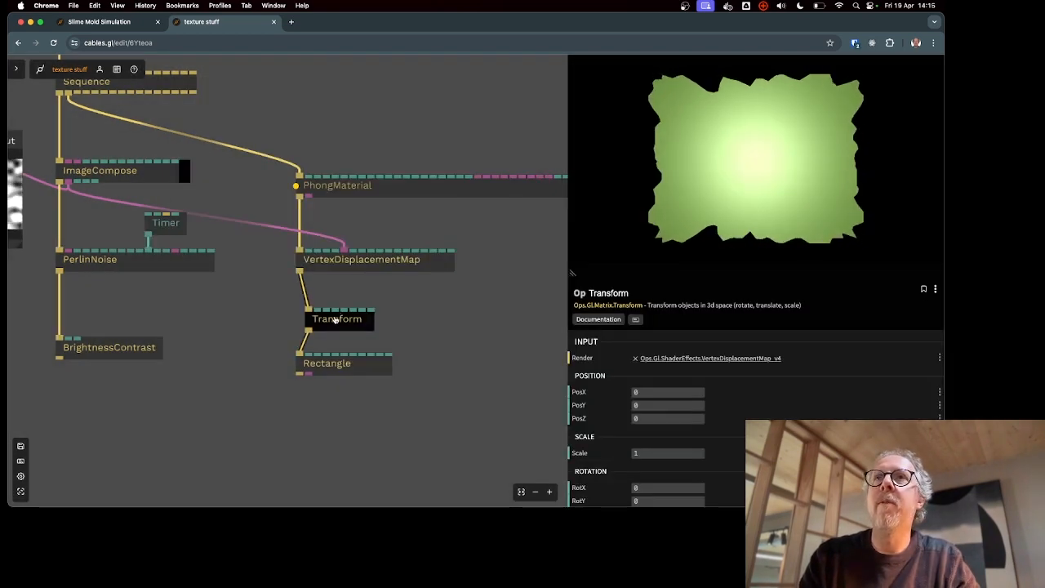
drag(335, 320, 325, 317)
- Set the Transform op's X rotation to 40
scroll(660, 419, down, 2)
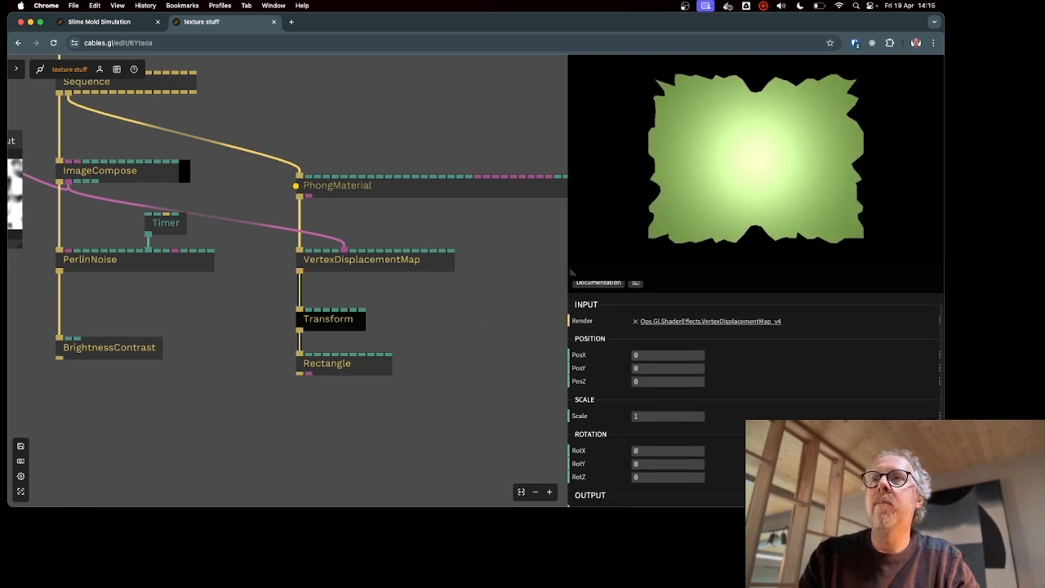
mouse_move(645, 357)
mouse_down()
mouse_move(658, 357)
mouse_move(589, 356)
mouse_move(650, 358)
mouse_up()
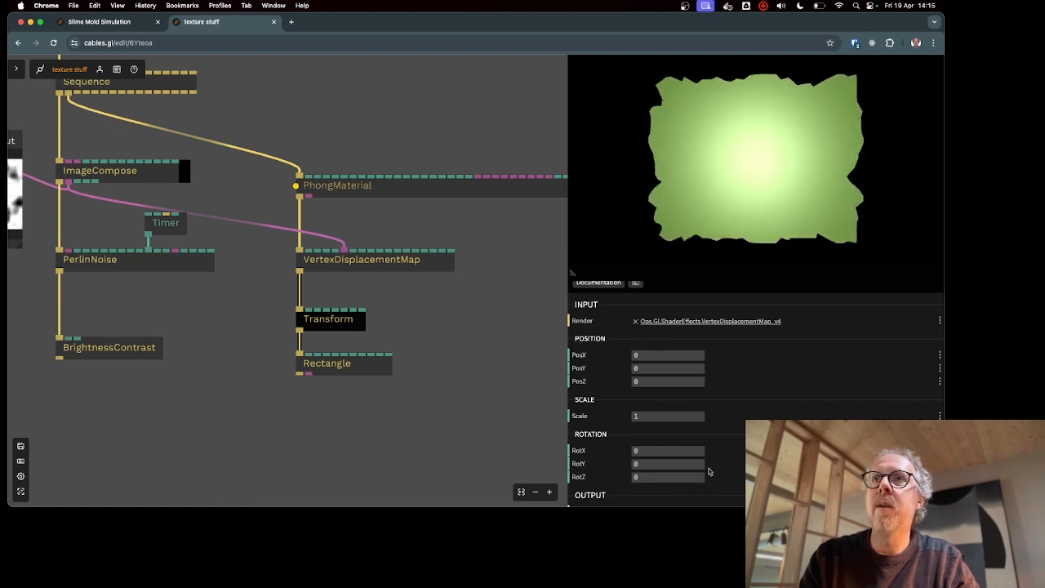
drag(636, 450, 637, 450)
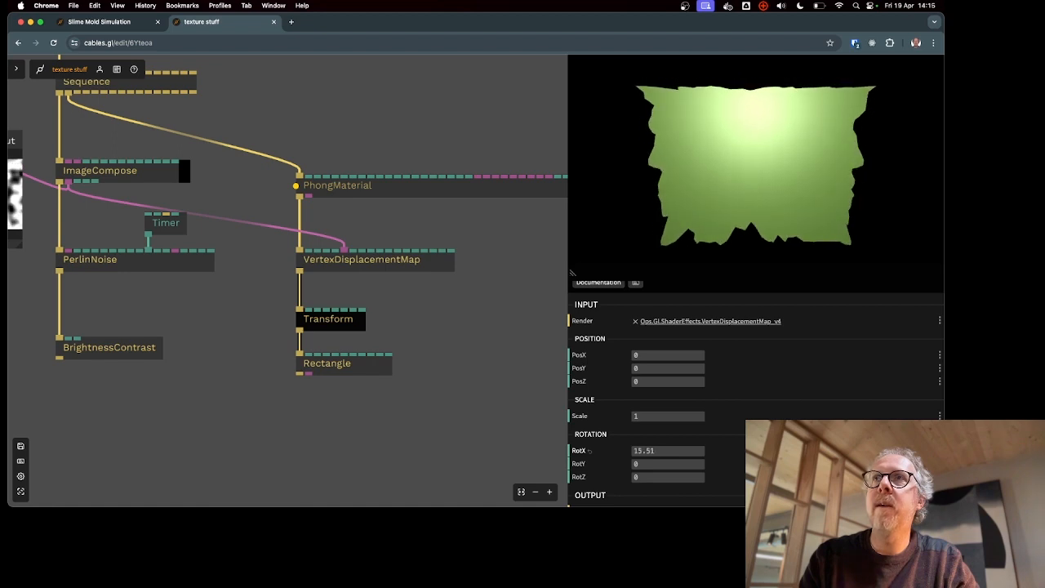
click(645, 450)
text(40)
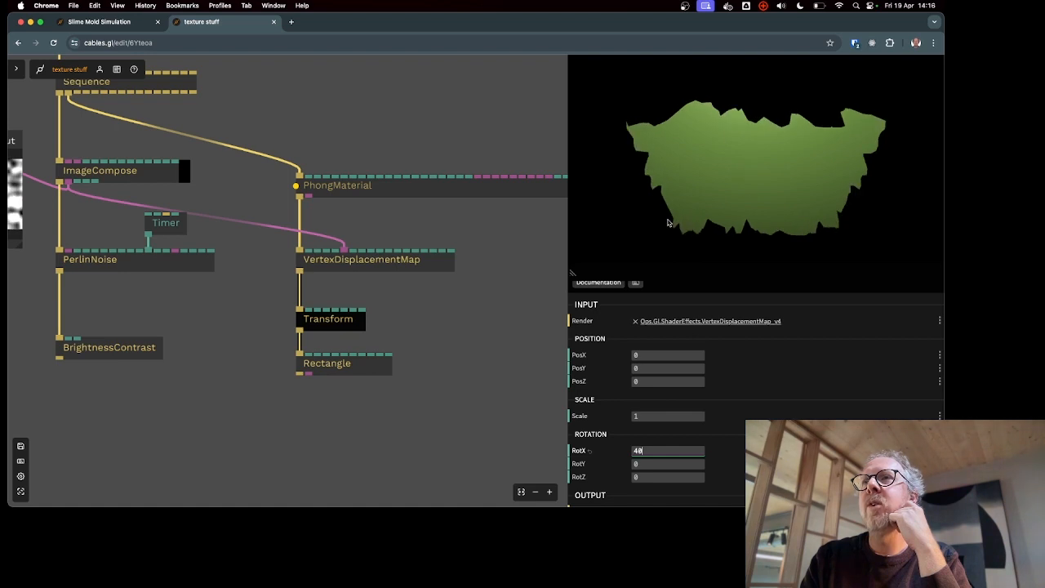
- Search for a point light op, insert PointLight on the link between Sequence and PhongMaterial, and position it above PhongMaterial
drag(490, 286, 471, 327)
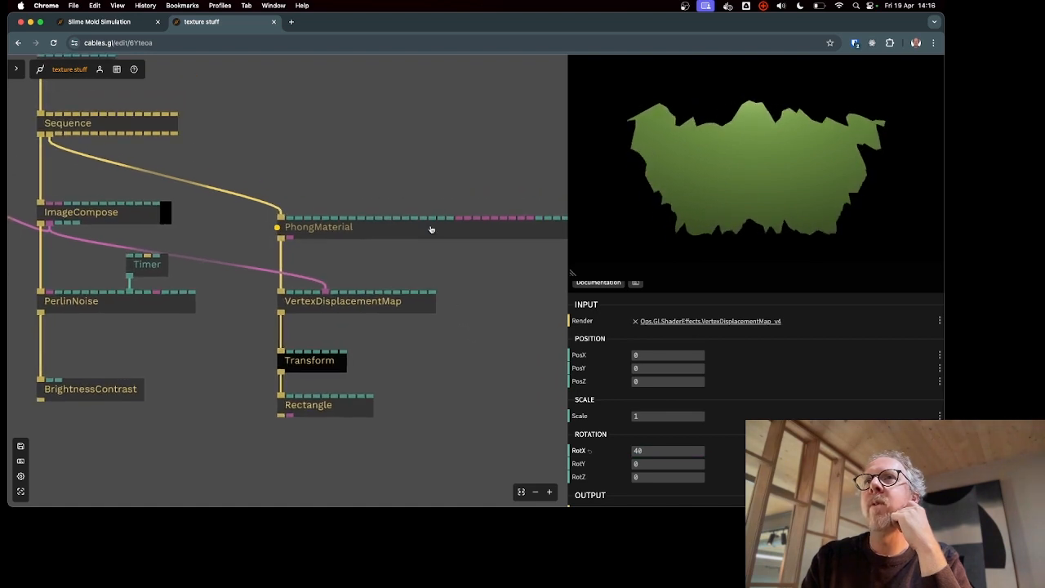
click(375, 228)
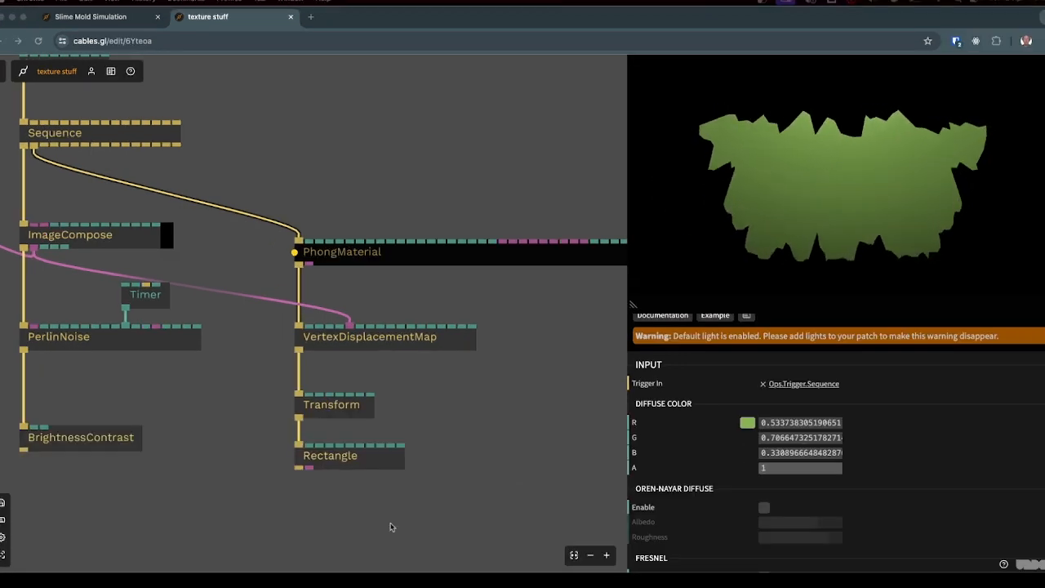
drag(380, 216, 430, 330)
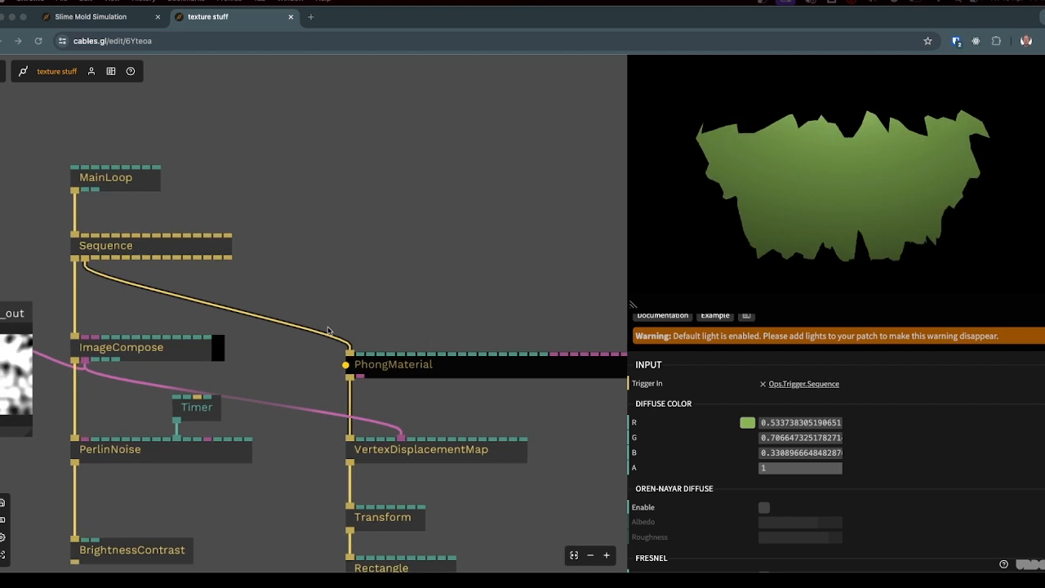
click(280, 326)
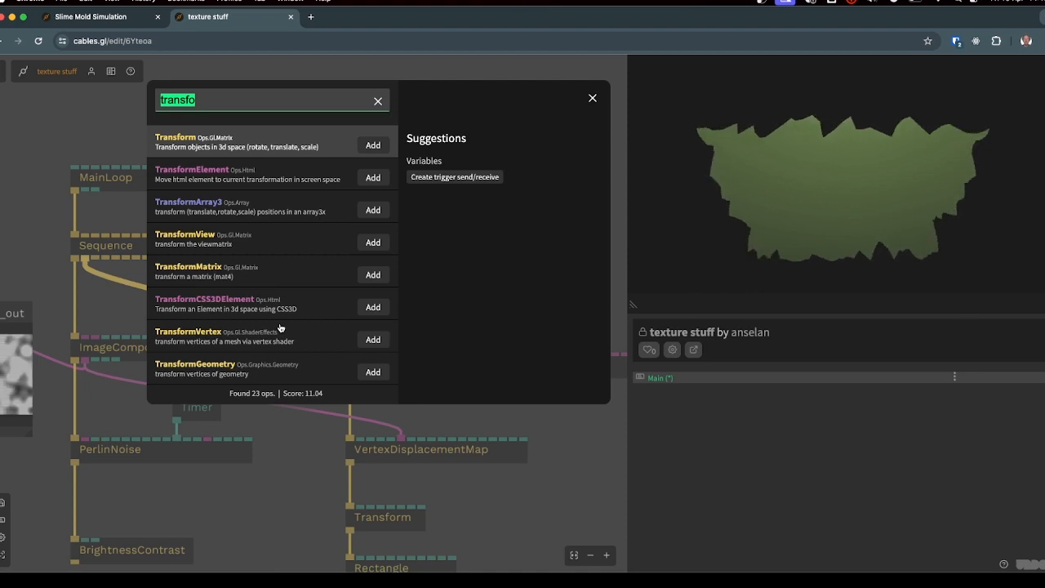
text(point)
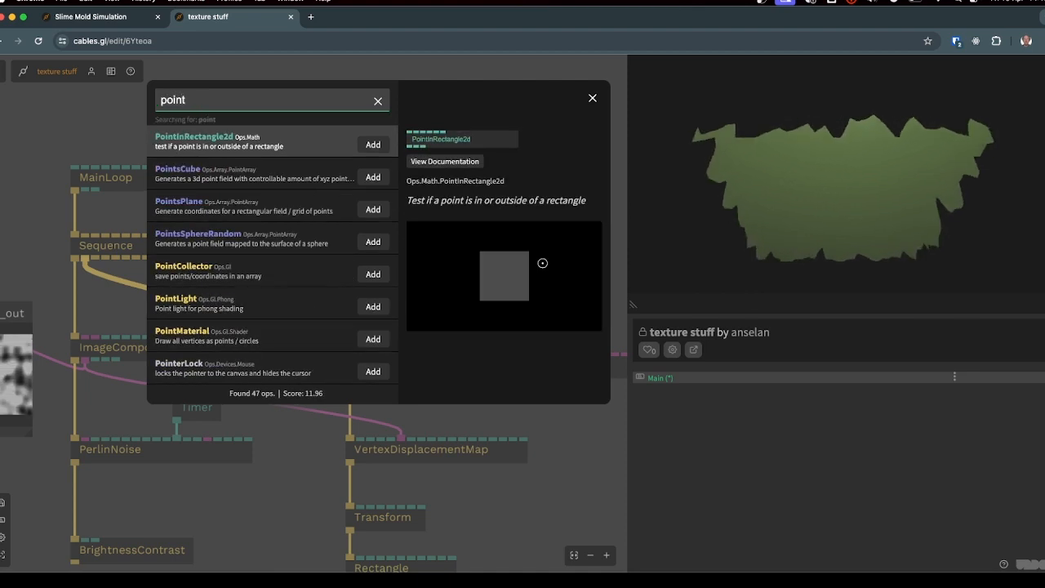
text(lig)
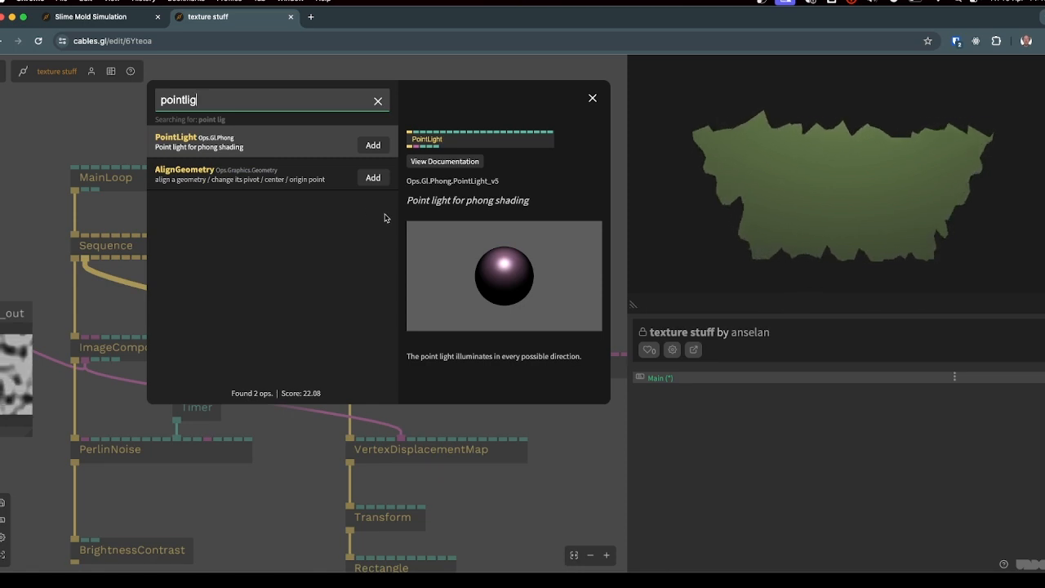
click(373, 145)
scroll(496, 269, down, 5)
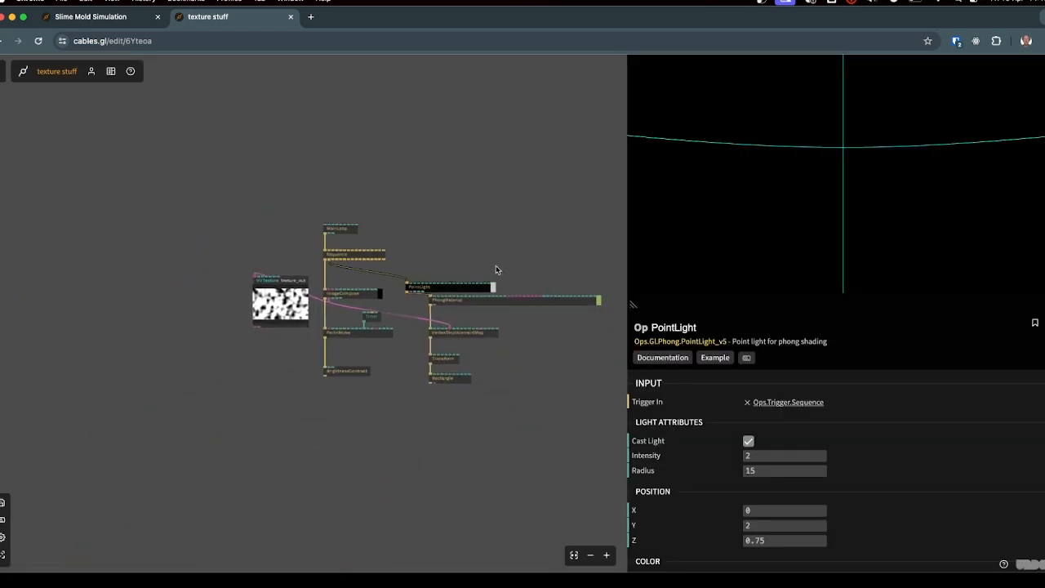
drag(453, 287, 453, 274)
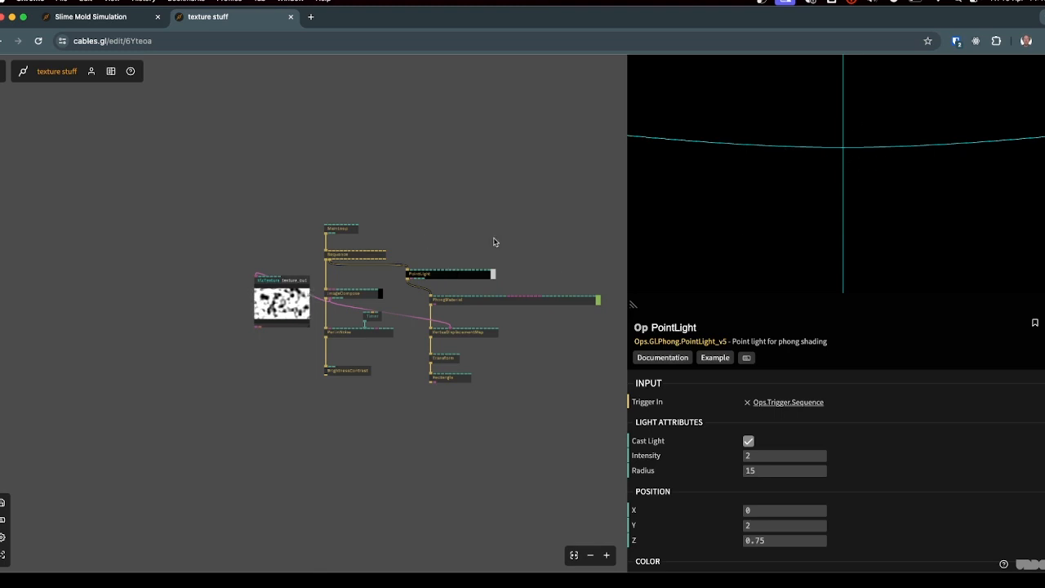
- Set the PointLight position to about 5.38 in Z and 1.98 in Y
scroll(494, 241, up, 5)
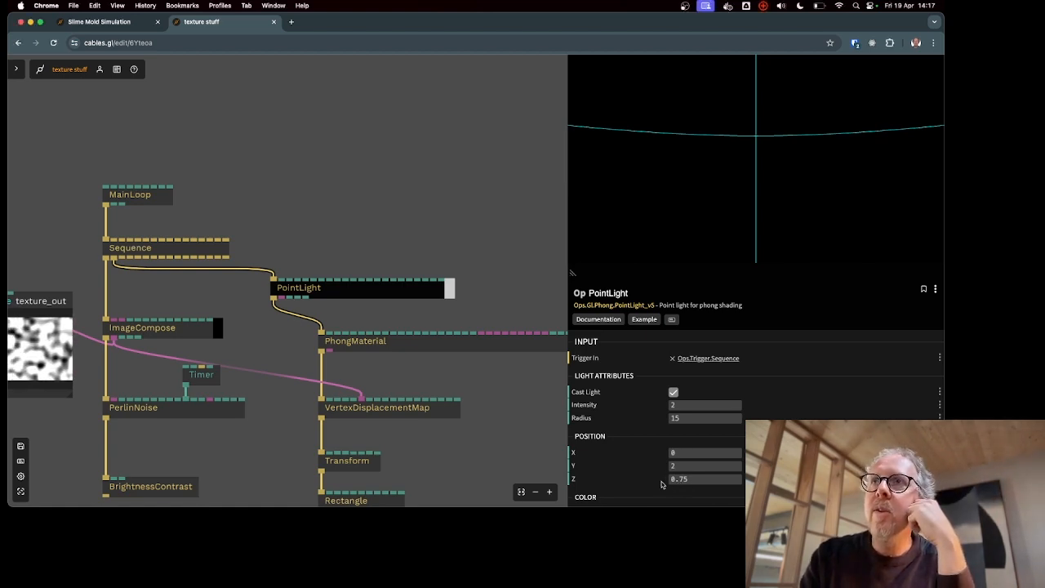
mouse_move(690, 480)
mouse_down()
mouse_move(670, 481)
mouse_move(709, 481)
mouse_move(637, 480)
mouse_move(1017, 480)
mouse_move(936, 480)
mouse_move(994, 480)
mouse_move(950, 480)
mouse_up()
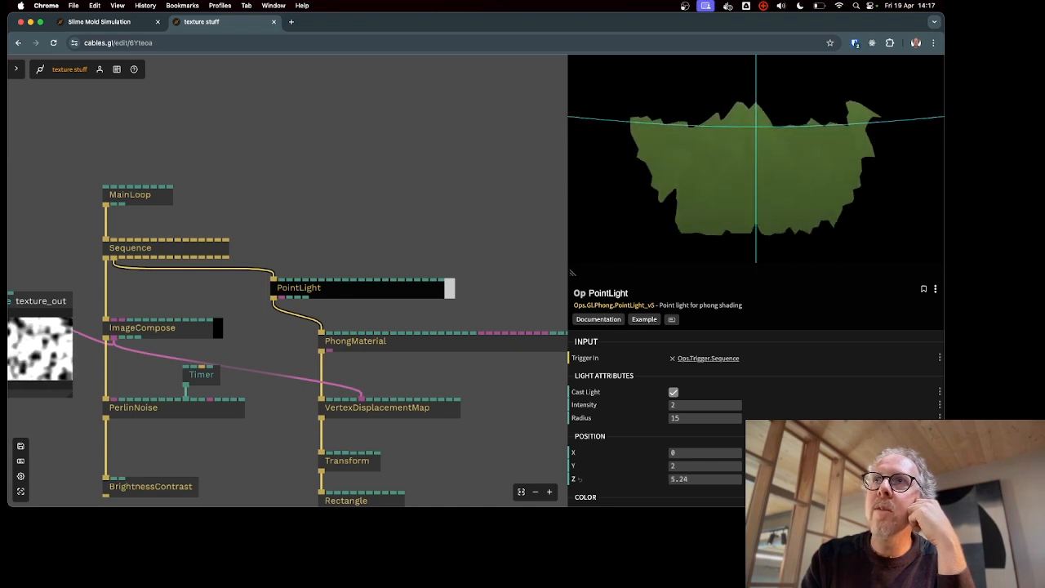
drag(1017, 481, 983, 480)
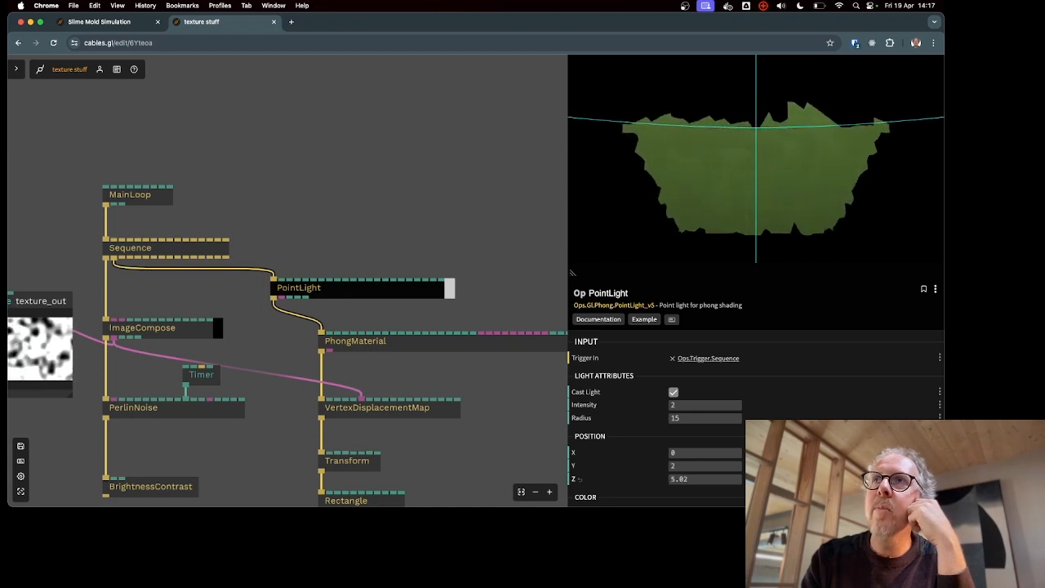
mouse_move(706, 479)
mouse_down()
mouse_move(763, 467)
mouse_move(562, 466)
mouse_move(703, 466)
mouse_up()
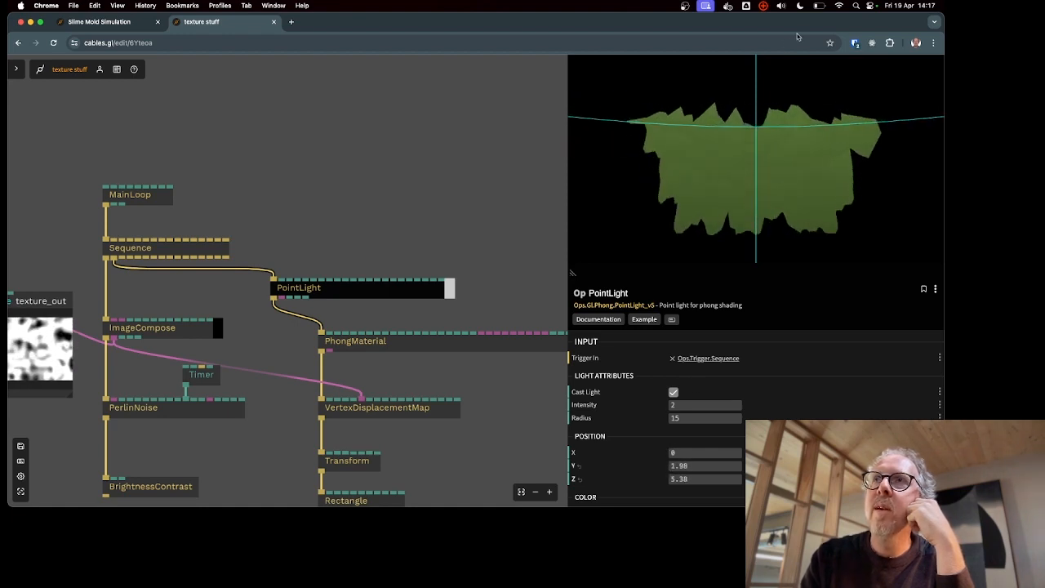
- Enlarge the render preview slightly by resizing it toward the patch area, and open PhongMaterial's parameters
click(484, 203)
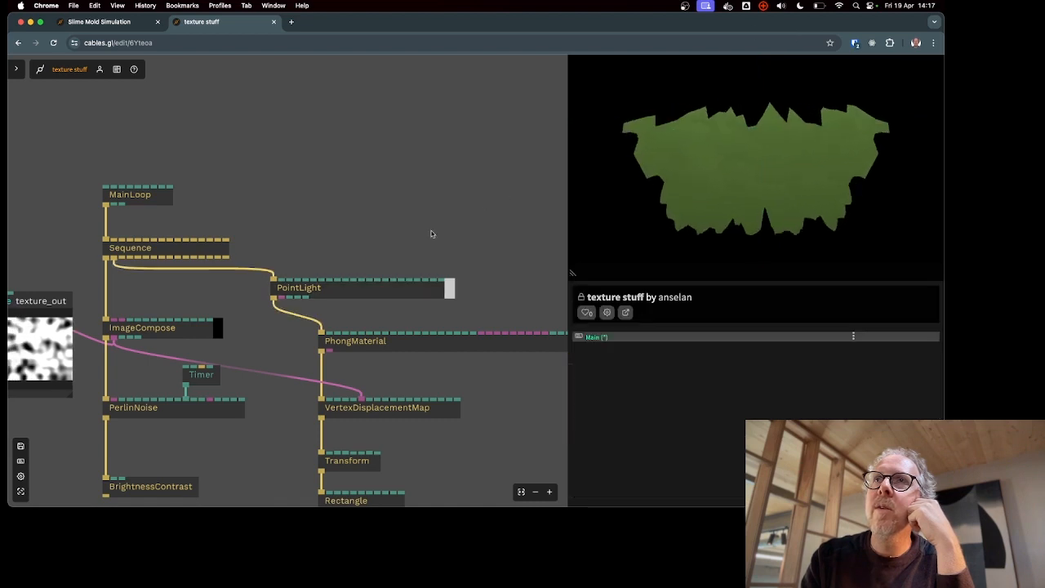
click(360, 292)
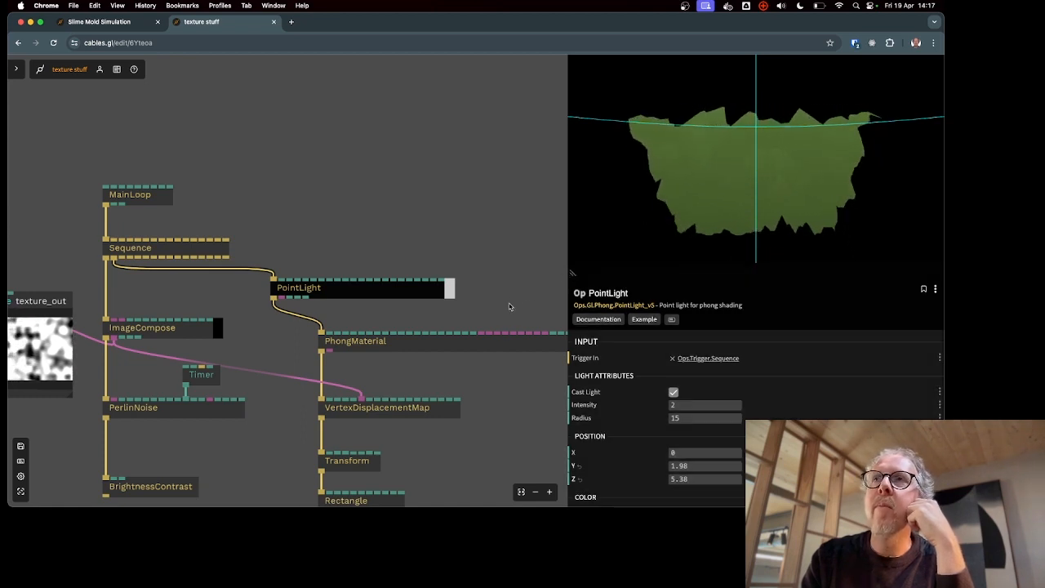
click(629, 248)
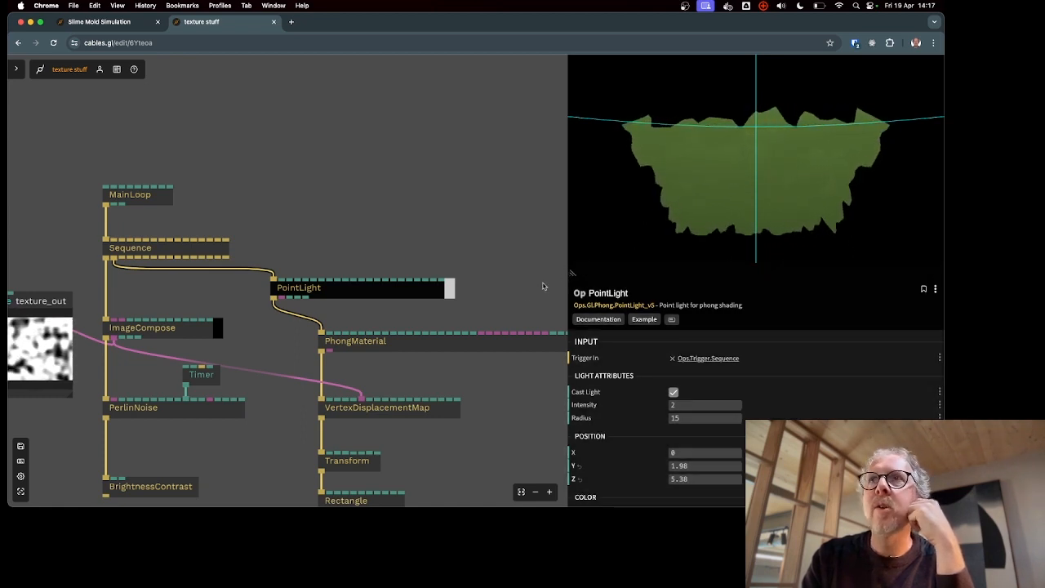
drag(573, 273, 527, 303)
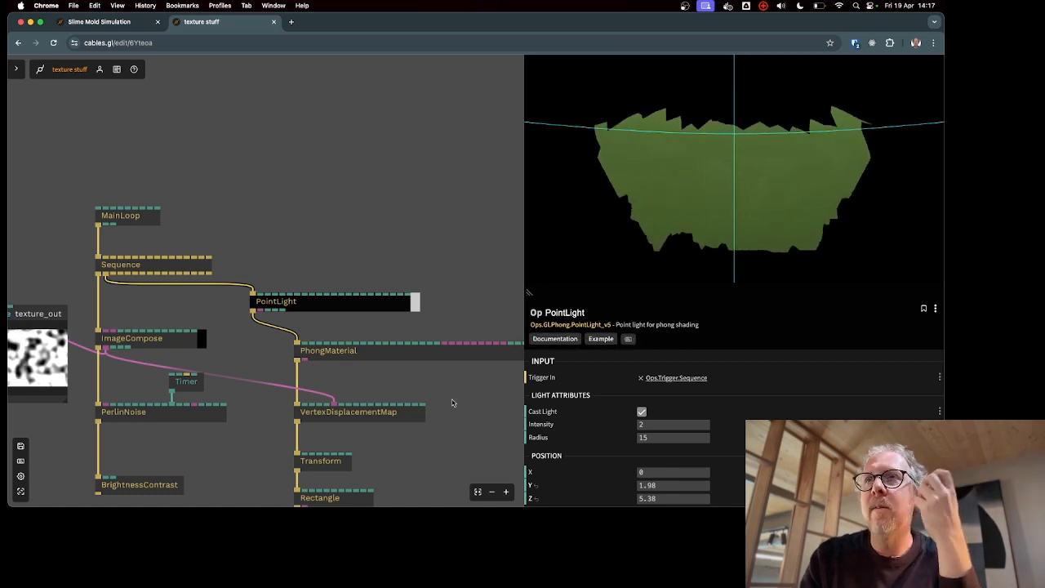
click(345, 354)
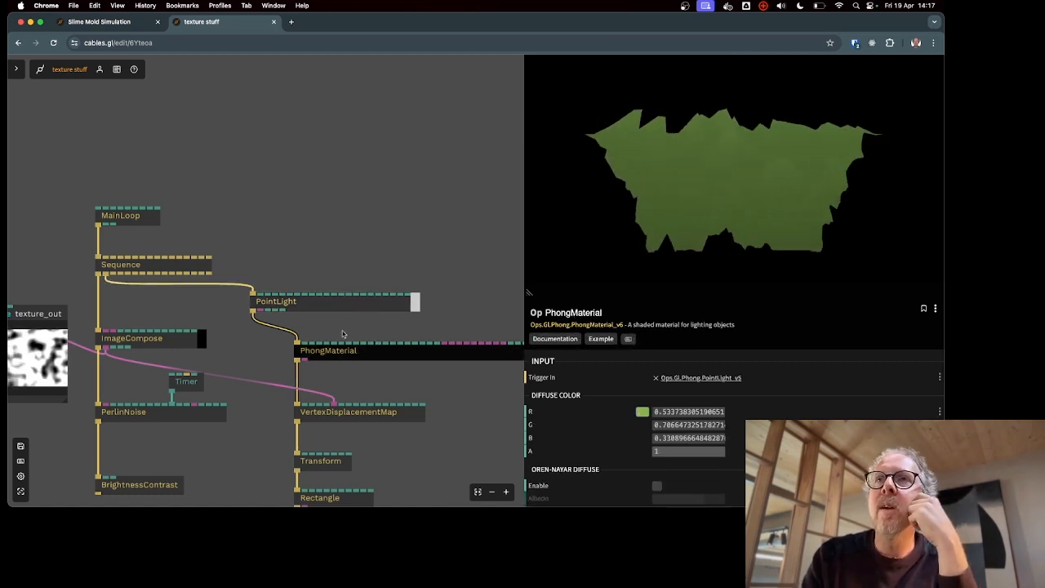
- Set the PointLight's X position to about 2.23, Y to 2.27, Intensity to 3.23 and Radius to 14.38
click(350, 308)
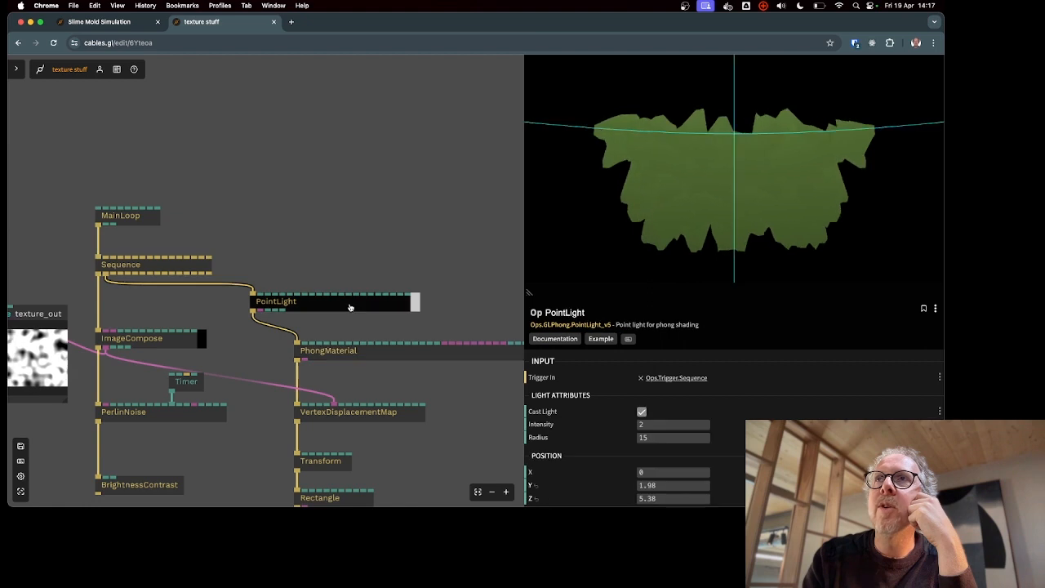
drag(645, 474, 711, 473)
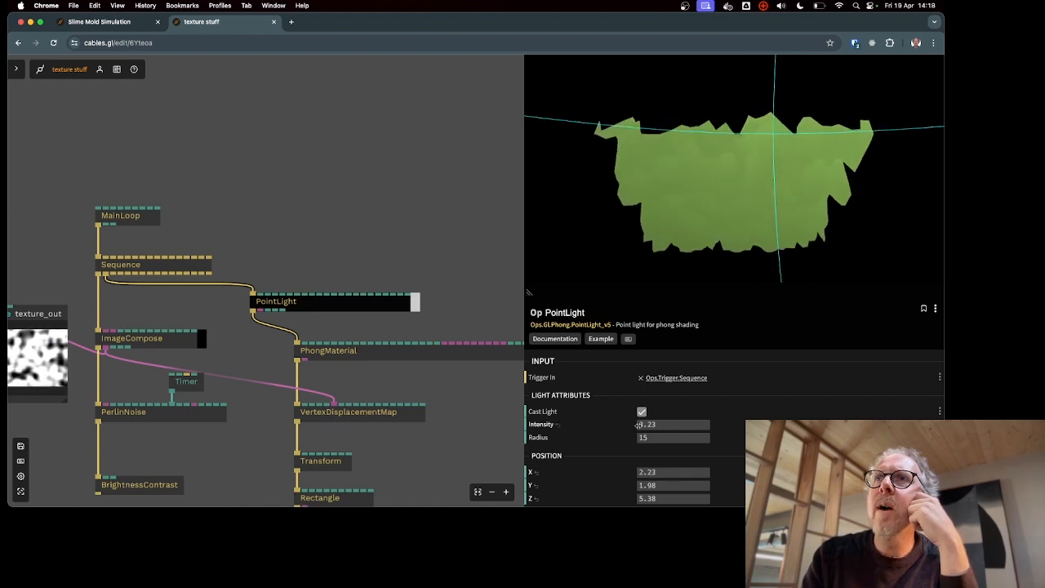
drag(644, 438, 633, 438)
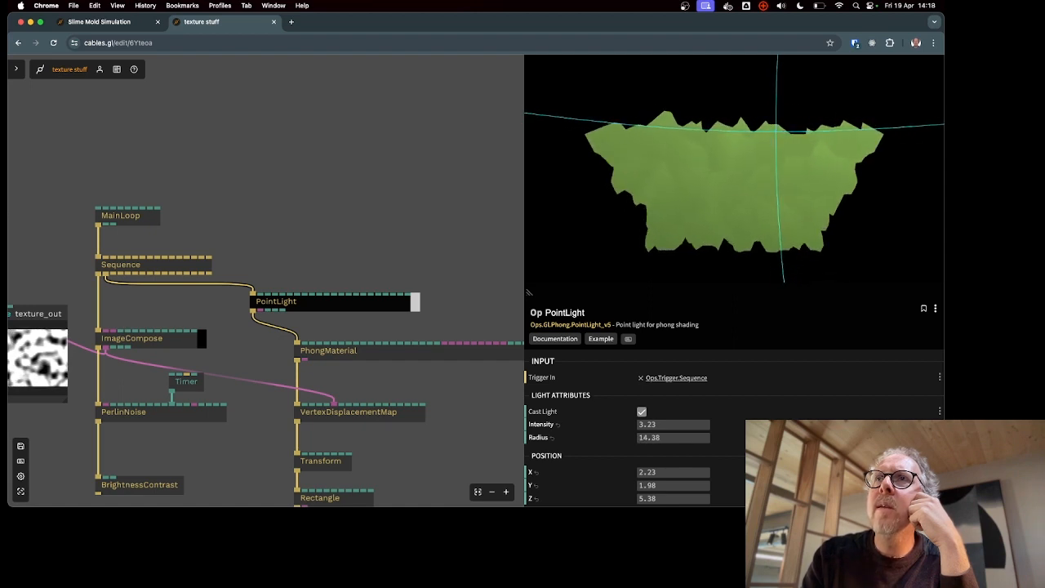
scroll(733, 401, down, 3)
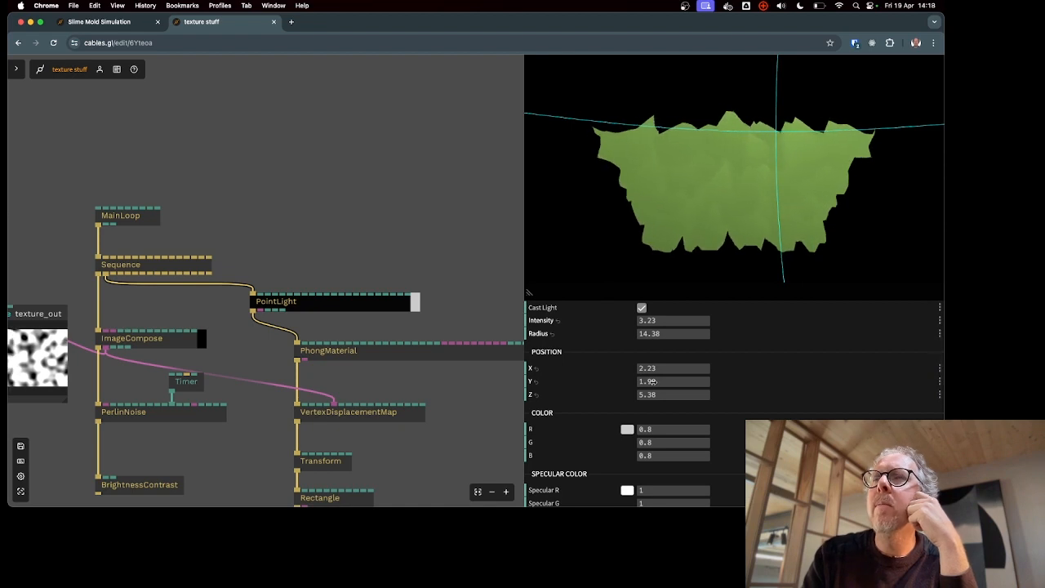
drag(653, 381, 680, 382)
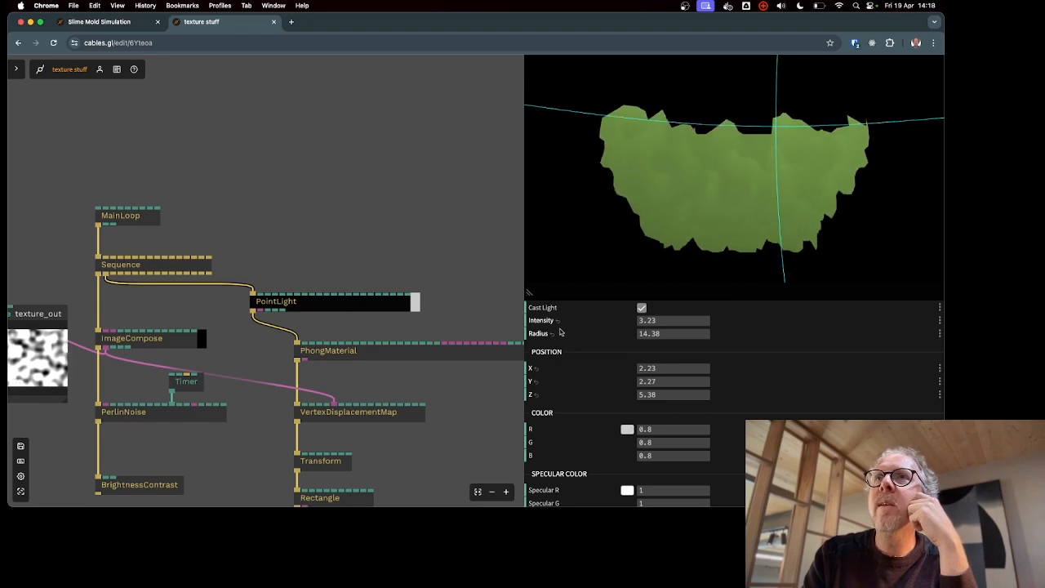
- Set the Transform op's PosZ to about 0.55 to bring the displaced rectangle closer
click(327, 463)
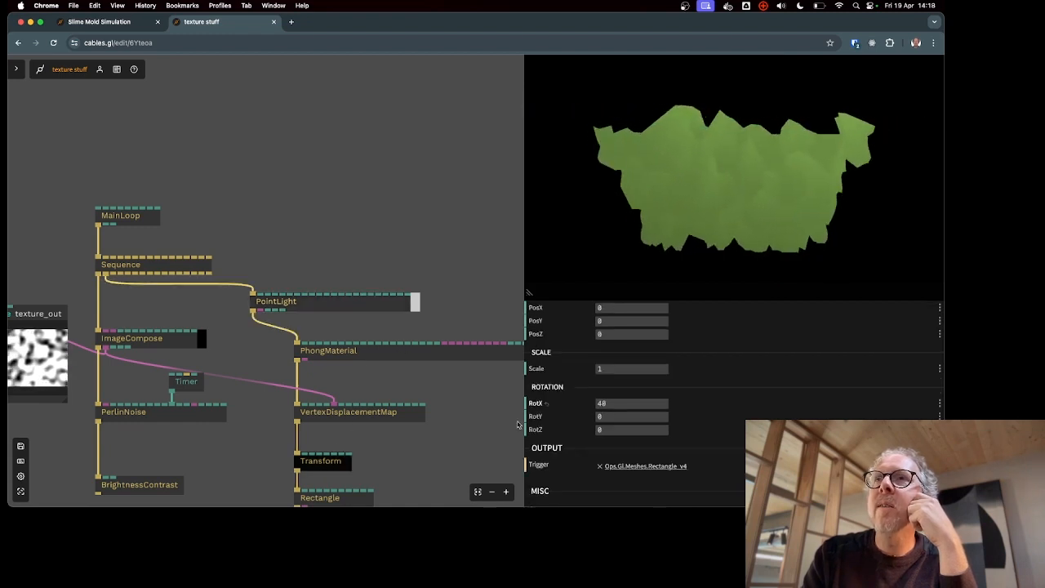
scroll(672, 405, up, 3)
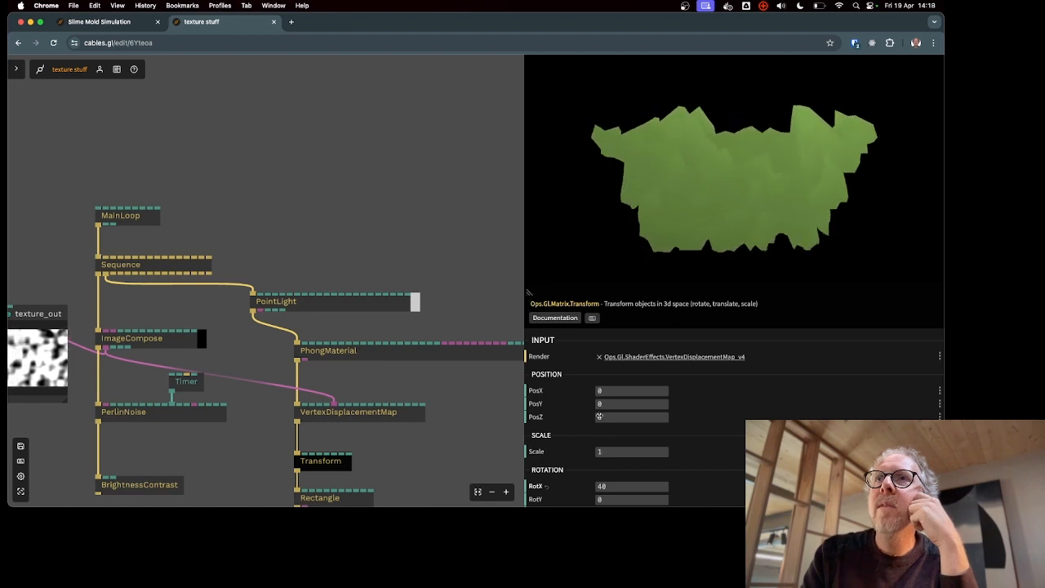
drag(599, 417, 645, 417)
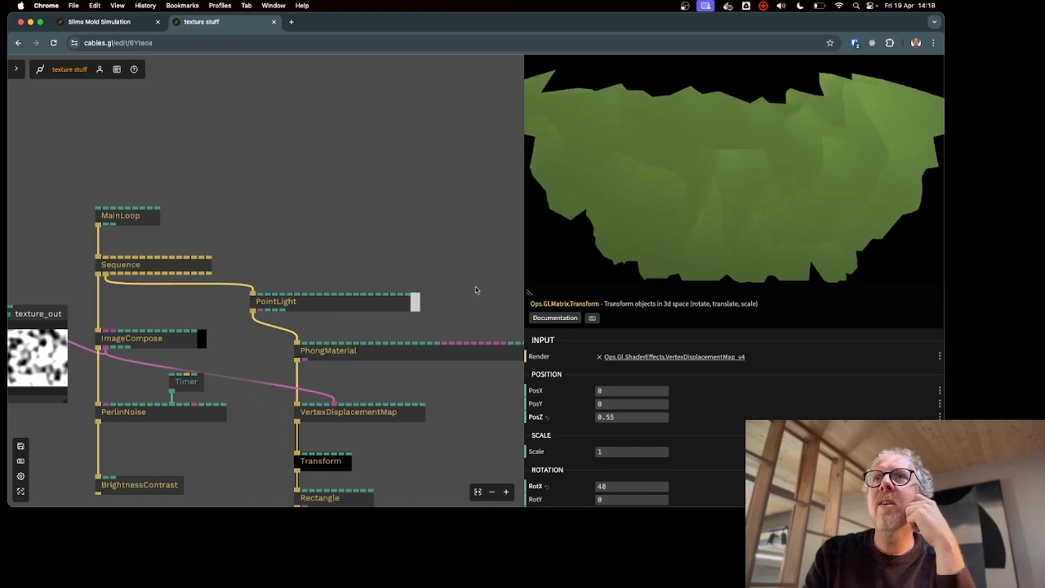
click(476, 290)
- Move VizTexture away from the noise branch, and shift ImageCompose, Timer, PerlinNoise and BrightnessContrast slightly down
scroll(421, 183, down, 3)
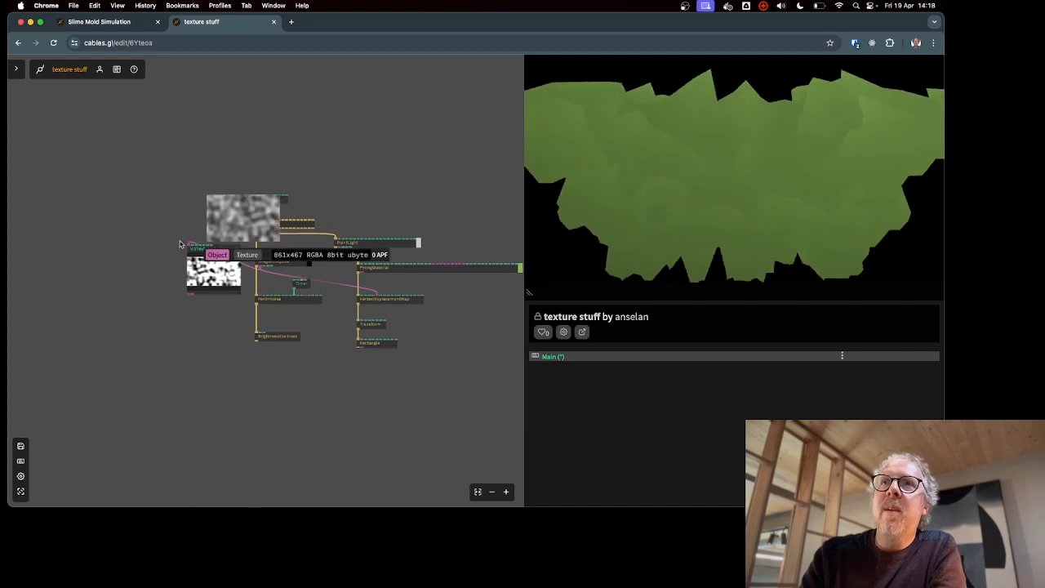
drag(200, 265, 177, 291)
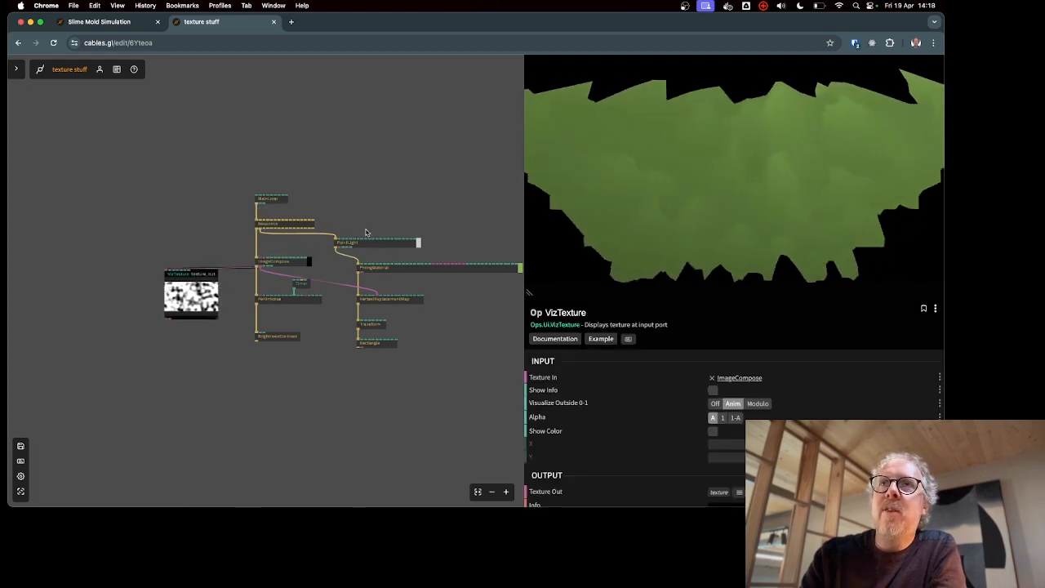
drag(247, 243, 318, 341)
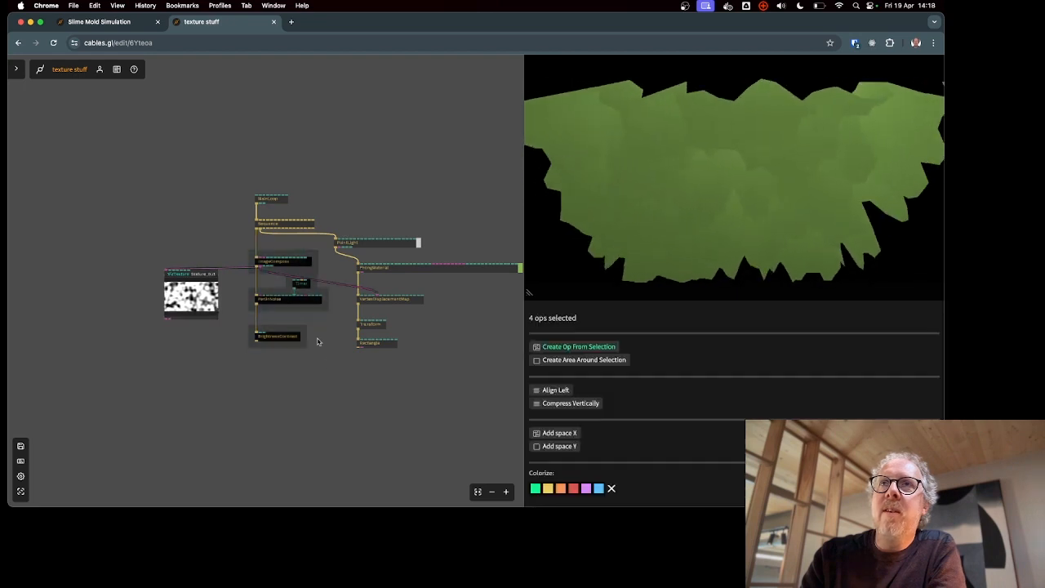
mouse_move(302, 304)
mouse_down()
mouse_move(299, 327)
mouse_move(296, 317)
mouse_up()
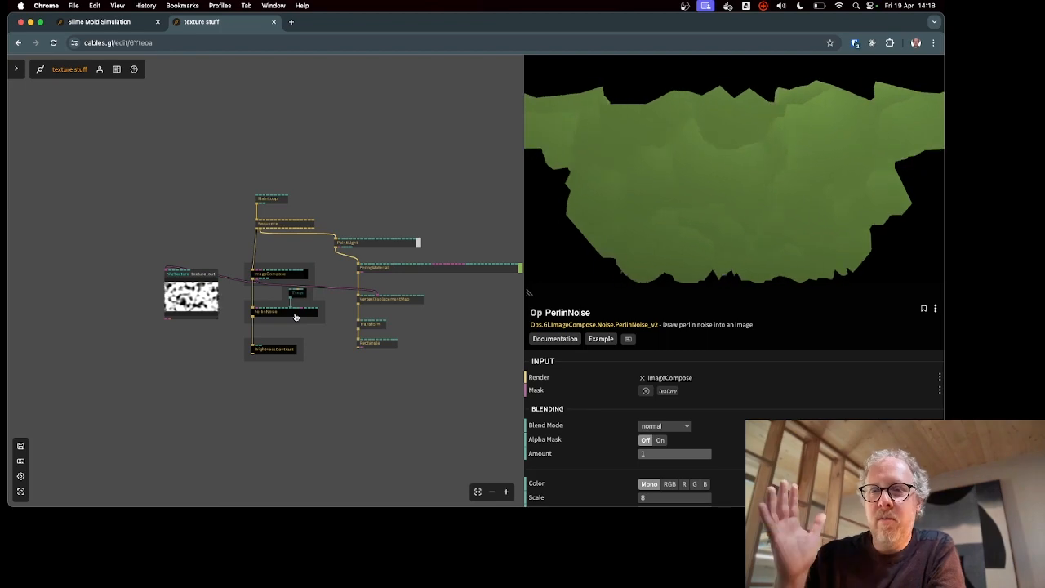
click(289, 302)
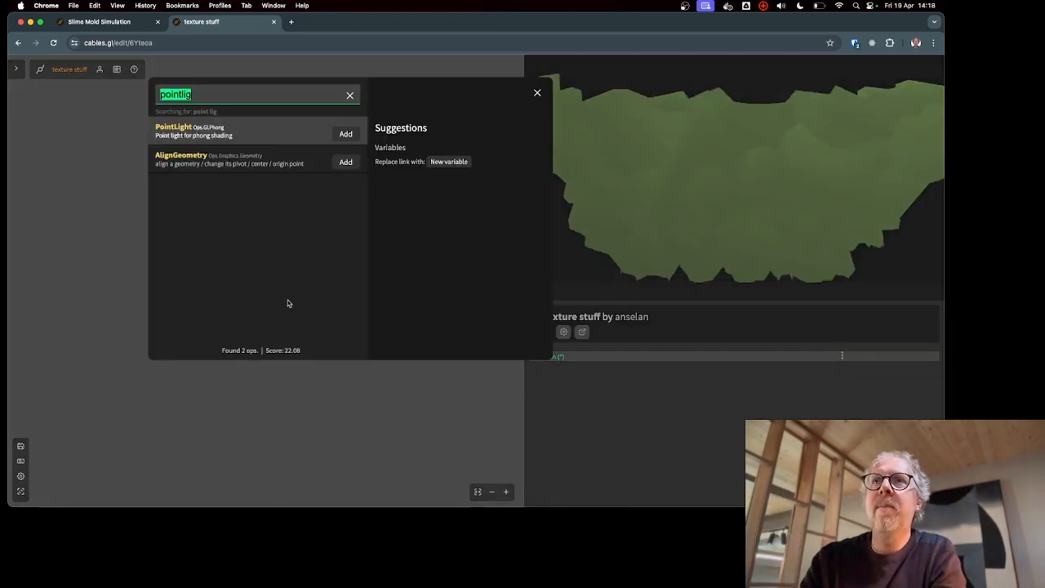
key(Return)
- Move the five ops from PointLight down to Rectangle together, farther to the right of the noise branch
scroll(273, 262, up, 5)
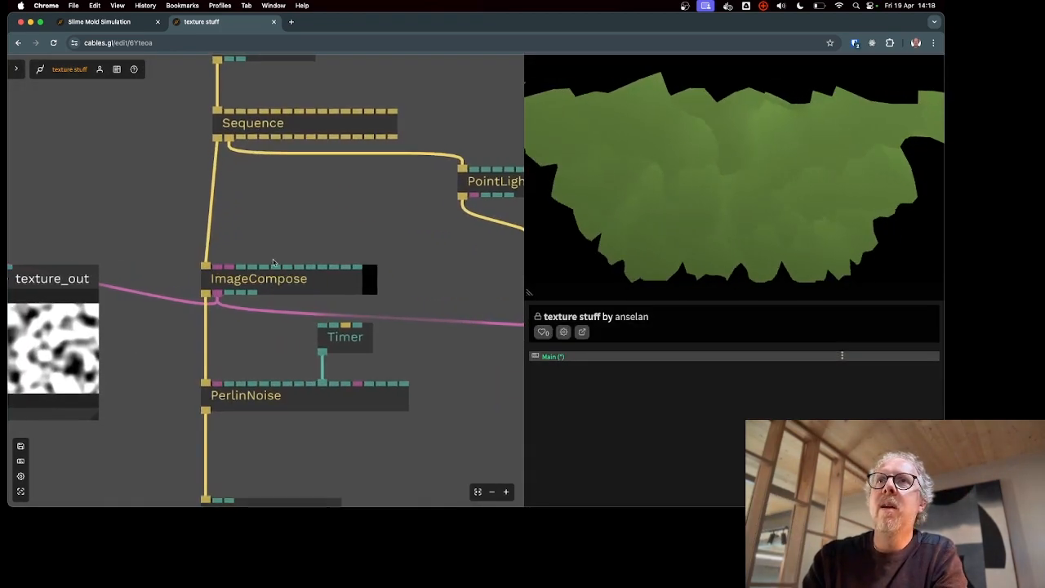
scroll(273, 261, down, 8)
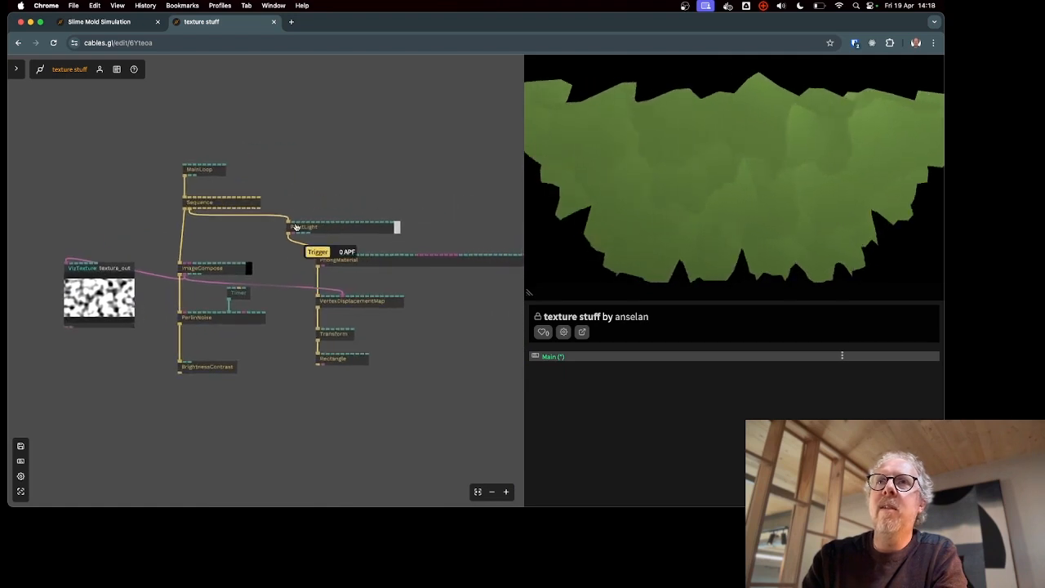
drag(429, 340, 334, 348)
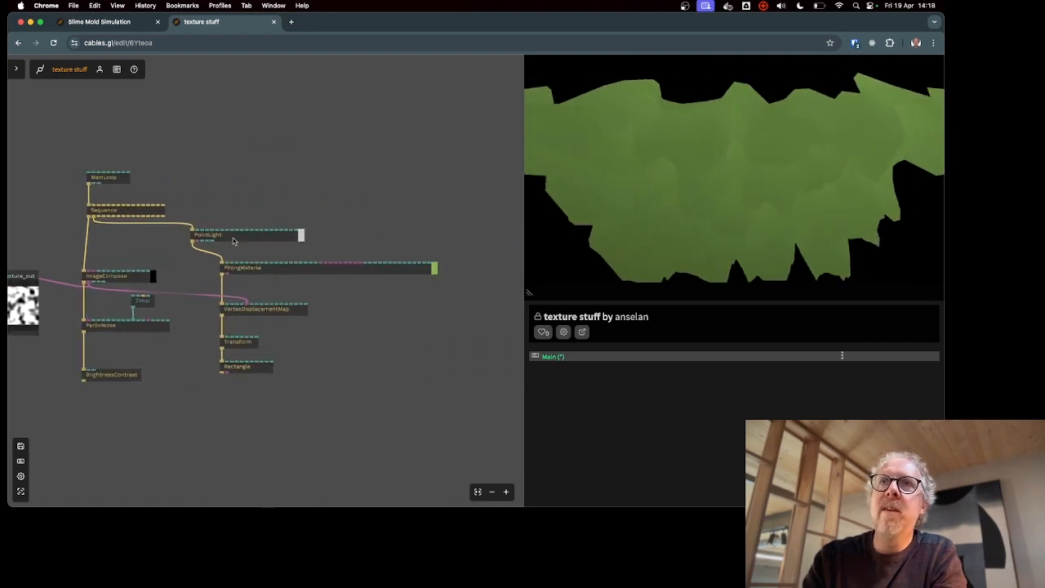
drag(208, 208, 333, 398)
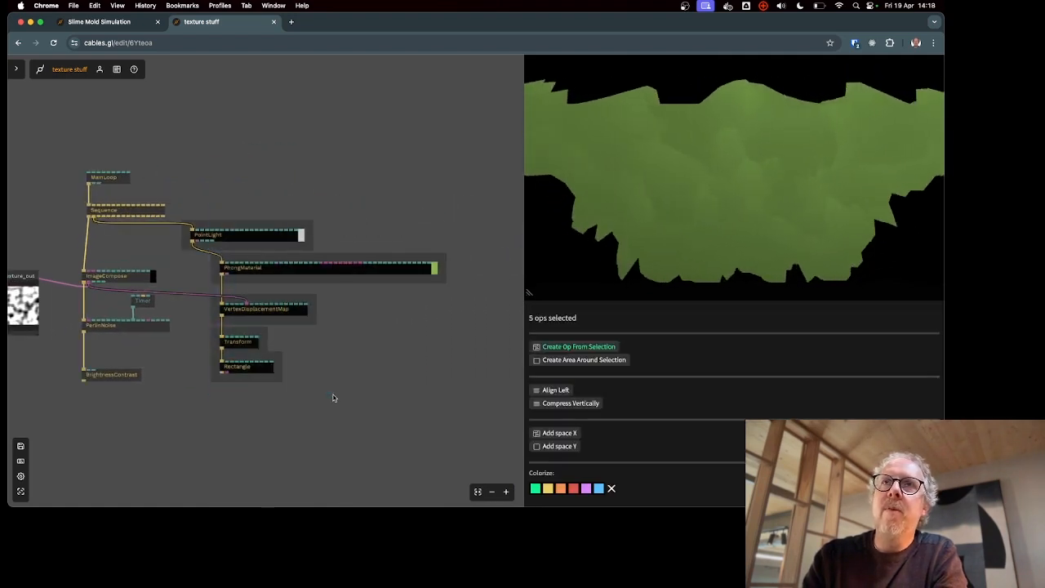
drag(258, 242, 303, 252)
click(444, 389)
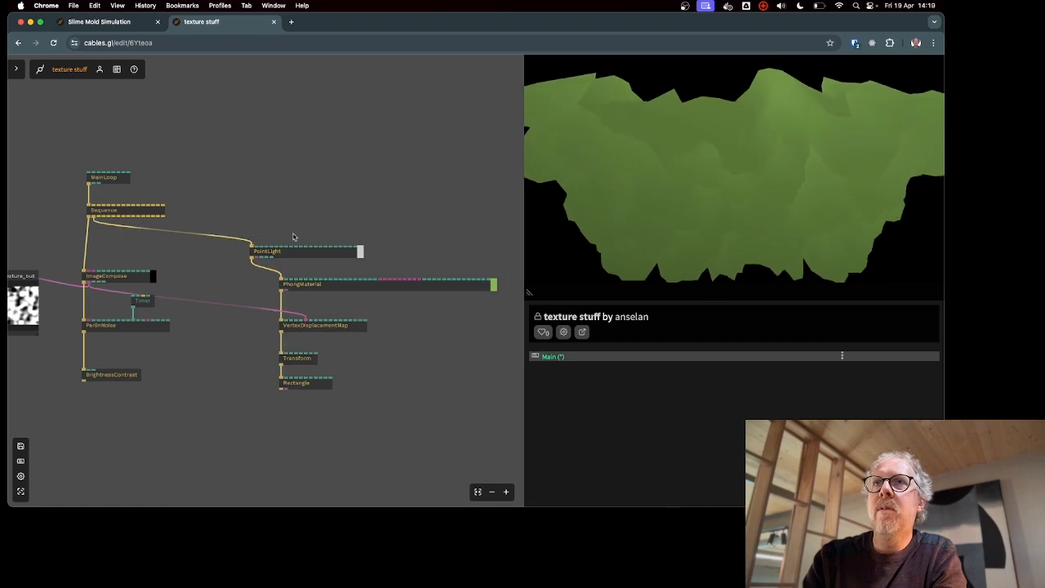
- Align the PointLight, PhongMaterial, VertexDisplacementMap, Transform and Rectangle ops along their left edges
drag(258, 199, 364, 419)
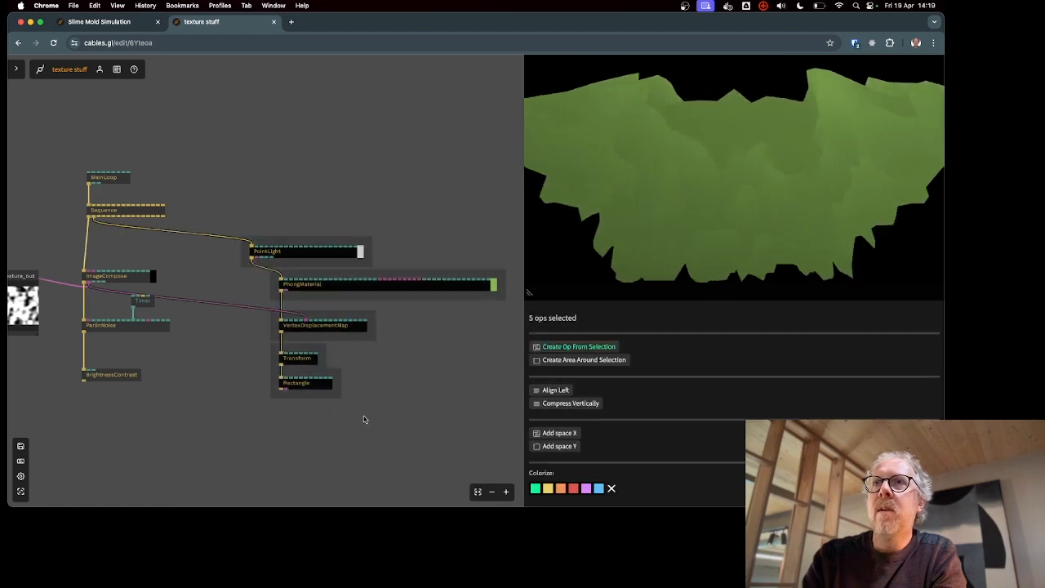
click(557, 390)
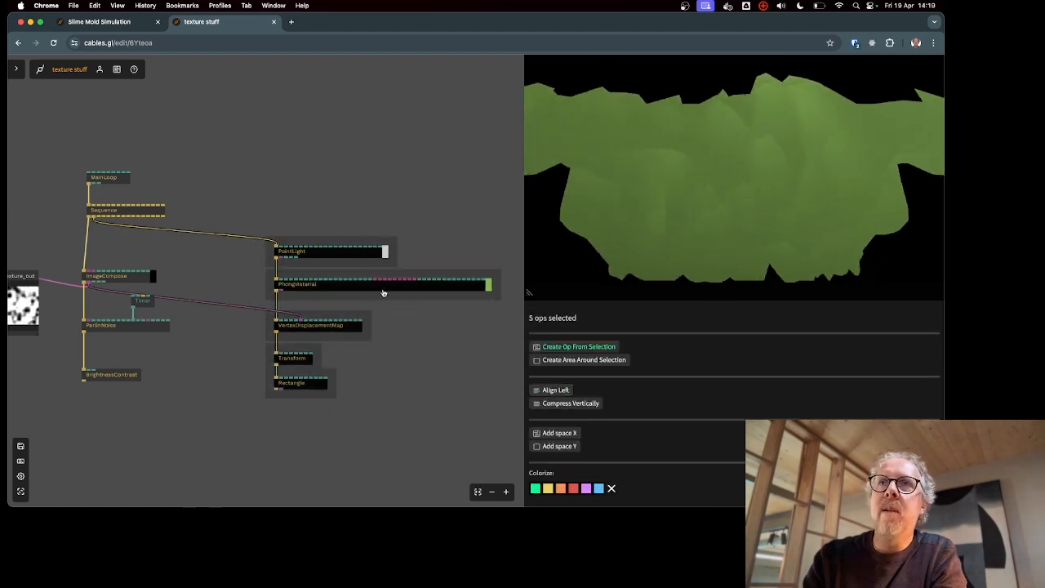
click(411, 346)
- Move MainLoop and Sequence up to leave more space above the noise and rendering branches
drag(427, 385, 341, 440)
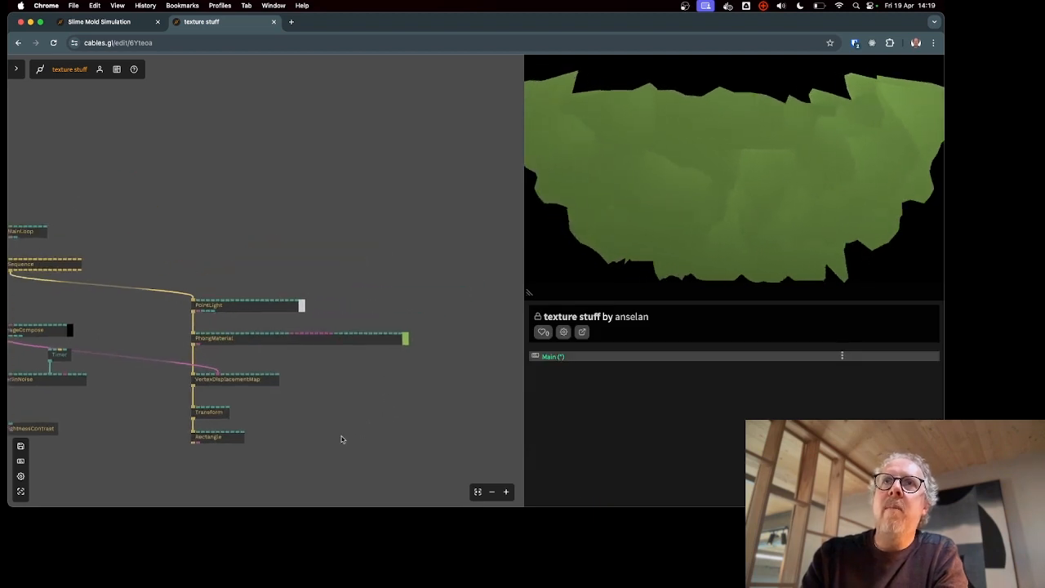
scroll(327, 392, down, 5)
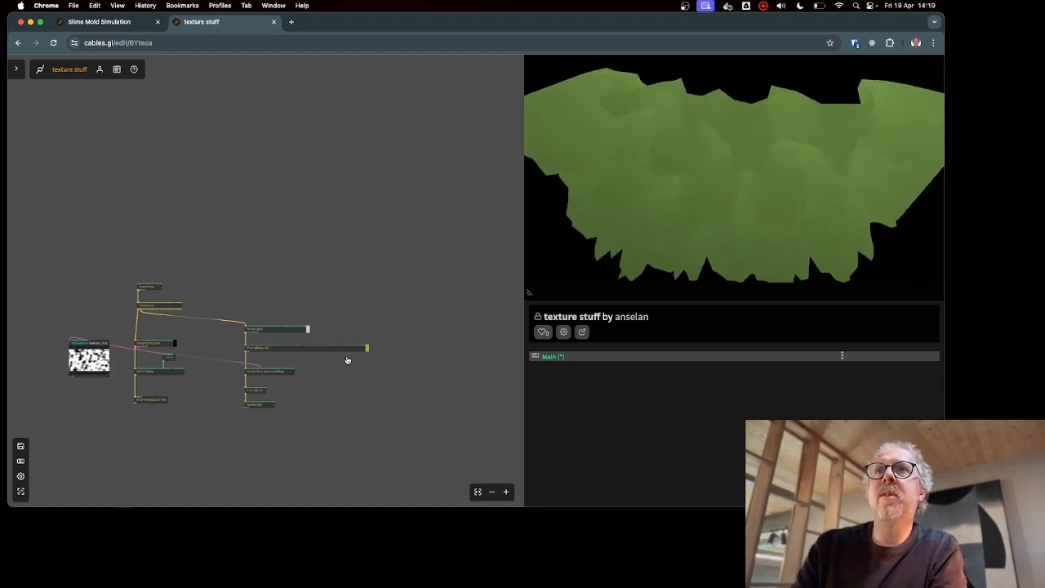
drag(337, 387, 348, 341)
scroll(248, 286, up, 5)
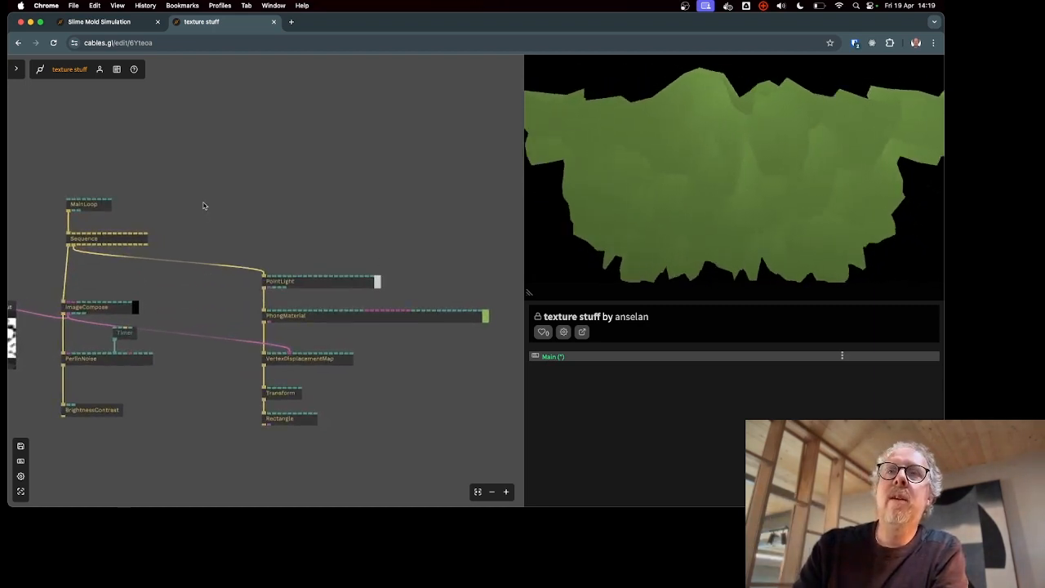
scroll(204, 206, down, 3)
drag(93, 129, 185, 129)
drag(329, 164, 280, 142)
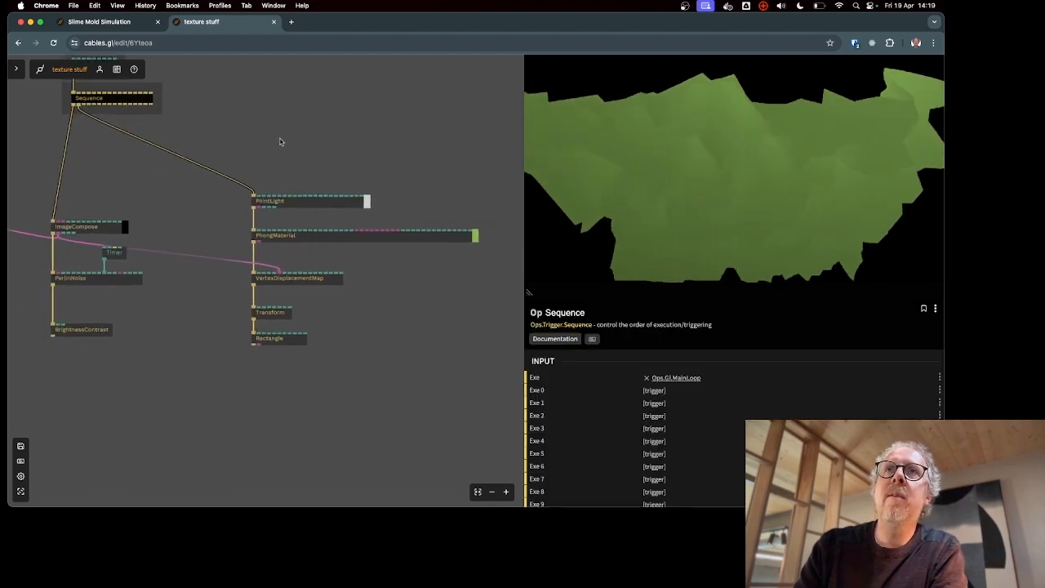
click(203, 144)
- Add a second ImageCompose op to a free trigger output of Sequence and place it to the right of the PointLight branch
scroll(126, 94, up, 3)
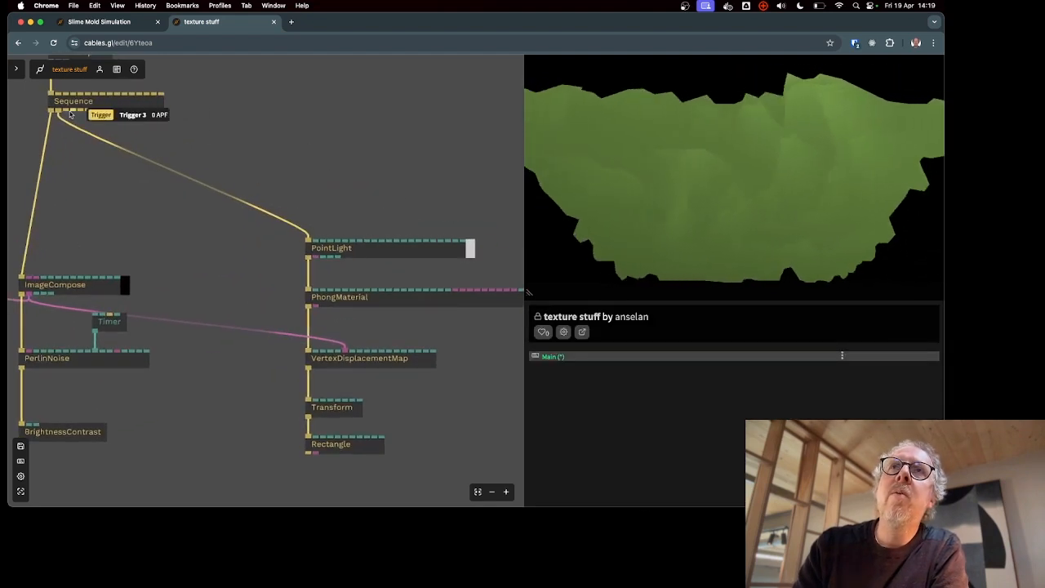
drag(71, 116, 464, 180)
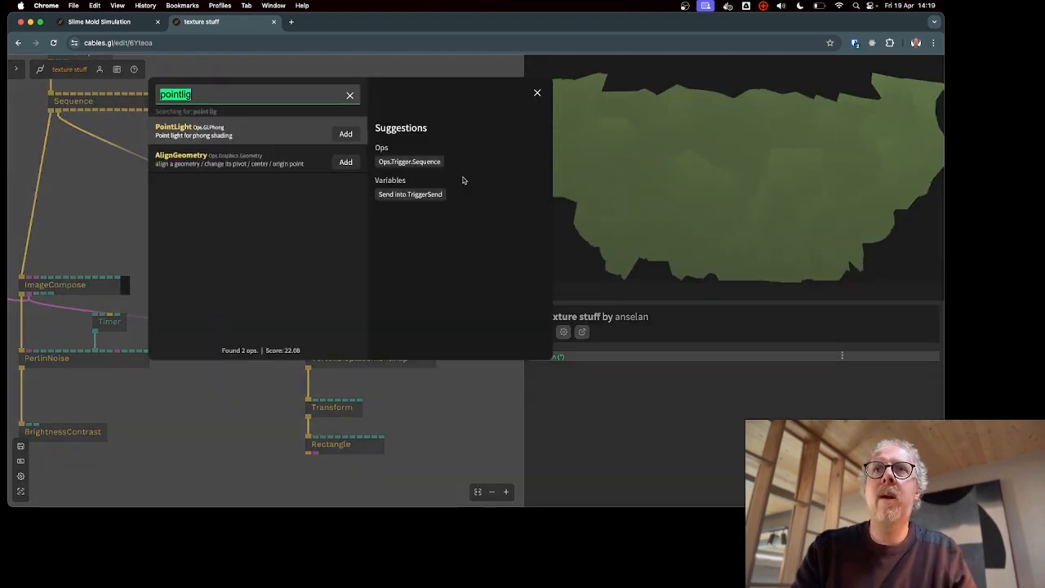
text(imagecom)
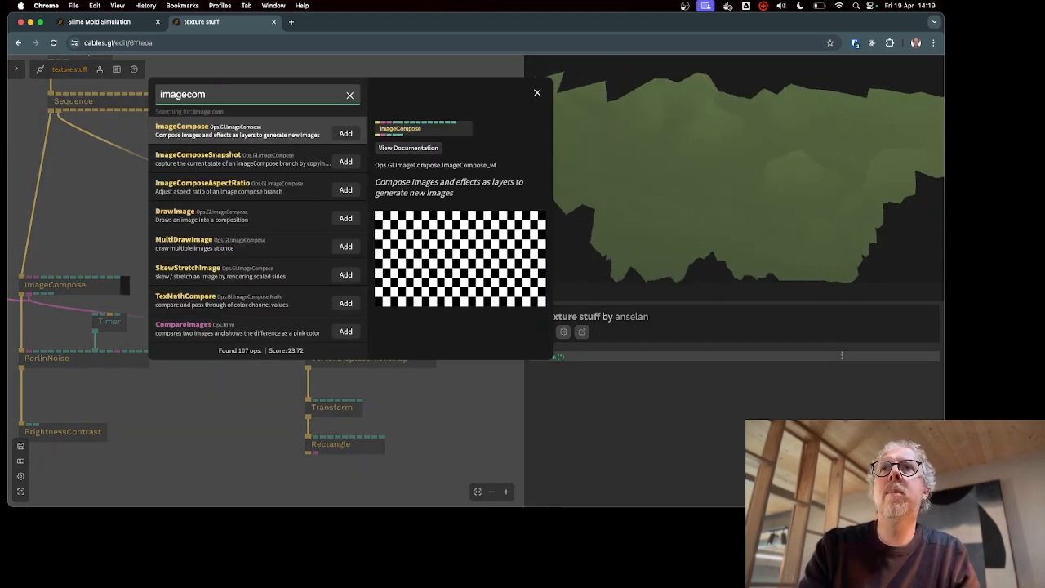
key(Return)
drag(417, 197, 168, 191)
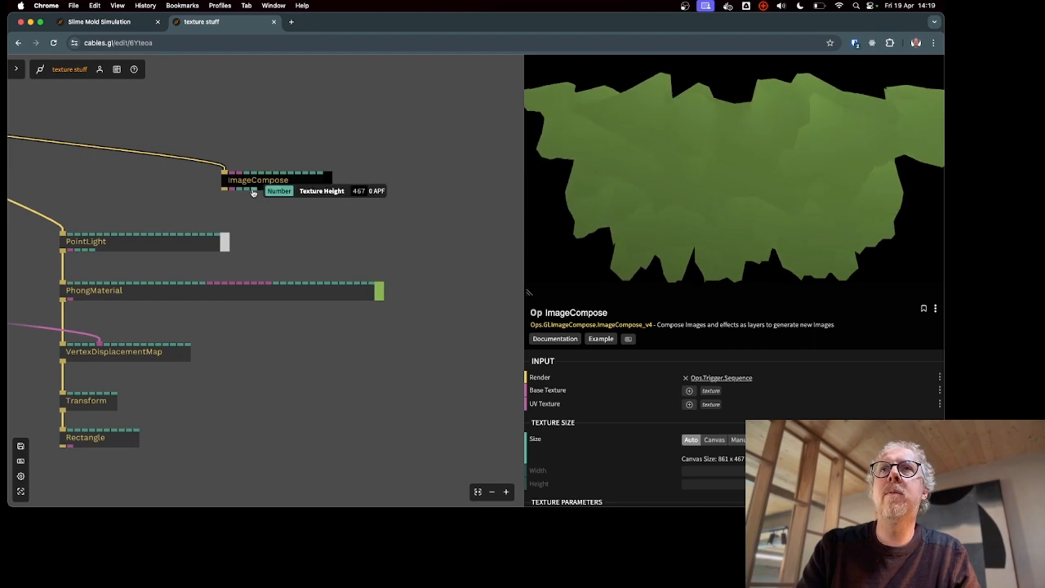
drag(280, 180, 476, 221)
drag(483, 294, 367, 266)
scroll(366, 266, down, 4)
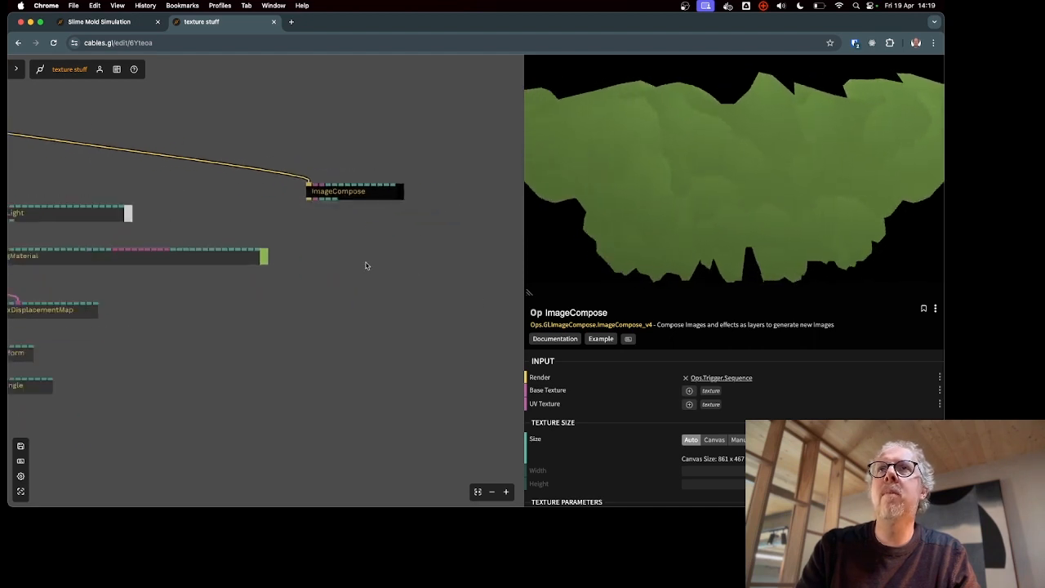
drag(363, 214, 375, 204)
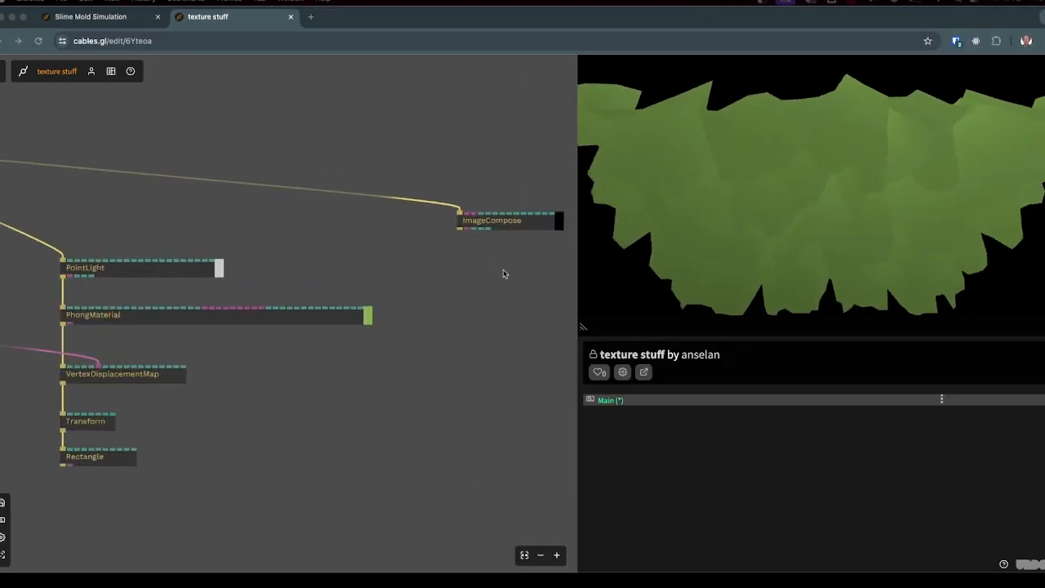
- Insert a RenderToTexture op on the link between Sequence and PointLight, and position it just above PointLight
scroll(504, 273, up, 3)
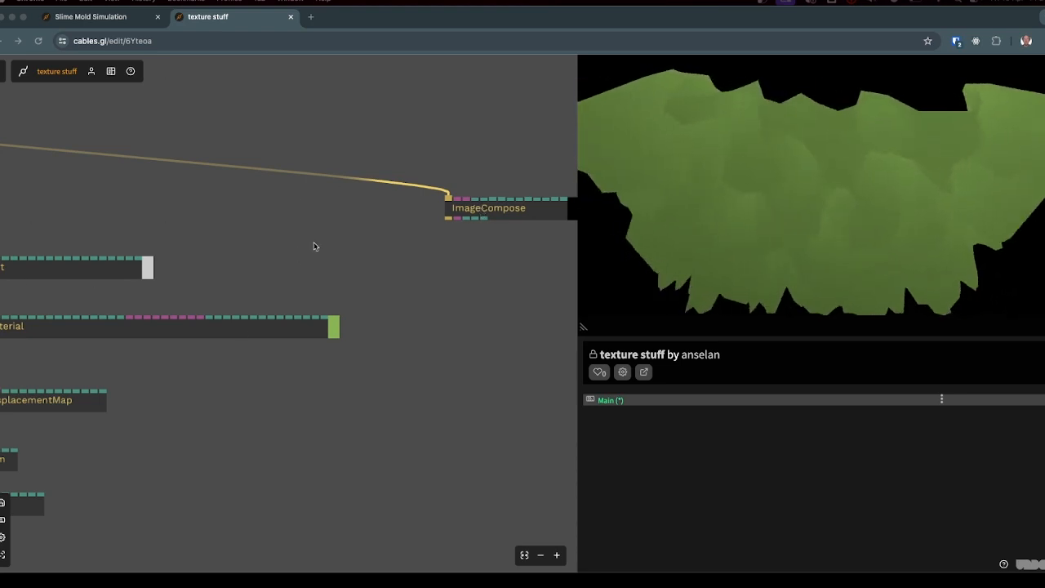
scroll(289, 284, down, 5)
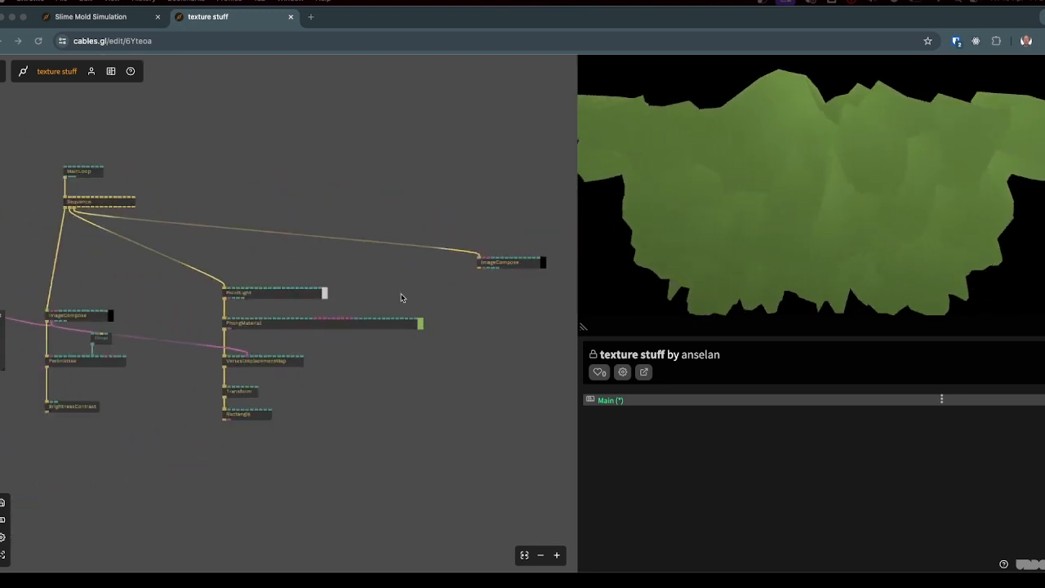
scroll(401, 298, down, 2)
scroll(241, 276, up, 5)
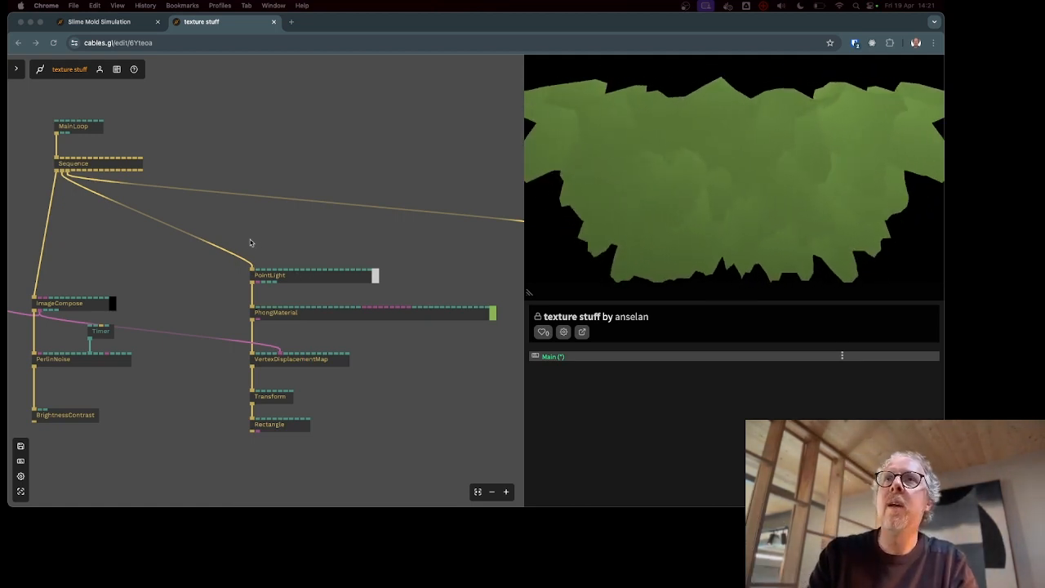
click(206, 242)
text(re)
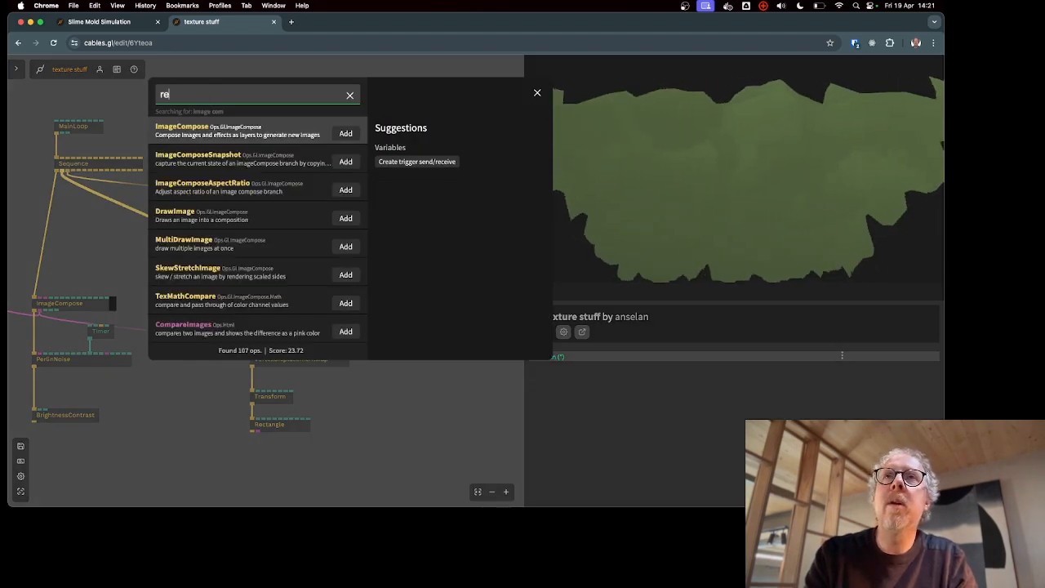
text(ndert)
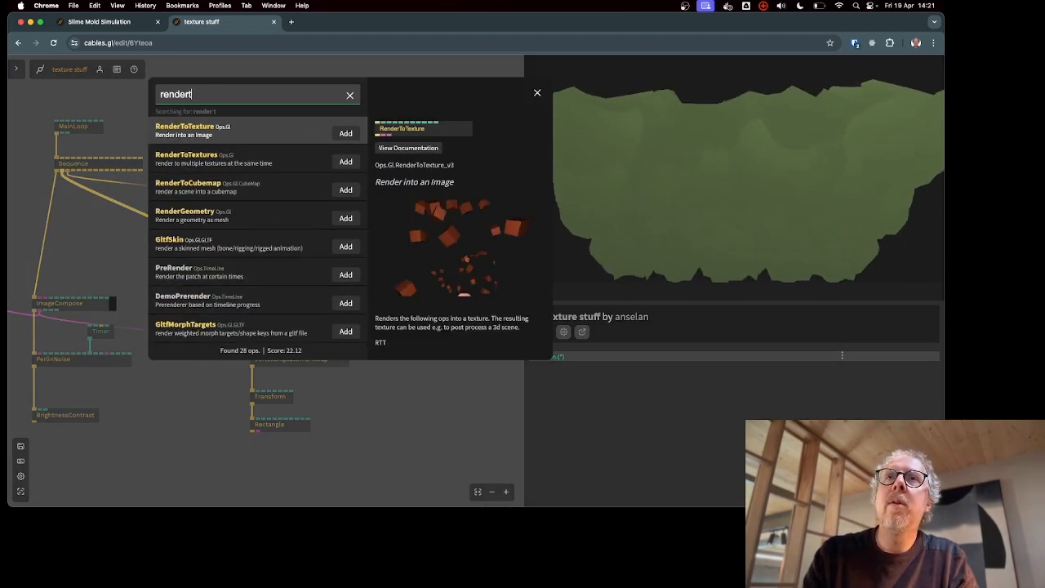
key(Return)
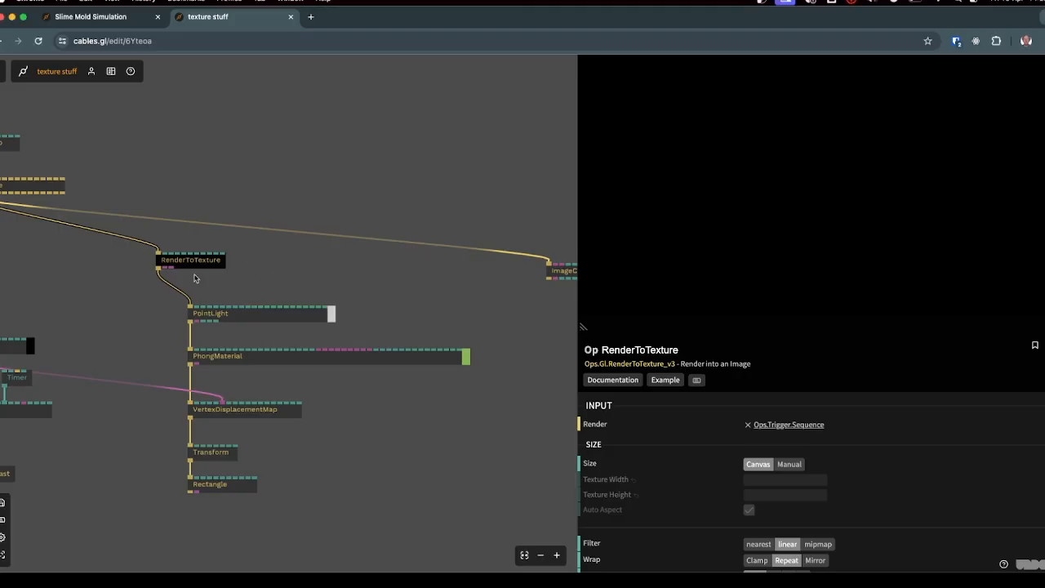
drag(187, 265, 208, 263)
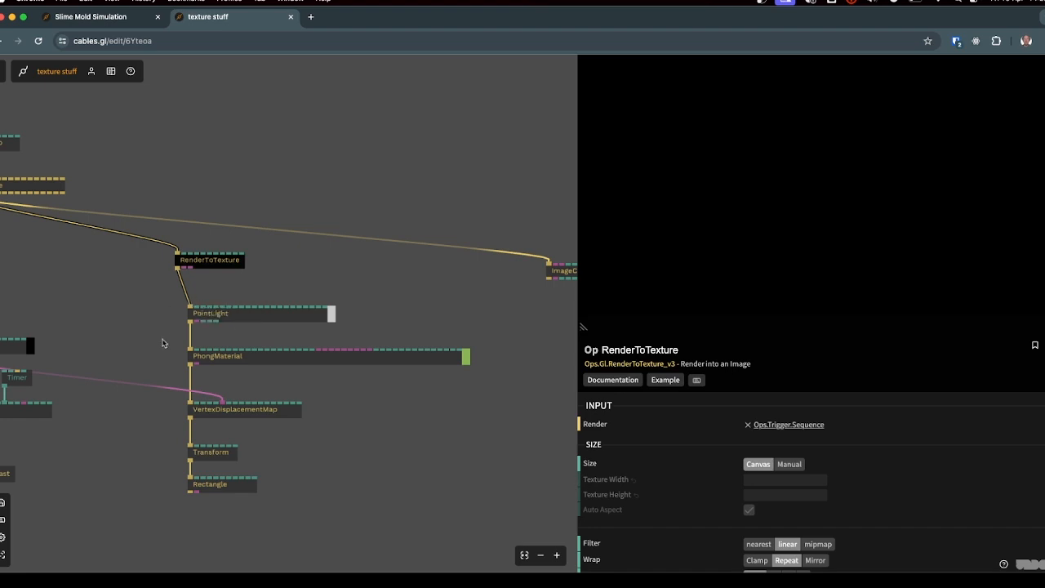
- Add a VizTexture op connected to RenderToTexture's Texture output
scroll(179, 200, up, 5)
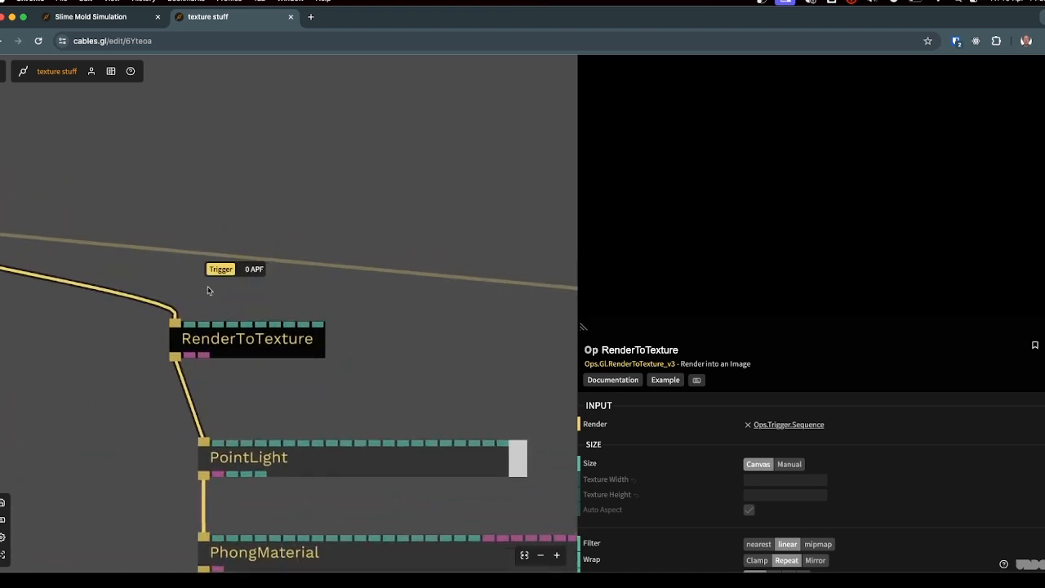
mouse_move(193, 359)
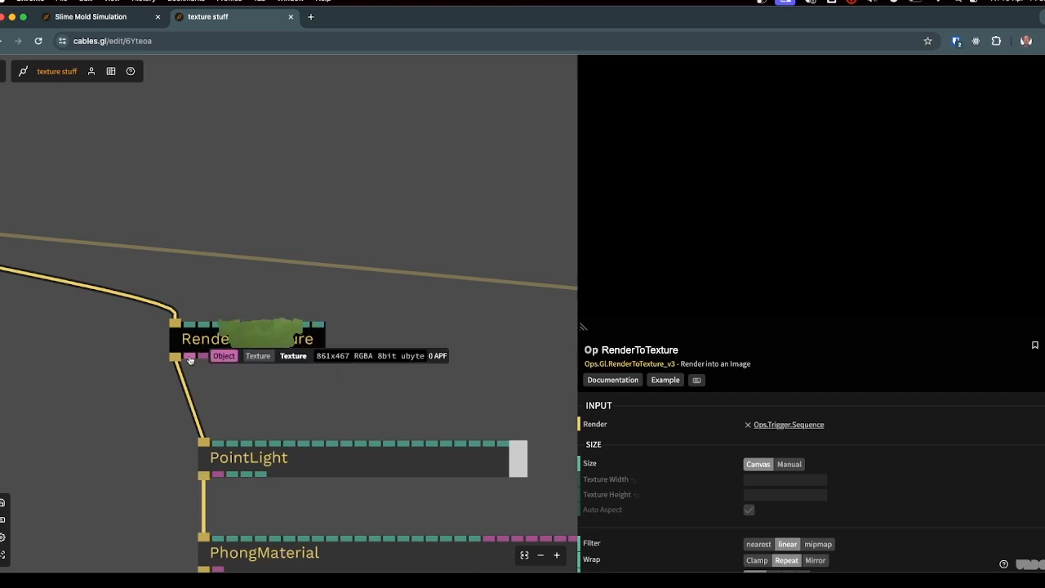
drag(190, 359, 101, 436)
text(vizte)
key(Return)
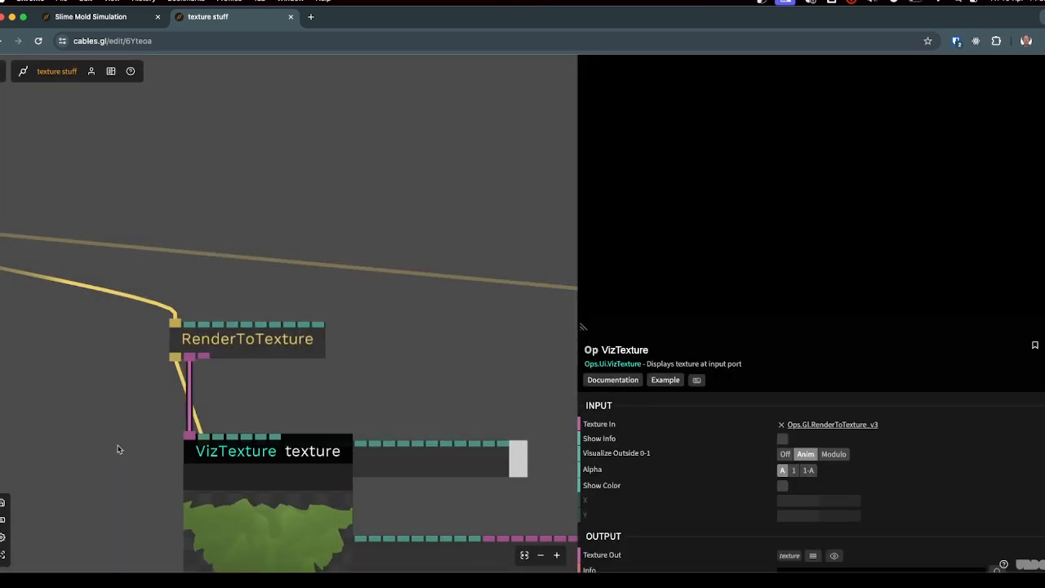
- Move the VizTexture preview to the right of RenderToTexture, just above PointLight
drag(276, 437, 307, 179)
key(Escape)
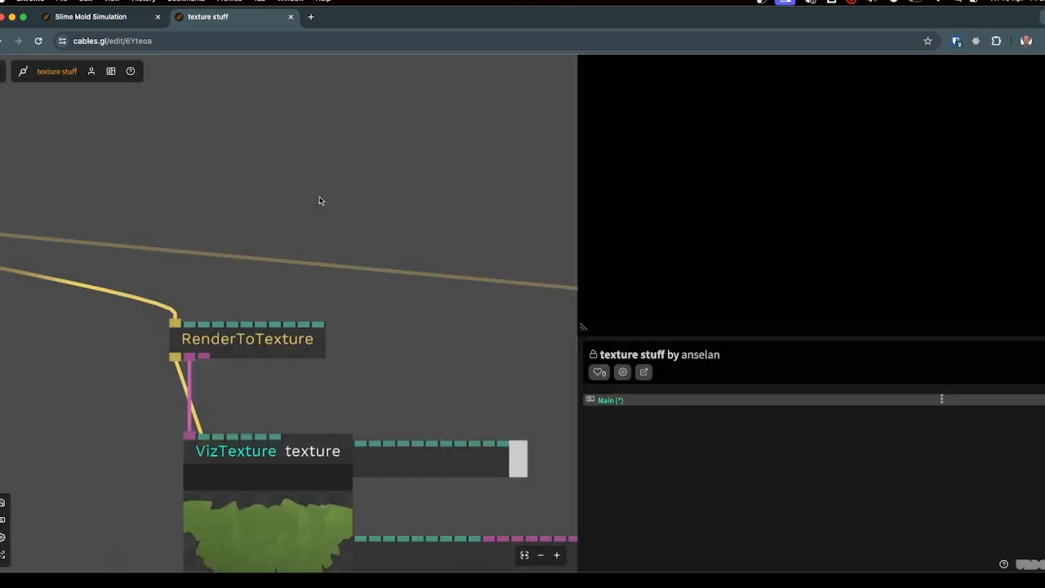
drag(302, 438, 383, 298)
key(Escape)
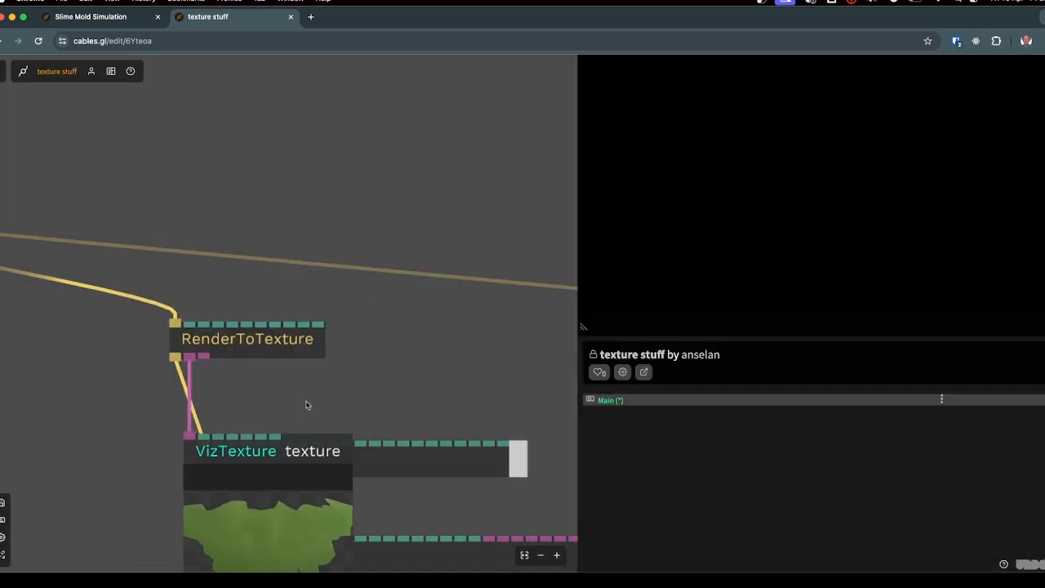
drag(310, 459, 465, 241)
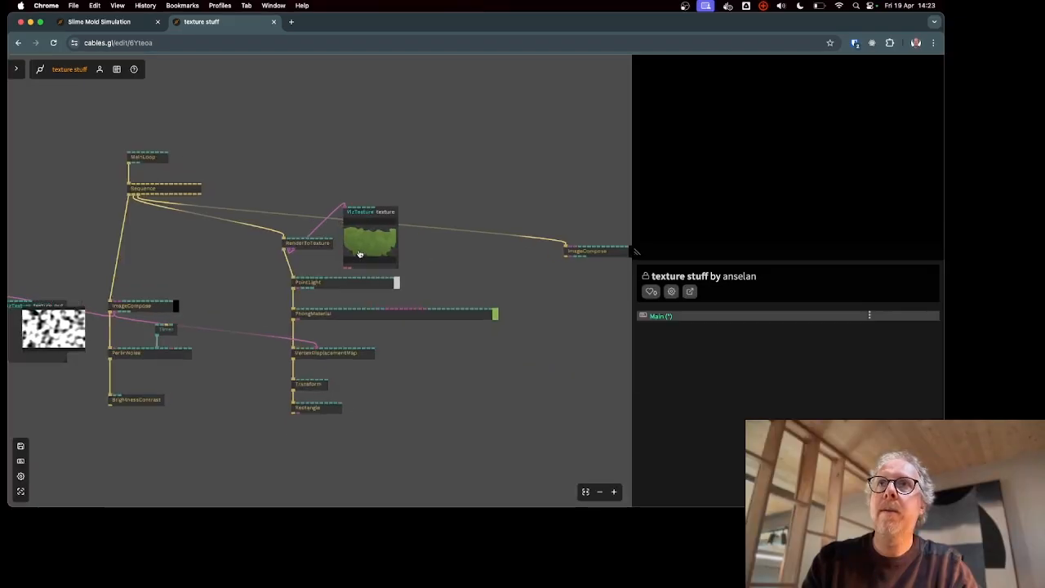
- Add a DrawImage op to the trigger output of the second ImageCompose and place it below that op
scroll(359, 254, up, 5)
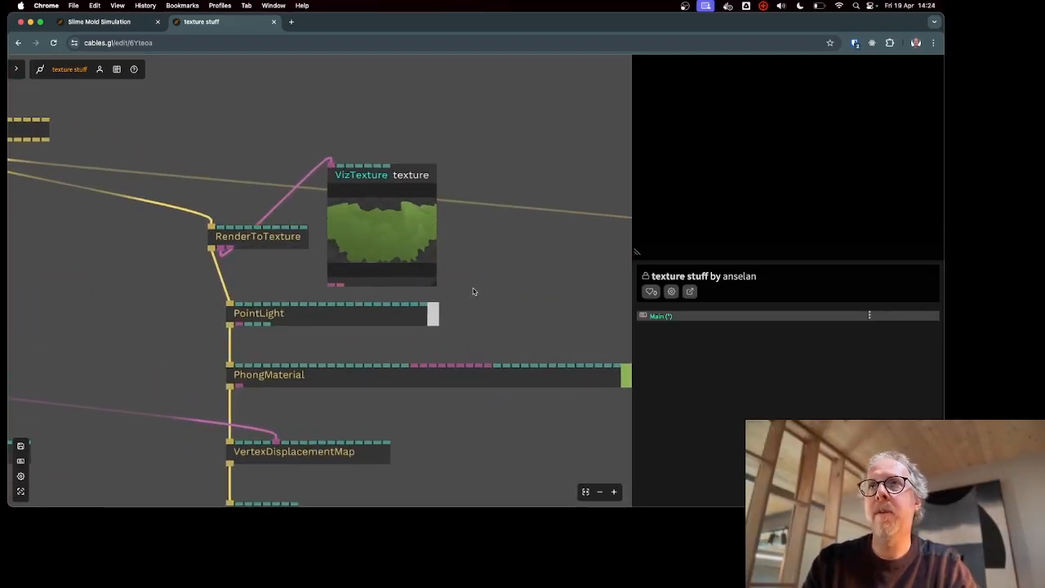
drag(473, 292, 327, 326)
scroll(331, 325, down, 3)
drag(442, 327, 334, 313)
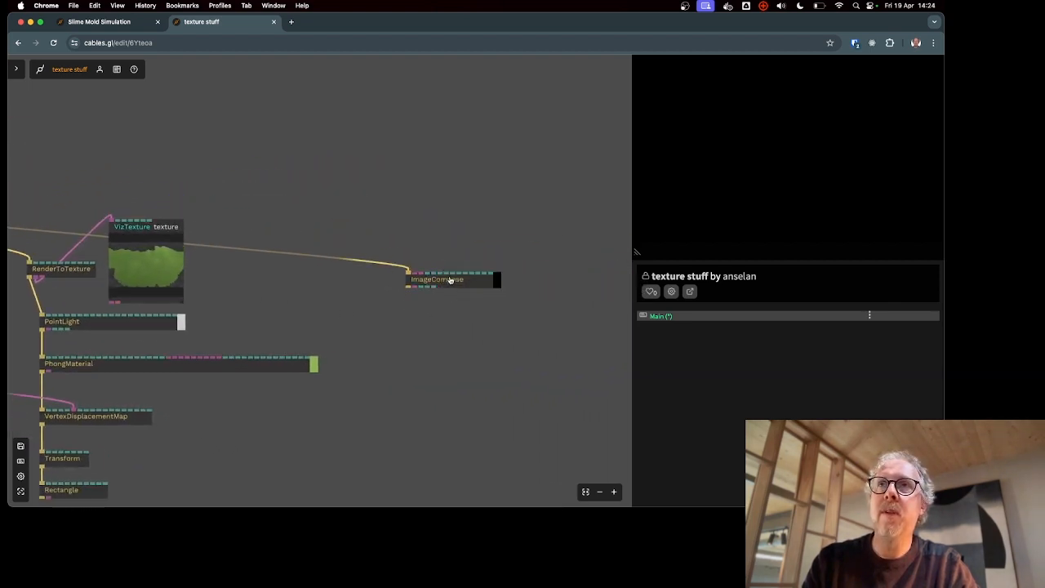
drag(406, 291, 414, 349)
text(drawim)
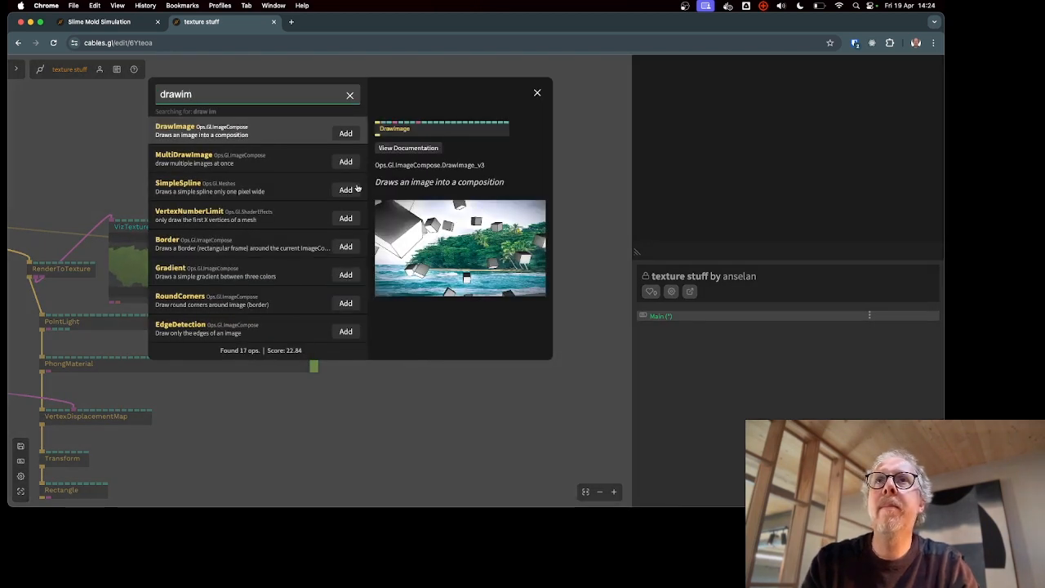
click(346, 134)
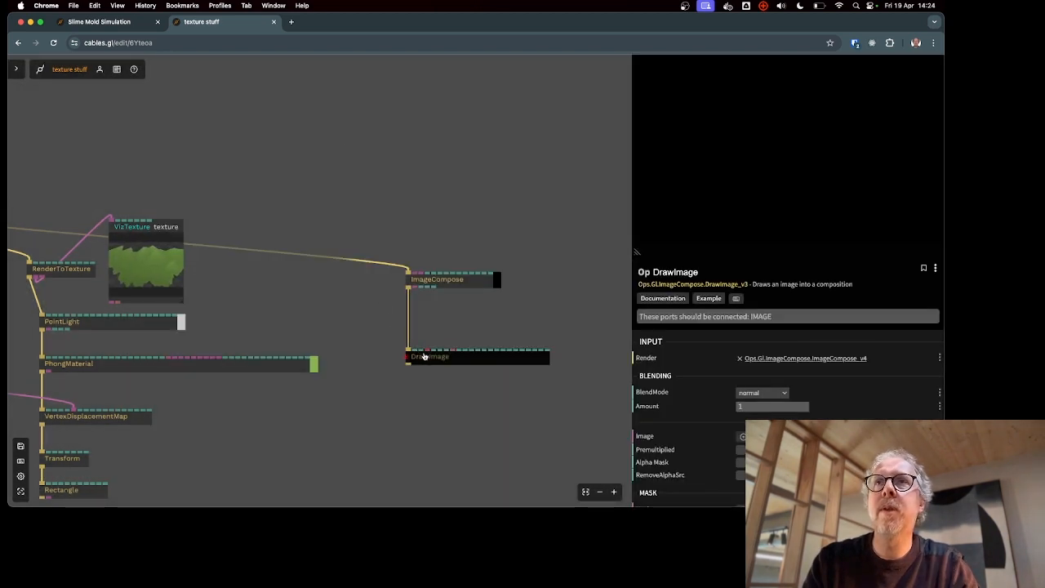
- Connect RenderToTexture's Texture output to the Image input of DrawImage
scroll(429, 357, up, 5)
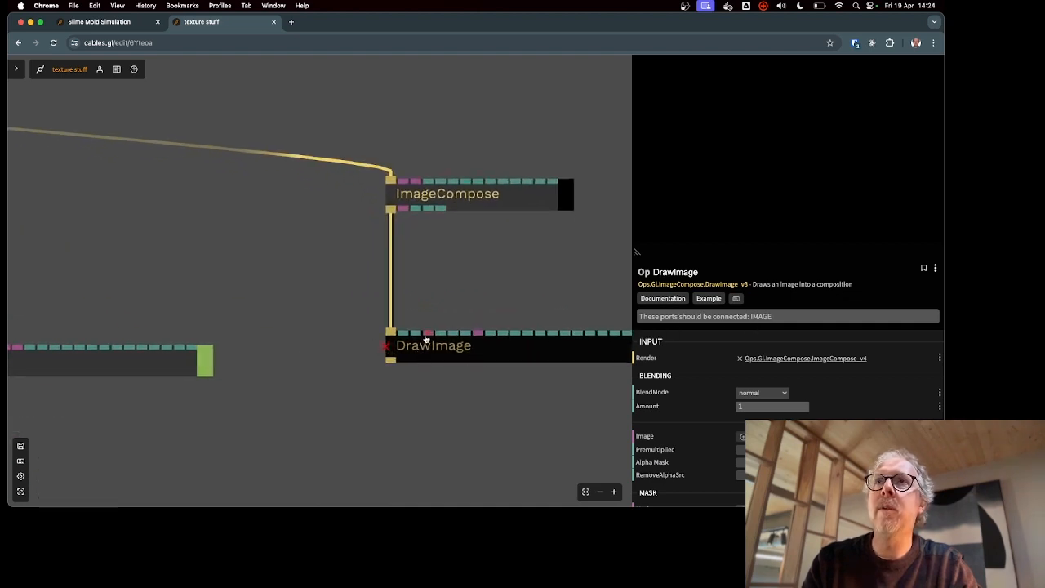
scroll(425, 339, down, 5)
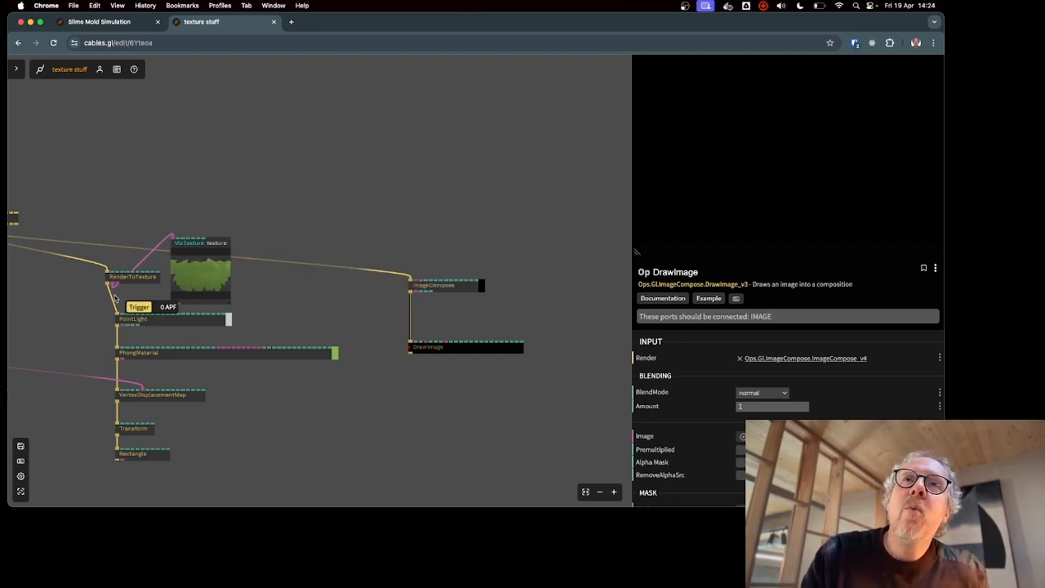
mouse_move(115, 286)
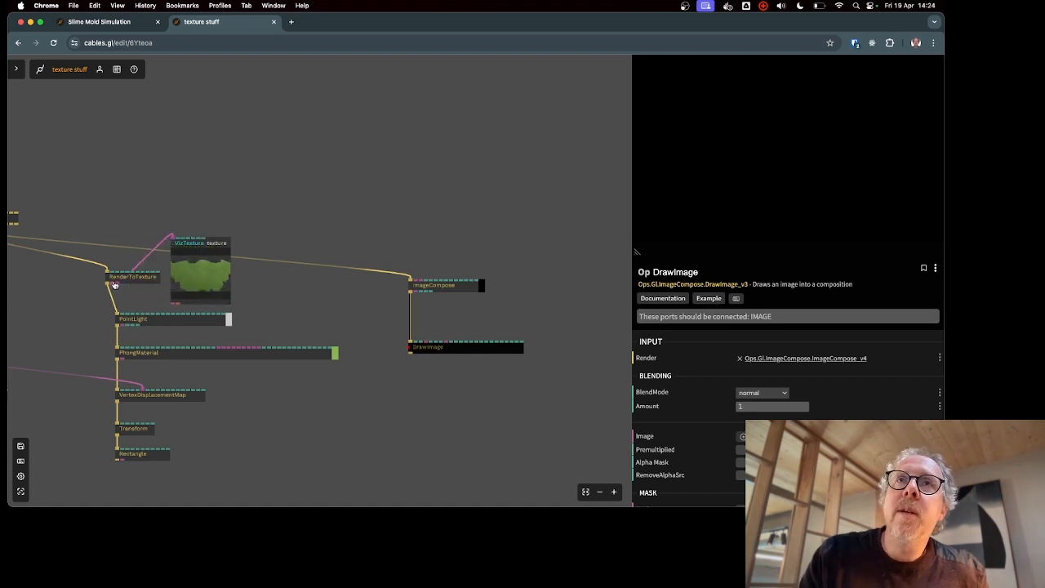
drag(114, 285, 120, 308)
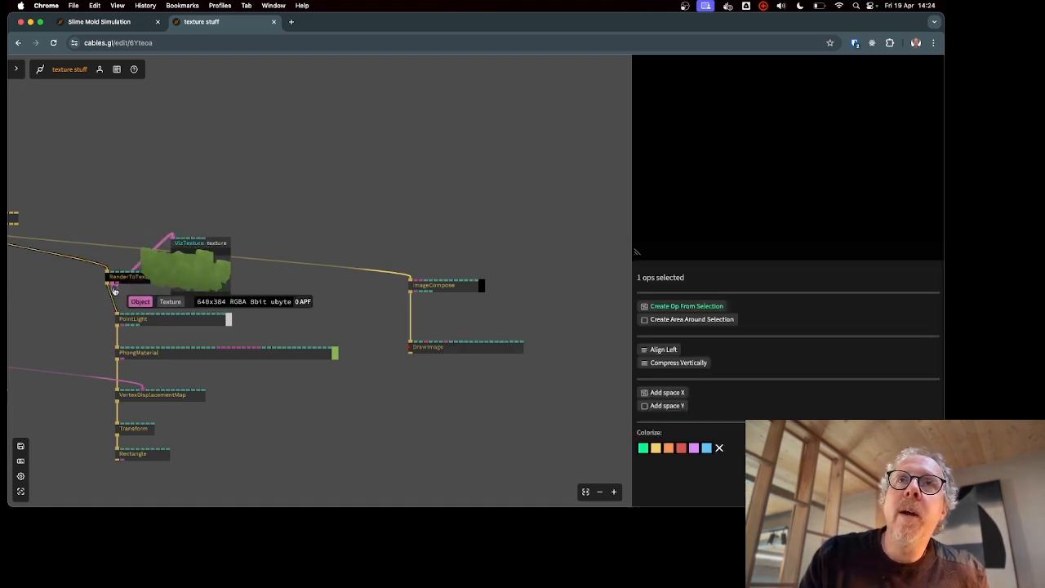
scroll(114, 285, up, 5)
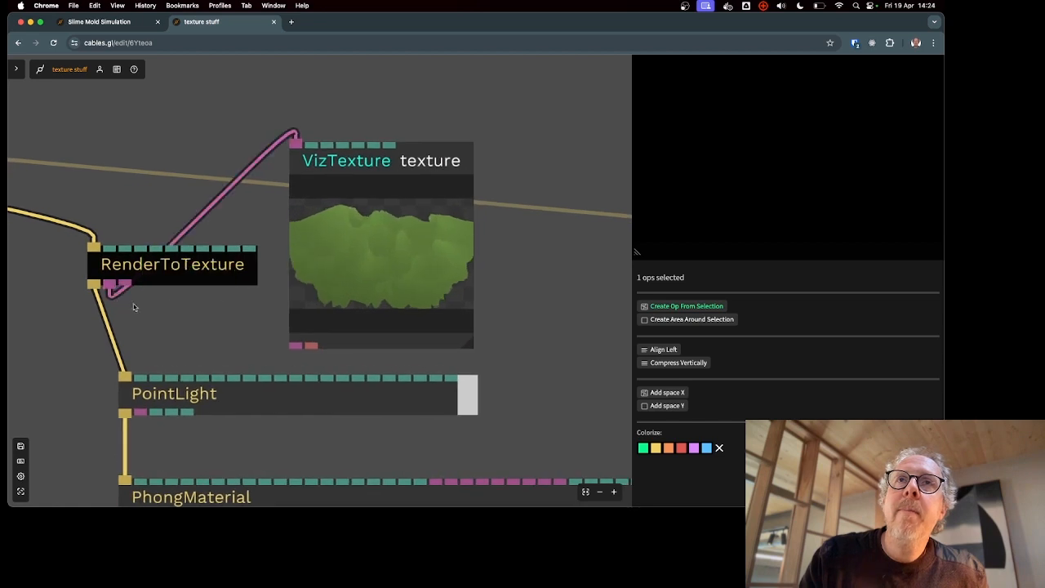
scroll(90, 286, down, 4)
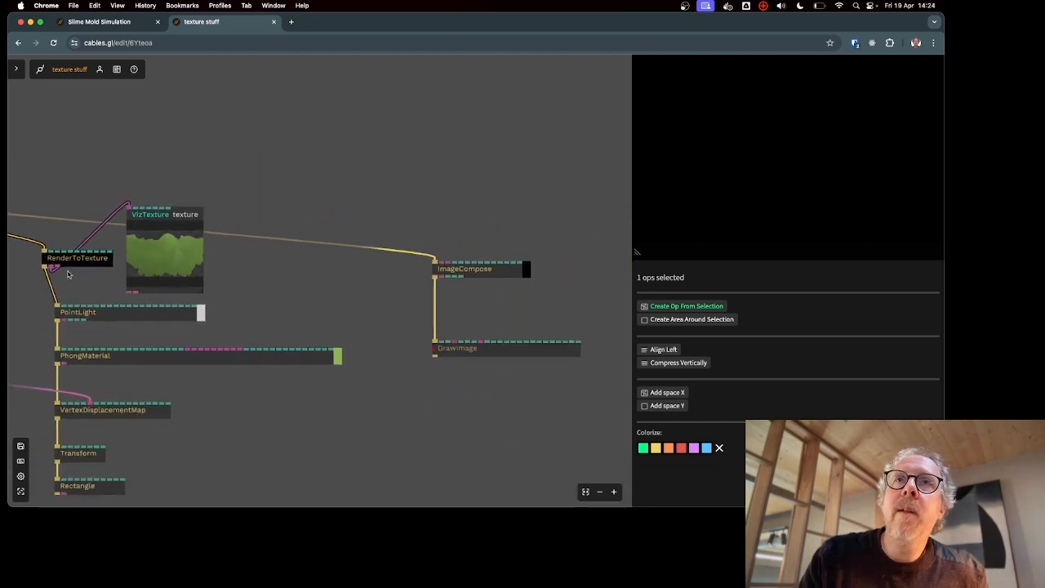
drag(50, 268, 457, 344)
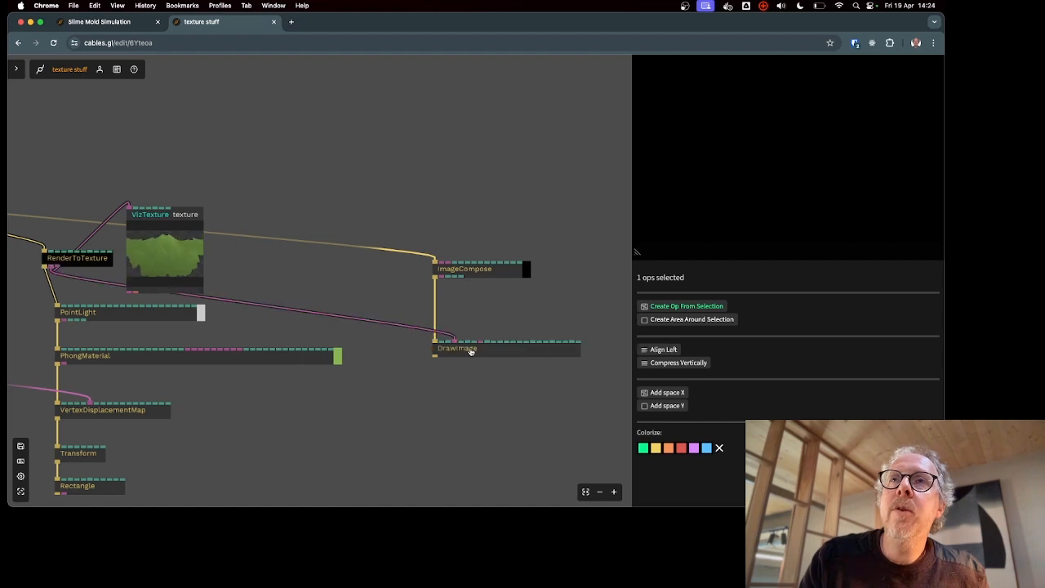
click(464, 269)
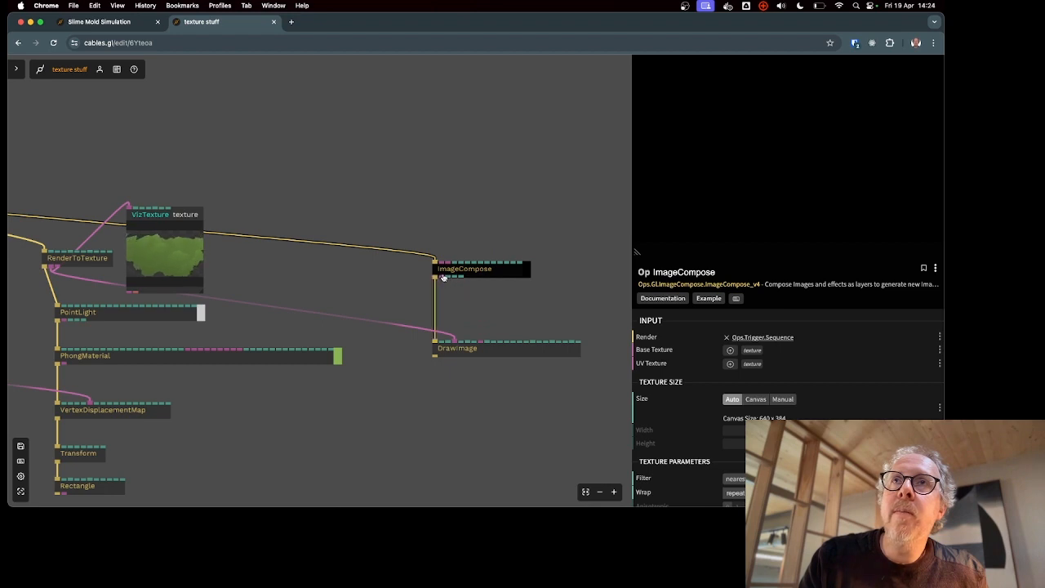
drag(442, 277, 486, 183)
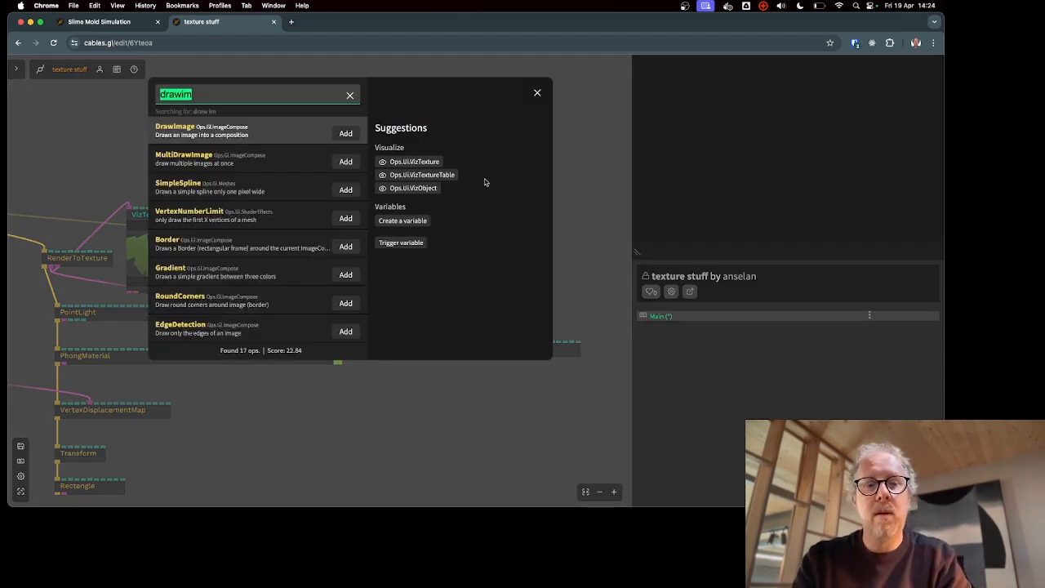
text(drawim)
key(BackSpace)
key(BackSpace)
key(BackSpace)
key(BackSpace)
key(BackSpace)
key(BackSpace)
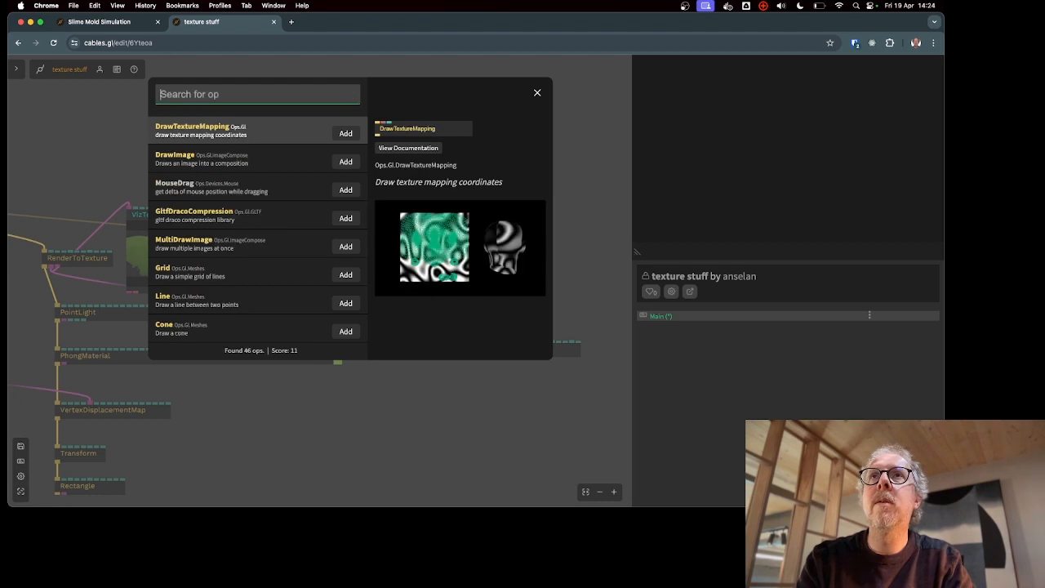
text(veix)
key(BackSpace)
text(iz)
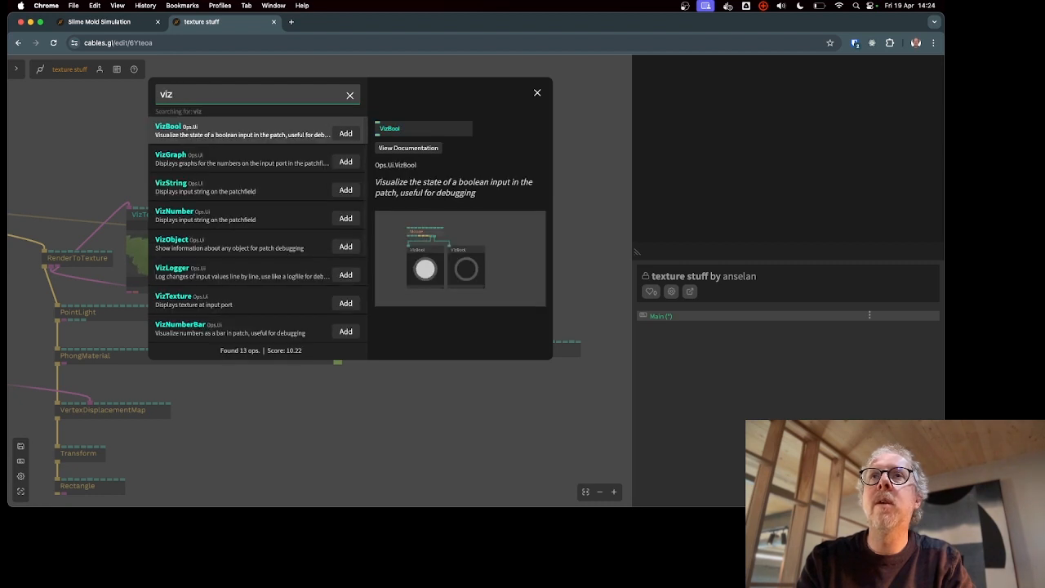
key(Return)
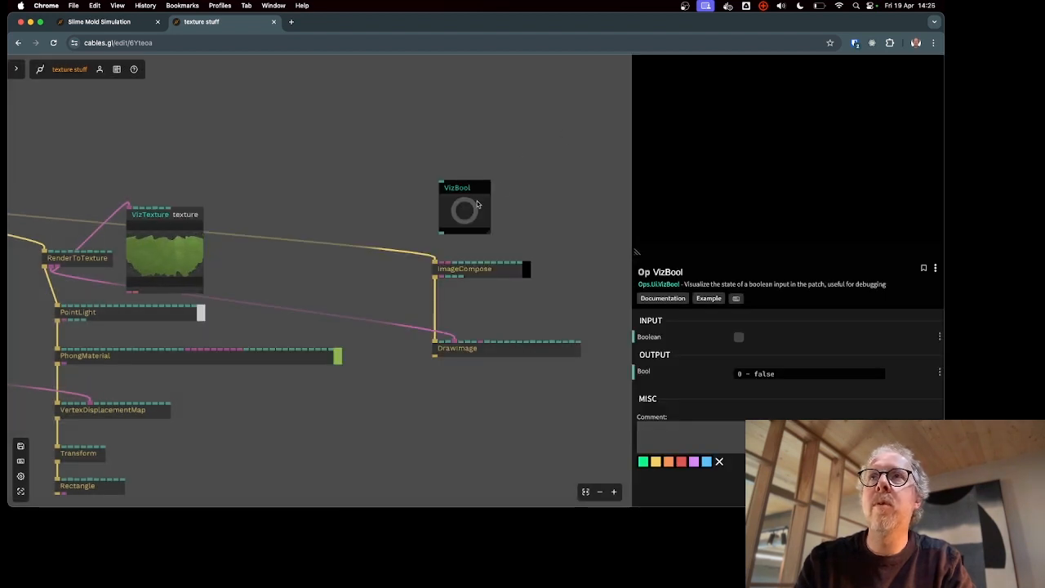
key(BackSpace)
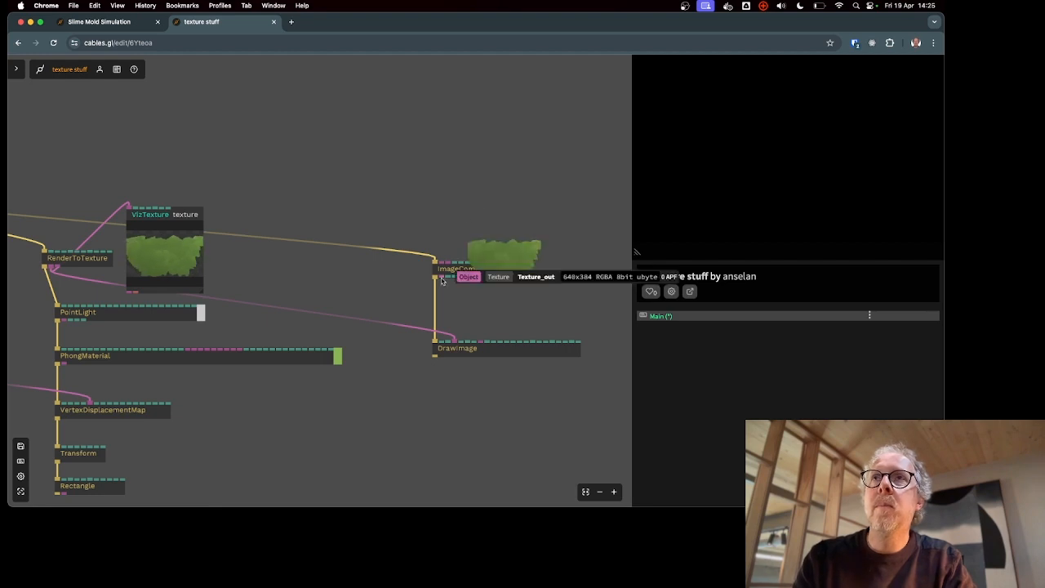
- Add a VizTexture op to the texture output of the second ImageCompose and place it above that op
drag(441, 276, 459, 178)
text(viztex)
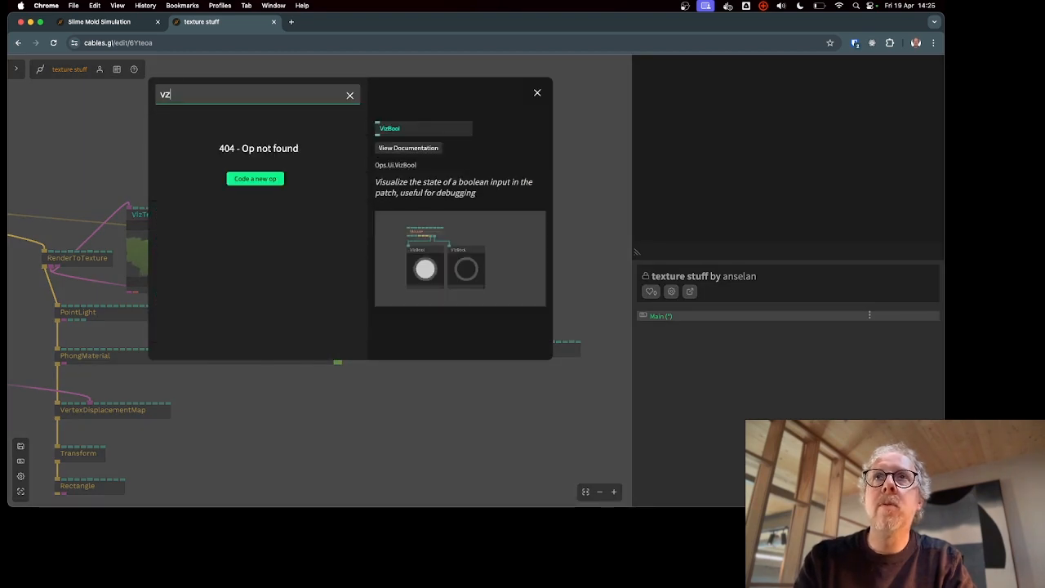
key(Return)
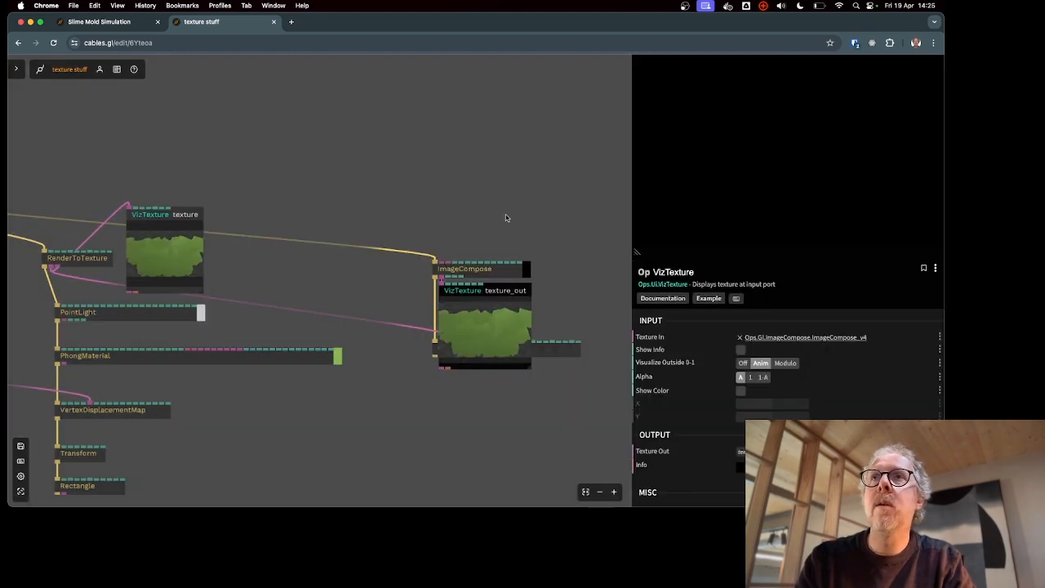
drag(496, 291, 510, 128)
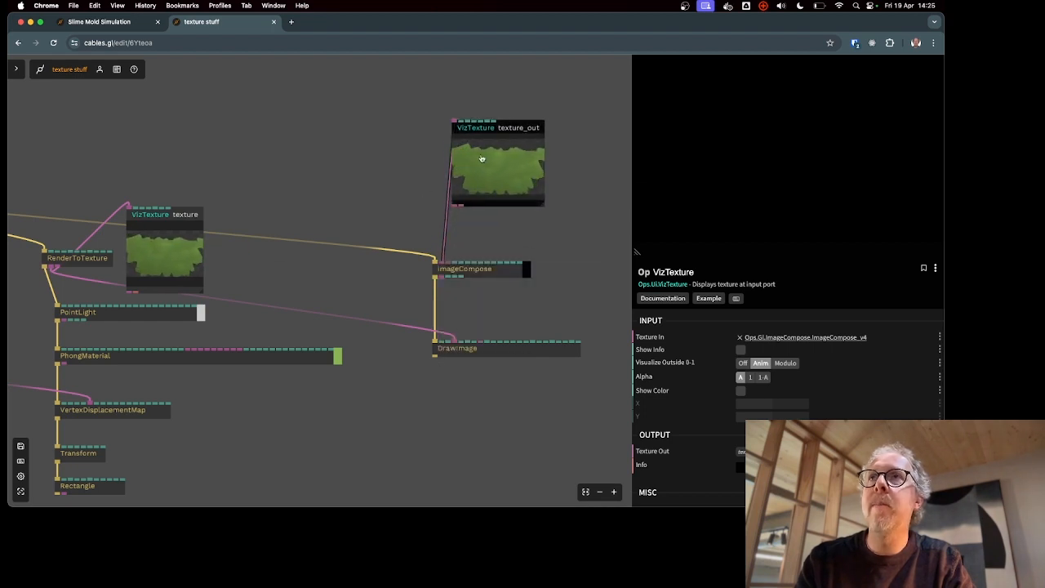
- Move DrawImage closer beneath ImageCompose and add a ZoomBlur op to DrawImage's trigger output
drag(494, 356, 491, 338)
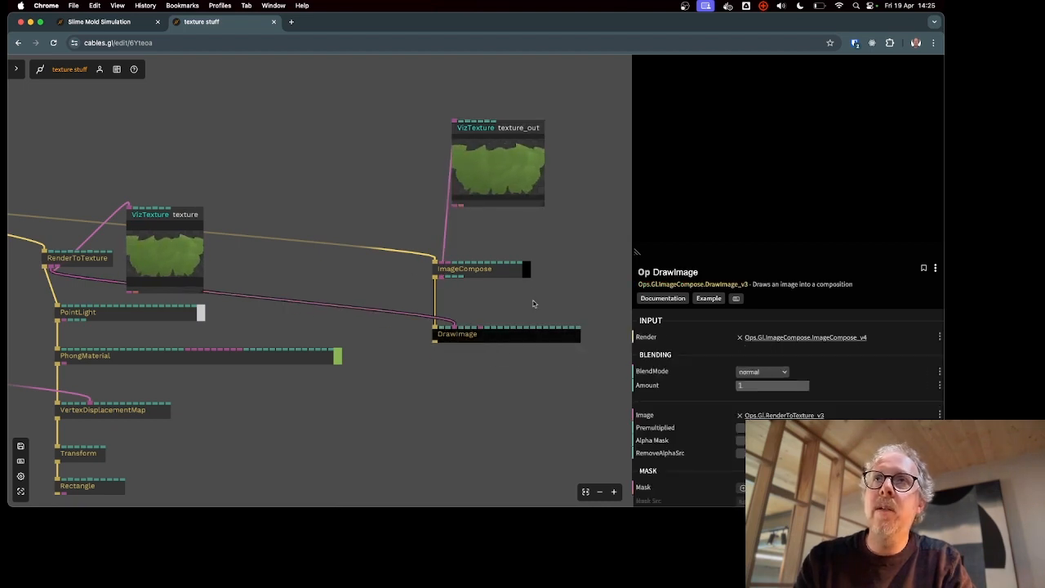
drag(516, 339, 516, 328)
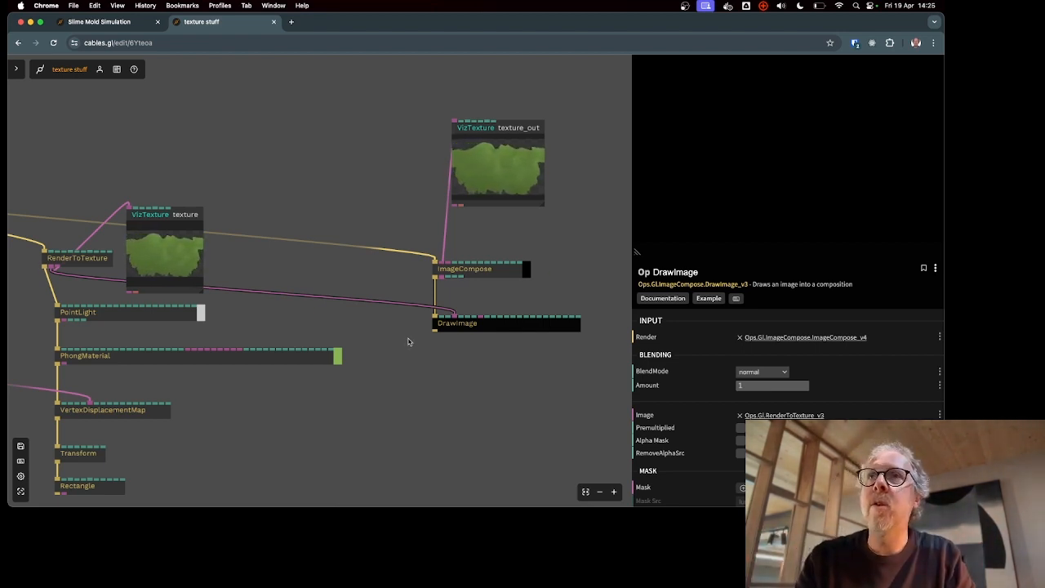
drag(434, 333, 442, 400)
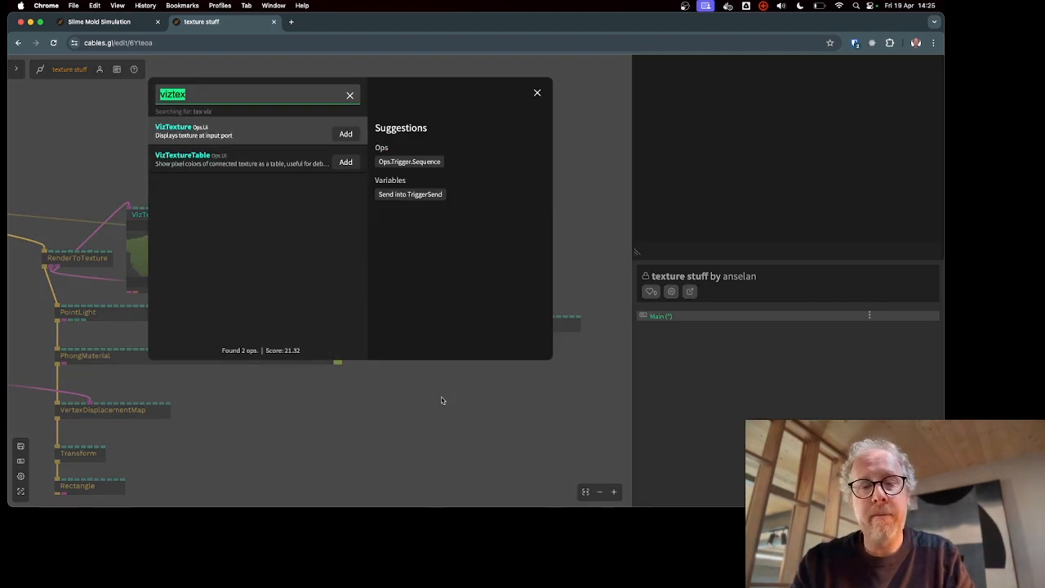
text(blur)
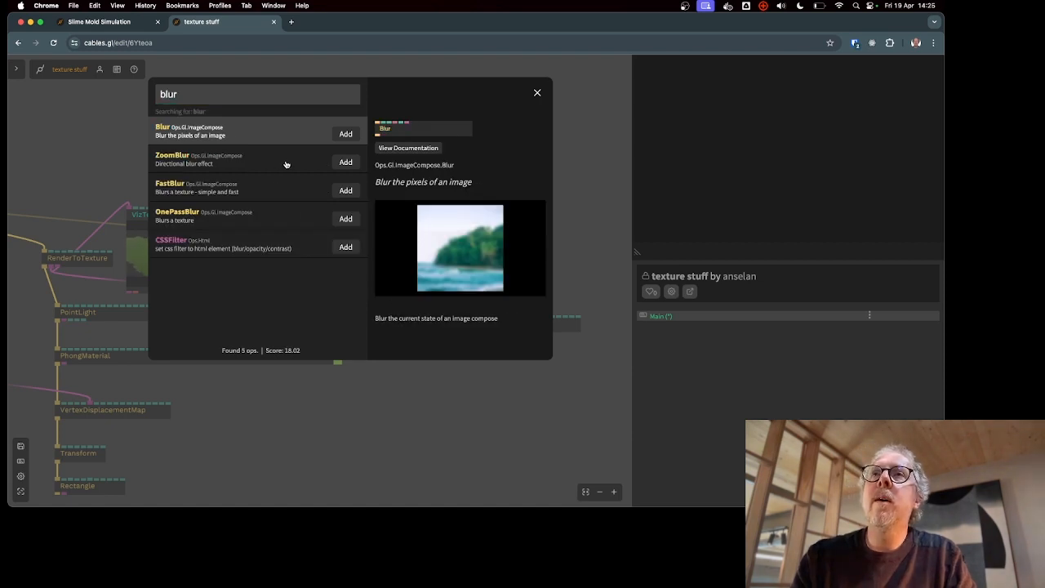
click(344, 162)
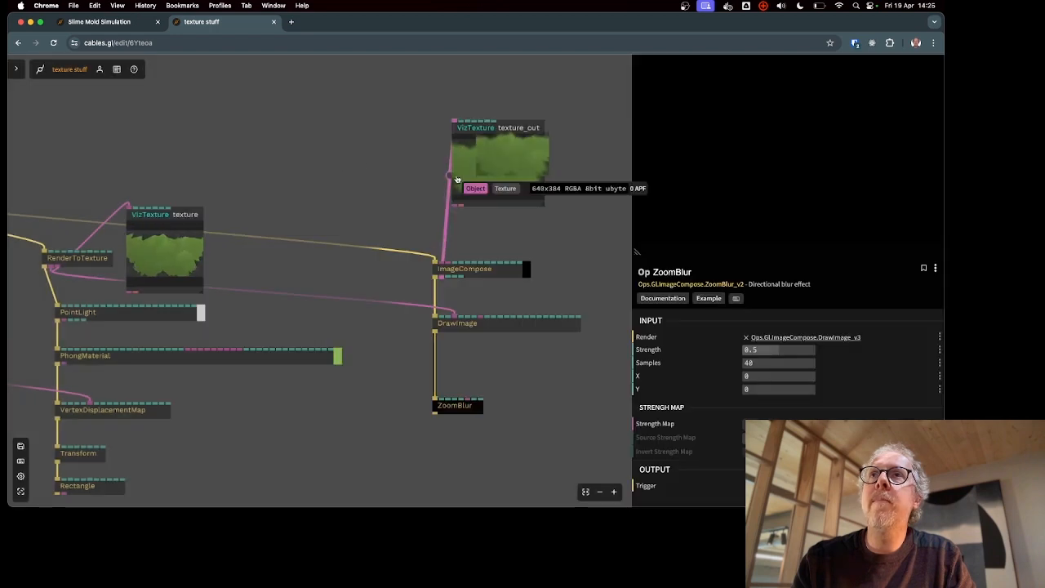
- Examine the ZoomBlur effect up close in the preview of the second ImageCompose's texture
scroll(495, 184, up, 10)
drag(468, 334, 403, 434)
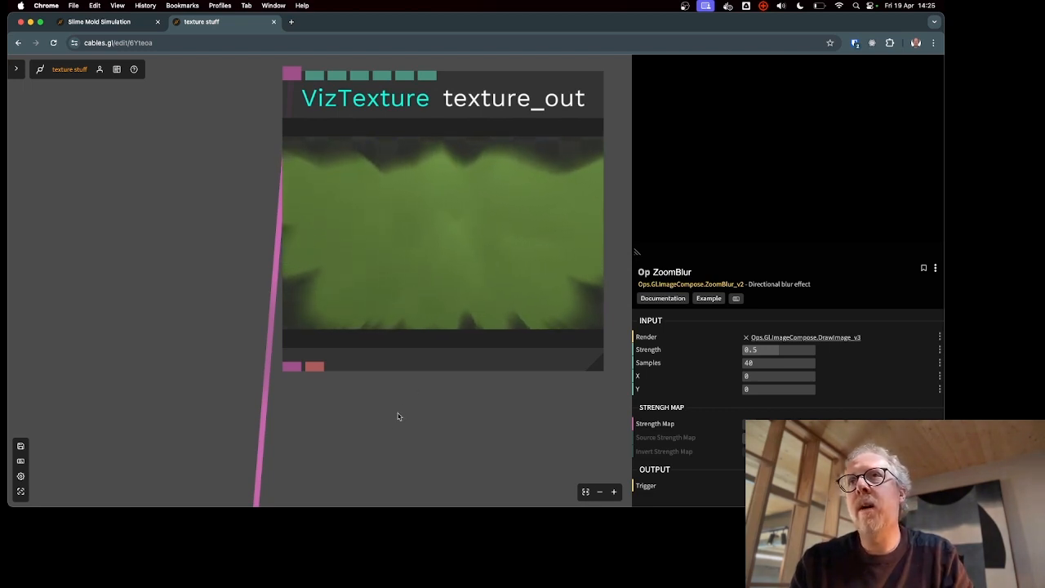
scroll(375, 428, down, 5)
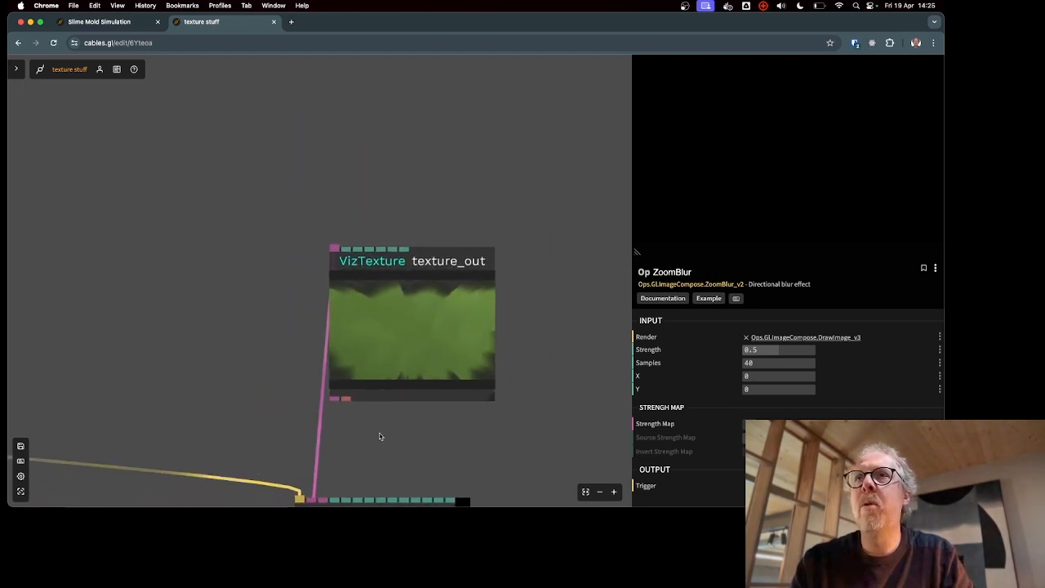
drag(385, 438, 401, 286)
scroll(387, 258, down, 1)
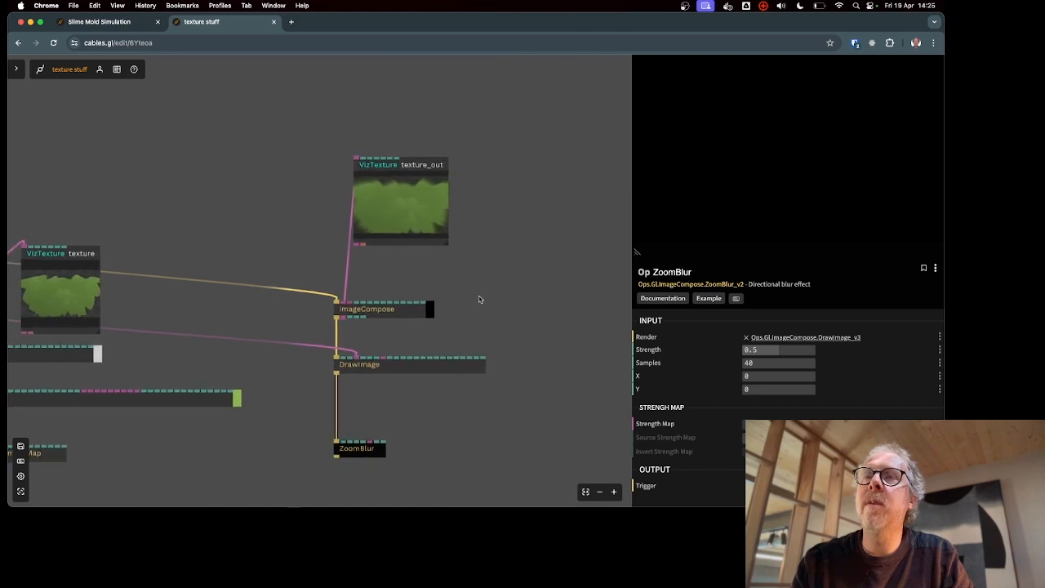
drag(480, 298, 481, 247)
- Move the second ImageCompose, DrawImage, ZoomBlur and their VizTexture preview down together as a group
scroll(392, 350, down, 3)
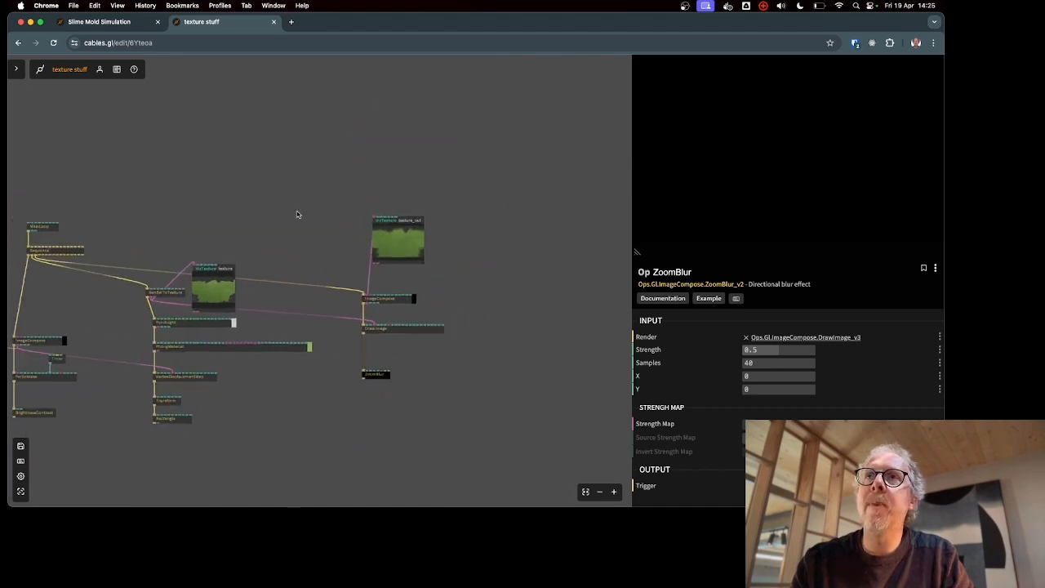
scroll(254, 187, down, 2)
click(375, 141)
drag(375, 141, 448, 324)
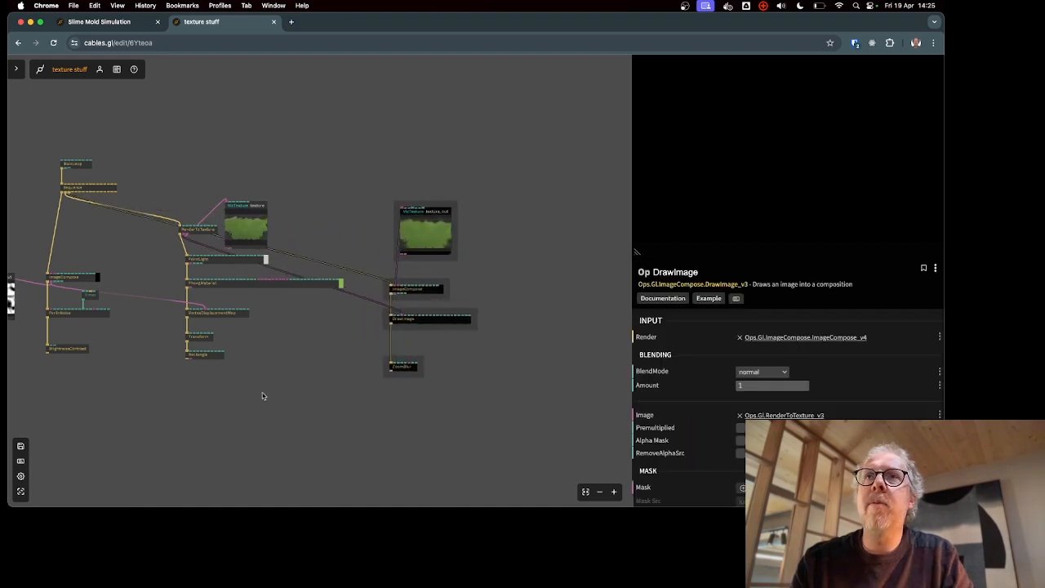
scroll(264, 396, down, 3)
drag(272, 397, 270, 427)
click(110, 315)
scroll(159, 325, up, 8)
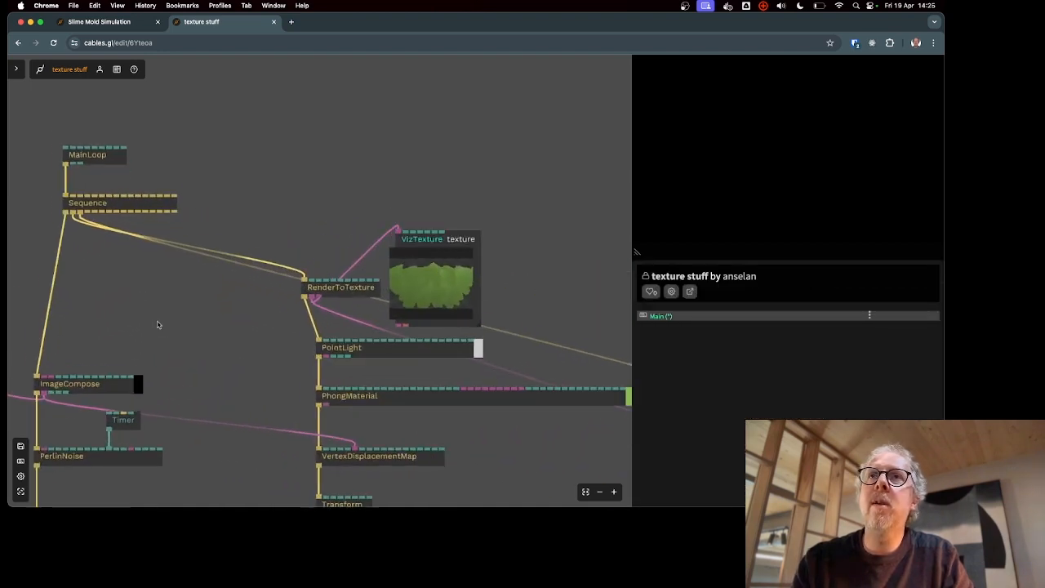
scroll(158, 325, up, 2)
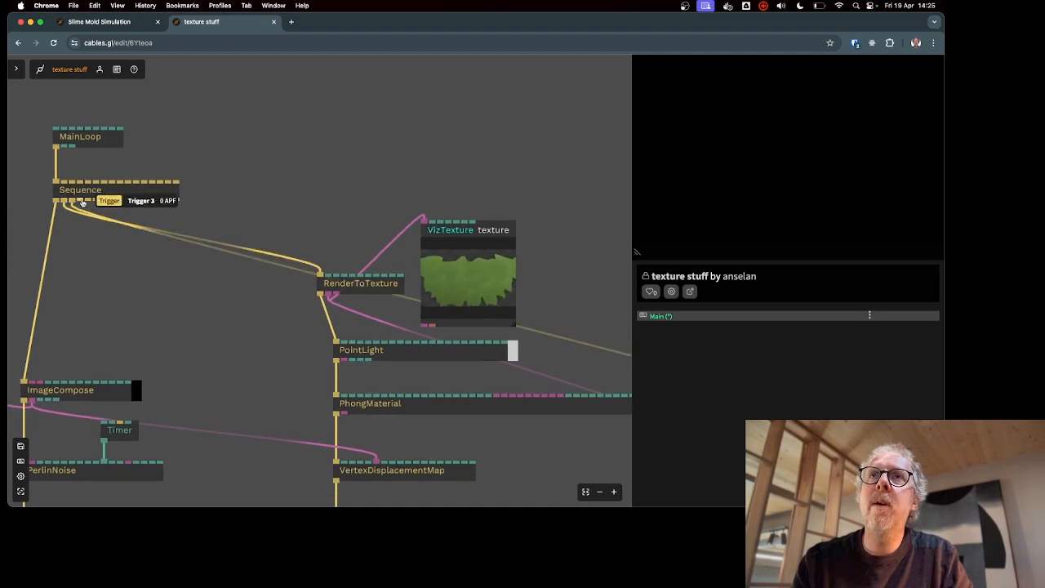
- Add a FullscreenRectangle op to Sequence's next free trigger output and place it beyond the second ImageCompose branch
drag(81, 203, 548, 113)
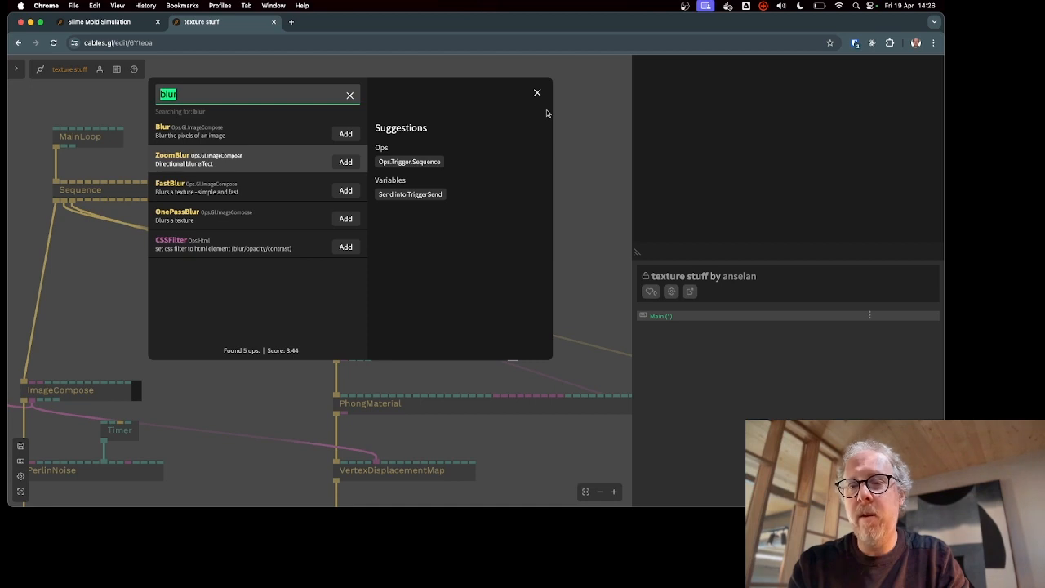
text(full)
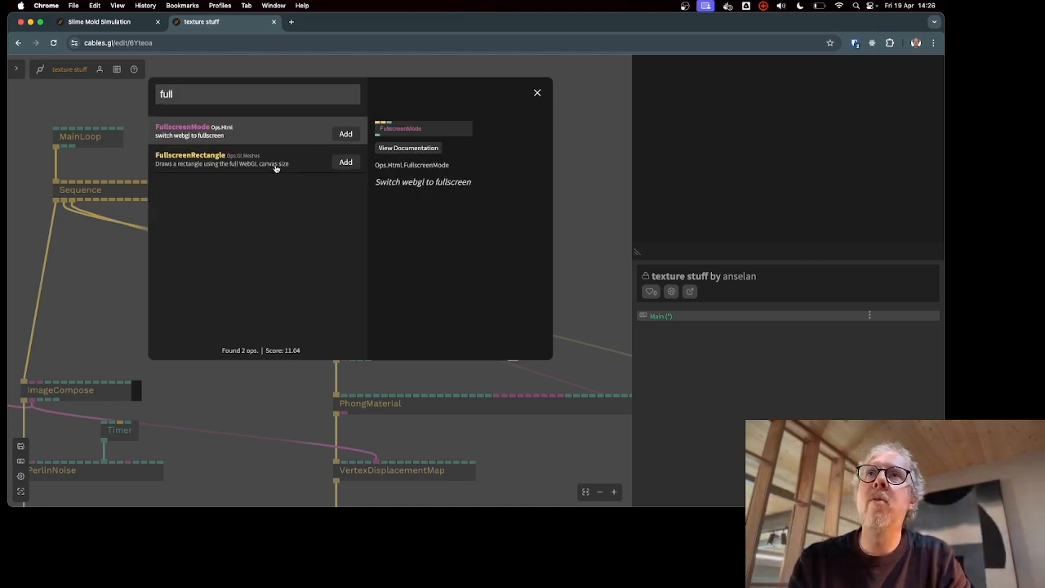
click(345, 162)
scroll(340, 164, down, 5)
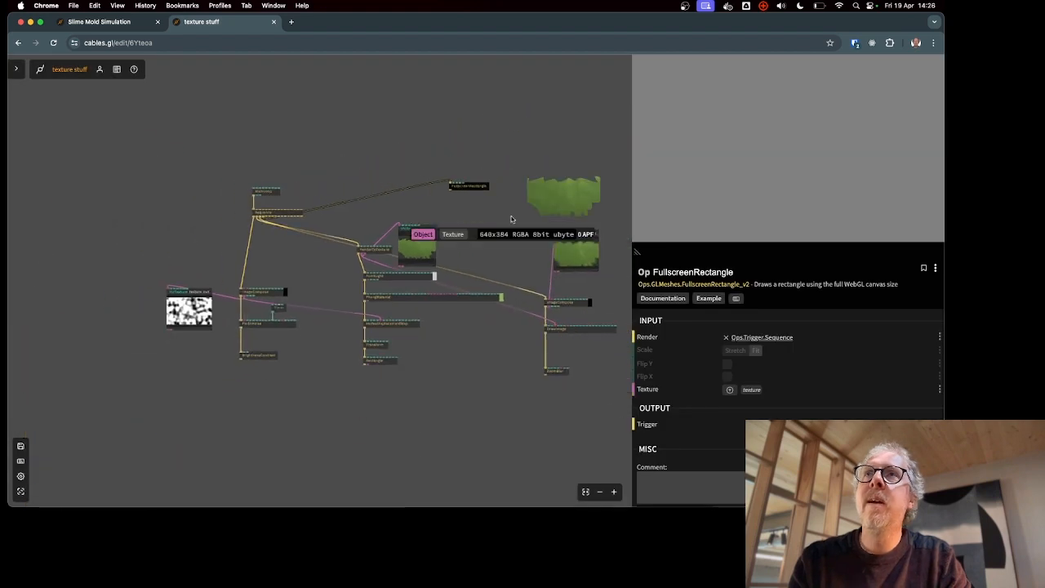
scroll(509, 220, right, 3)
drag(362, 189, 561, 231)
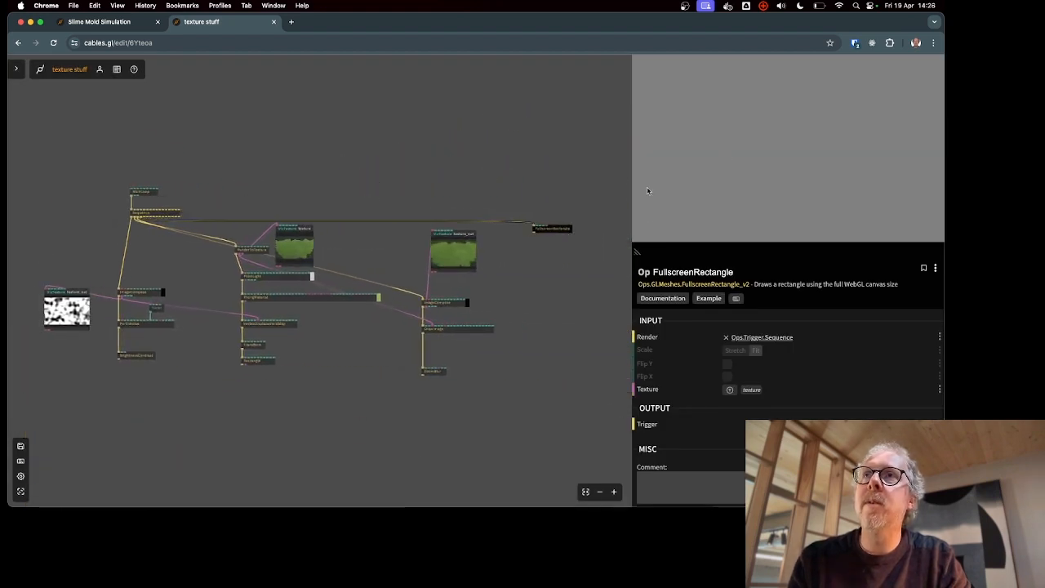
- Feed the second ImageCompose's texture output into FullscreenRectangle's texture input and enlarge the render preview
click(505, 366)
scroll(532, 256, up, 5)
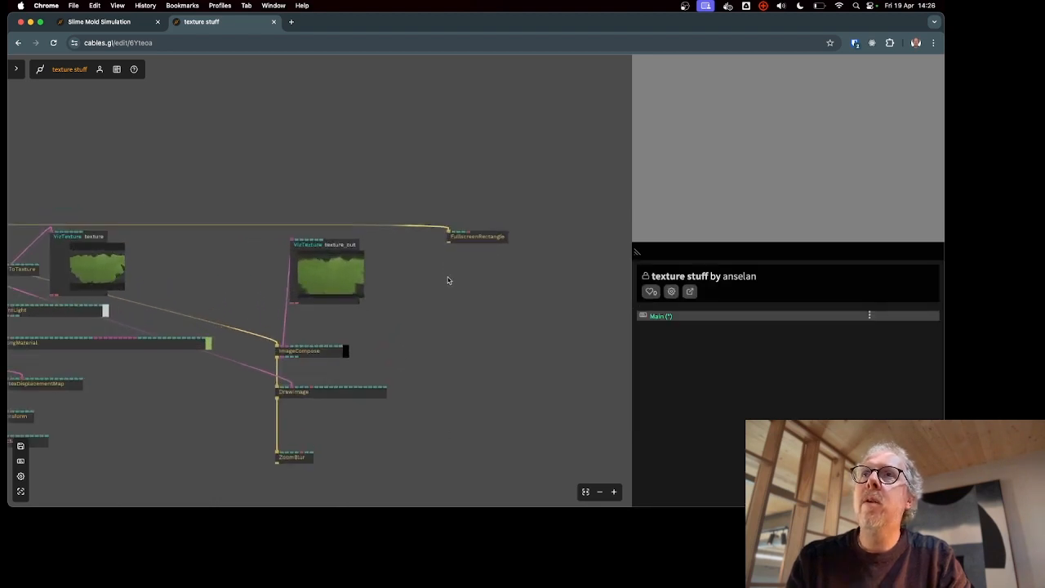
mouse_move(237, 381)
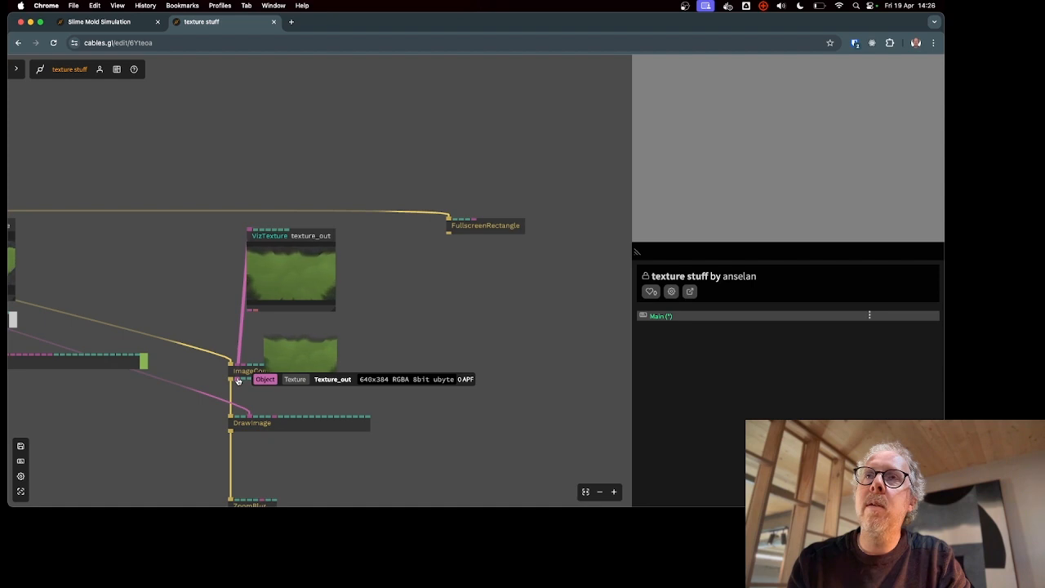
drag(237, 382, 478, 227)
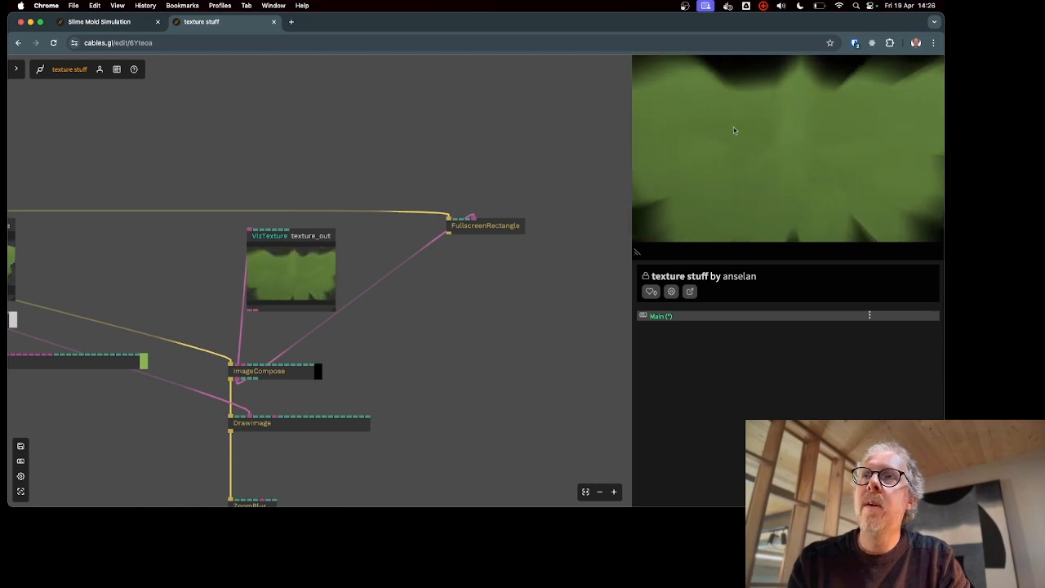
drag(432, 345, 460, 247)
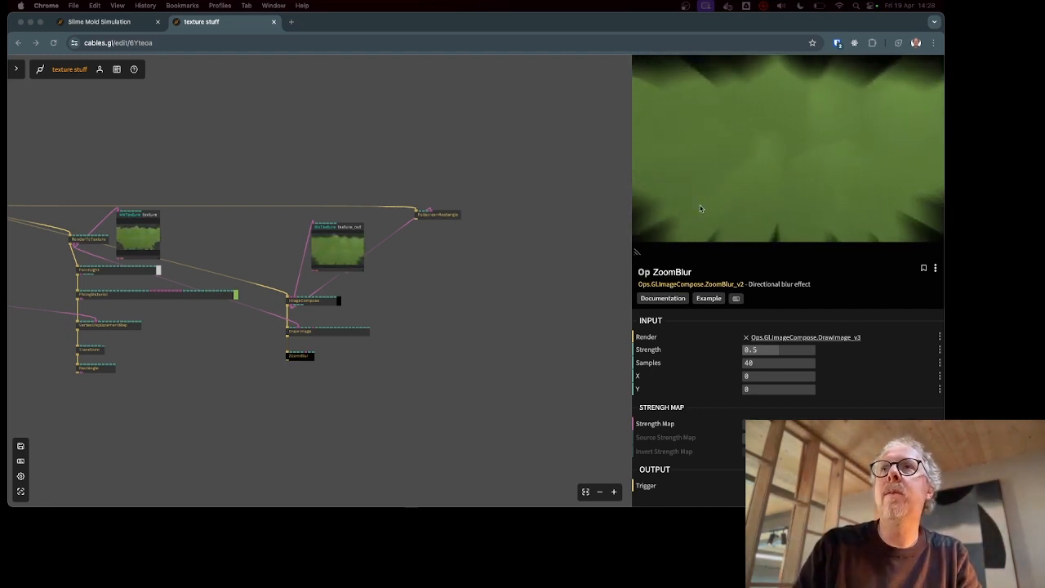
drag(637, 252, 544, 297)
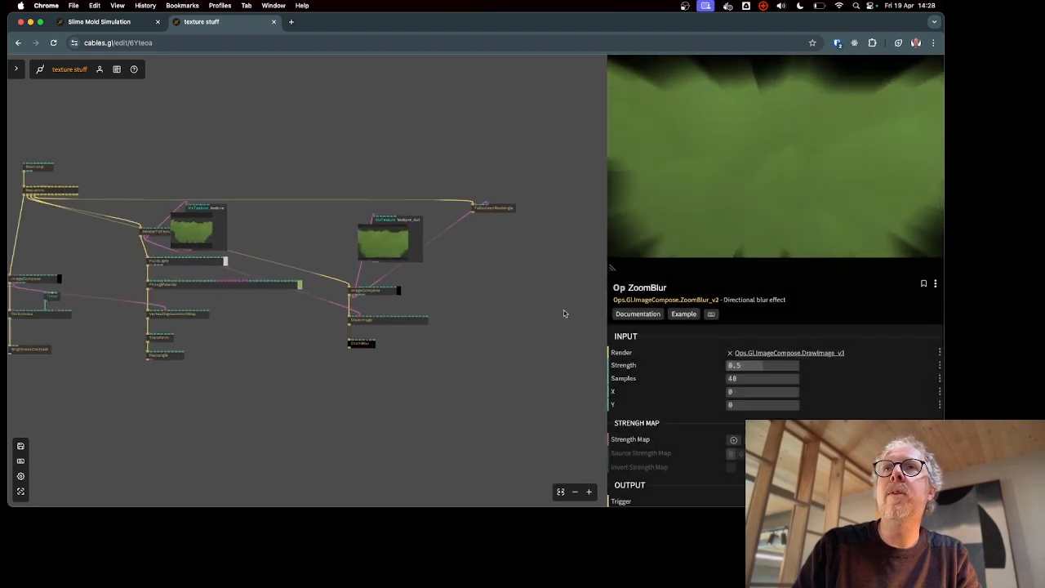
- Shift FullscreenRectangle's trigger link to Sequence's fifth output and add a third ImageCompose op to the freed fourth output
scroll(480, 311, up, 5)
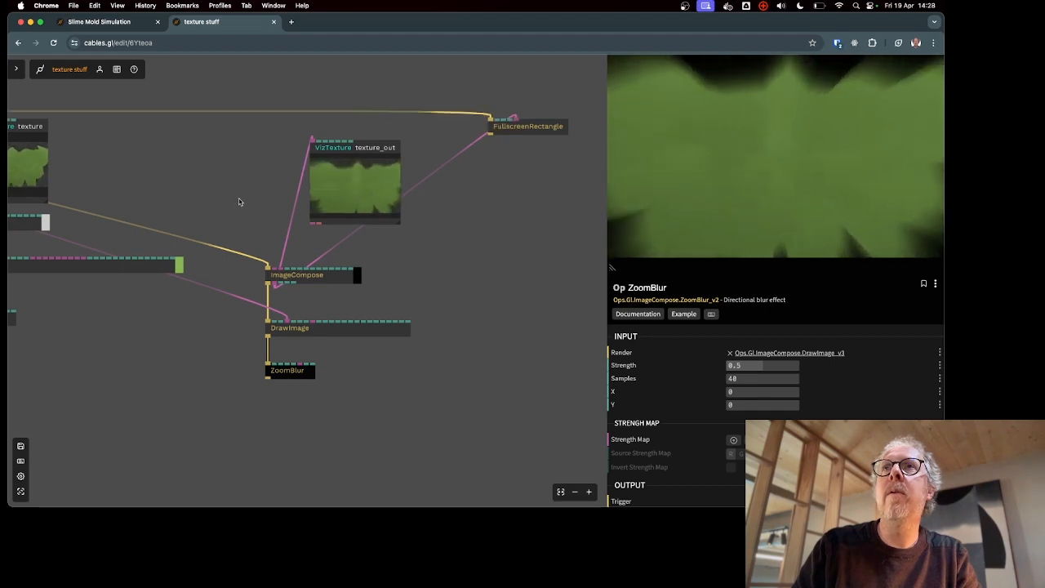
drag(239, 201, 519, 339)
drag(166, 228, 375, 190)
scroll(256, 197, up, 5)
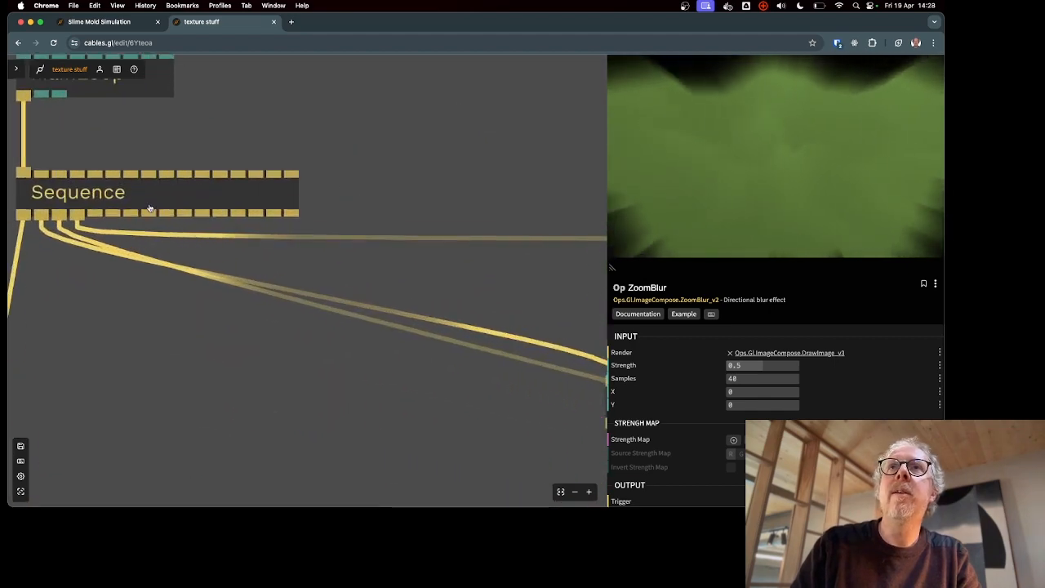
drag(75, 214, 408, 277)
text(imagecom)
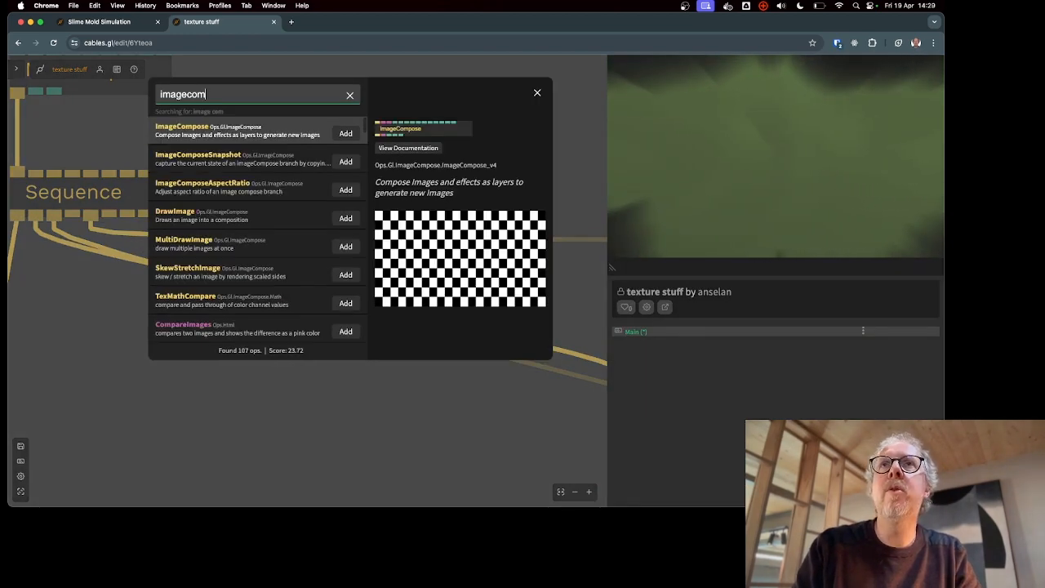
key(Return)
scroll(440, 367, down, 5)
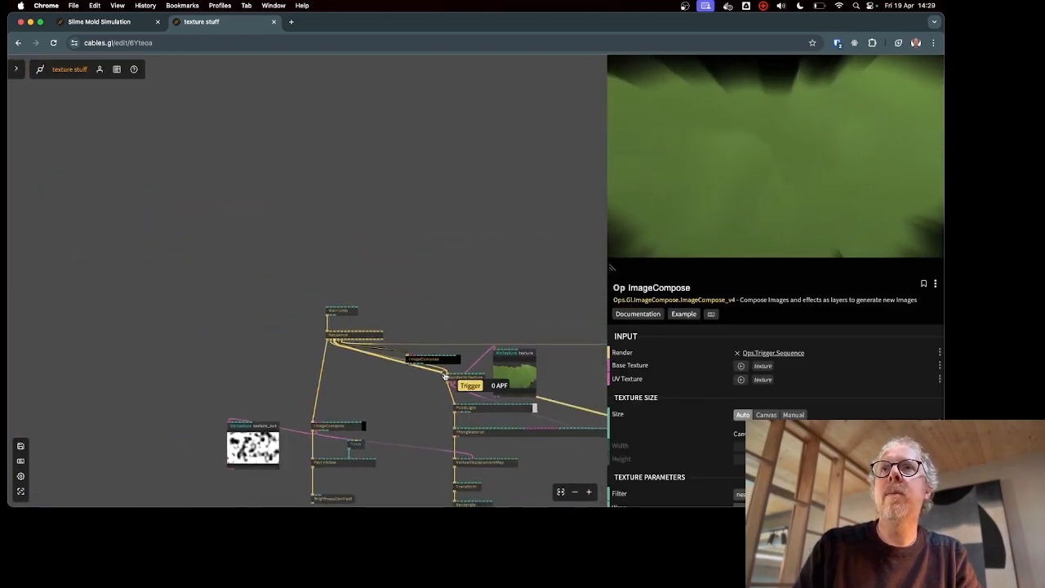
- Arrange the third ImageCompose and FullscreenRectangle side by side beyond the second ImageCompose's texture preview
drag(440, 367, 589, 380)
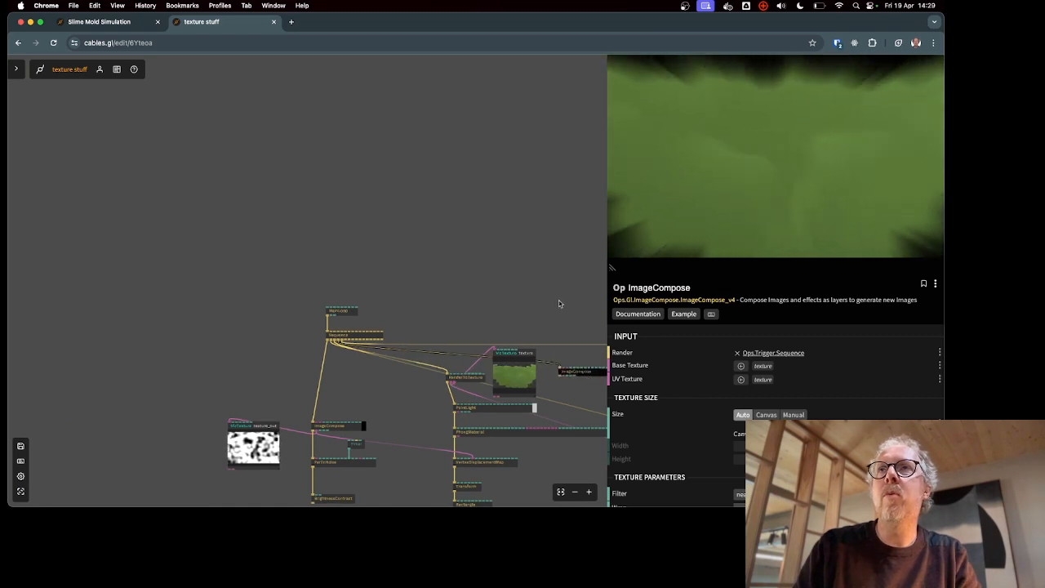
drag(560, 304, 212, 190)
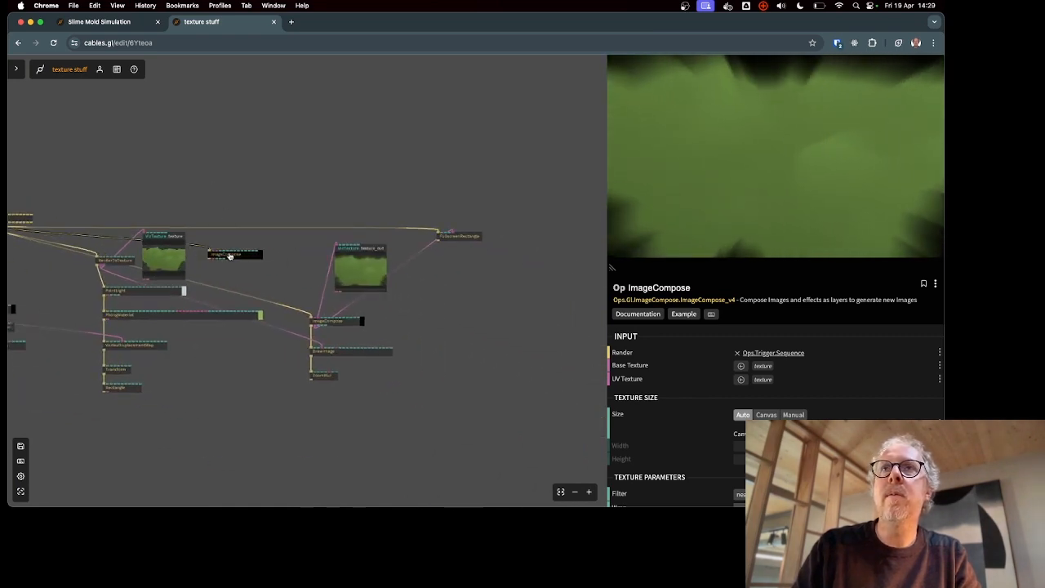
drag(462, 240, 574, 256)
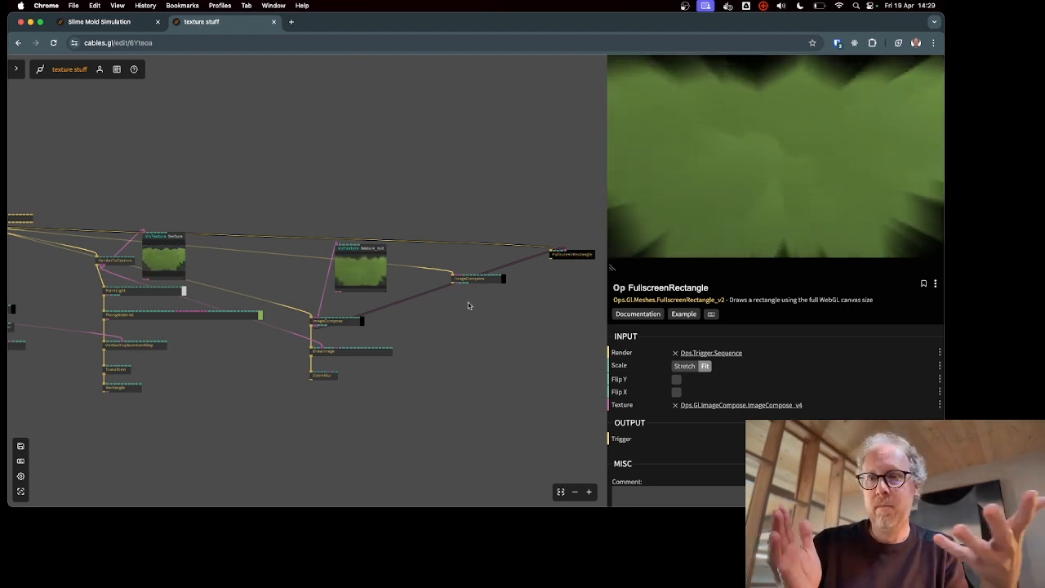
drag(481, 282, 477, 260)
scroll(535, 275, up, 4)
drag(590, 245, 596, 256)
drag(431, 252, 464, 254)
scroll(463, 334, down, 4)
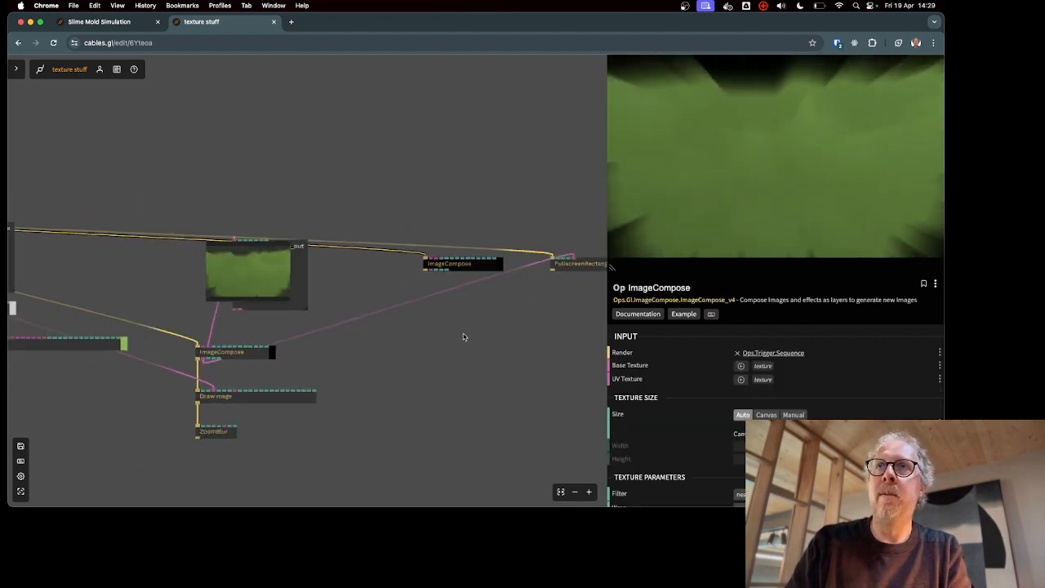
click(450, 324)
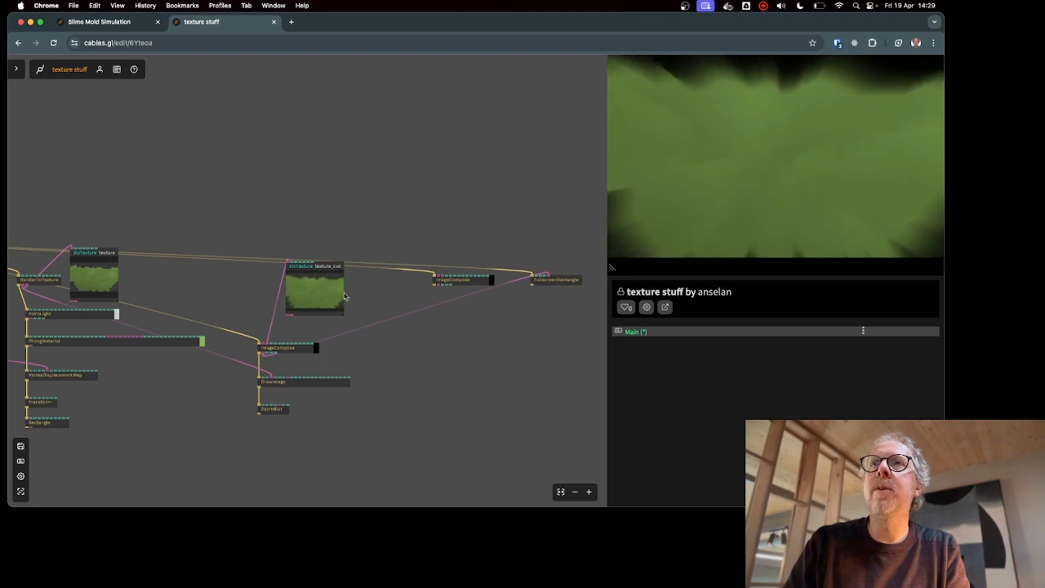
- Remove the texture connection between the second ImageCompose and FullscreenRectangle
scroll(449, 295, up, 4)
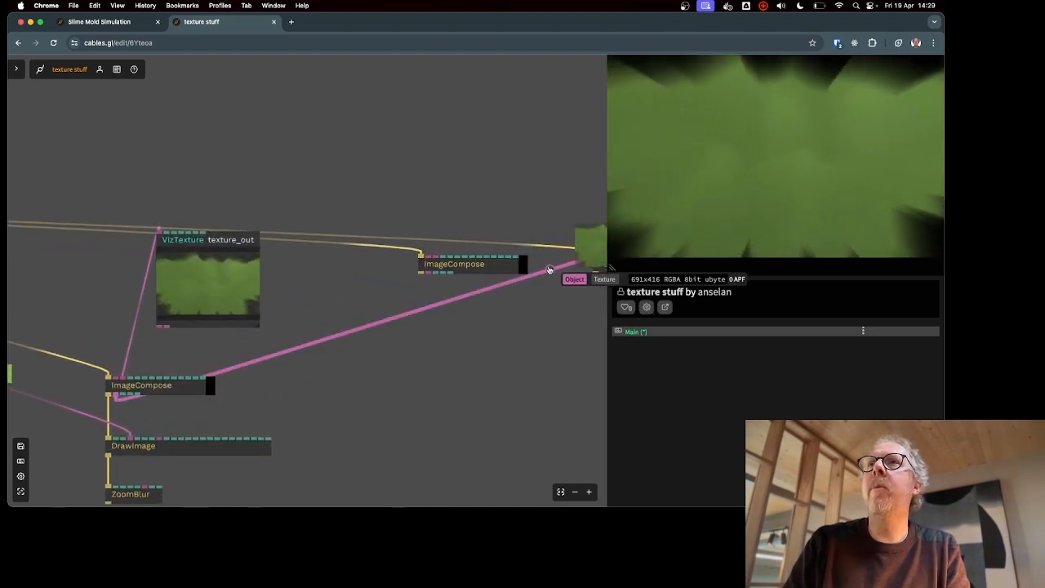
click(548, 270)
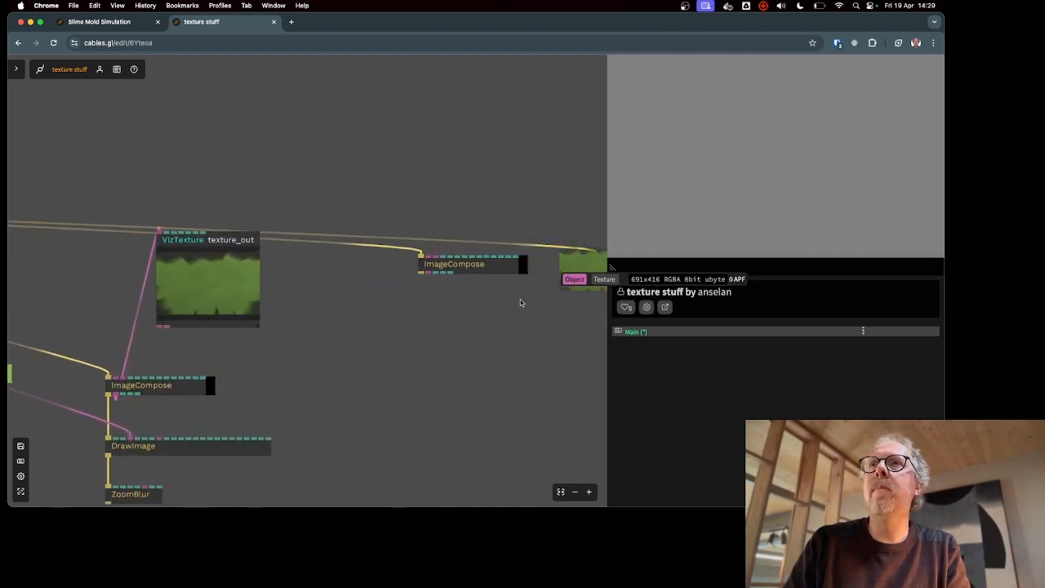
drag(523, 312, 418, 331)
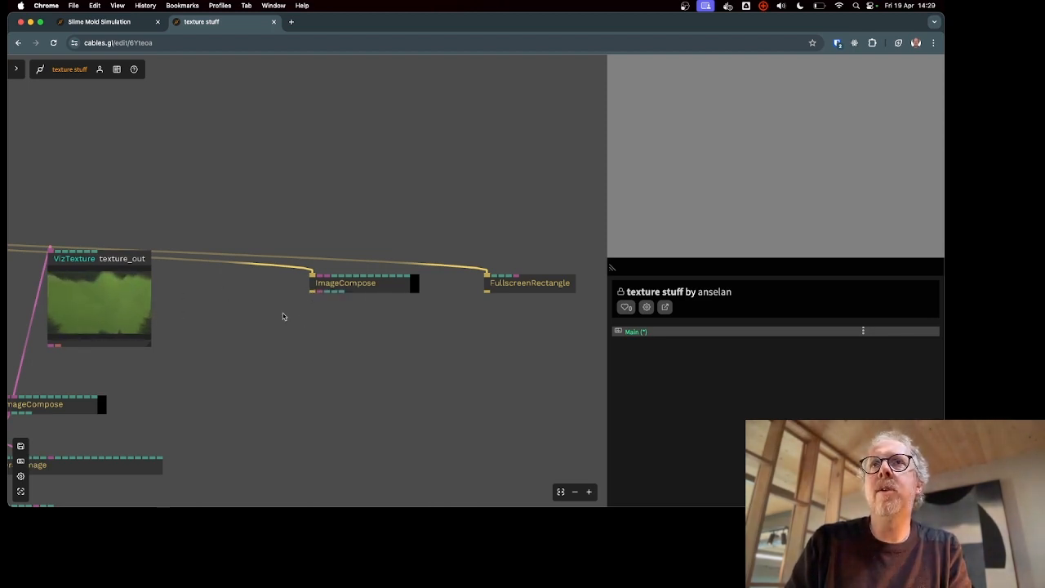
- Add a DrawImage op to the third ImageCompose's trigger output
drag(280, 358, 417, 308)
scroll(228, 340, down, 5)
drag(169, 313, 313, 296)
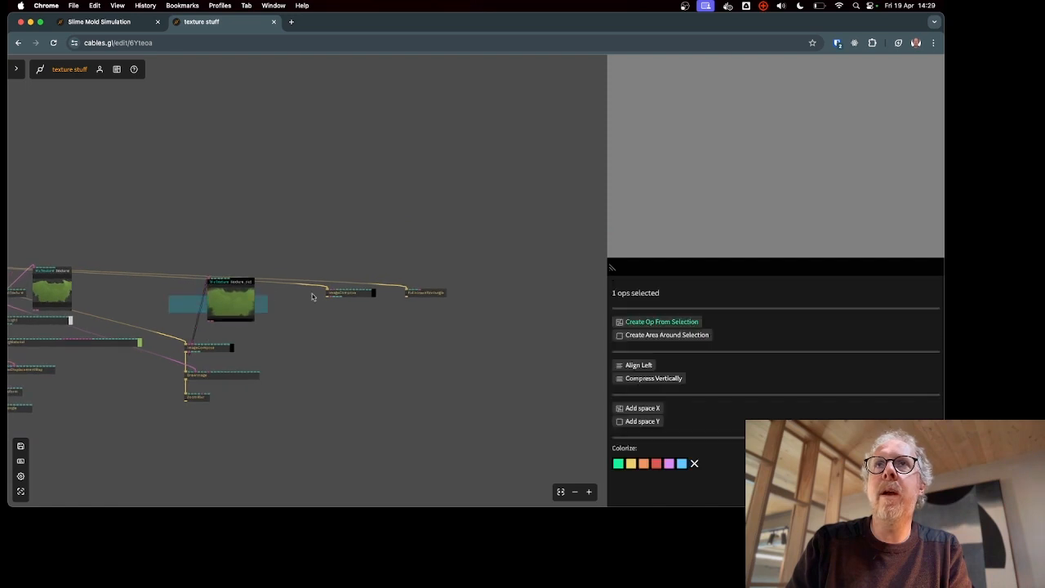
scroll(72, 290, up, 5)
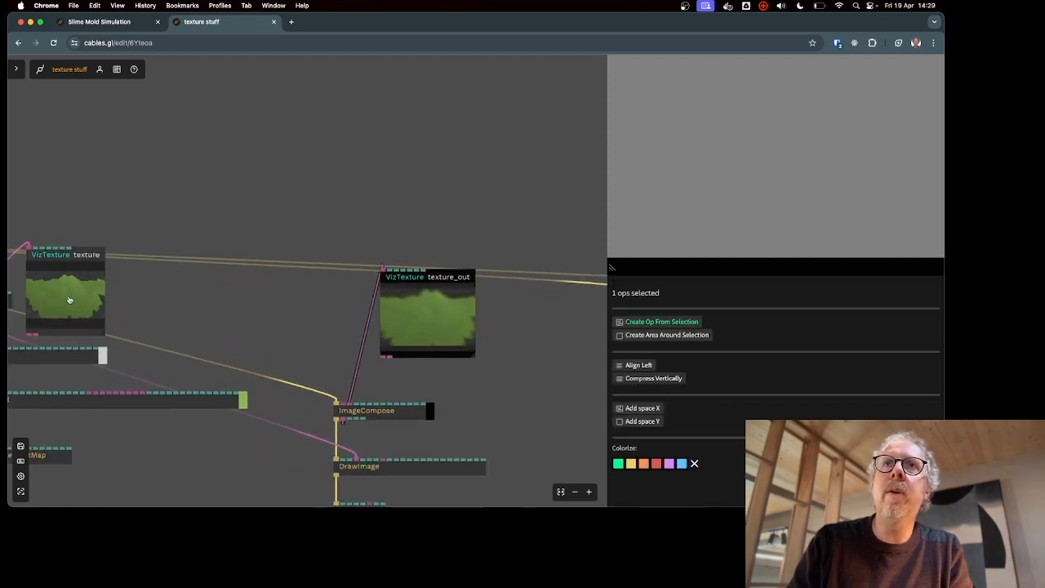
drag(277, 319, 85, 307)
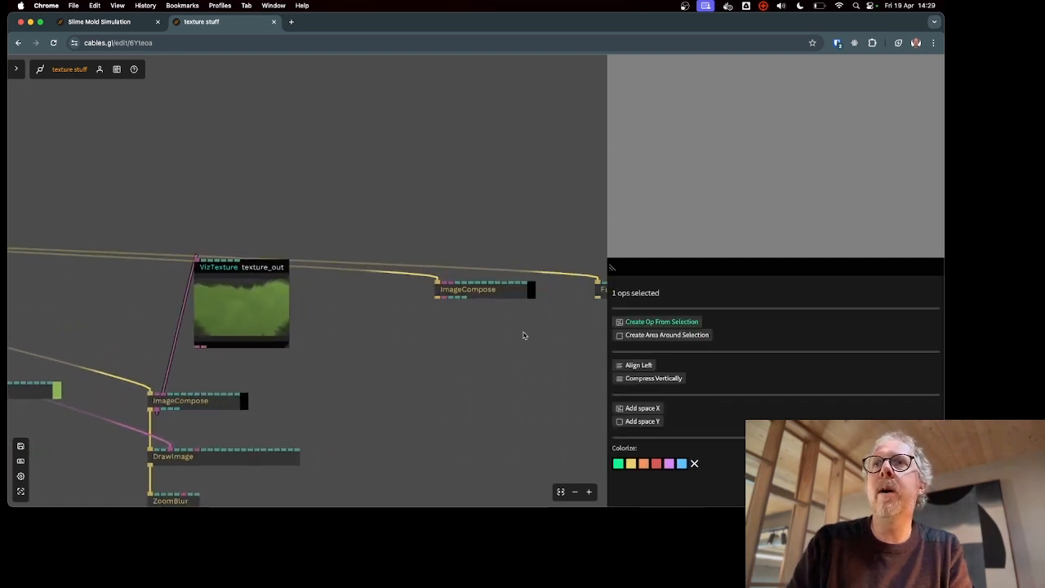
scroll(434, 327, up, 3)
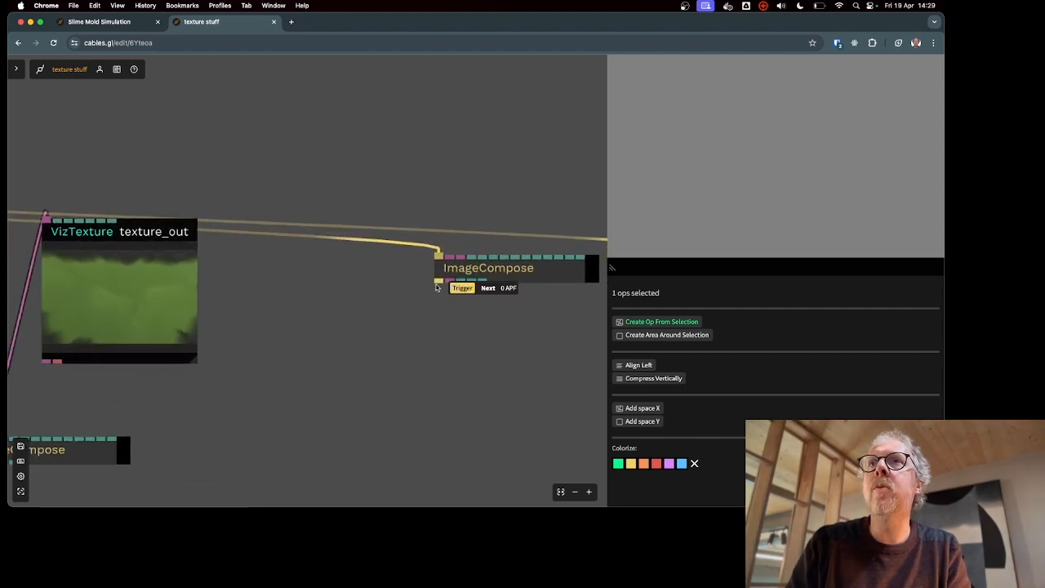
drag(438, 283, 437, 362)
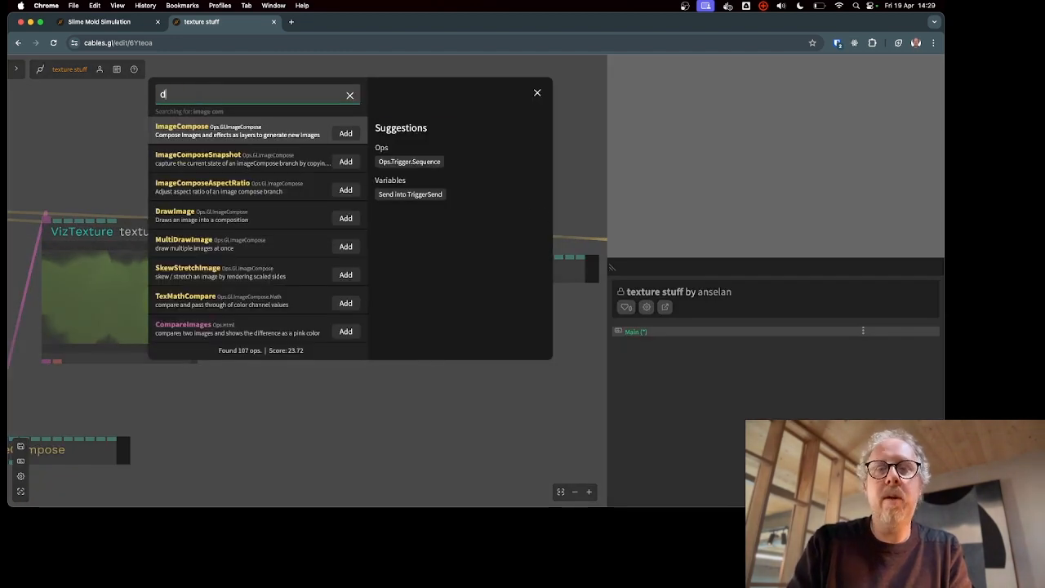
text(drawim)
key(Return)
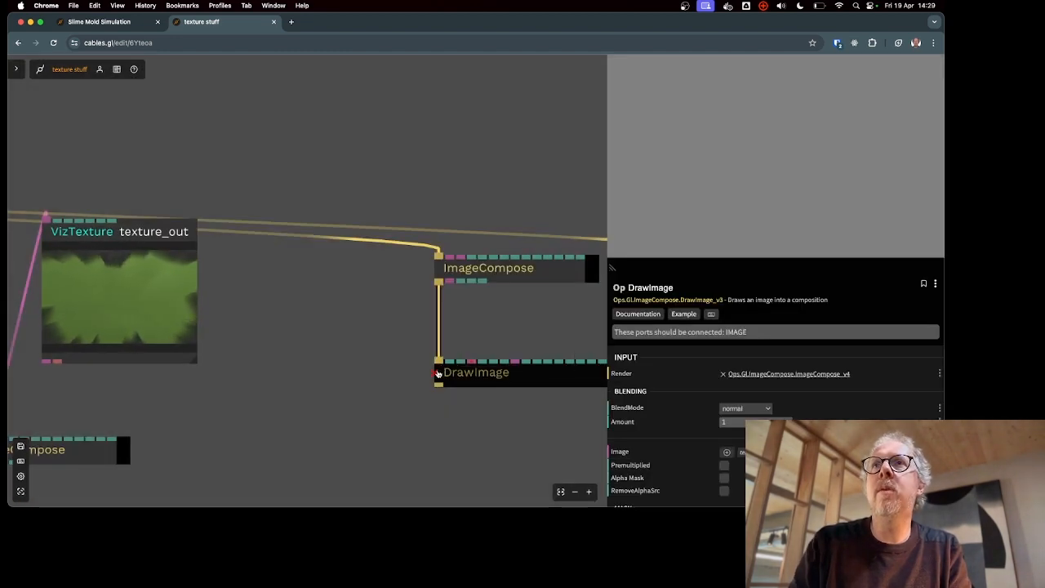
- Chain a second DrawImage op to the trigger output of the third branch's first DrawImage
drag(437, 392, 436, 466)
text(d)
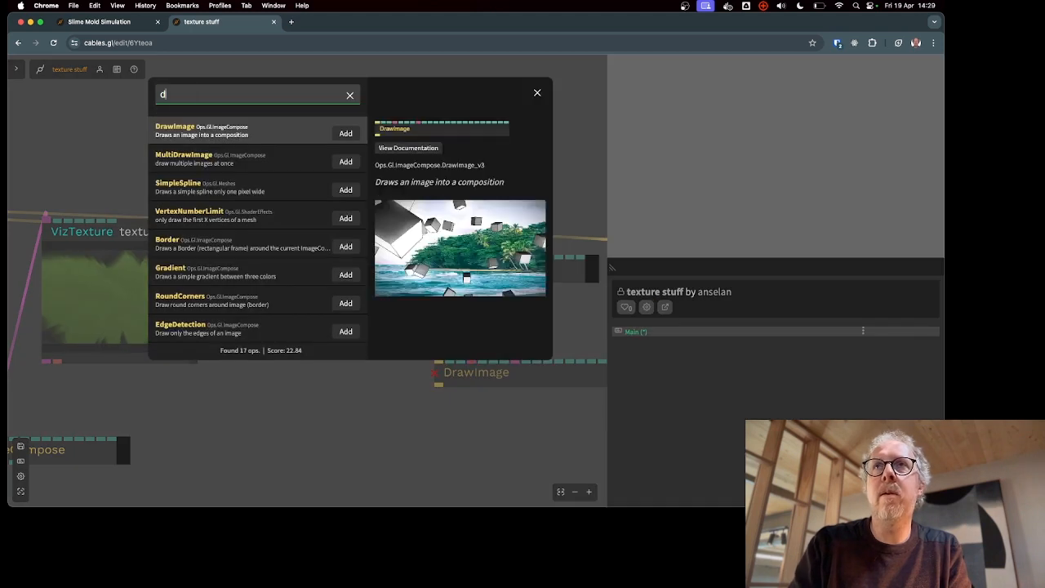
text(rawim)
key(Return)
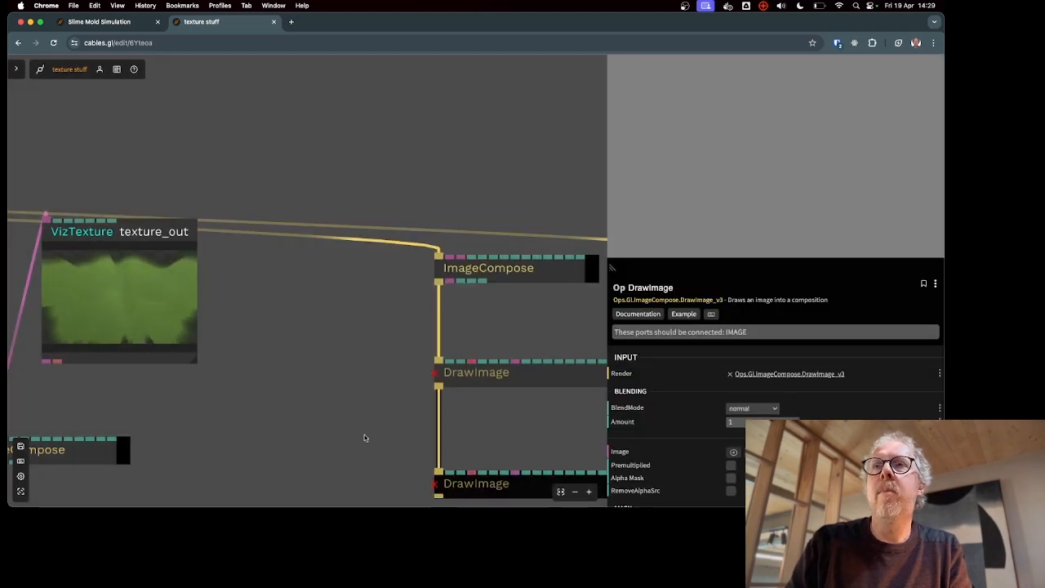
- Connect RenderToTexture's texture output to the image input of the third branch's first DrawImage
drag(364, 434, 332, 283)
scroll(331, 282, down, 5)
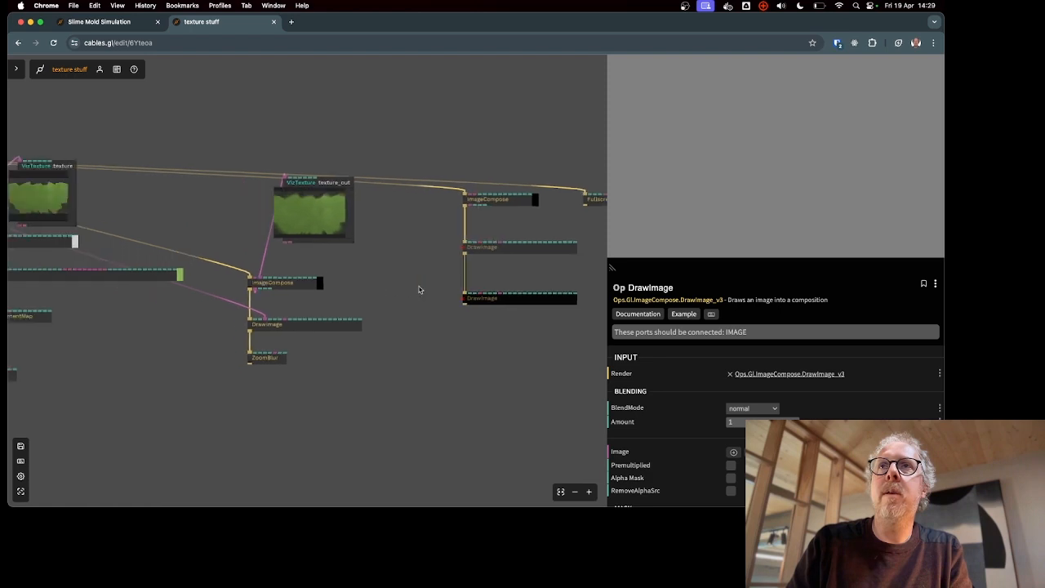
scroll(381, 245, up, 5)
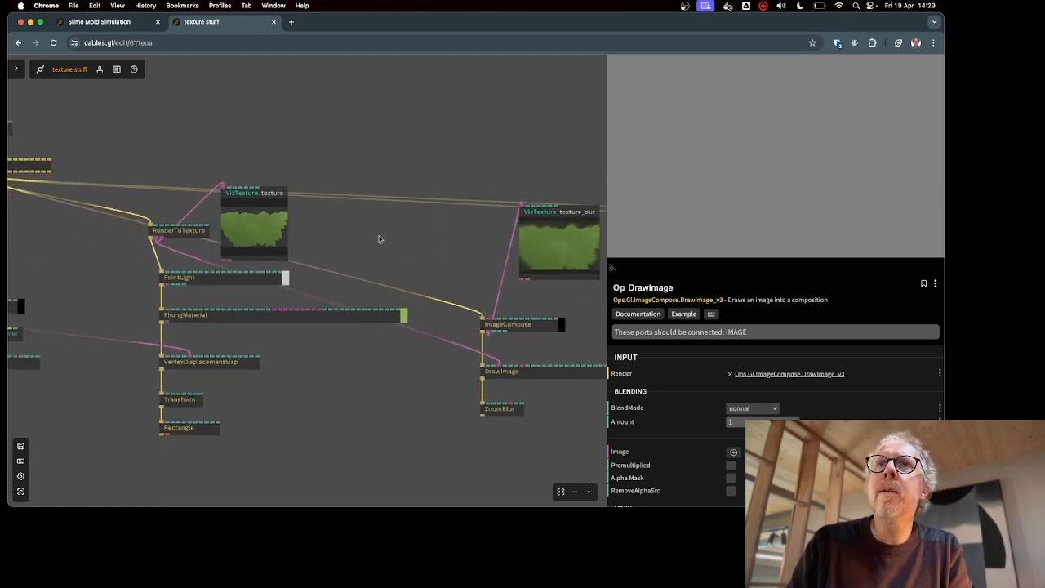
scroll(392, 225, down, 3)
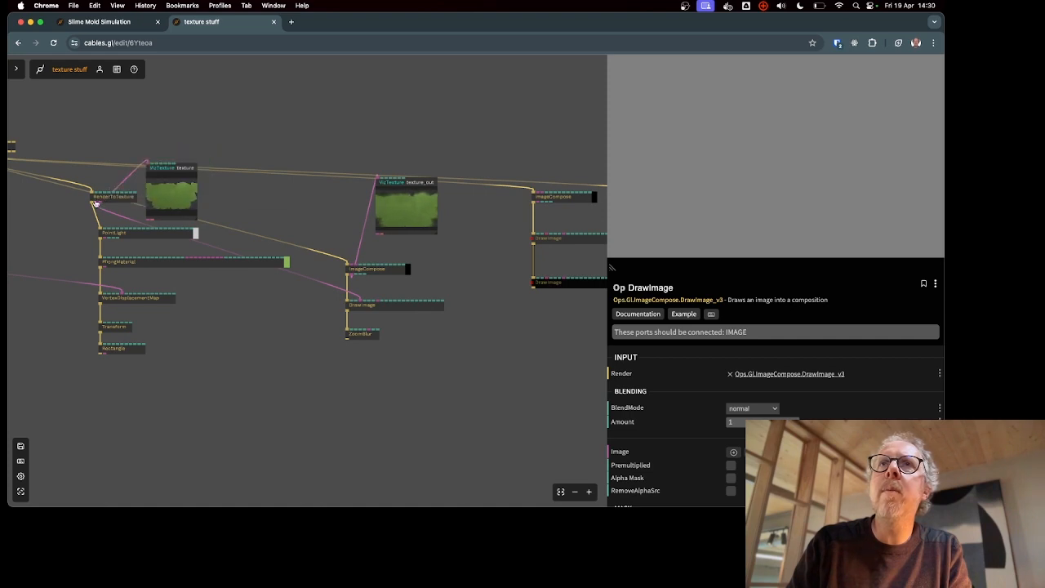
drag(96, 204, 553, 238)
click(566, 219)
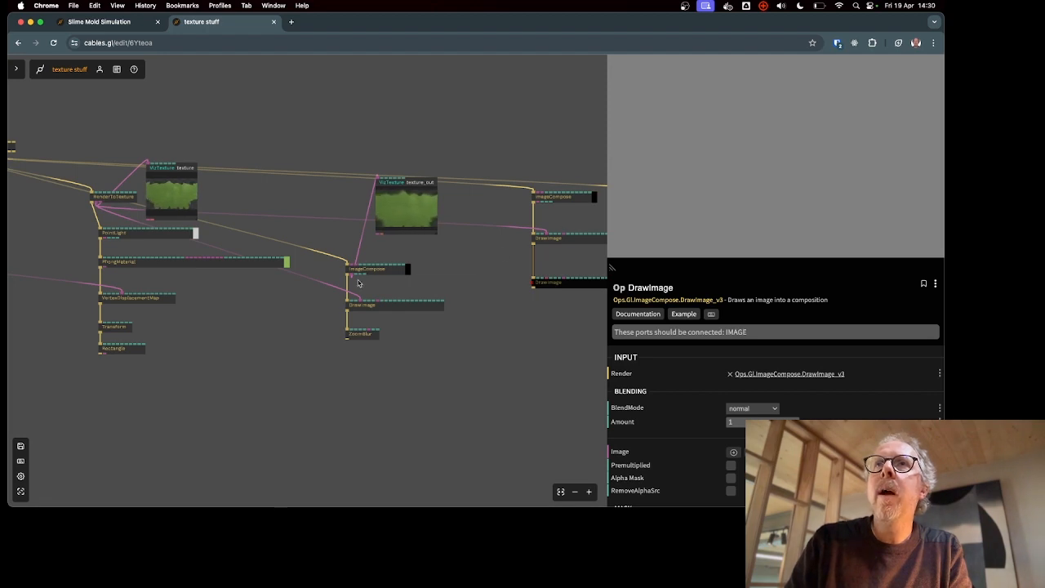
- Connect the second ImageCompose's texture output to the image input of the third branch's second DrawImage
mouse_move(353, 277)
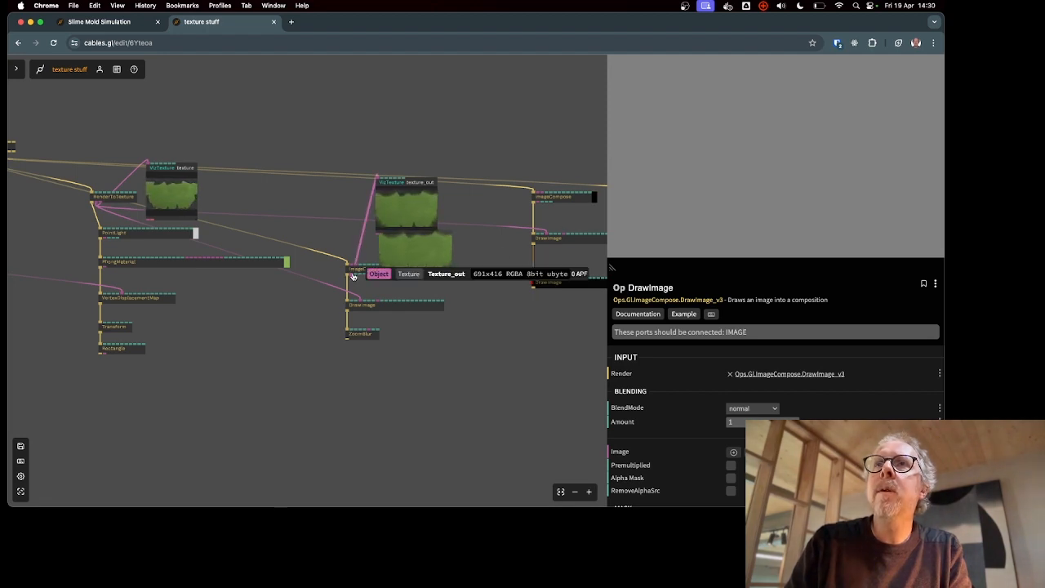
drag(353, 276, 547, 281)
click(563, 262)
scroll(449, 375, up, 5)
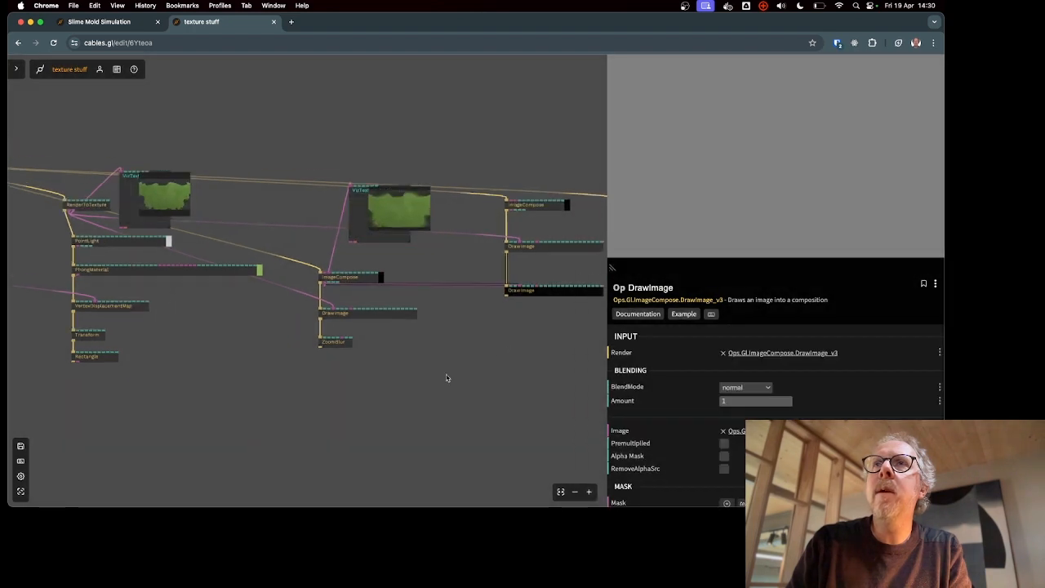
- Add a VizTexture op to the third ImageCompose's texture output and place it above that op
mouse_move(343, 293)
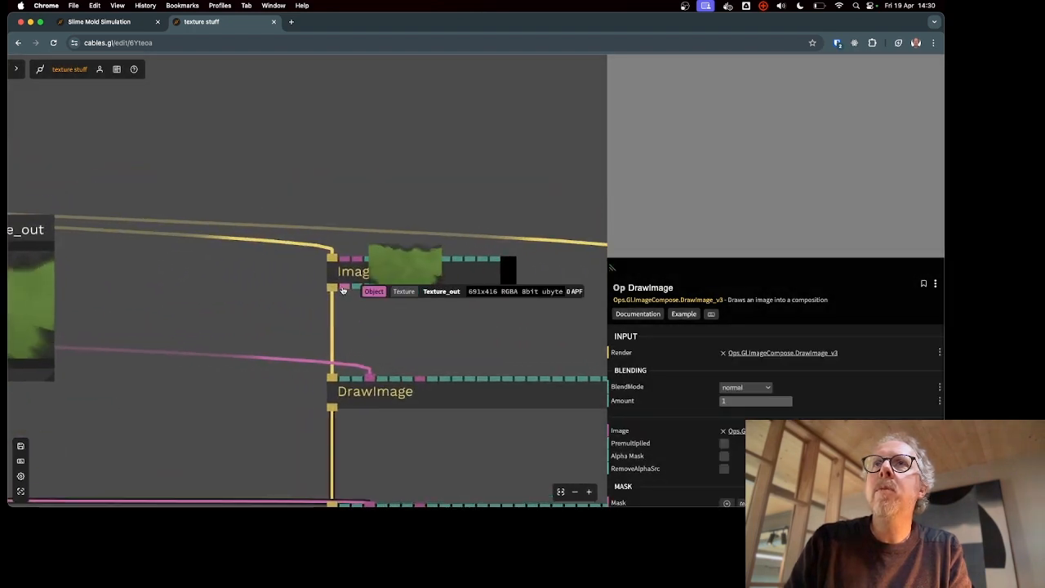
drag(343, 291, 384, 169)
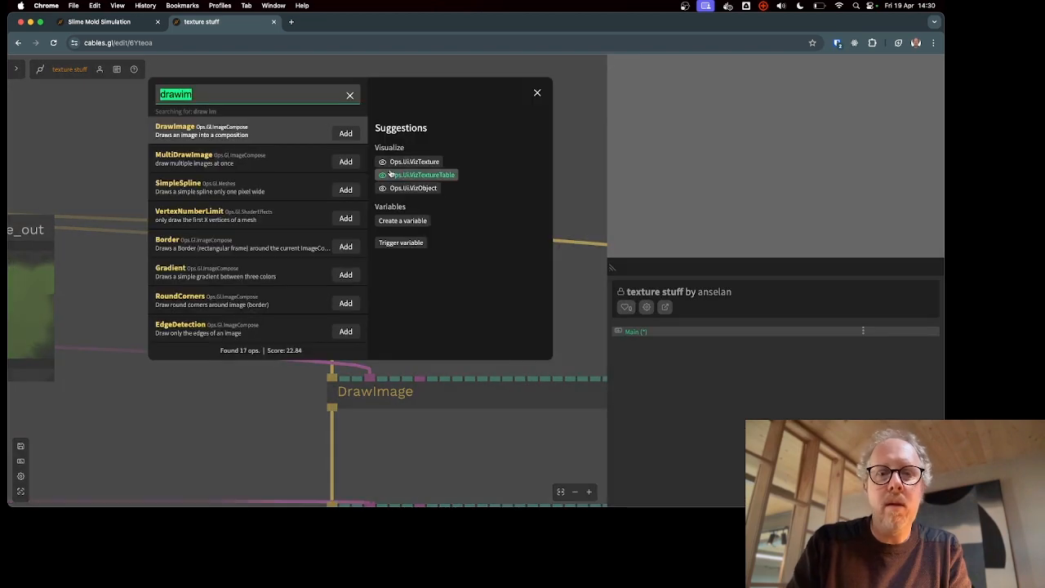
text(vizt)
key(Return)
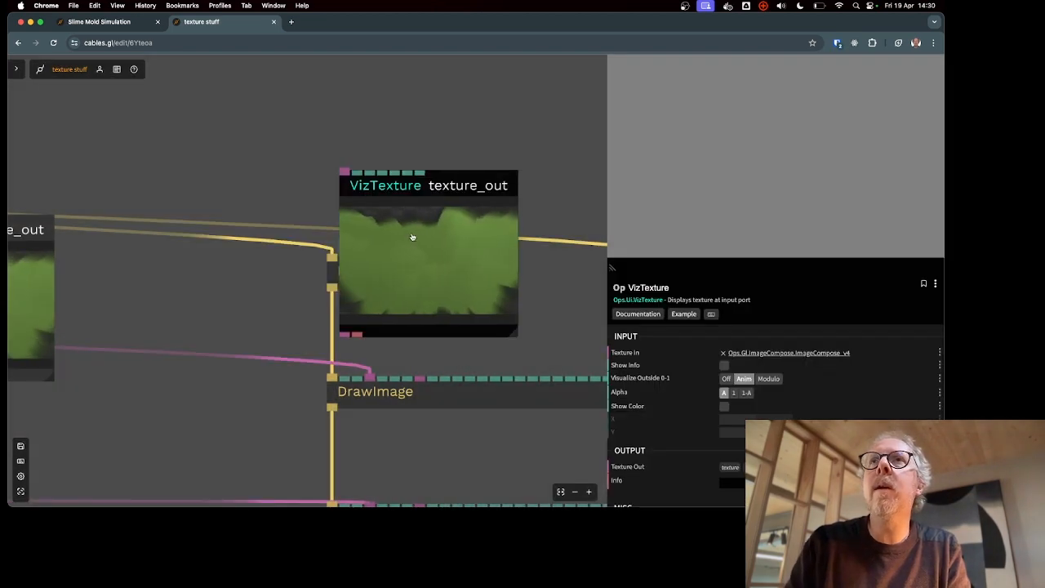
drag(450, 188, 472, 90)
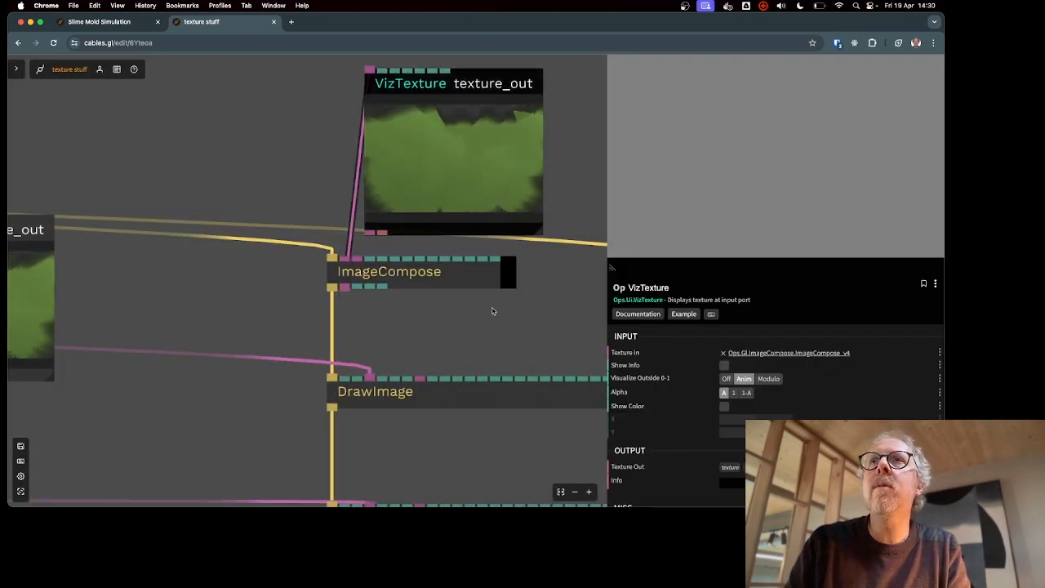
- Connect the third ImageCompose's texture output to the texture input of FullscreenRectangle
scroll(494, 314, down, 3)
drag(494, 318, 312, 251)
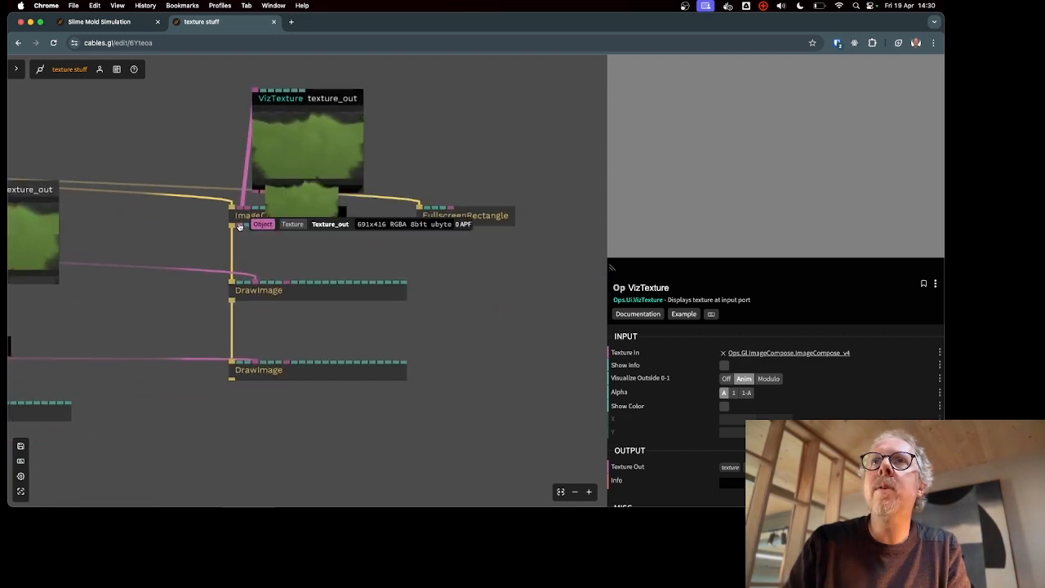
drag(243, 226, 449, 206)
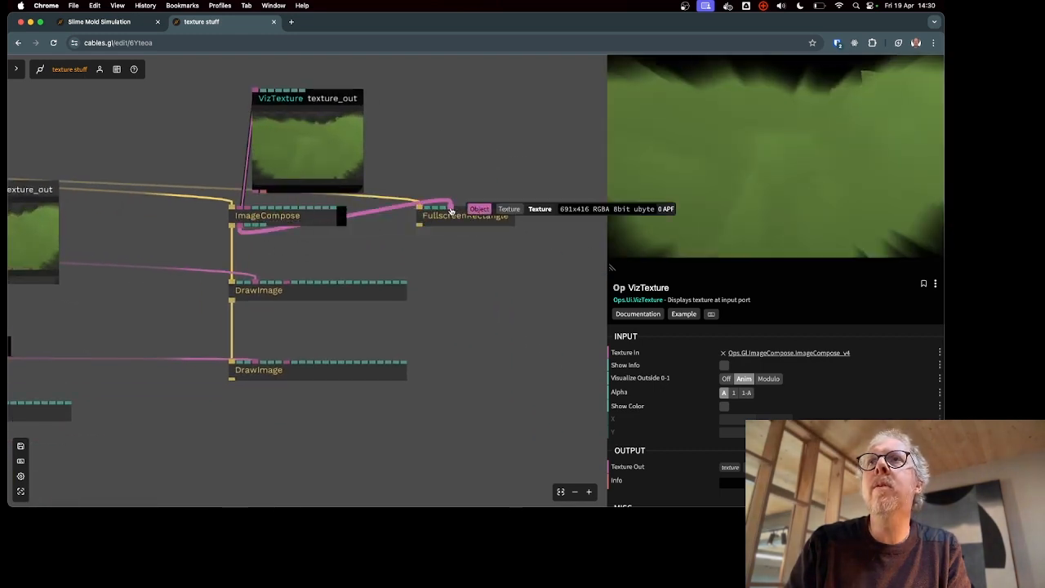
- Set the third branch's second DrawImage to an amount of about 0.775 and the add blend mode
click(317, 372)
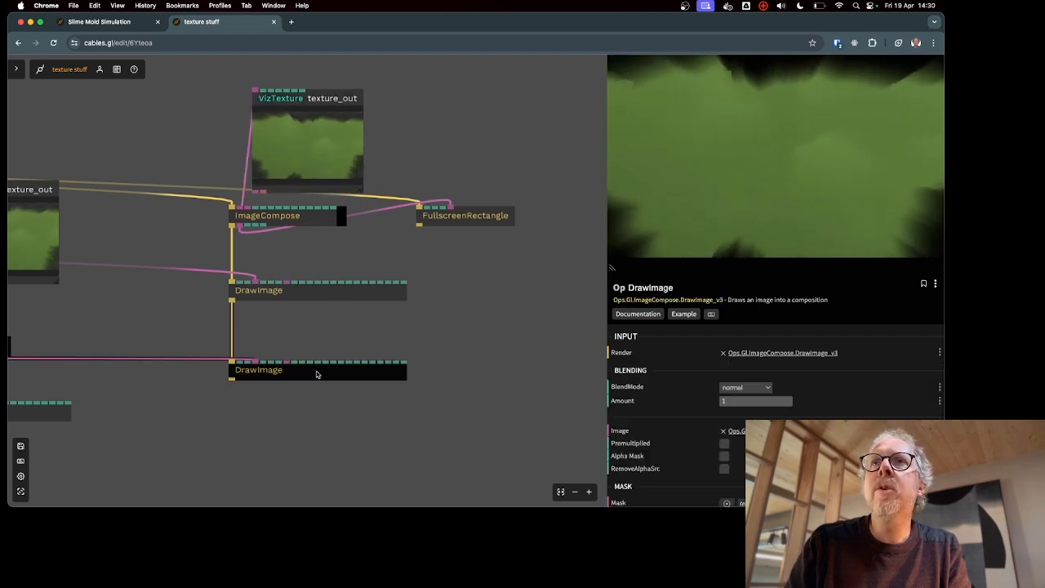
click(319, 291)
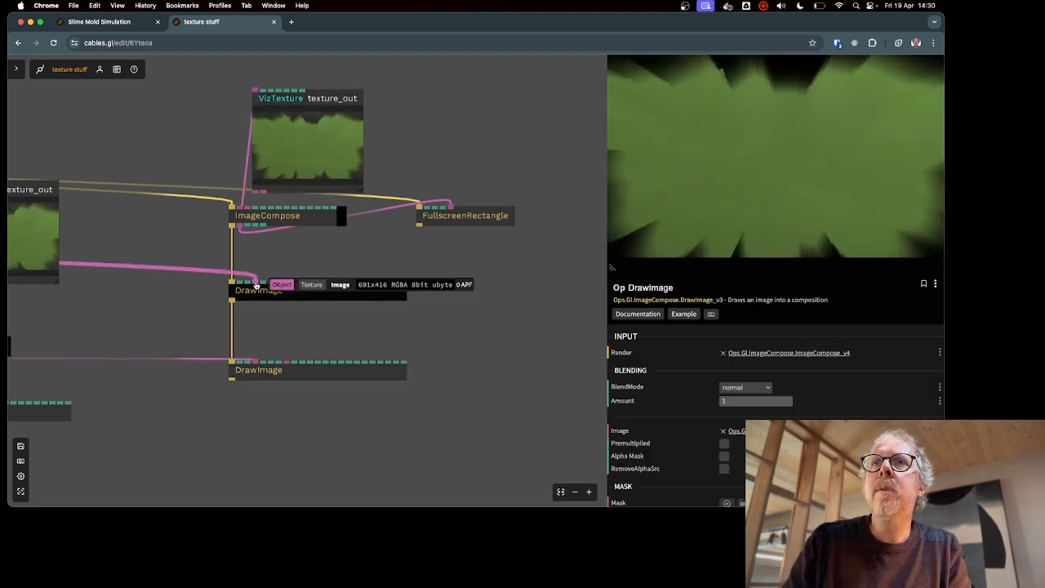
drag(259, 299, 255, 305)
drag(296, 383, 298, 379)
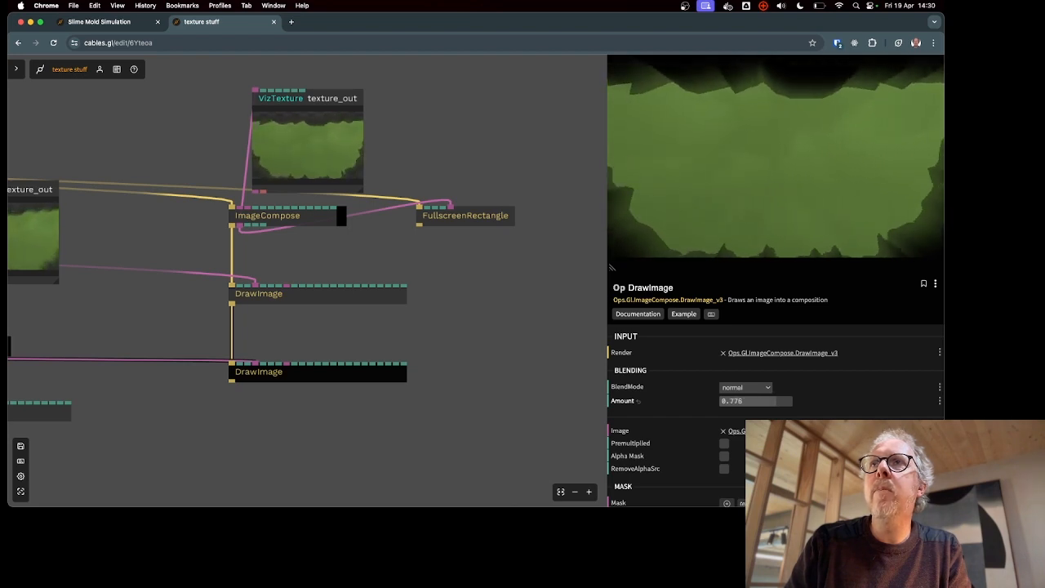
click(751, 389)
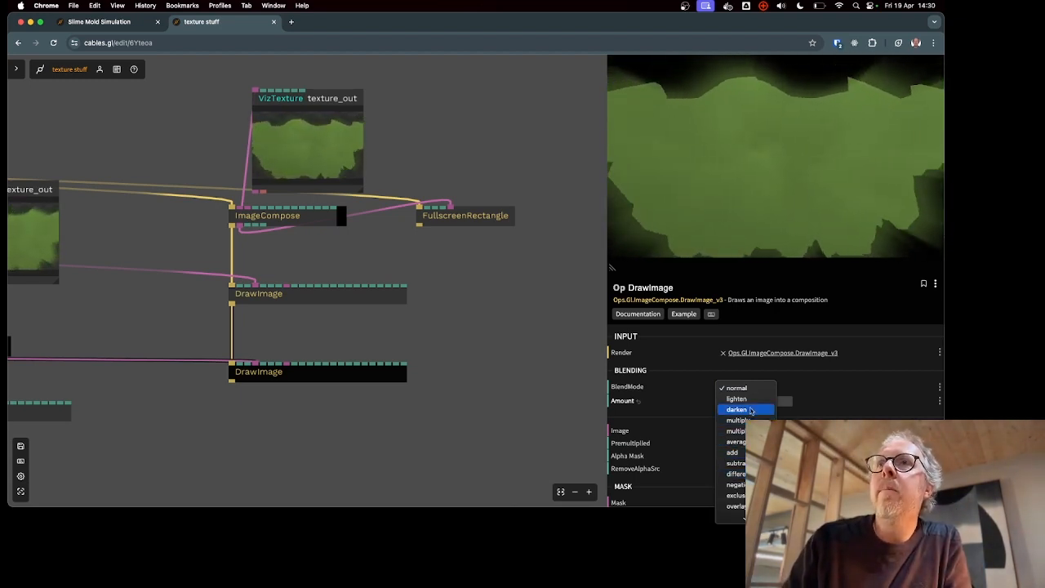
click(733, 452)
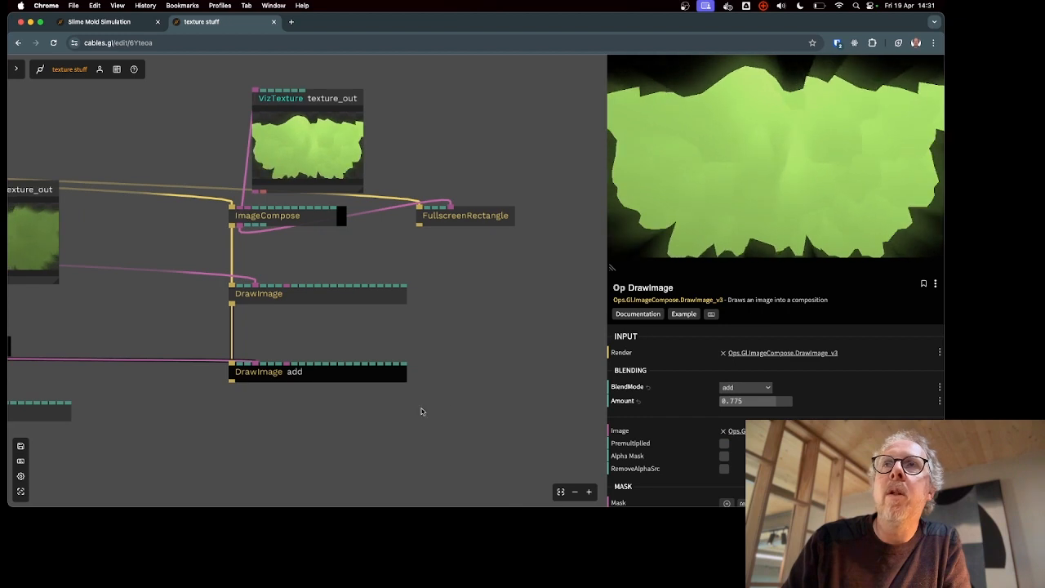
click(345, 267)
scroll(322, 240, down, 5)
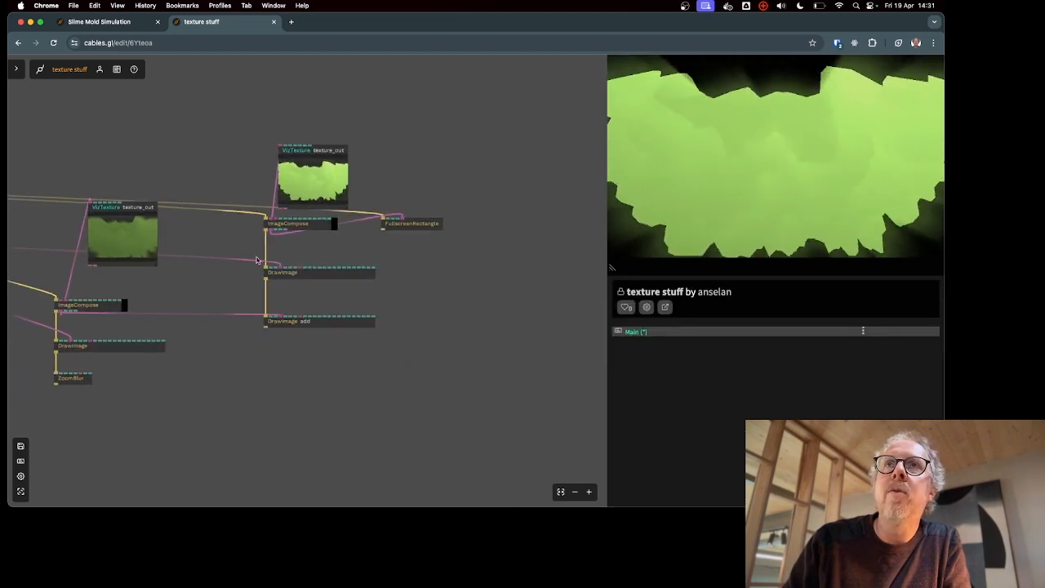
drag(240, 327, 356, 378)
scroll(355, 378, down, 3)
scroll(355, 378, down, 3)
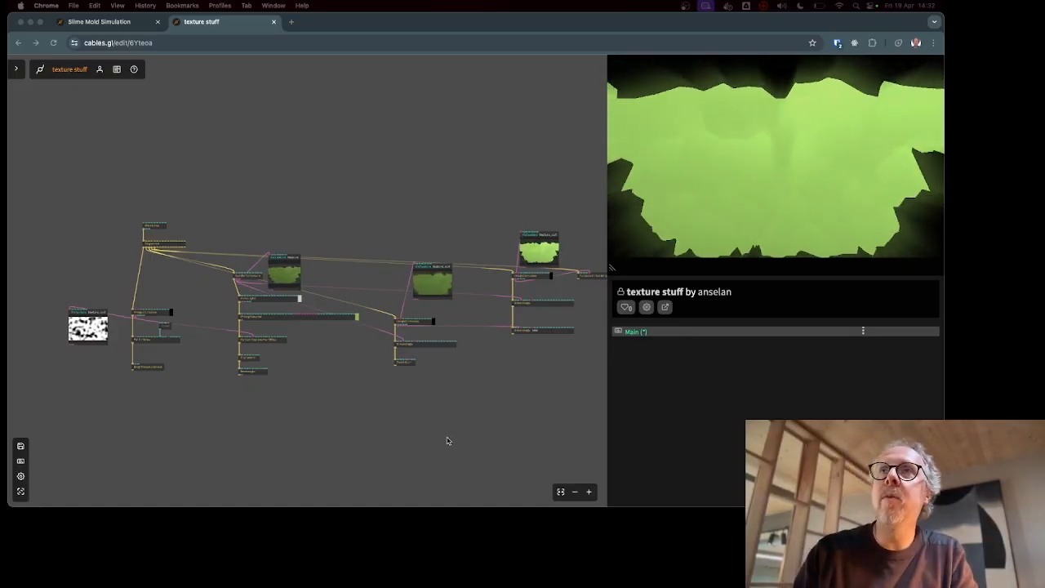
click(490, 403)
drag(535, 374, 569, 389)
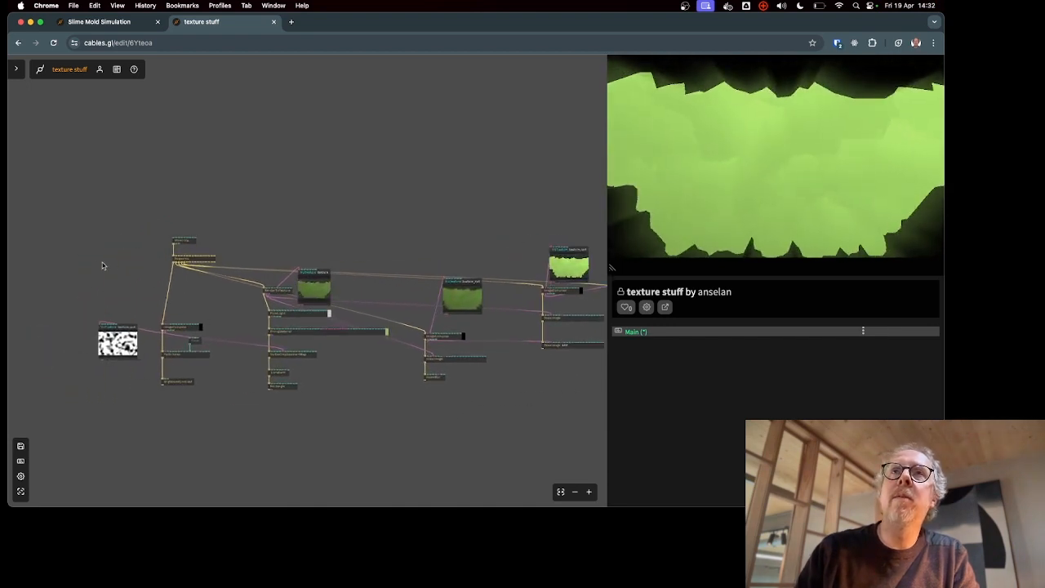
- Add a Sidebar op in the empty area beside MainLoop
scroll(102, 265, up, 10)
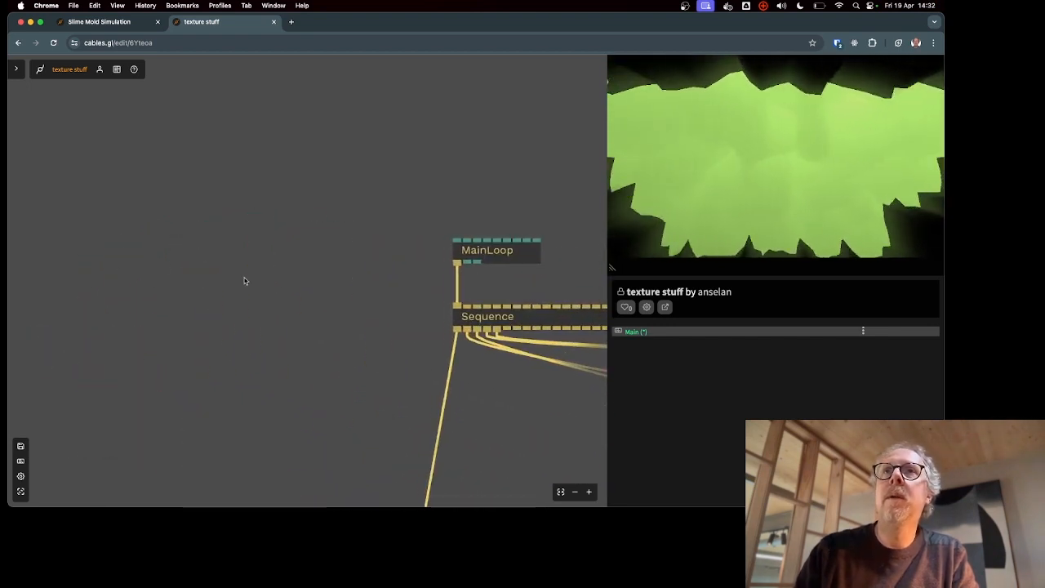
drag(286, 294, 263, 269)
scroll(257, 229, up, 3)
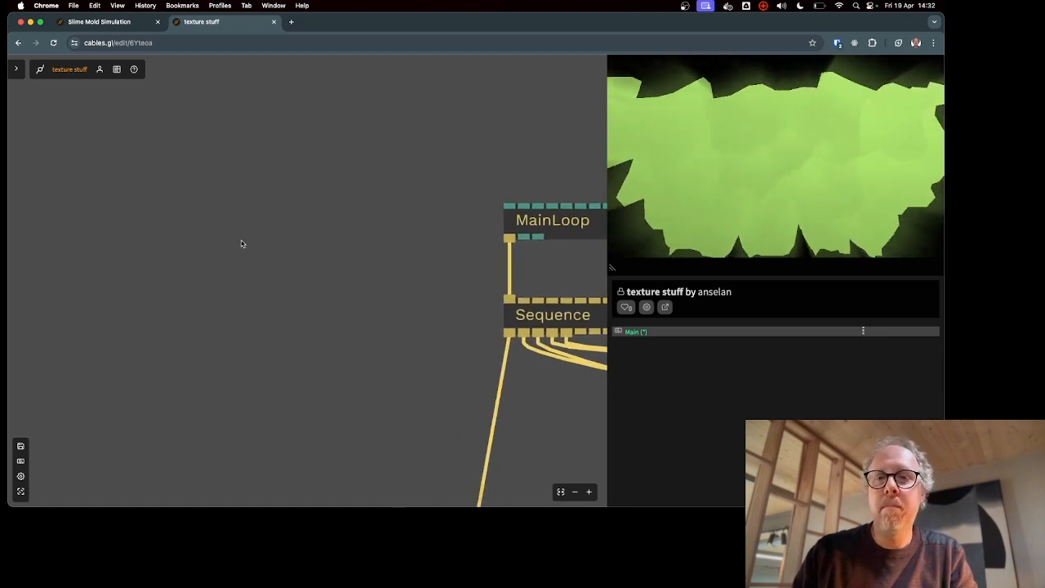
key(Escape)
text(sideba)
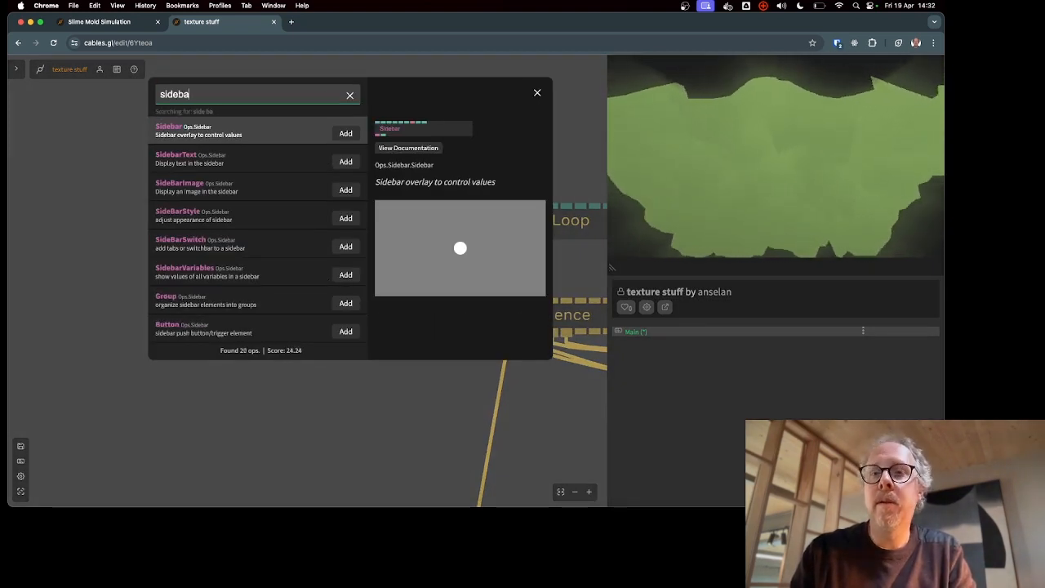
key(Return)
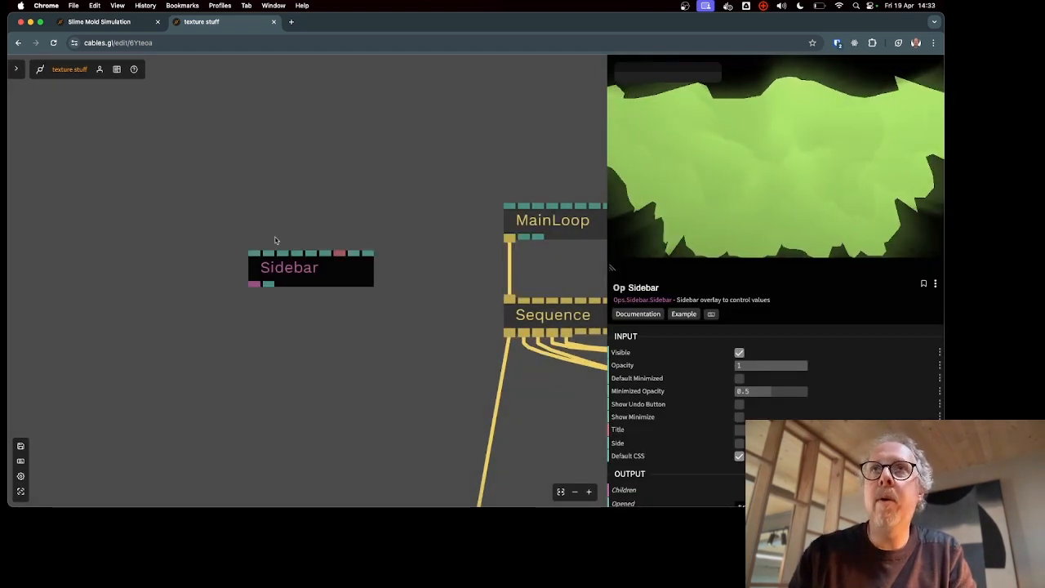
drag(268, 280, 203, 351)
key(Escape)
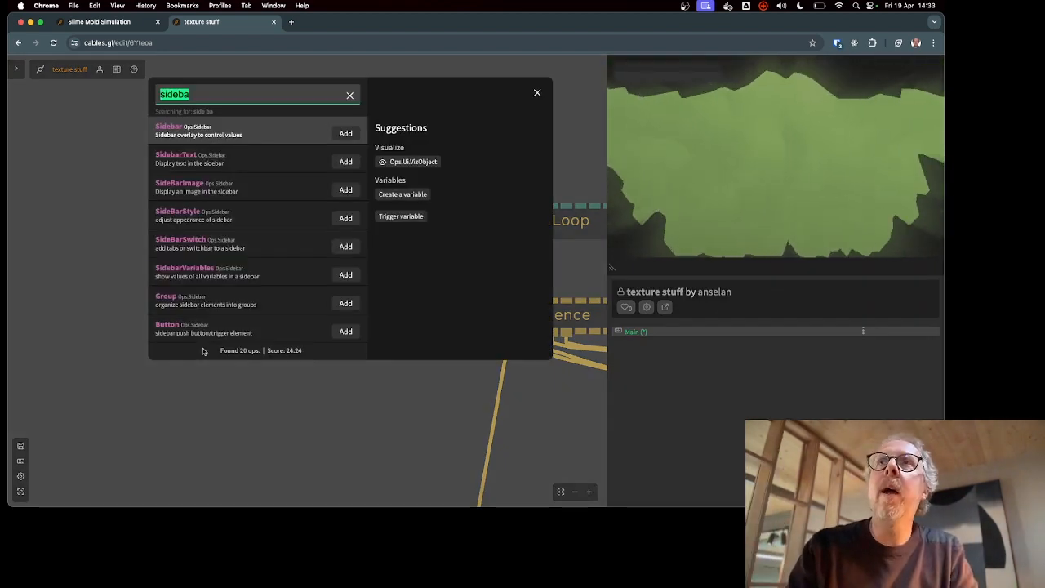
key(Escape)
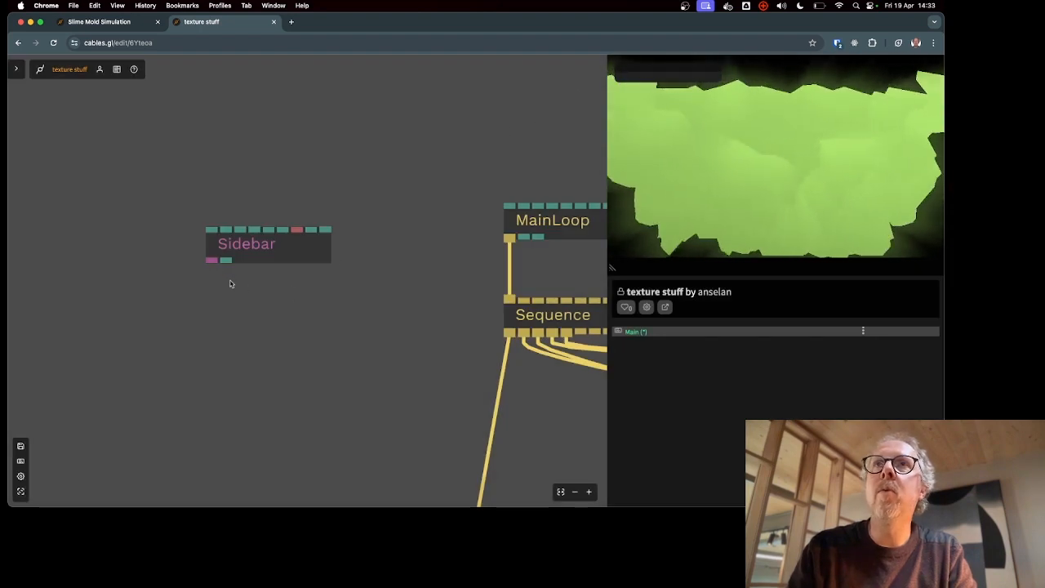
- Add a Slider op to the Sidebar's children output
drag(211, 260, 194, 351)
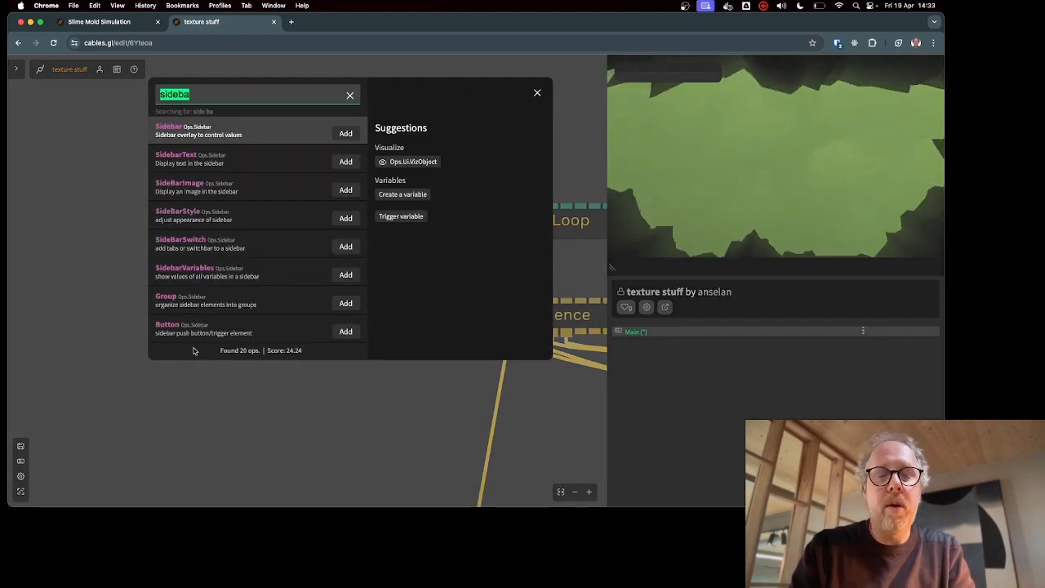
text(slider)
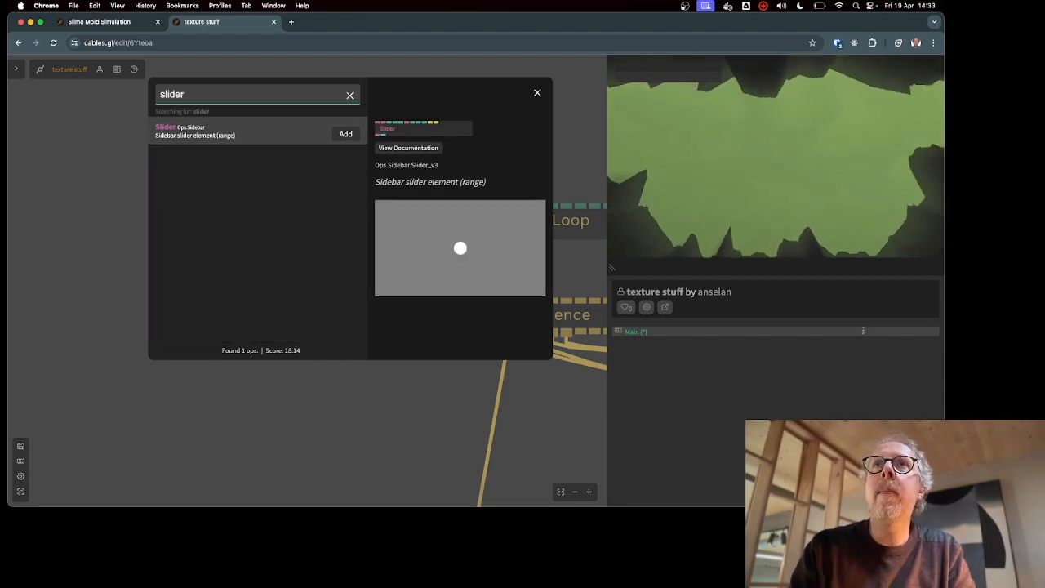
key(Return)
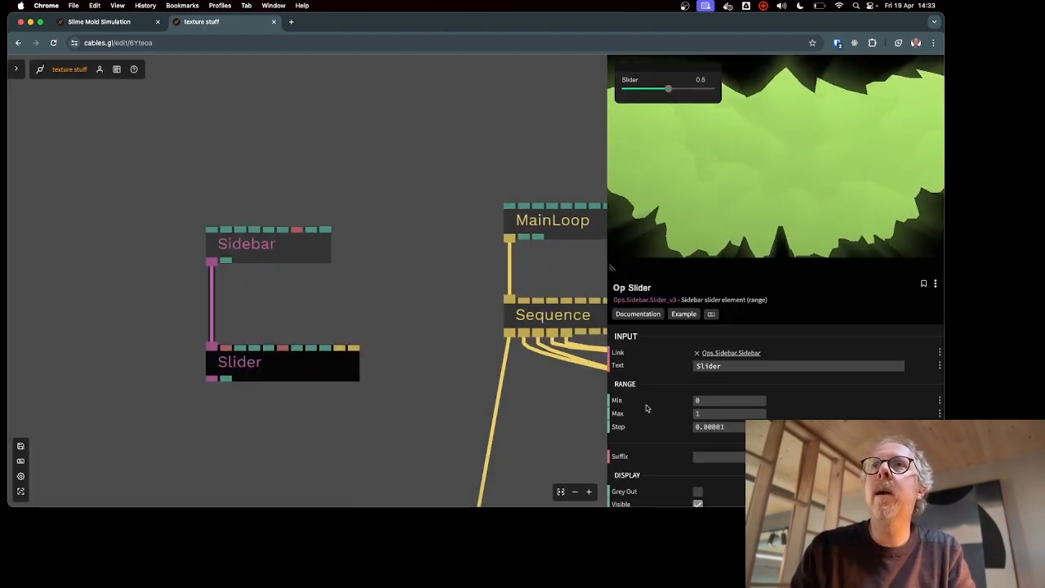
- Label the sidebar slider "Speed" and move it to about 0.52 in the preview
click(735, 368)
double_click(739, 367)
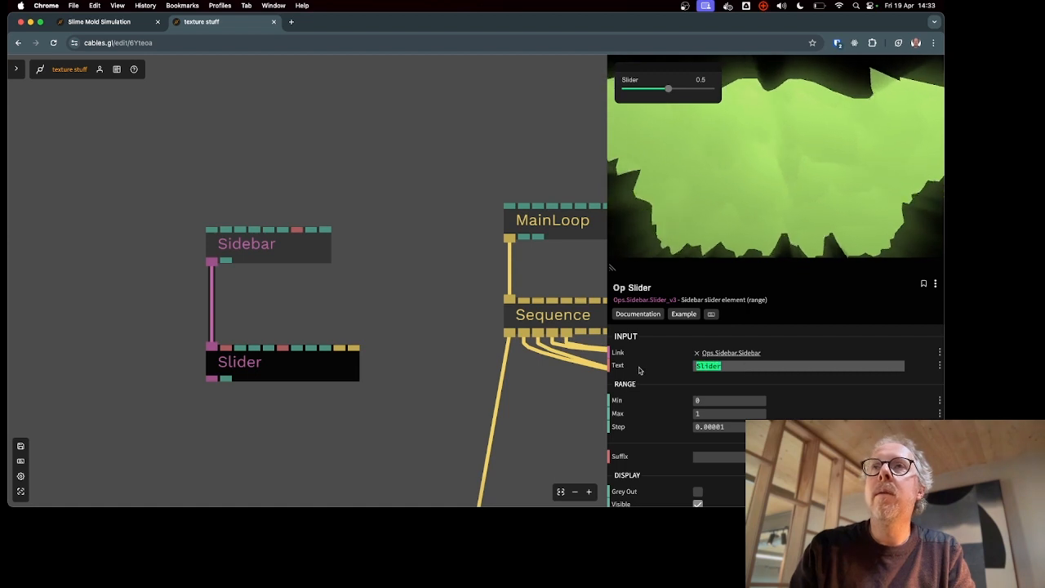
text(Speed)
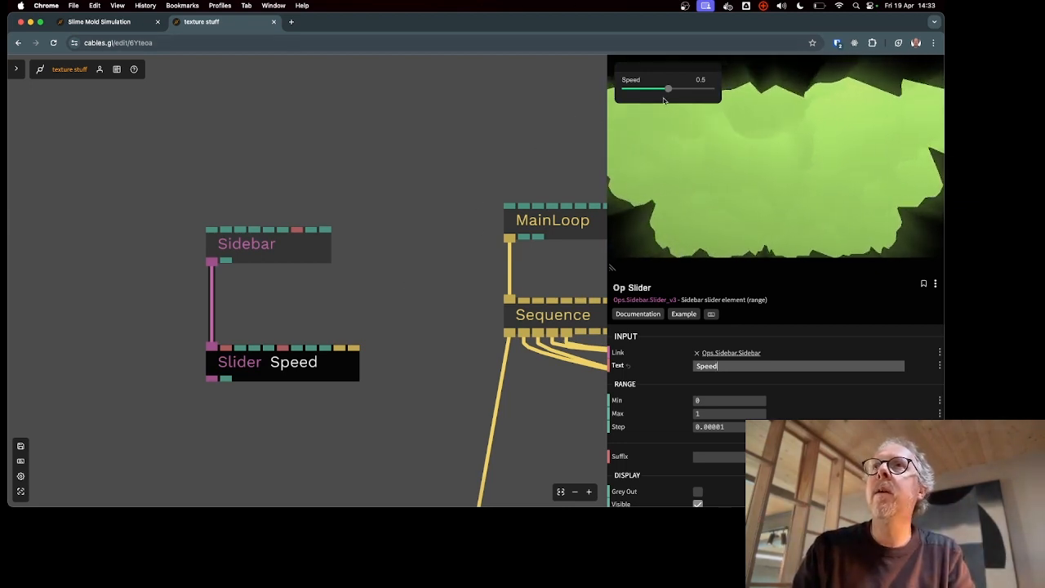
drag(667, 91, 663, 92)
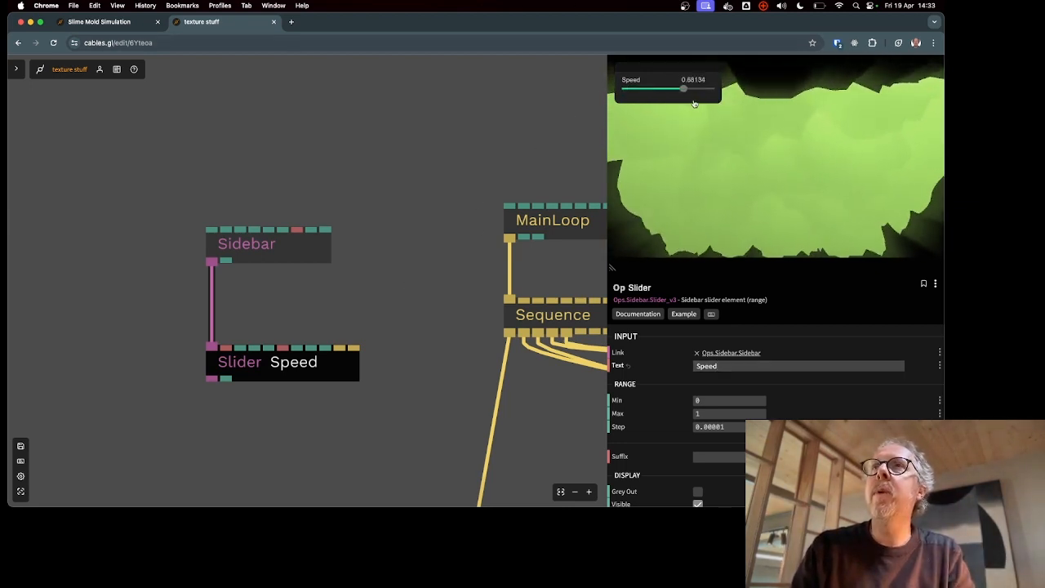
- Set the speed of the Timer op feeding PerlinNoise to 2.33
scroll(383, 377, down, 10)
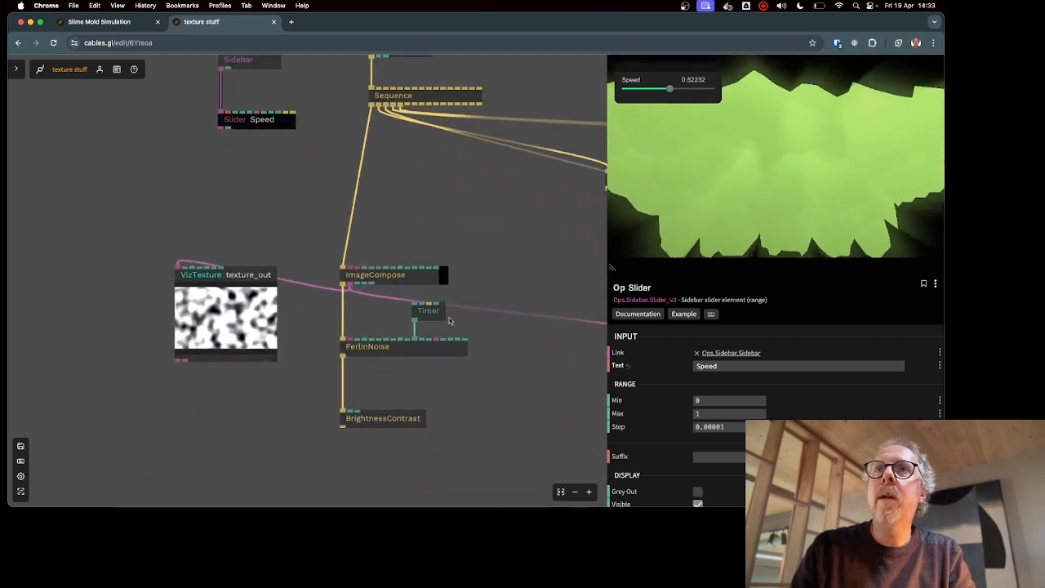
mouse_move(428, 313)
mouse_down()
mouse_move(407, 324)
mouse_move(422, 312)
mouse_up()
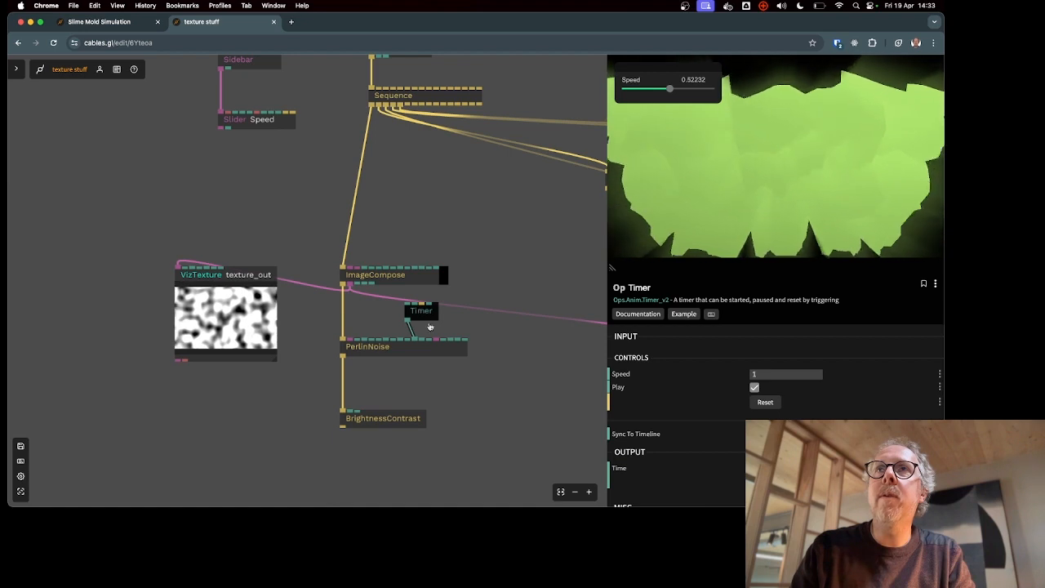
mouse_move(414, 341)
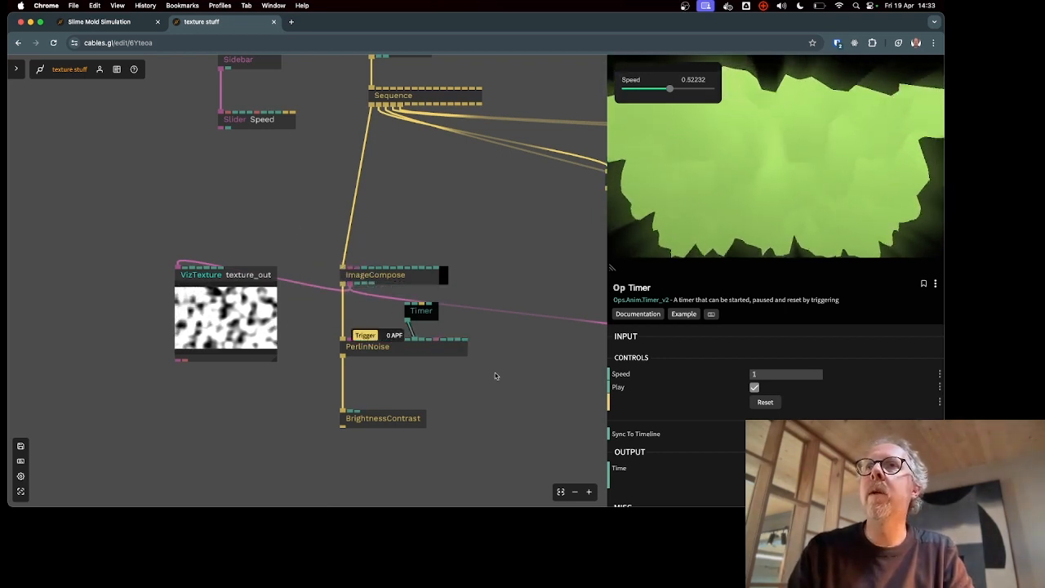
drag(754, 375, 670, 375)
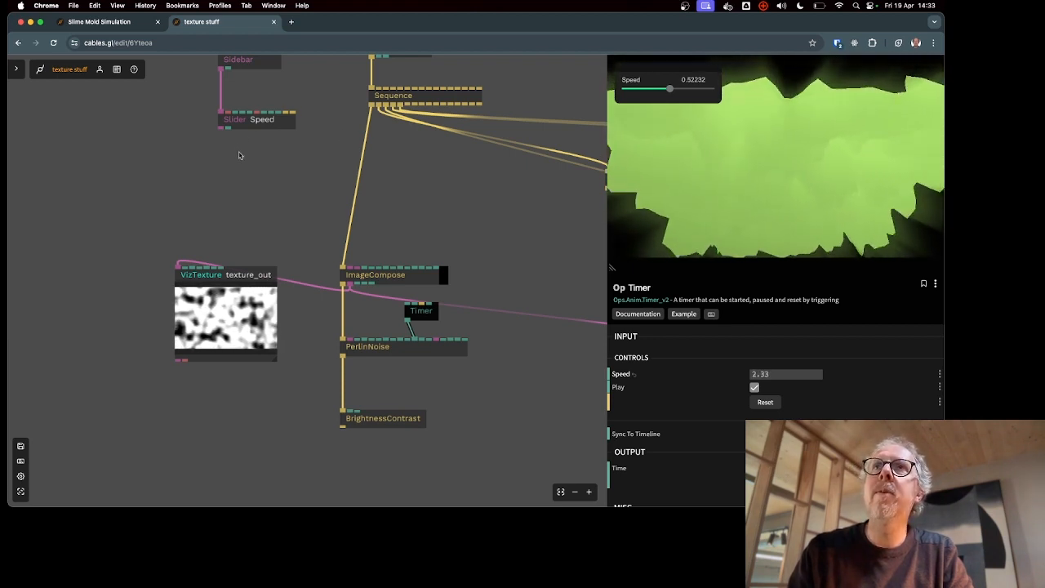
- Connect the Speed slider's result output to the Timer's Speed input and set the slider to 1
click(239, 155)
drag(273, 180, 259, 201)
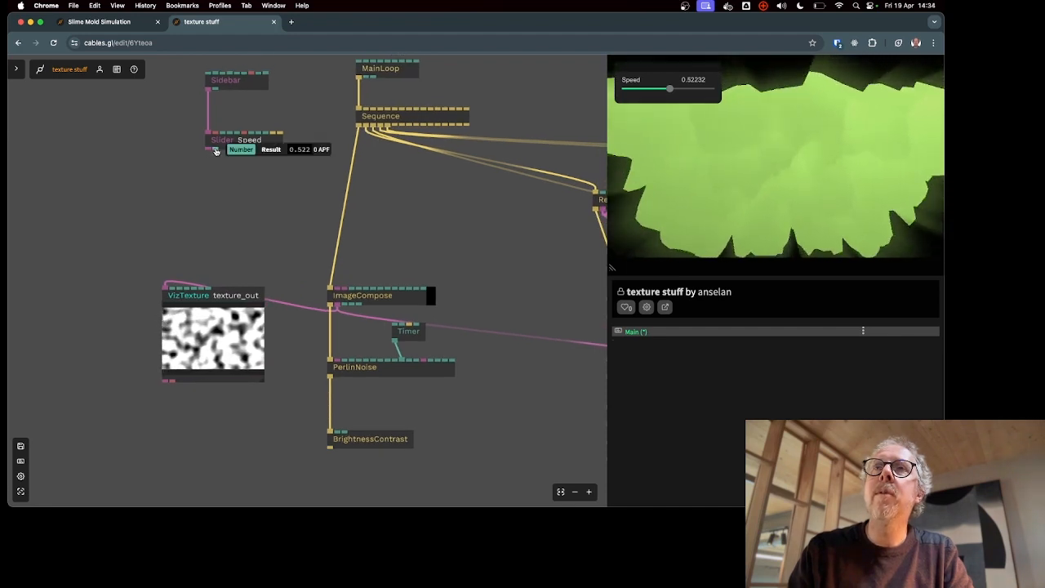
drag(216, 152, 406, 336)
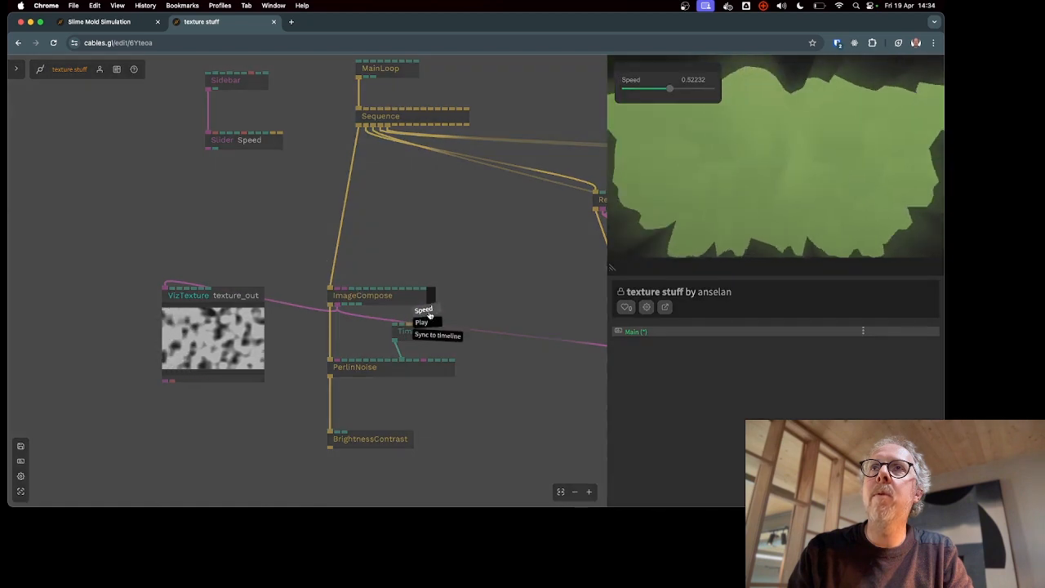
click(425, 310)
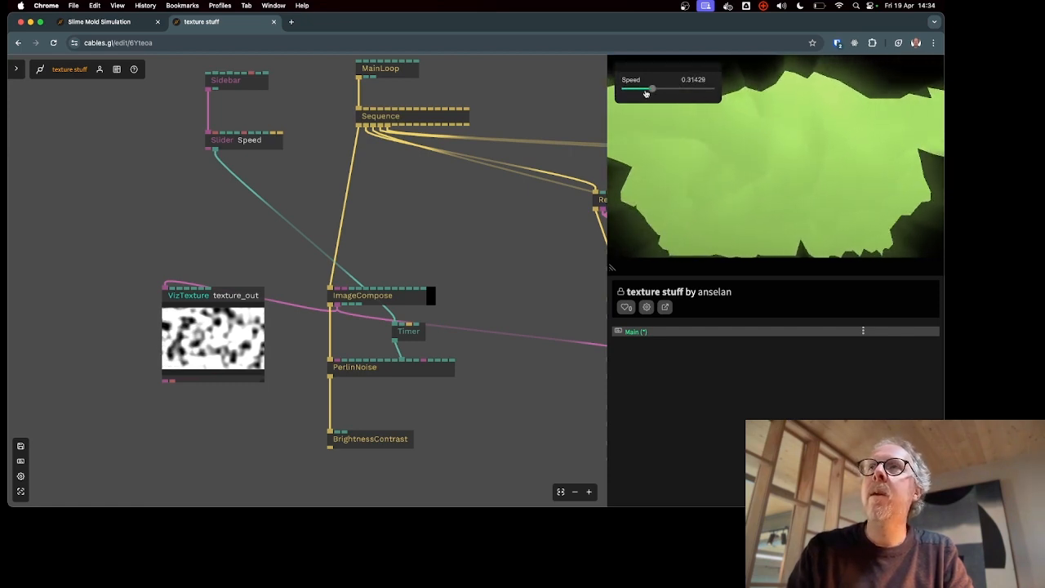
drag(698, 95, 728, 93)
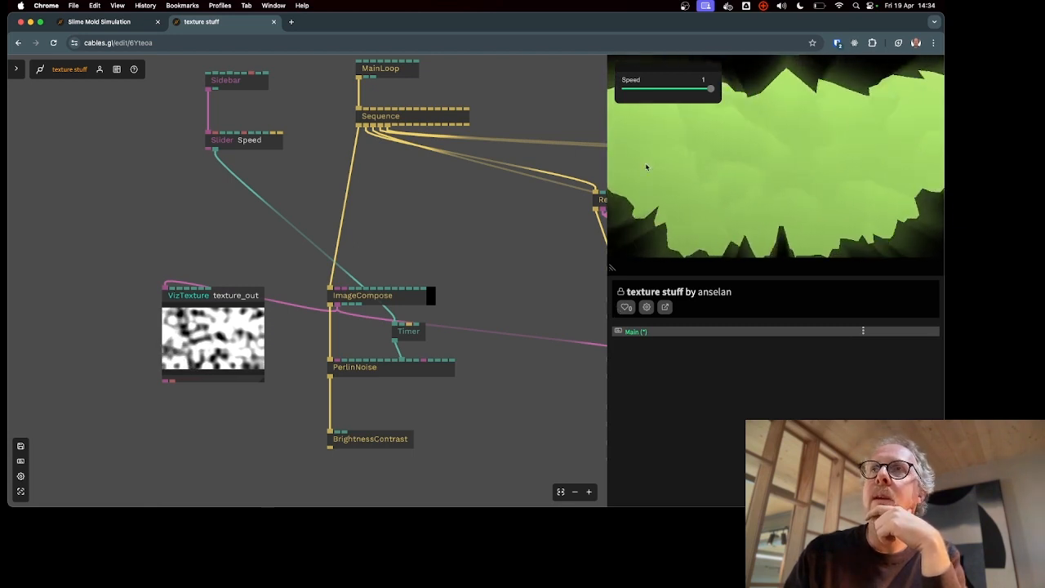
scroll(370, 291, down, 5)
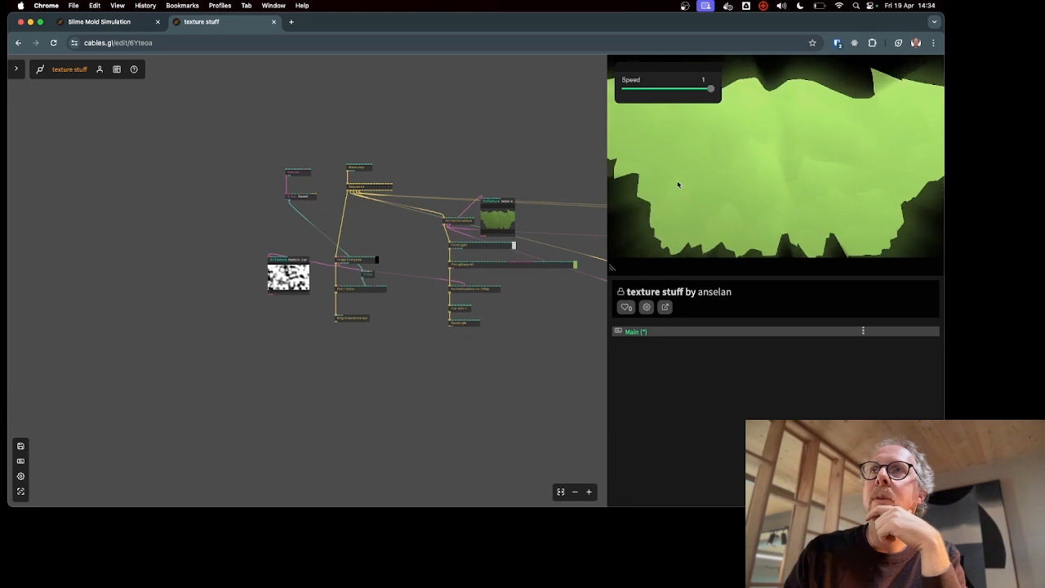
- Widen the render preview so it takes up more than half of the editor window
mouse_move(678, 187)
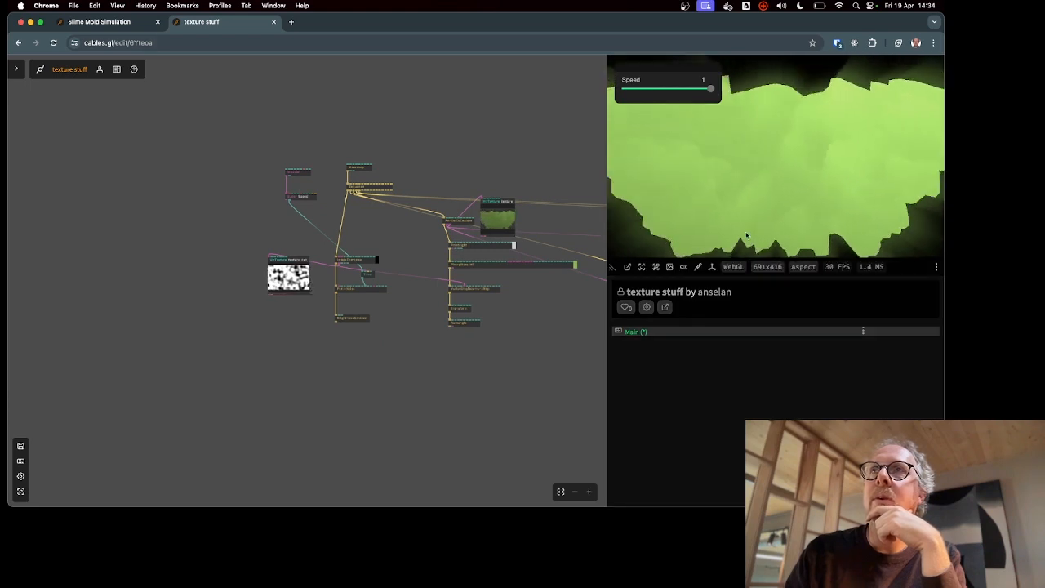
drag(608, 334, 428, 334)
click(228, 102)
scroll(228, 101, up, 5)
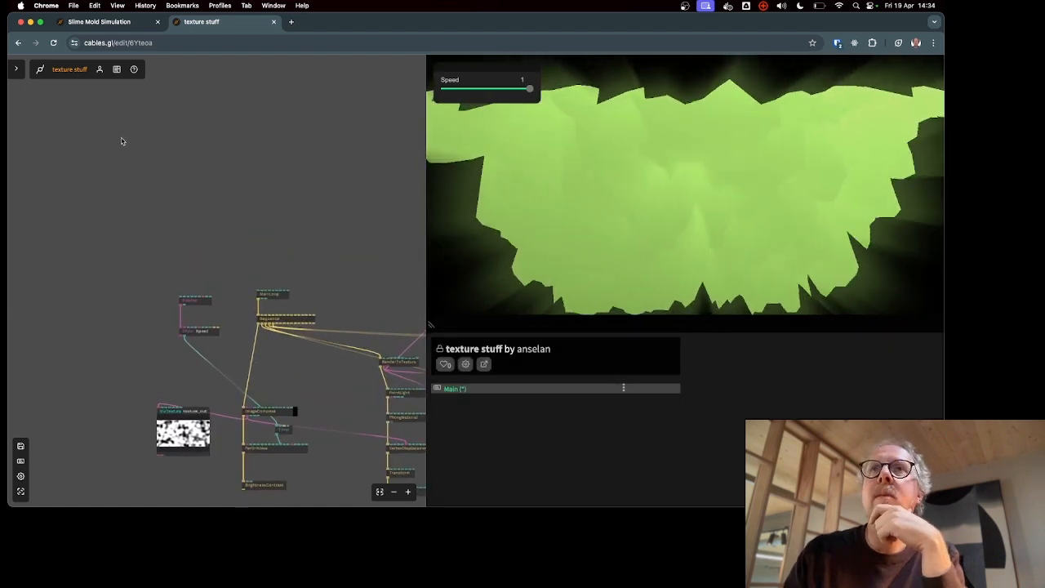
- In the patch settings, set the visibility to "Unlisted - View only" and copy the patch's shareable URL
click(117, 69)
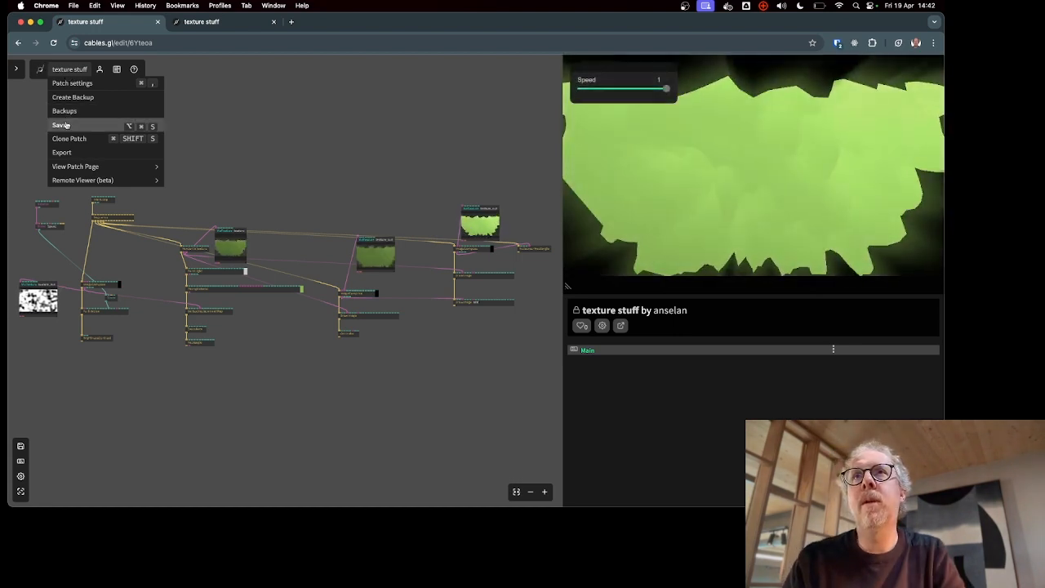
click(72, 82)
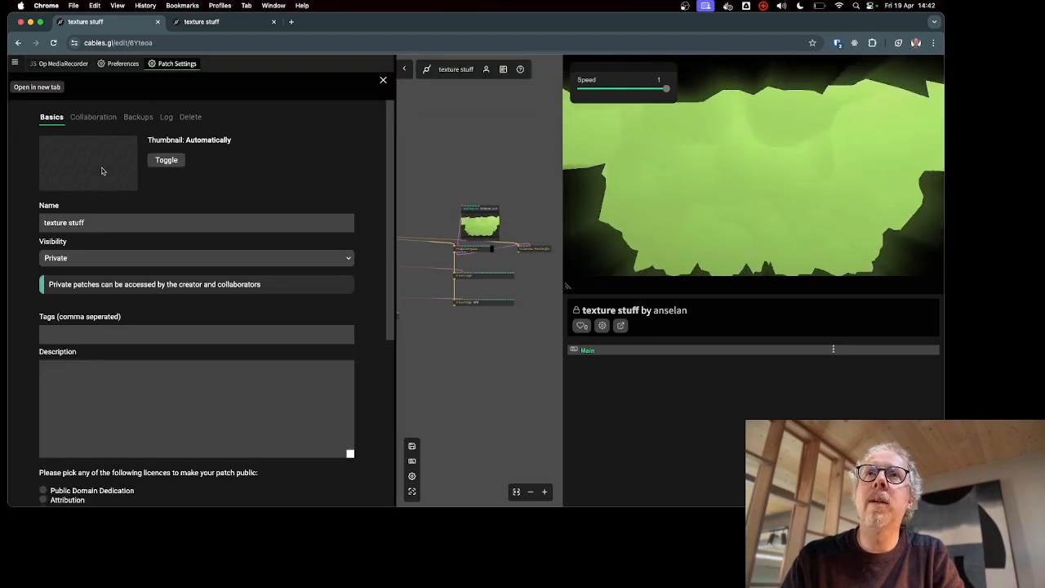
click(114, 258)
click(122, 261)
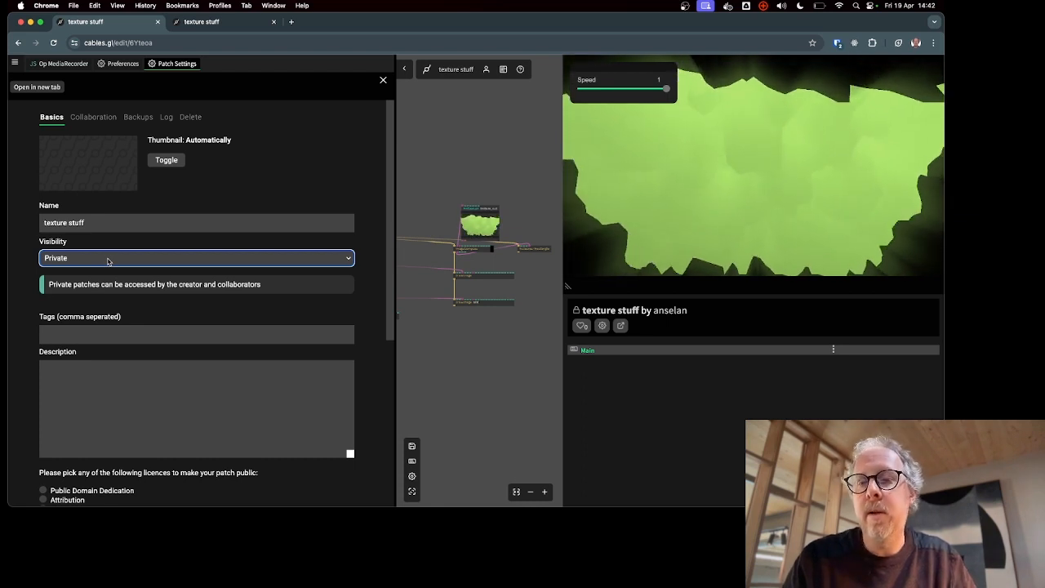
click(104, 261)
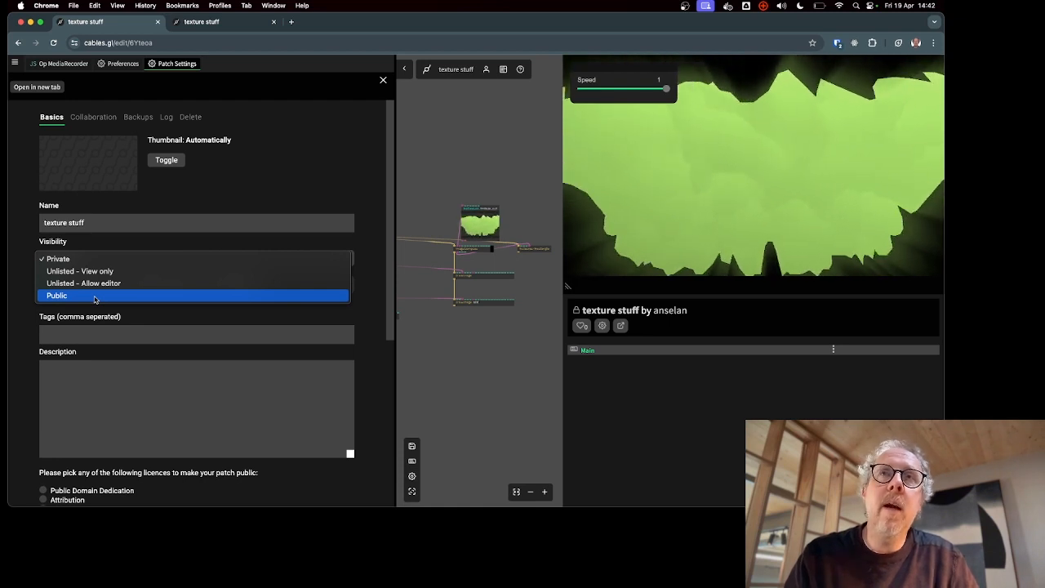
click(131, 272)
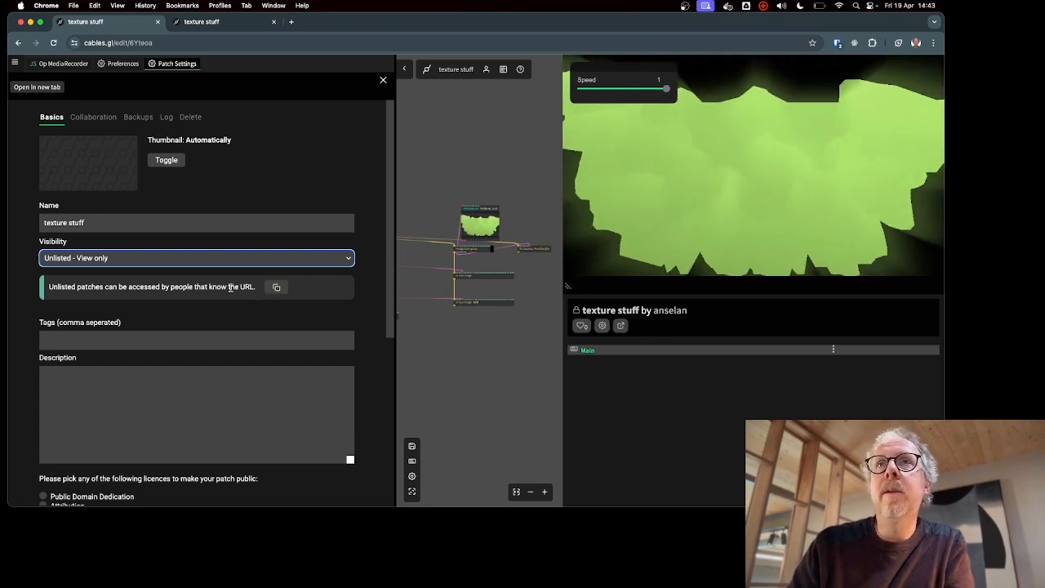
click(277, 289)
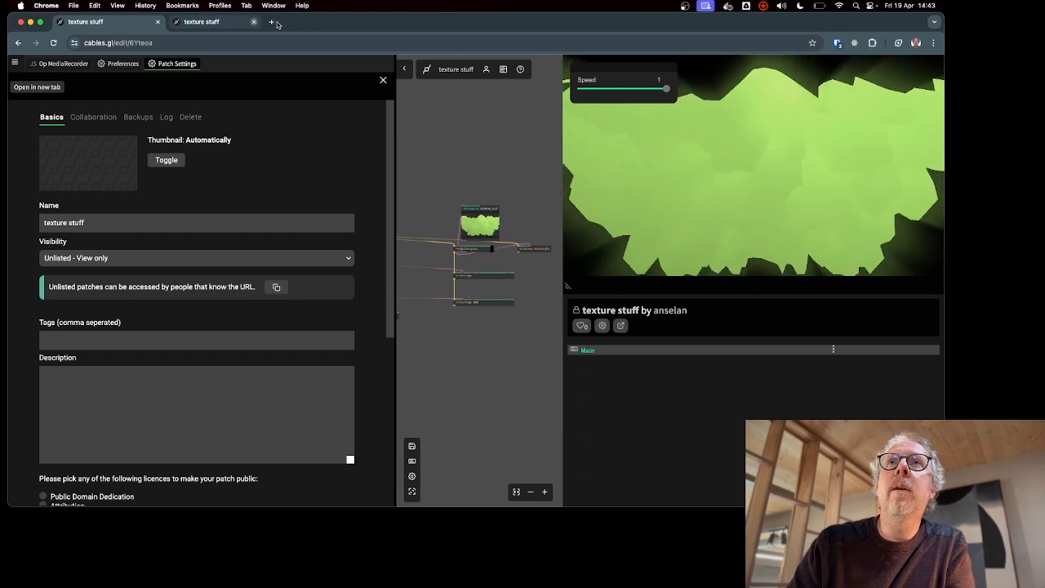
- Close the duplicate patch tab and open the shared patch page cables.gl/p/6Yteoa in a new browser window
click(254, 21)
click(176, 22)
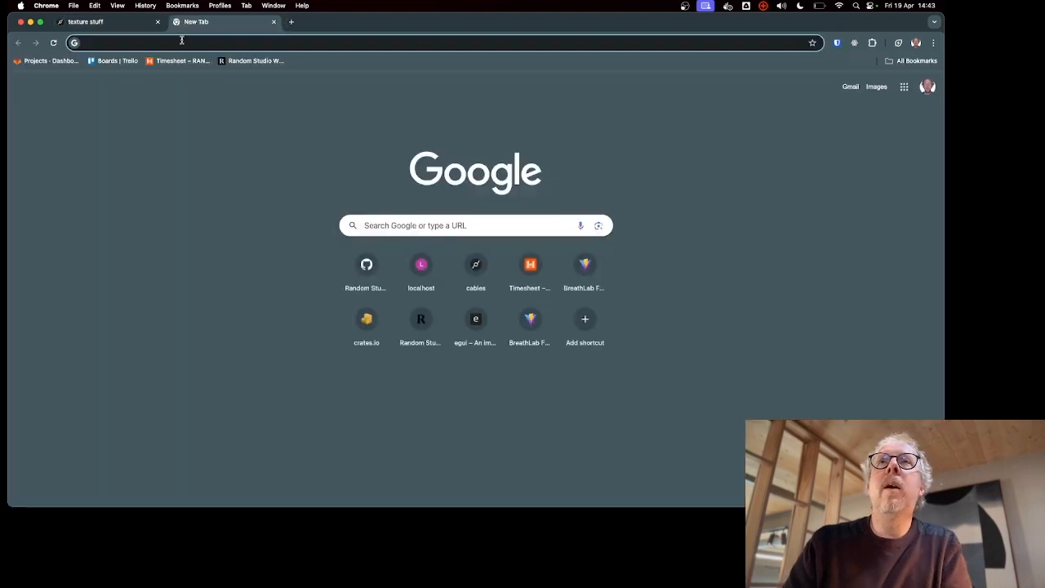
click(175, 43)
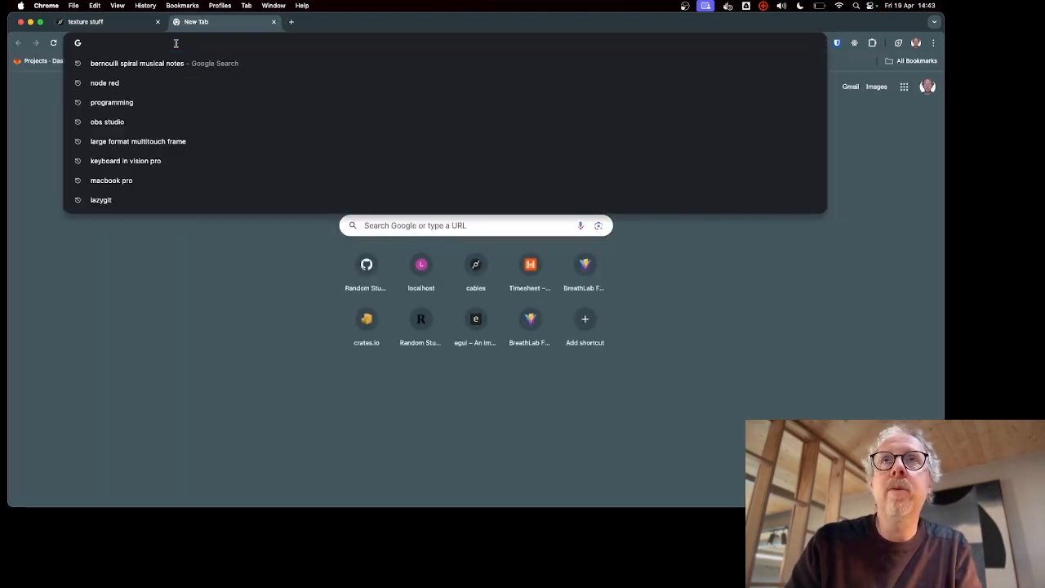
key(Escape)
key(super+w)
key(super+n)
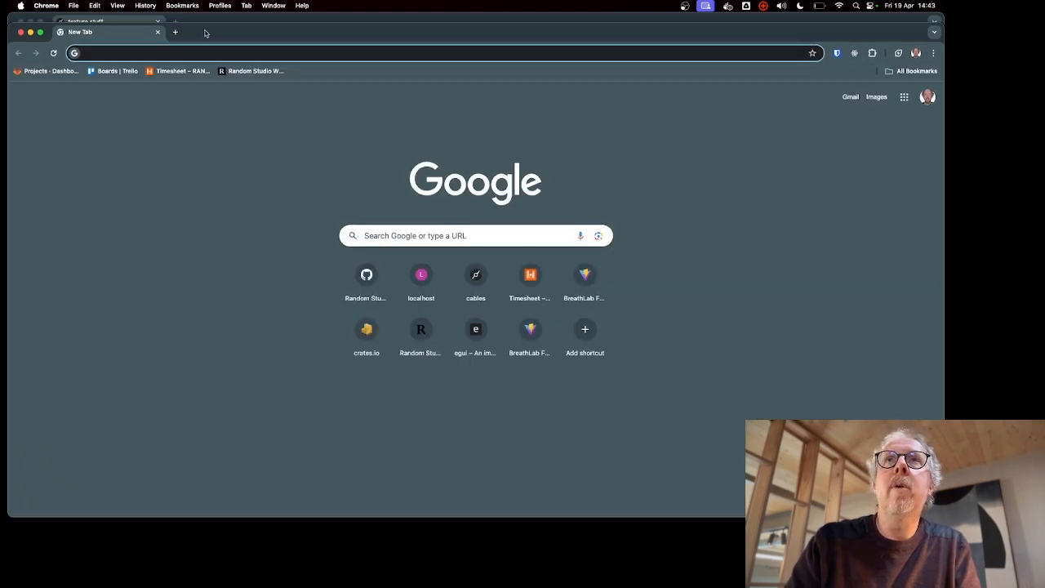
double_click(206, 33)
text(https://cables.gl/p/6Yteoa)
key(Return)
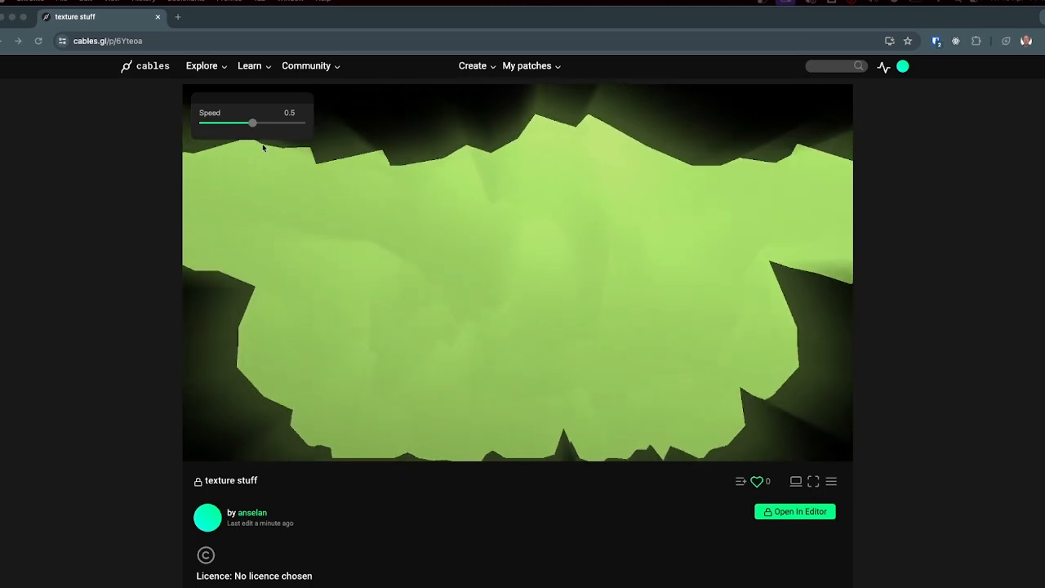
- Set the shared patch's Speed slider to about 0.87 and switch the enlarged viewer size on and back off
click(213, 126)
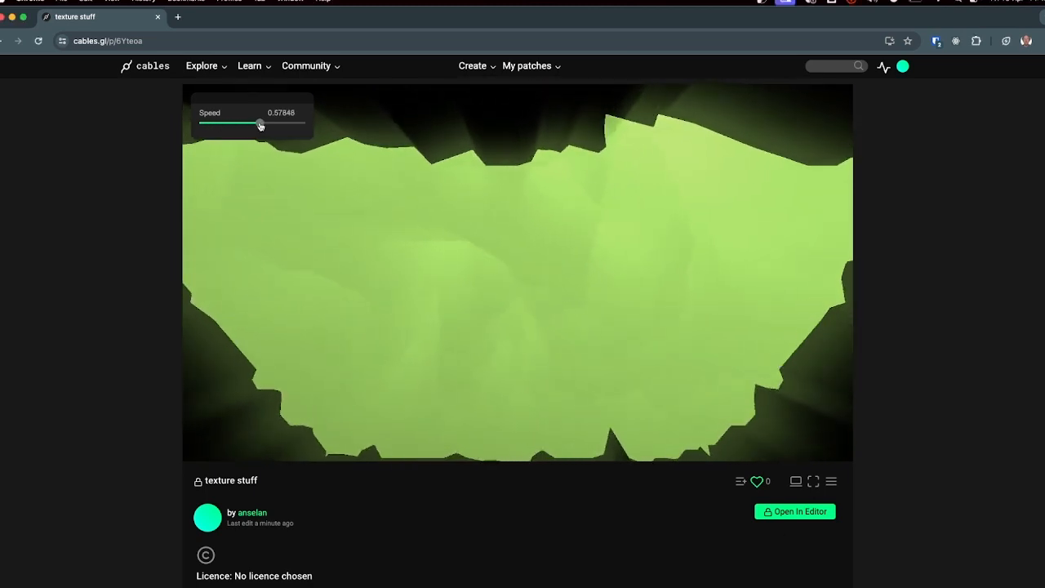
drag(235, 126, 291, 127)
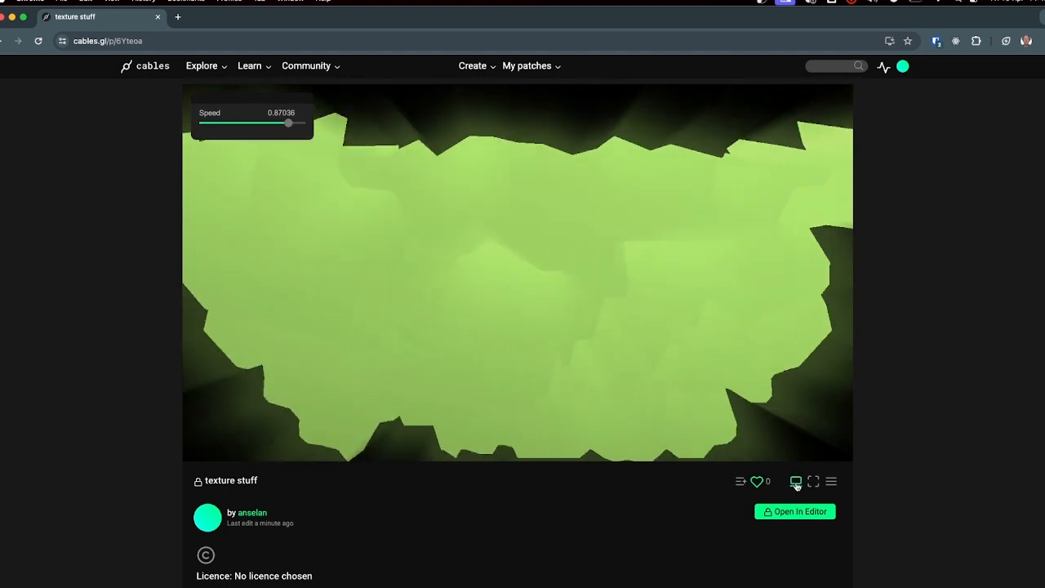
click(795, 481)
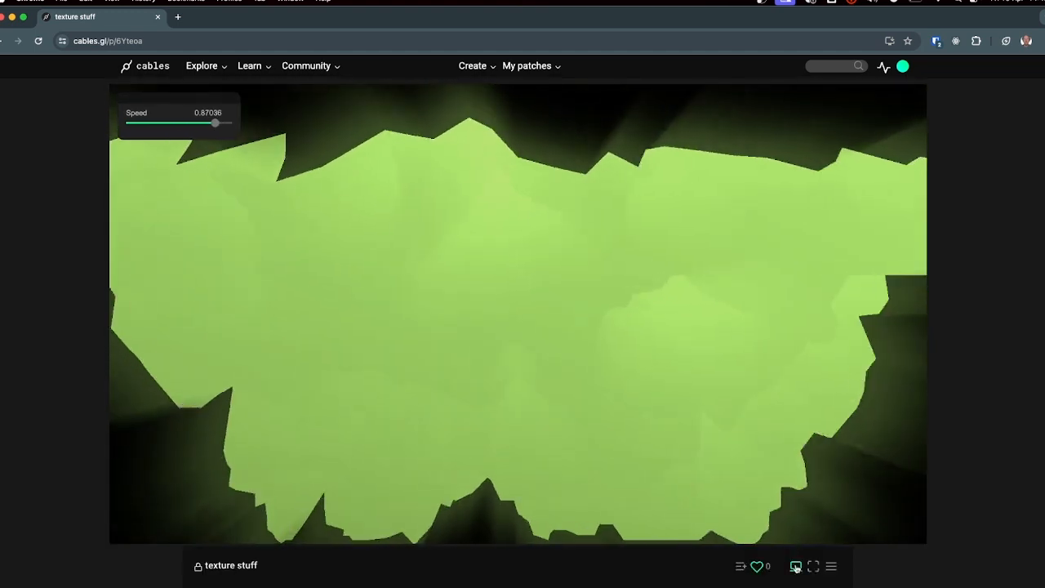
click(796, 566)
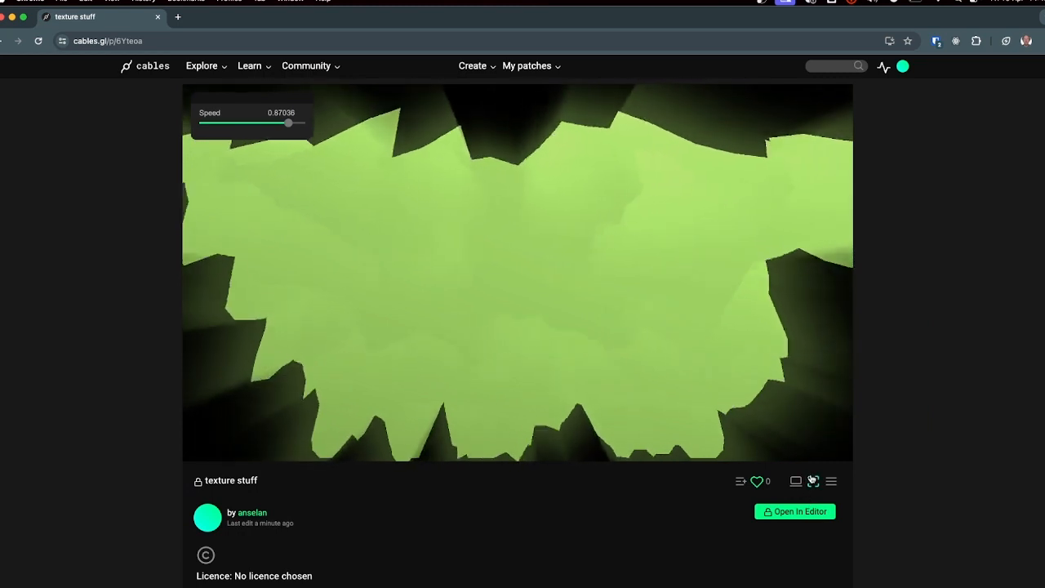